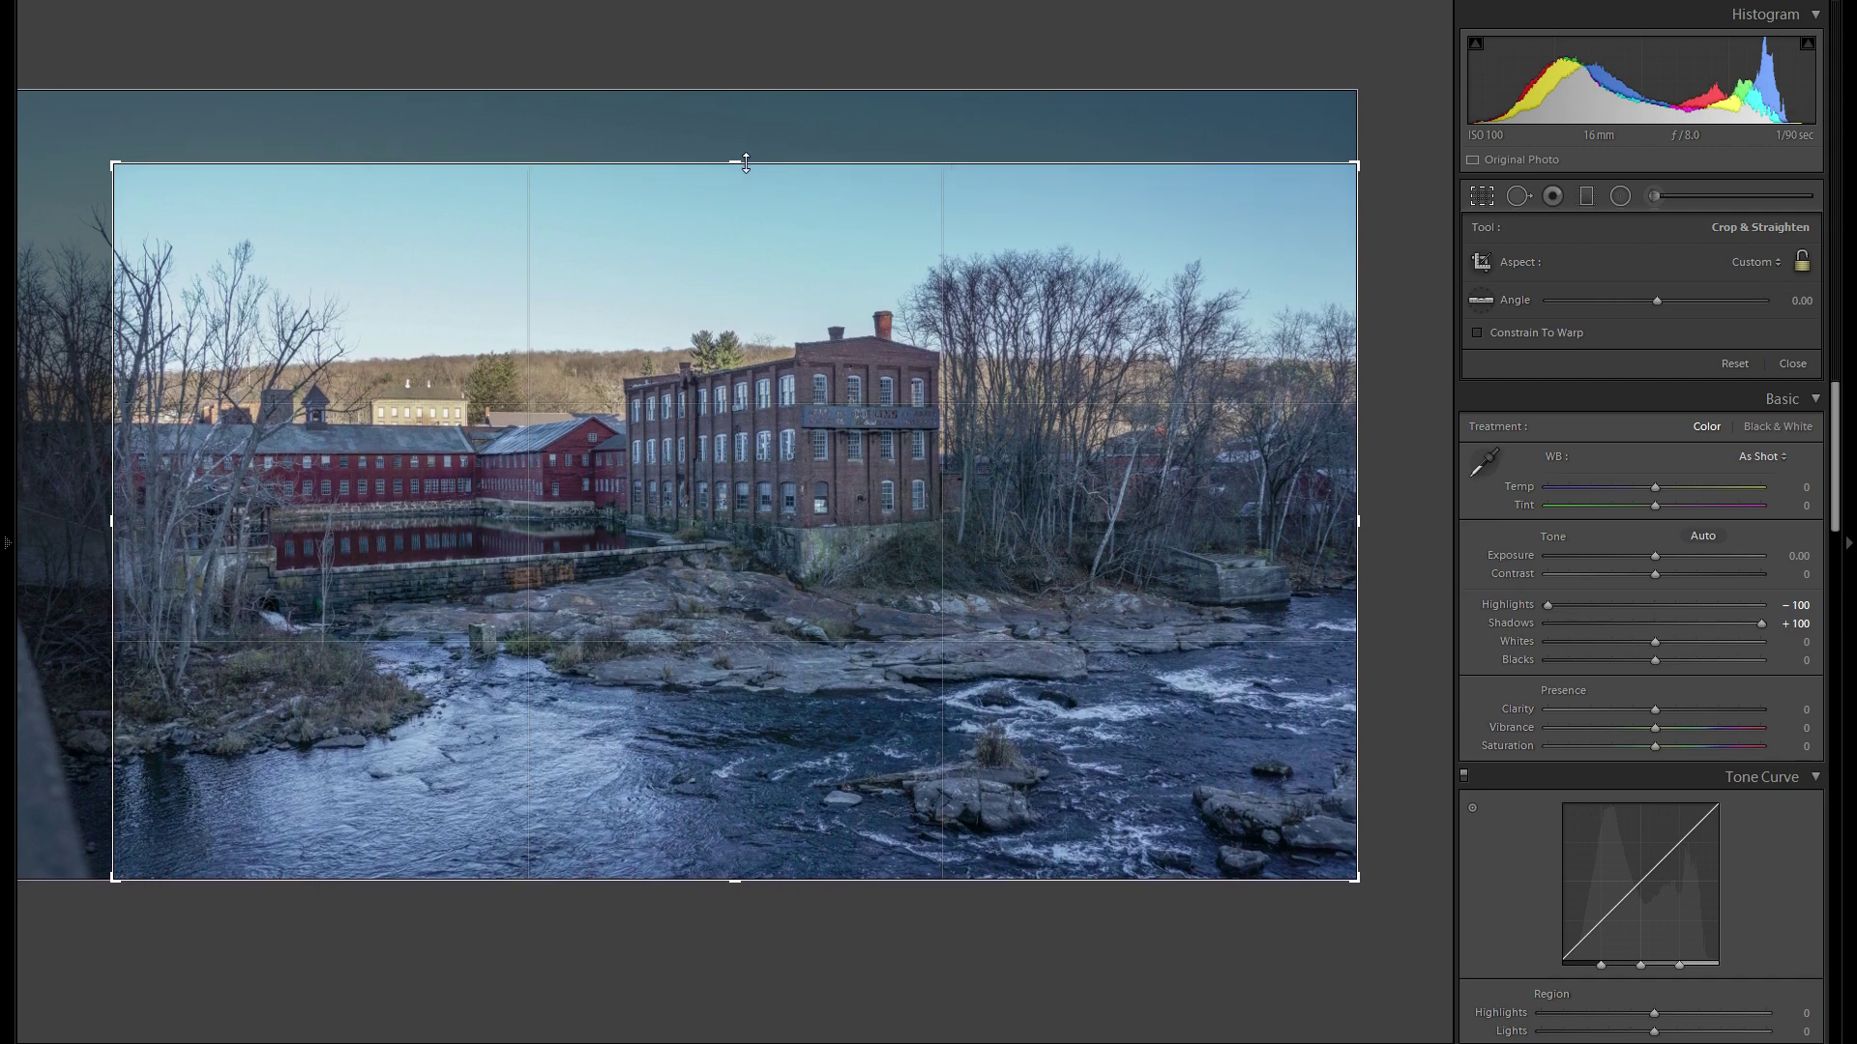
Apply the crop and set Blacks to +66, Contrast to +56 and Whites to +30.
{"action": "key", "text": "Return"}
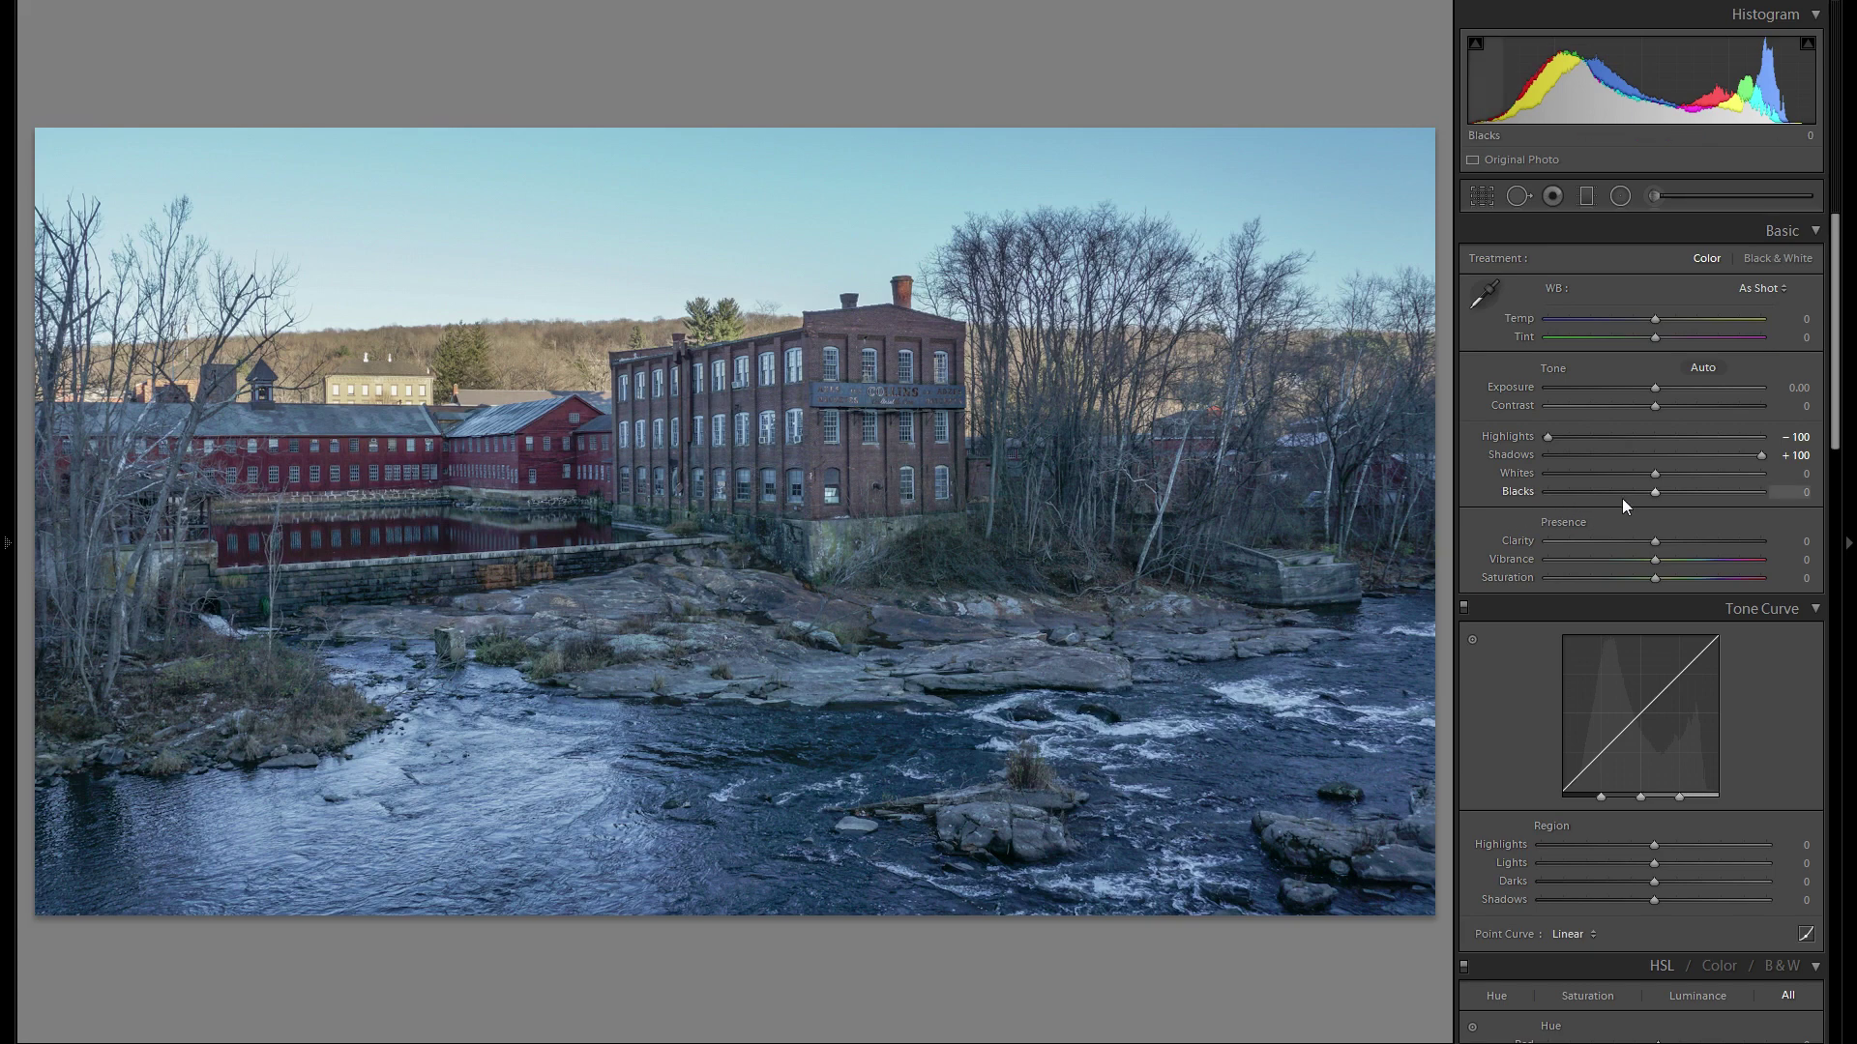
{"action": "left_click_drag", "start_coordinate": [1662, 491], "coordinate": [1575, 502]}
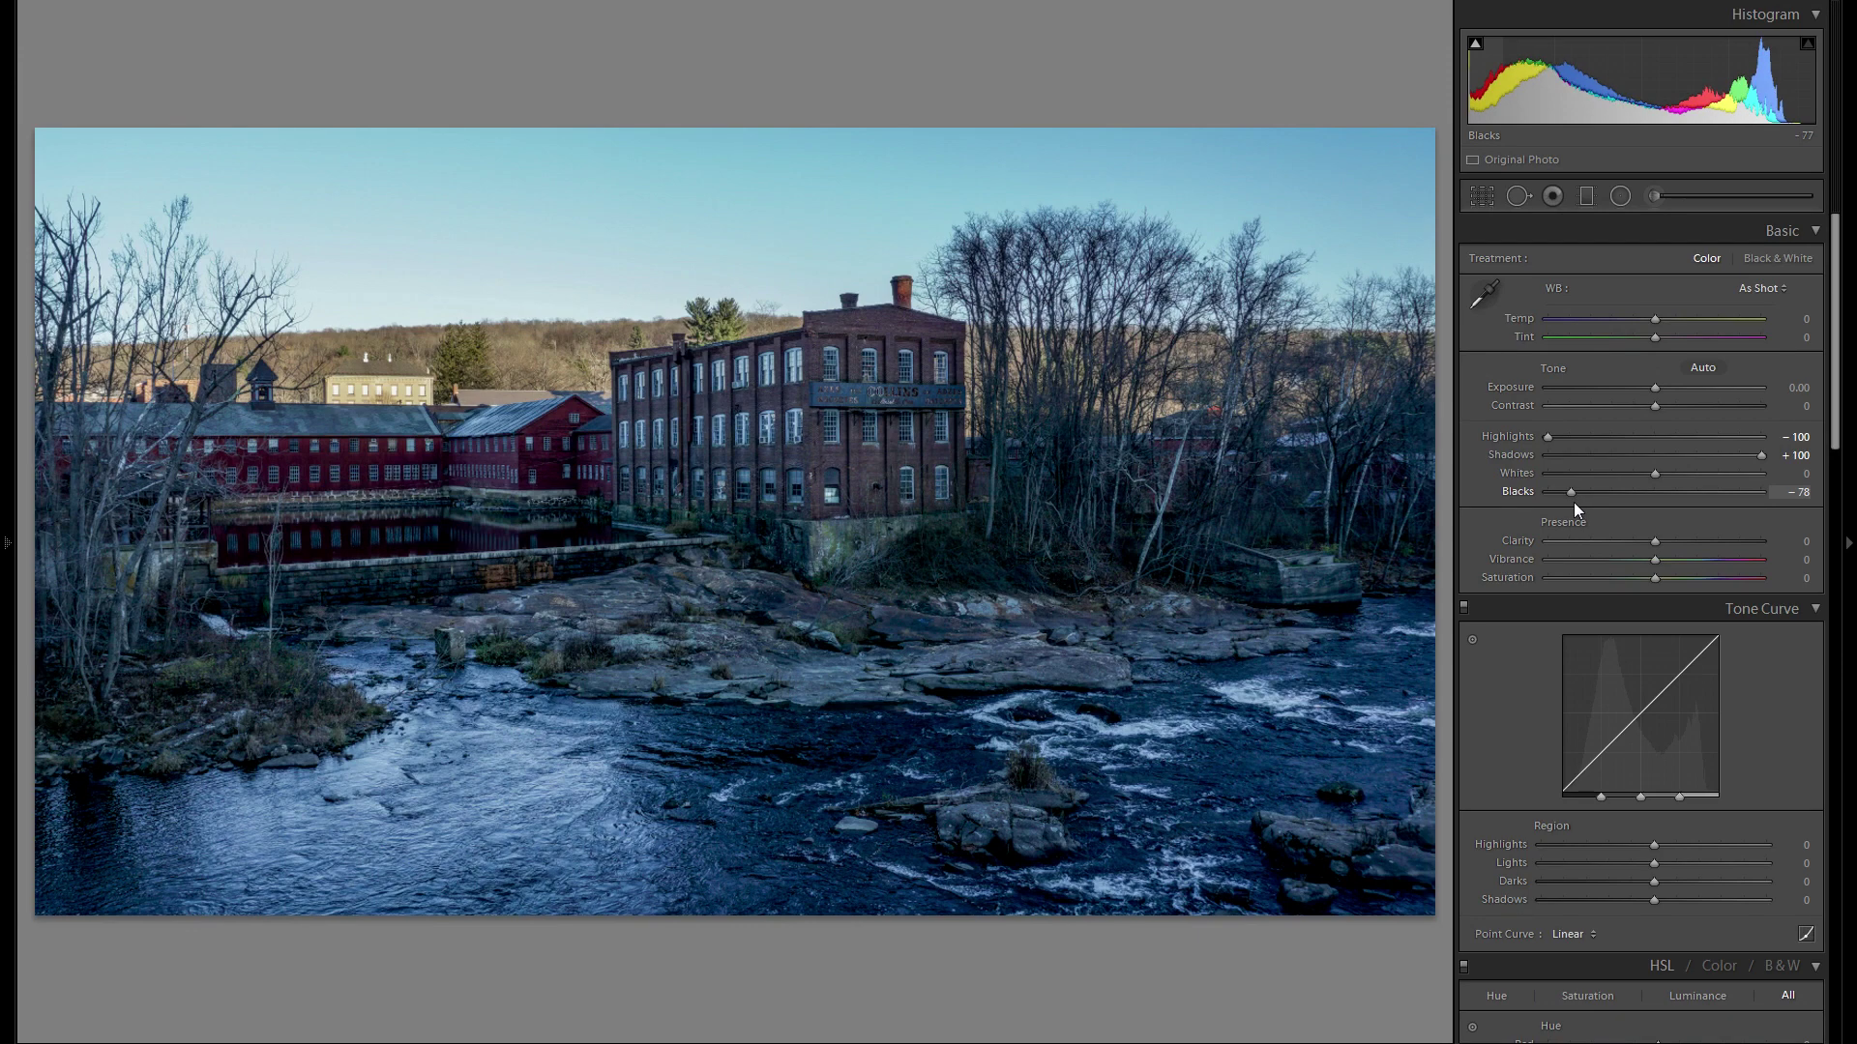
{"action": "left_click_drag", "start_coordinate": [1575, 502], "coordinate": [1727, 476]}
{"action": "left_click_drag", "start_coordinate": [1660, 406], "coordinate": [1713, 407]}
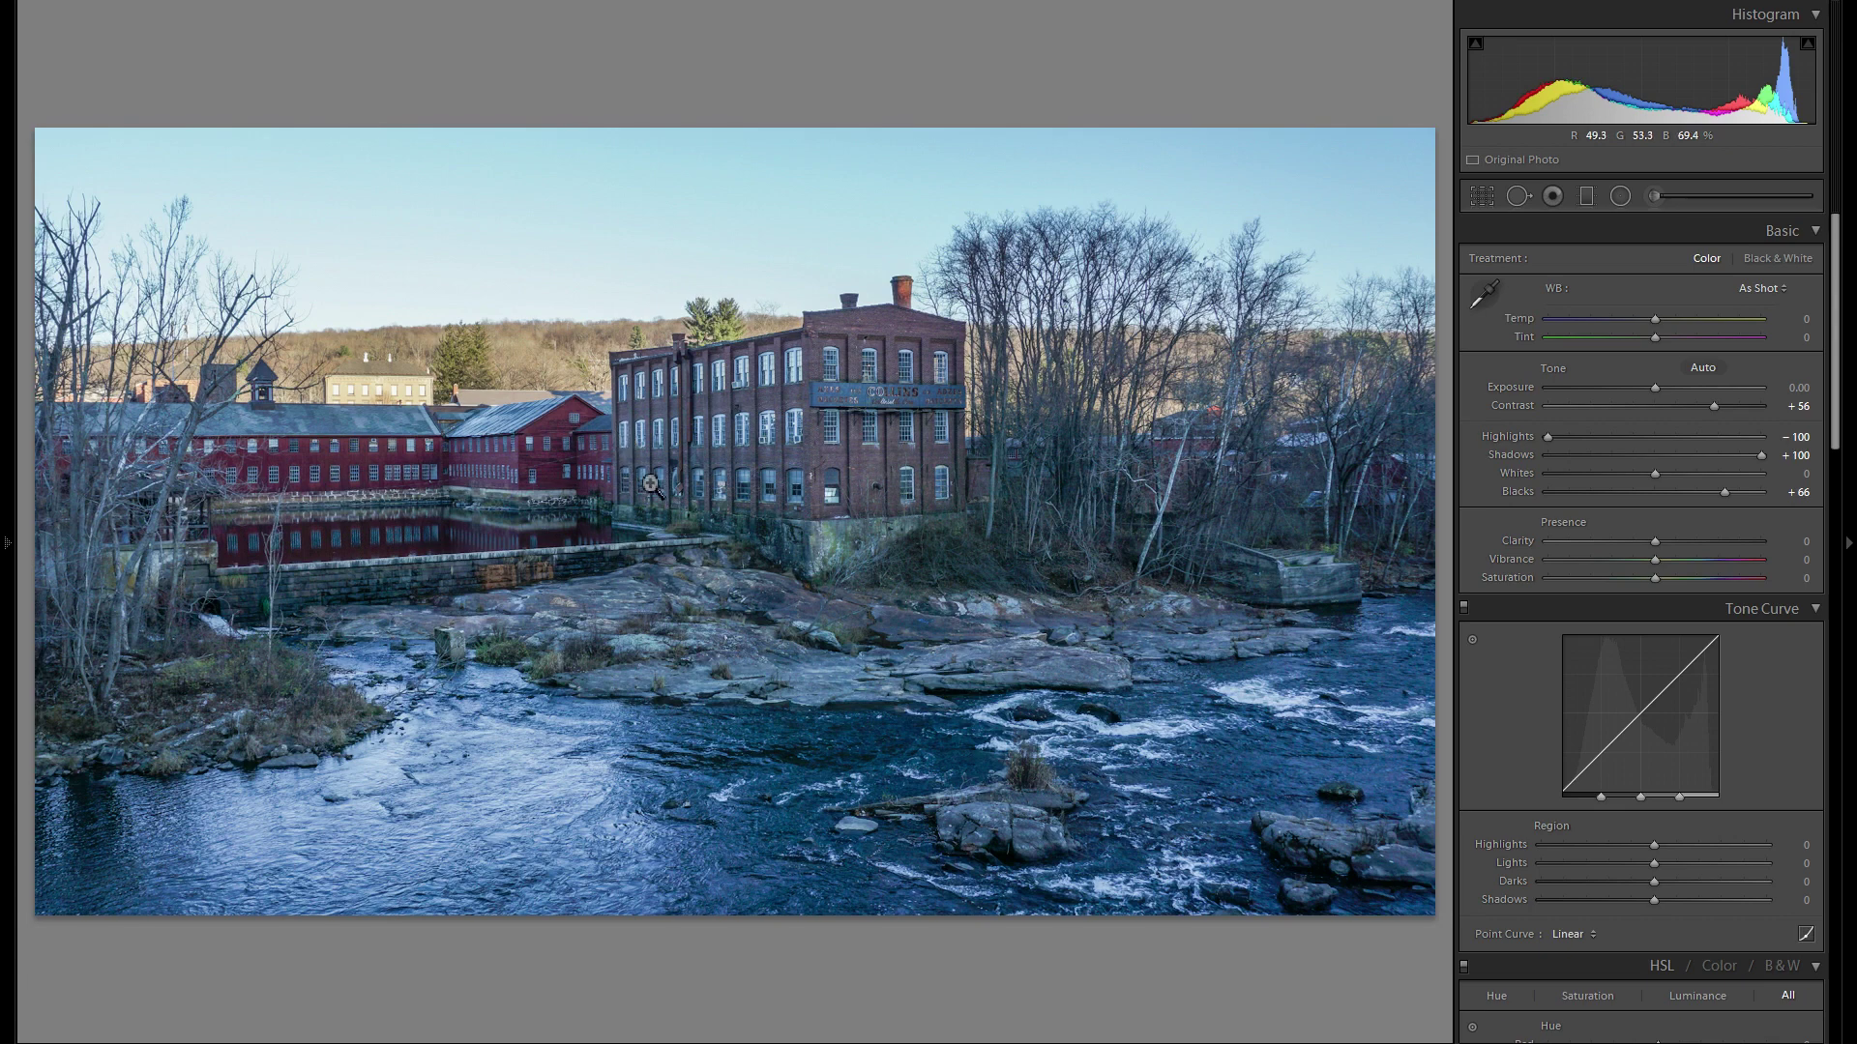
{"action": "mouse_move", "coordinate": [1658, 475]}
{"action": "left_mouse_down"}
{"action": "mouse_move", "coordinate": [1706, 470]}
{"action": "mouse_move", "coordinate": [1691, 472]}
{"action": "left_mouse_up"}
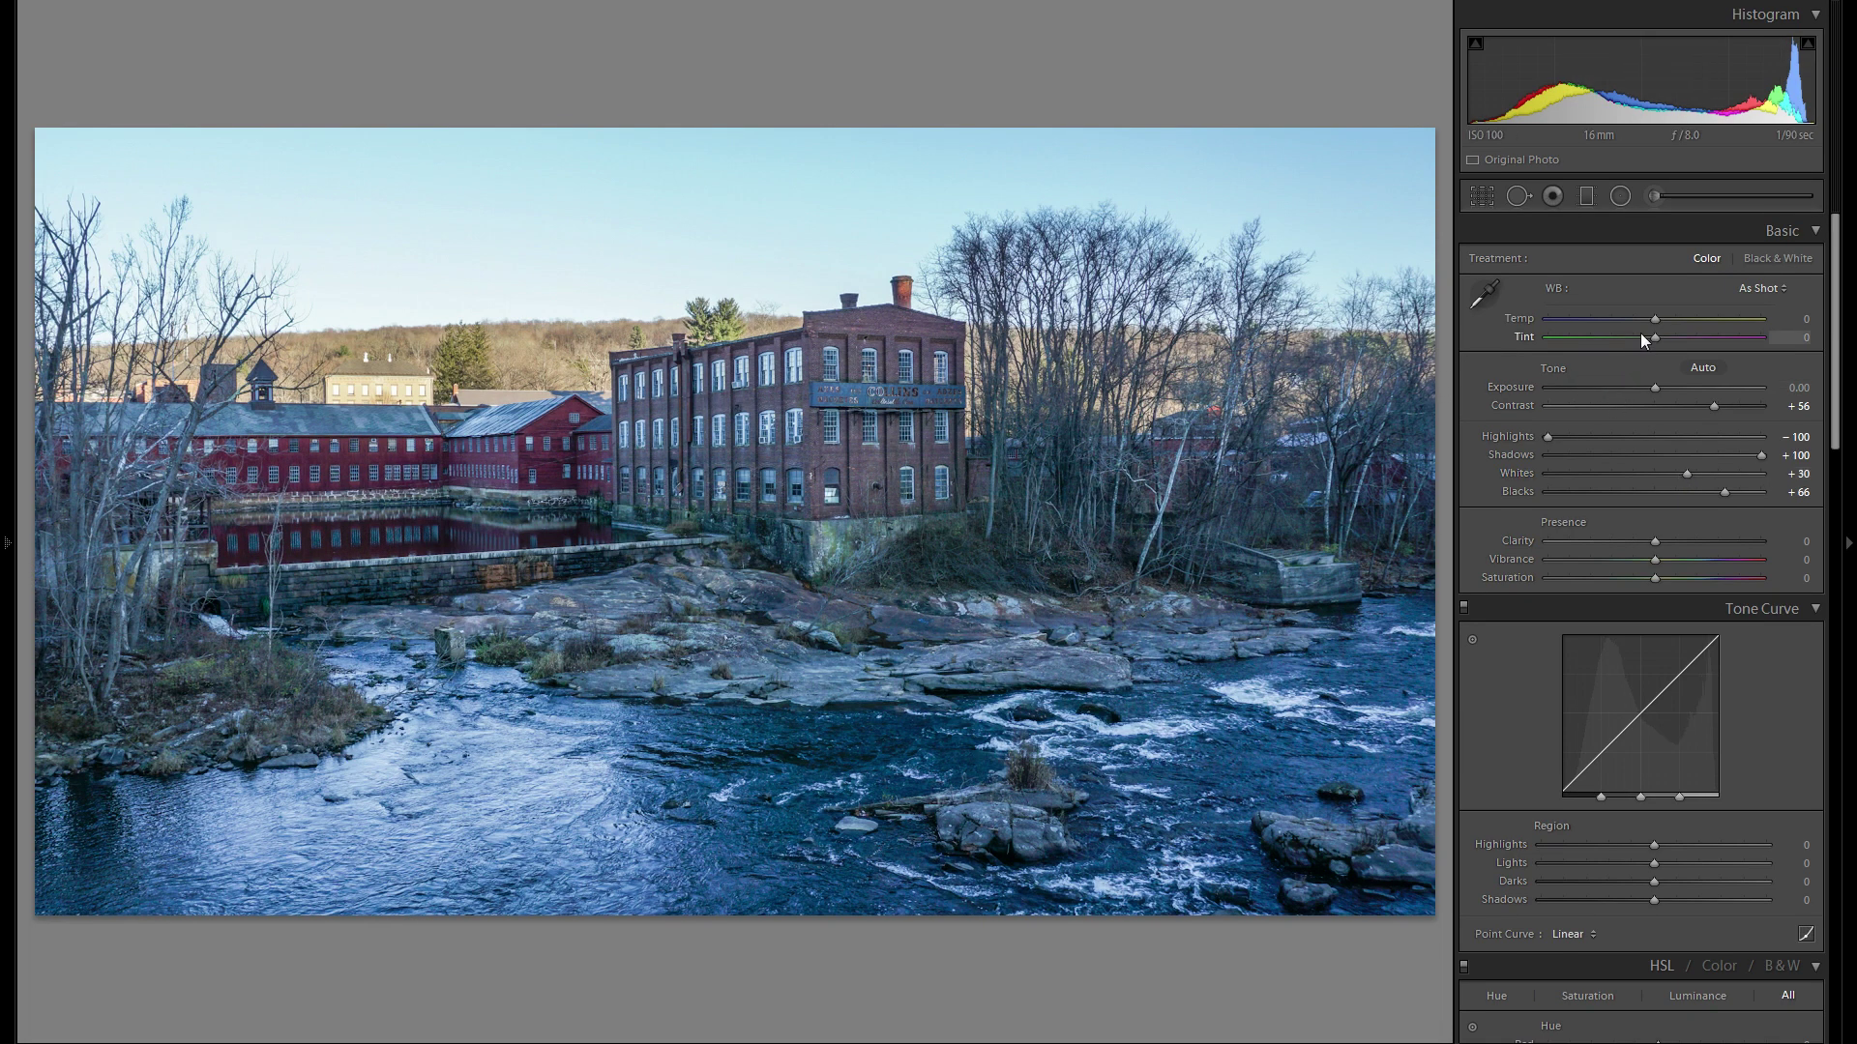
Warm the white balance by setting Temp to +30 and Tint to +7.
{"action": "mouse_move", "coordinate": [1655, 321]}
{"action": "left_mouse_down"}
{"action": "mouse_move", "coordinate": [1703, 321]}
{"action": "mouse_move", "coordinate": [1687, 317]}
{"action": "left_mouse_up"}
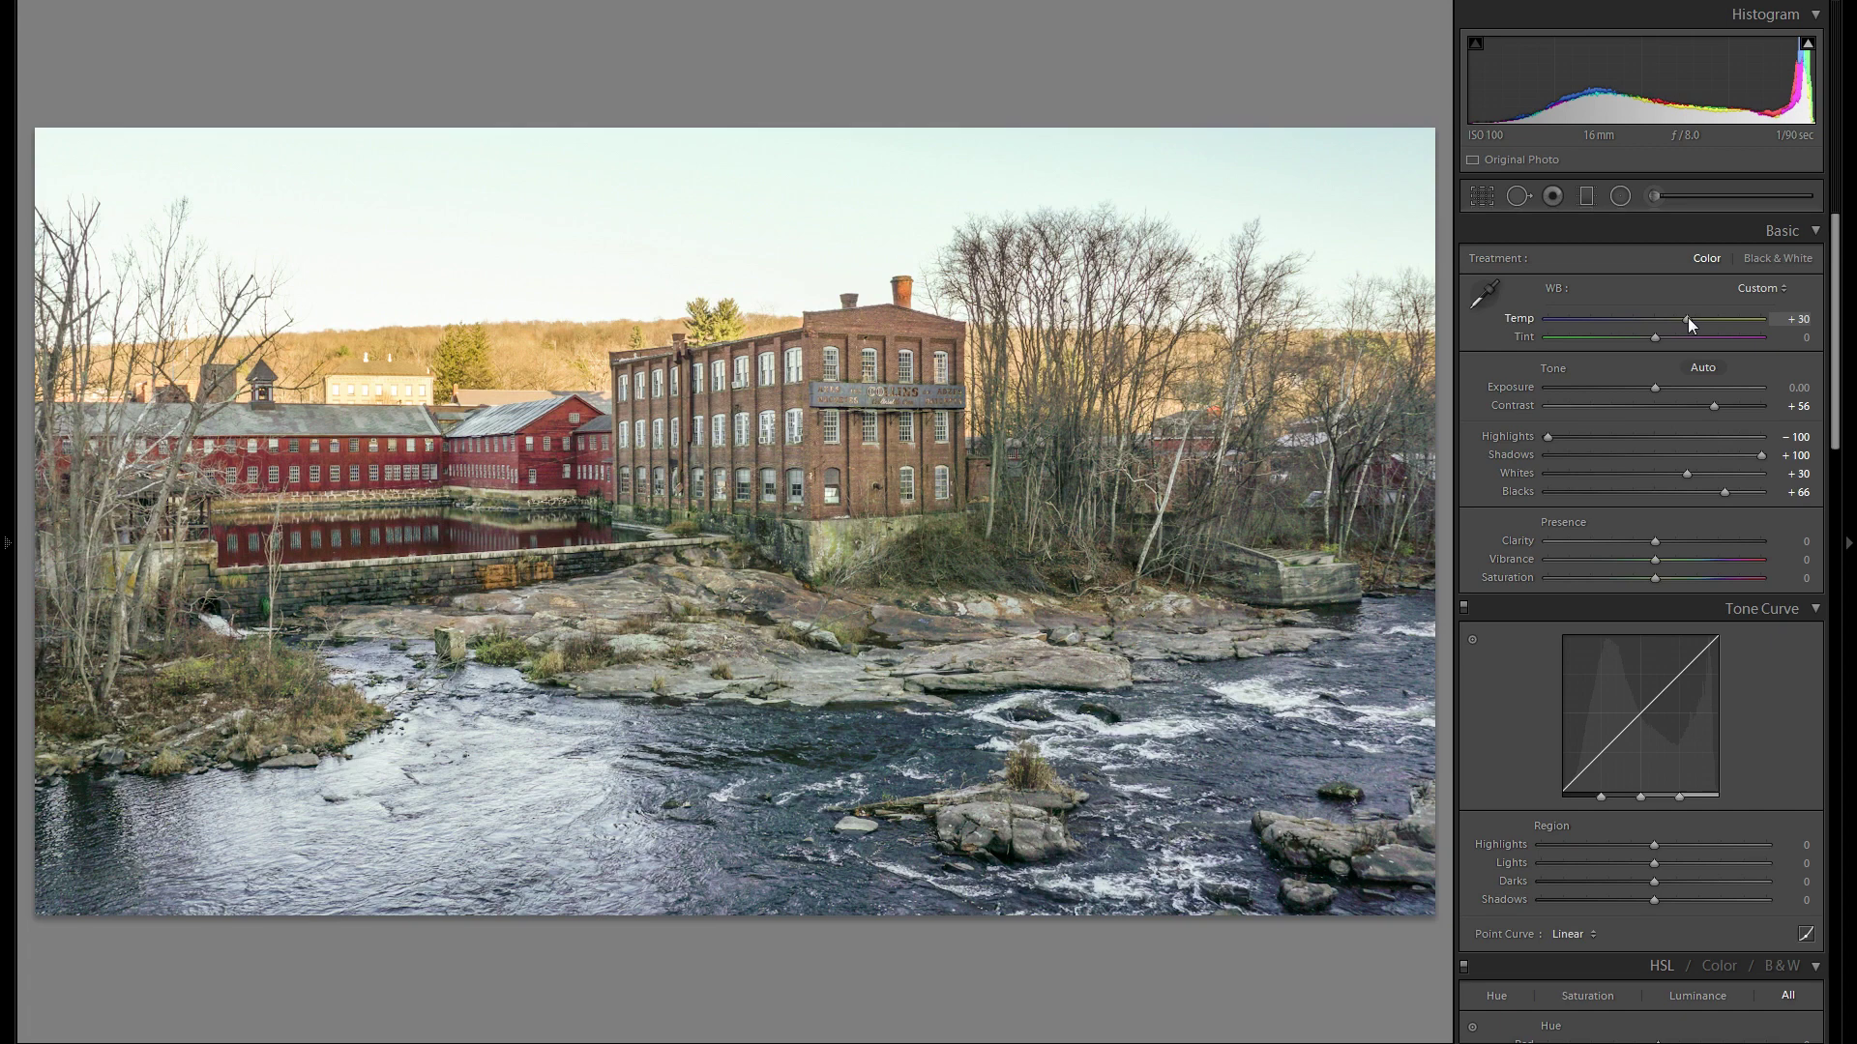
{"action": "double_click", "coordinate": [1523, 317]}
{"action": "key", "text": "ctrl+z"}
{"action": "left_click_drag", "start_coordinate": [1657, 349], "coordinate": [1663, 348]}
{"action": "mouse_move", "coordinate": [1656, 542]}
{"action": "left_mouse_down"}
{"action": "mouse_move", "coordinate": [1617, 543]}
{"action": "mouse_move", "coordinate": [1744, 542]}
{"action": "mouse_move", "coordinate": [1661, 542]}
{"action": "left_mouse_up"}
Brush a Clarity 29 adjustment over the river rapids, part of the rocks, the brick mill and the red buildings, and hide the mask overlay.
{"action": "left_click", "coordinate": [1655, 195]}
{"action": "double_click", "coordinate": [1509, 331]}
{"action": "left_click_drag", "start_coordinate": [1691, 407], "coordinate": [1683, 408]}
{"action": "key", "text": "bracketleft"}
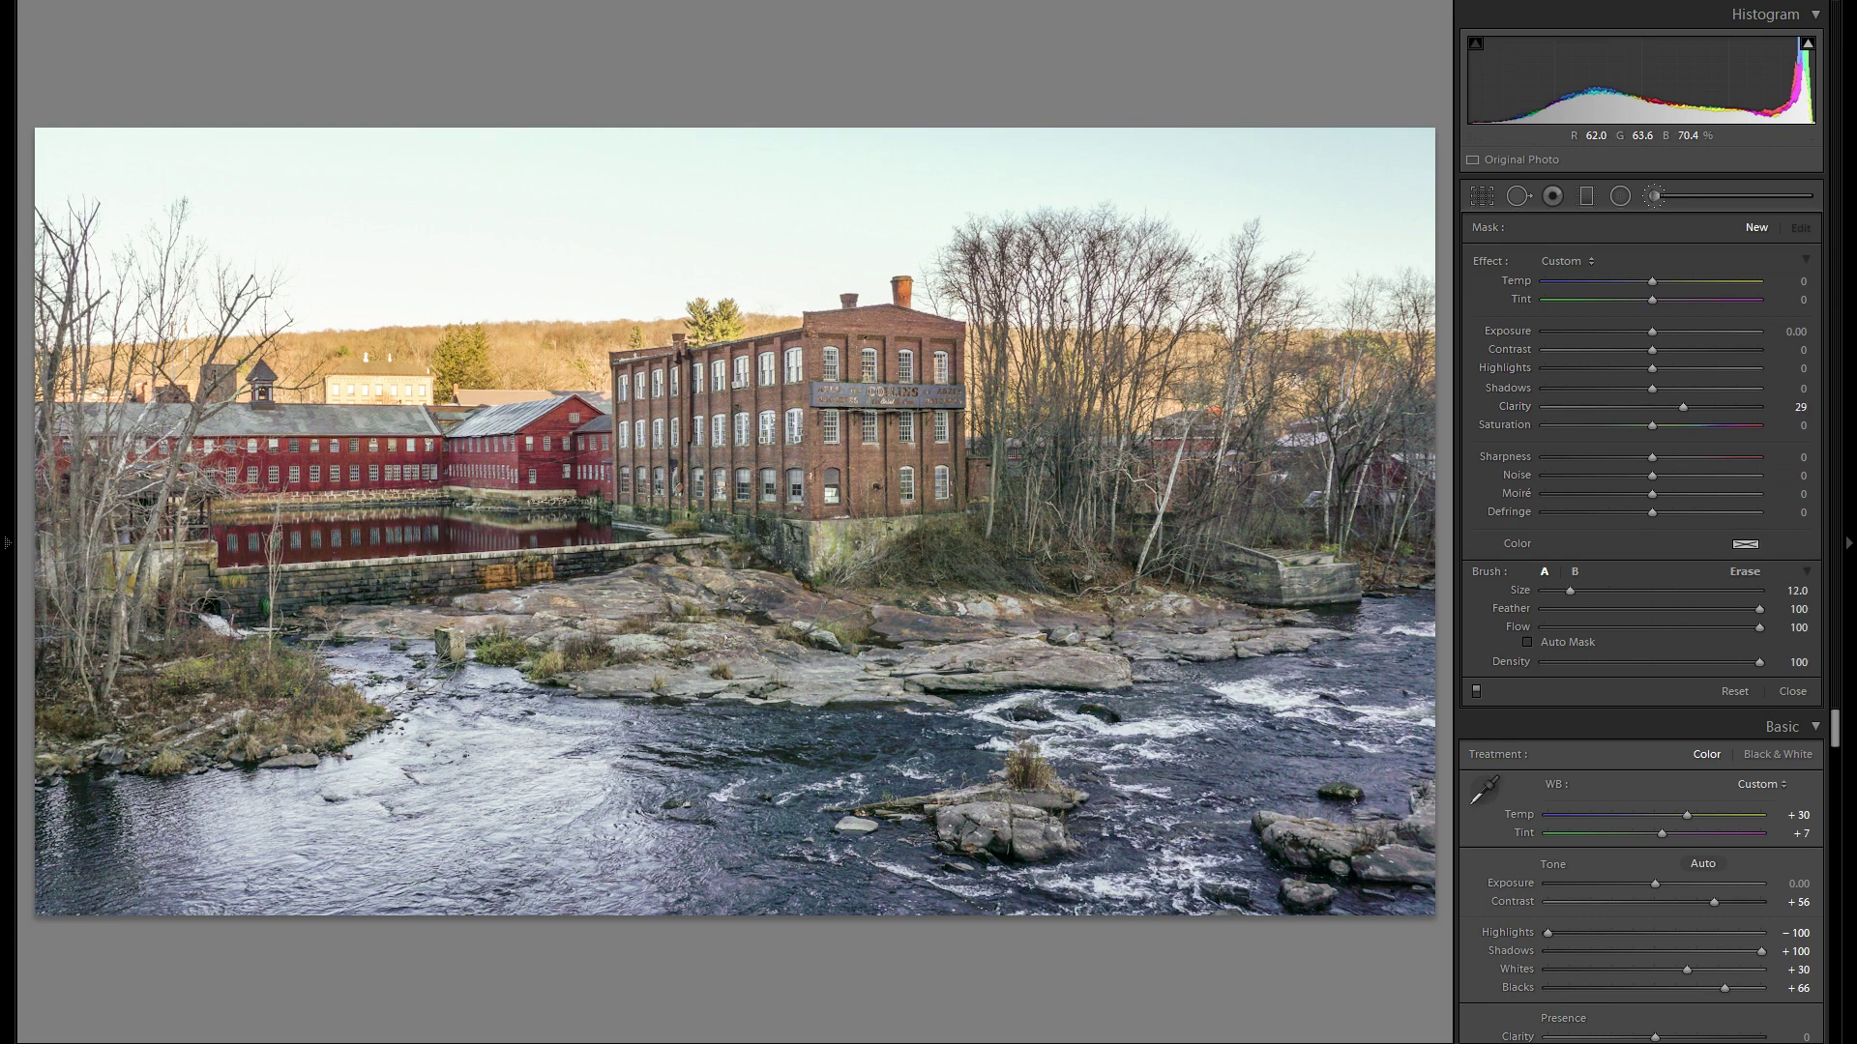
{"action": "mouse_move", "coordinate": [1142, 900]}
{"action": "left_mouse_down"}
{"action": "mouse_move", "coordinate": [1151, 837]}
{"action": "mouse_move", "coordinate": [1025, 725]}
{"action": "mouse_move", "coordinate": [1136, 711]}
{"action": "left_mouse_up"}
{"action": "key", "text": "bracketleft"}
{"action": "left_click", "coordinate": [1268, 702]}
{"action": "left_click", "coordinate": [980, 605]}
{"action": "mouse_move", "coordinate": [735, 348]}
{"action": "left_mouse_down"}
{"action": "mouse_move", "coordinate": [643, 397]}
{"action": "mouse_move", "coordinate": [793, 483]}
{"action": "mouse_move", "coordinate": [899, 329]}
{"action": "left_mouse_up"}
{"action": "mouse_move", "coordinate": [566, 436]}
{"action": "left_mouse_down"}
{"action": "mouse_move", "coordinate": [310, 449]}
{"action": "mouse_move", "coordinate": [338, 391]}
{"action": "left_mouse_up"}
{"action": "left_click_drag", "start_coordinate": [344, 483], "coordinate": [619, 488]}
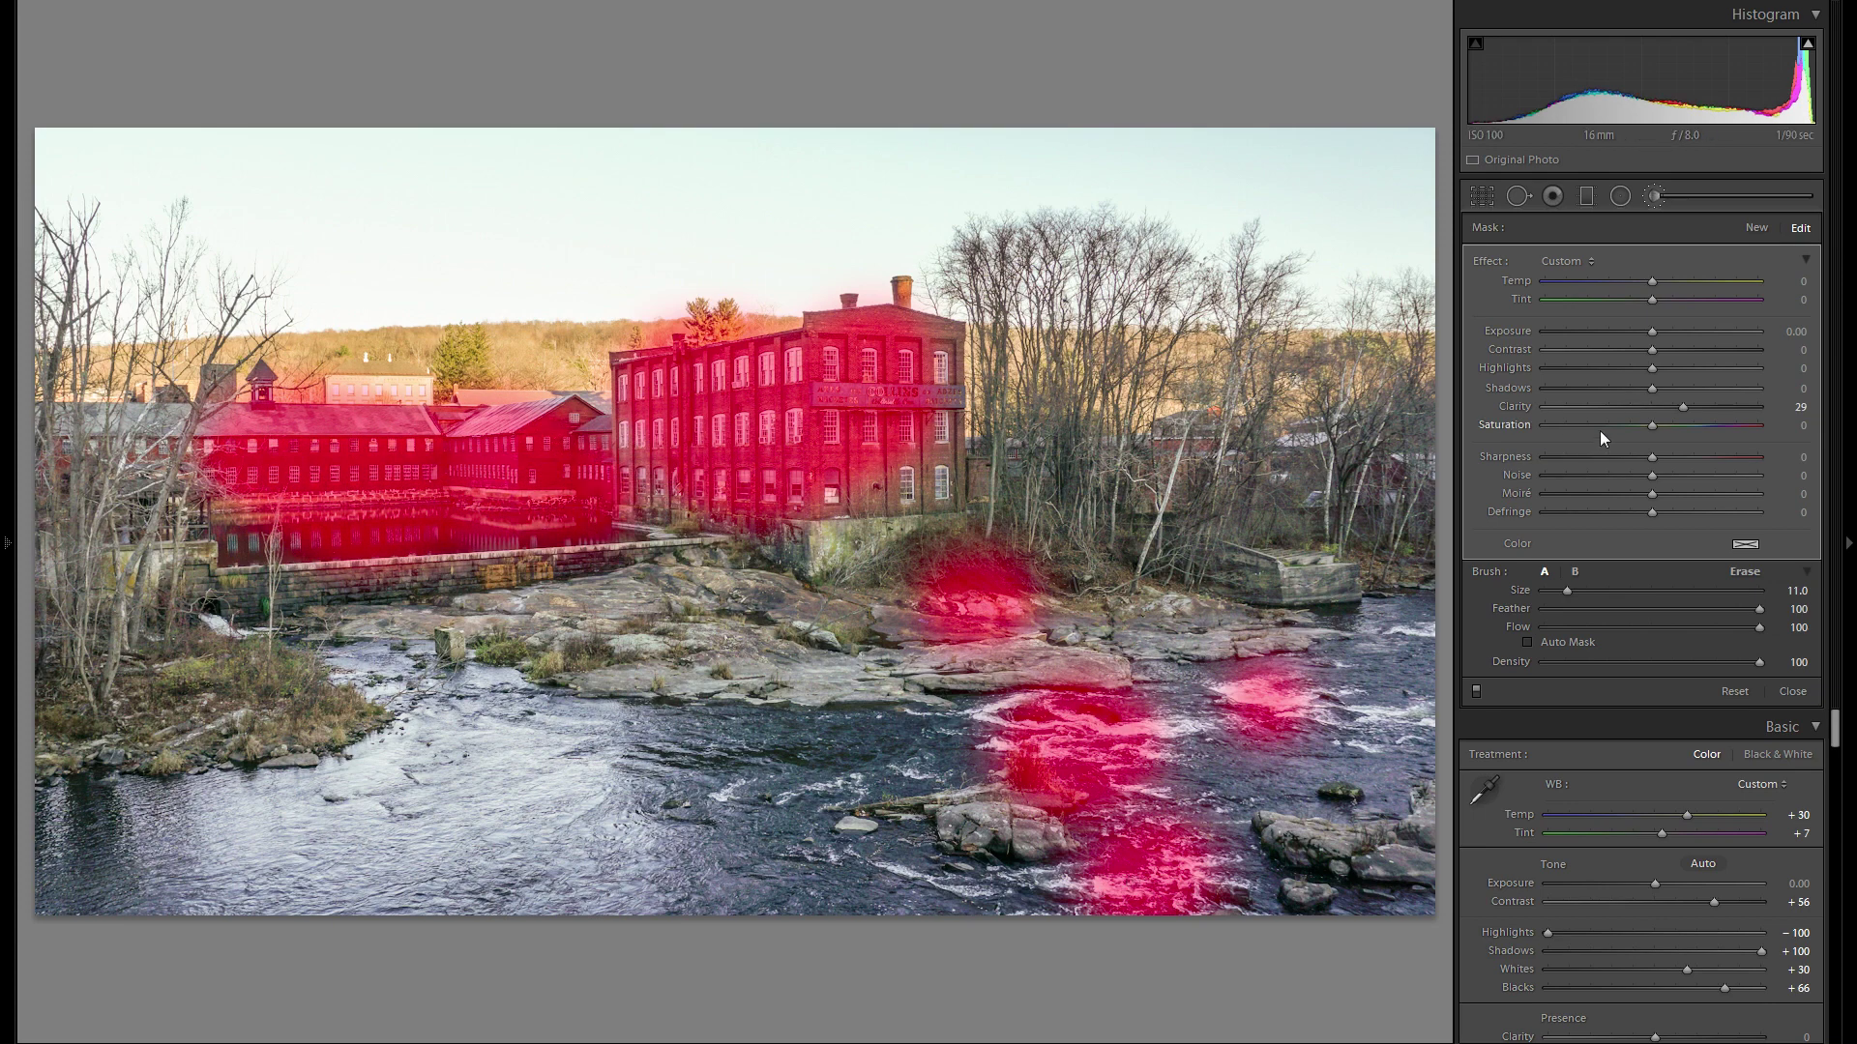
{"action": "key", "text": "o"}
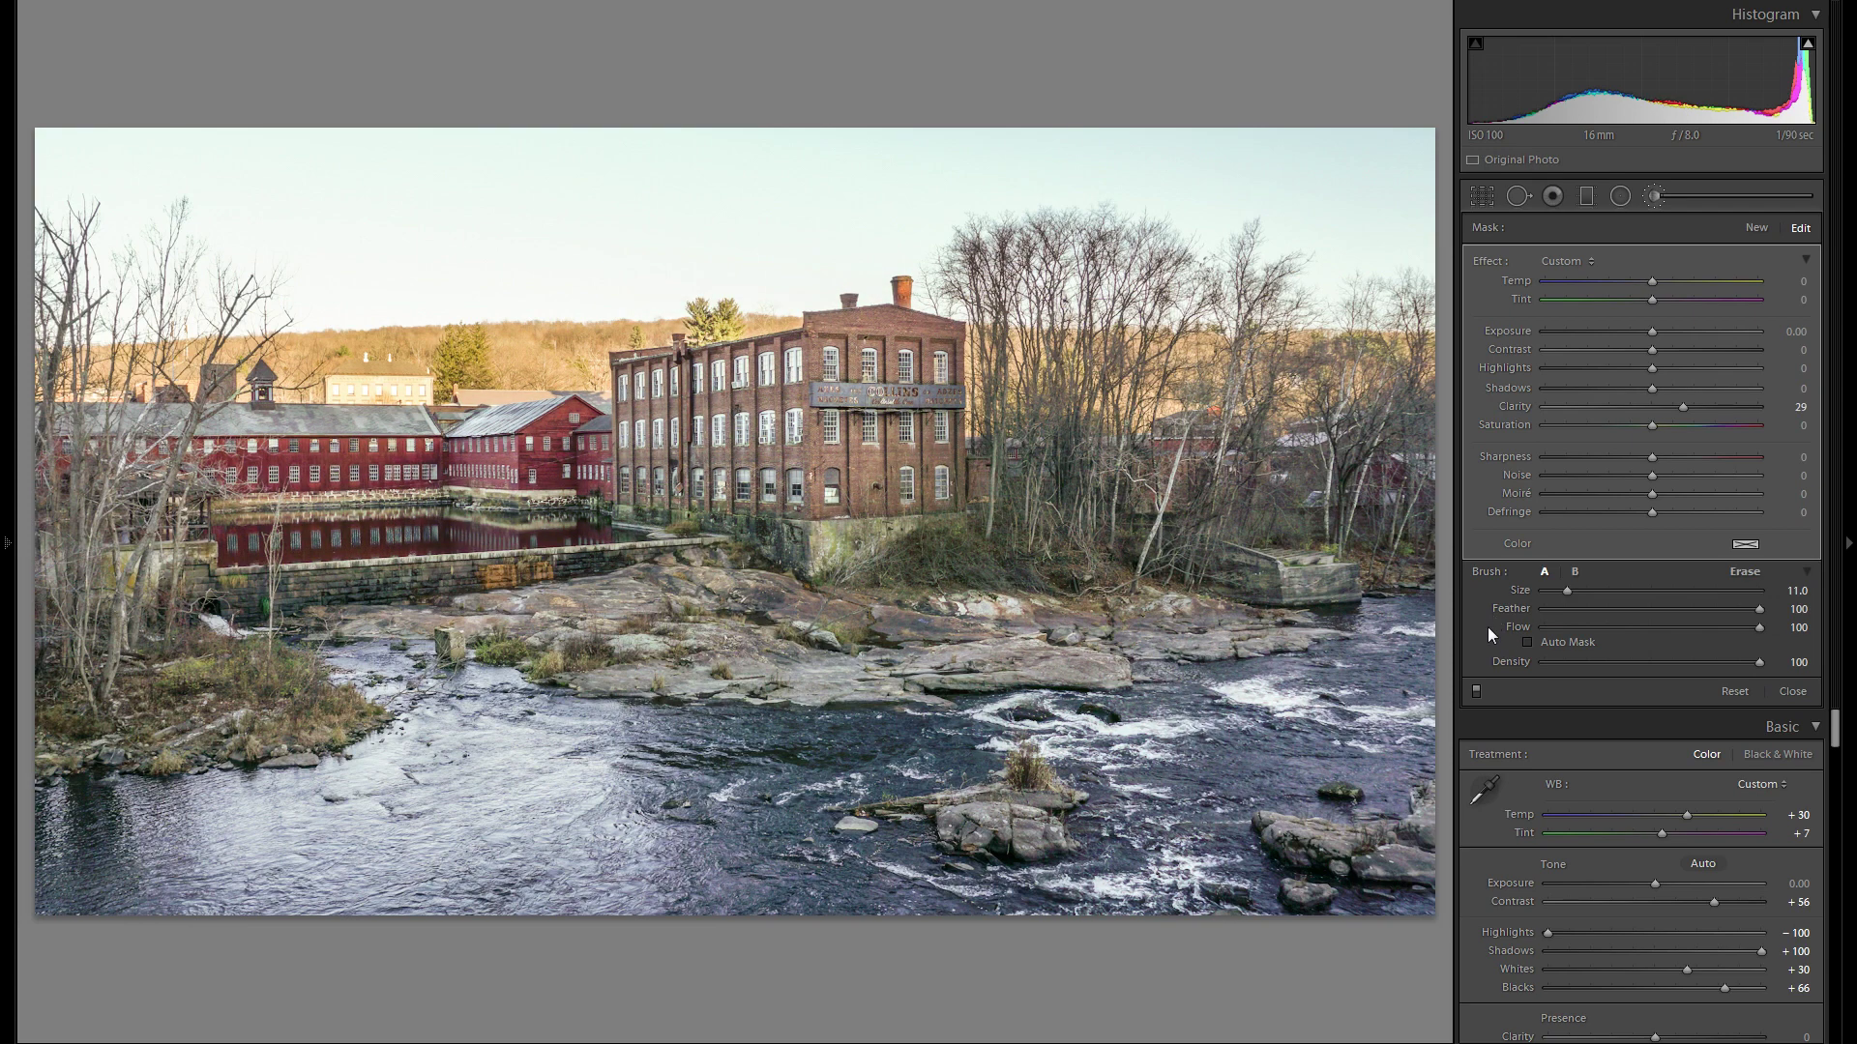
Compare the photo with and without the brush adjustment, and close the Adjustment Brush.
{"action": "left_click", "coordinate": [1476, 691]}
{"action": "left_click", "coordinate": [1477, 691]}
{"action": "left_click", "coordinate": [1477, 690]}
{"action": "left_click", "coordinate": [1650, 195]}
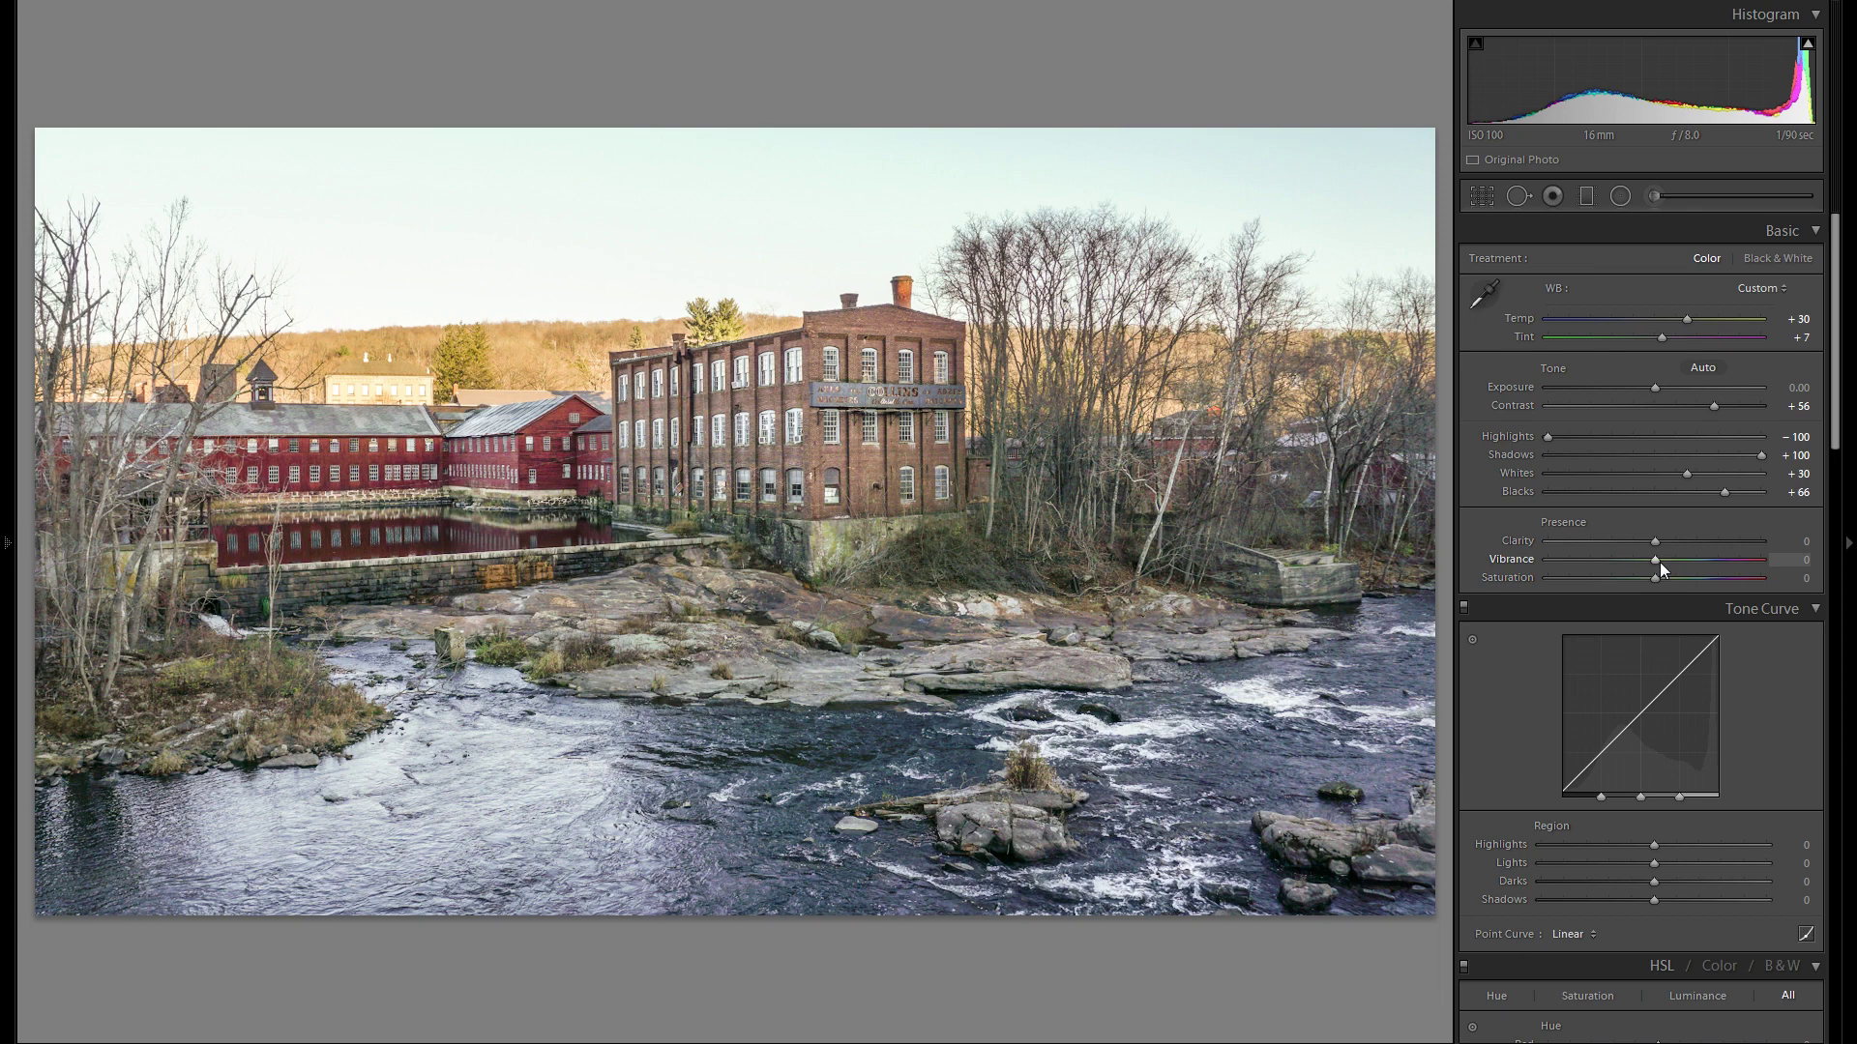
{"action": "left_click_drag", "start_coordinate": [1661, 561], "coordinate": [1700, 559]}
{"action": "left_click_drag", "start_coordinate": [1702, 559], "coordinate": [1696, 560]}
{"action": "double_click", "coordinate": [1517, 559]}
Lower Yellow saturation to −15 and Orange saturation to −13 by targeting the colours in the photo, and compare with the HSL changes off.
{"action": "scroll", "coordinate": [1540, 545], "scroll_direction": "down", "scroll_amount": 6}
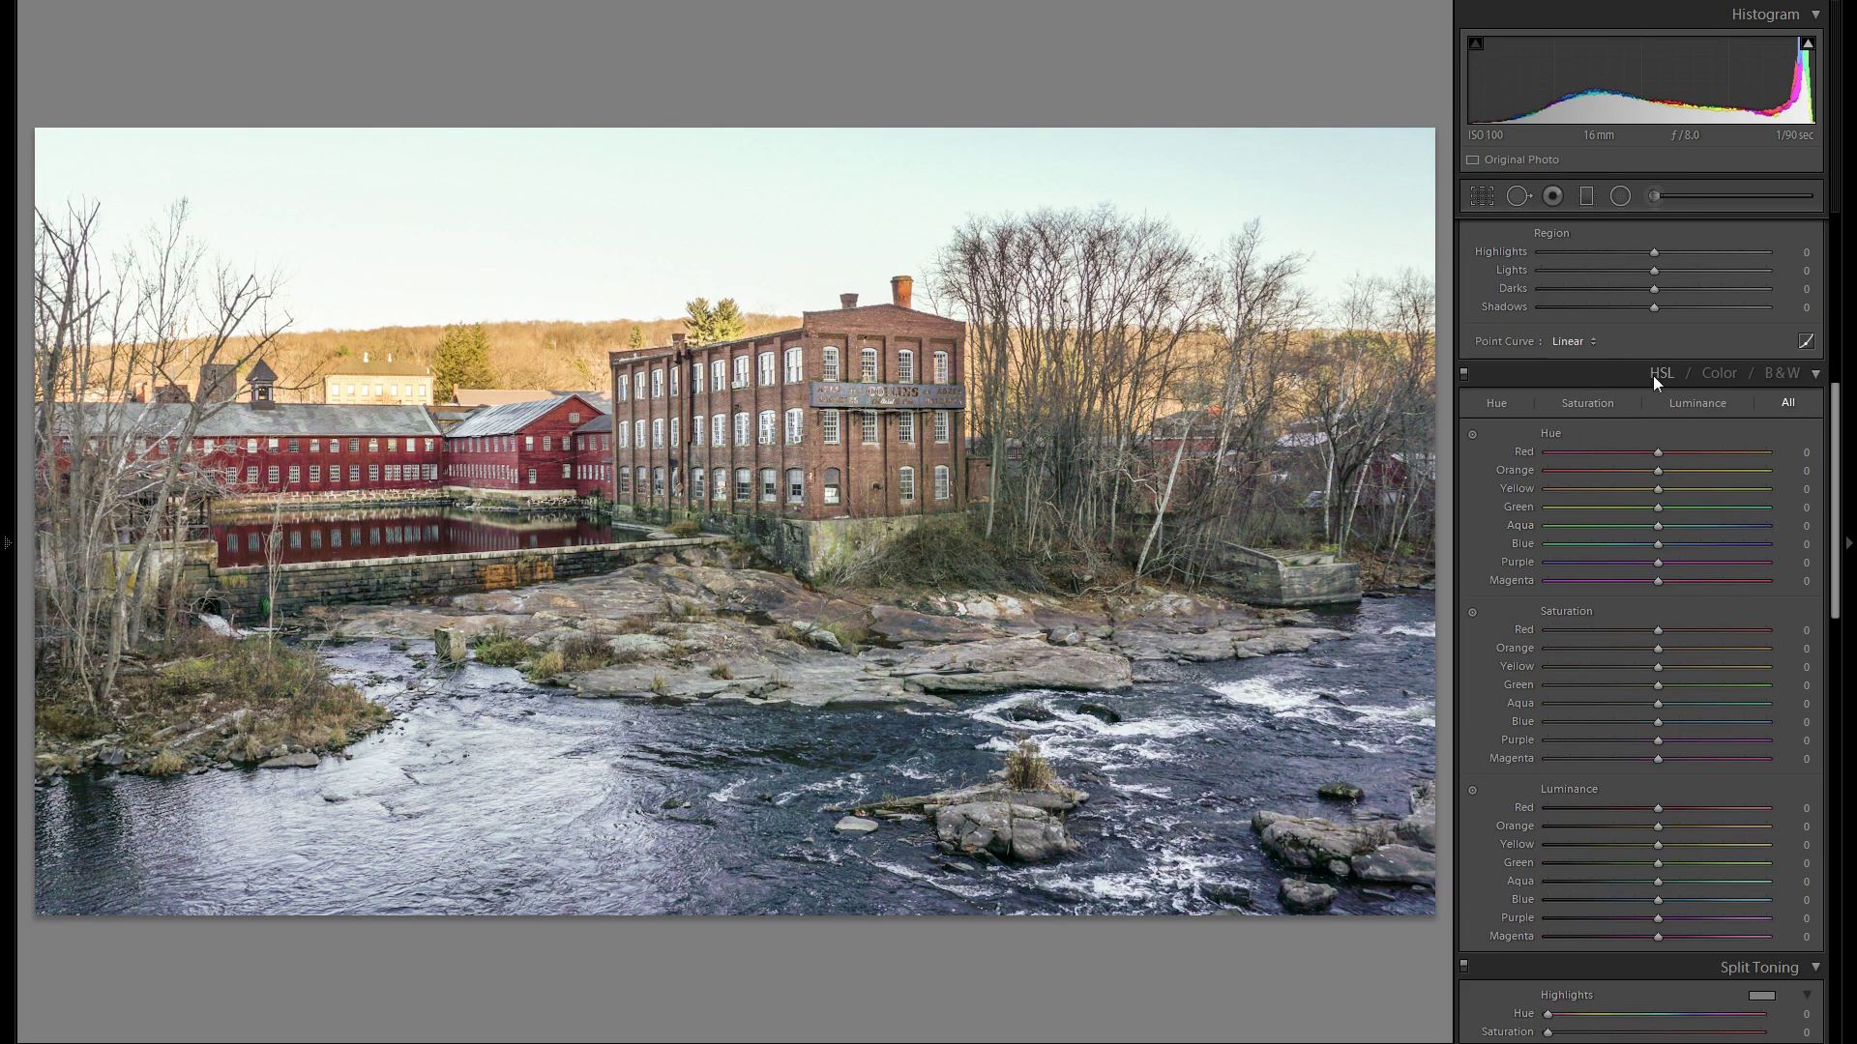
{"action": "left_click", "coordinate": [1474, 615]}
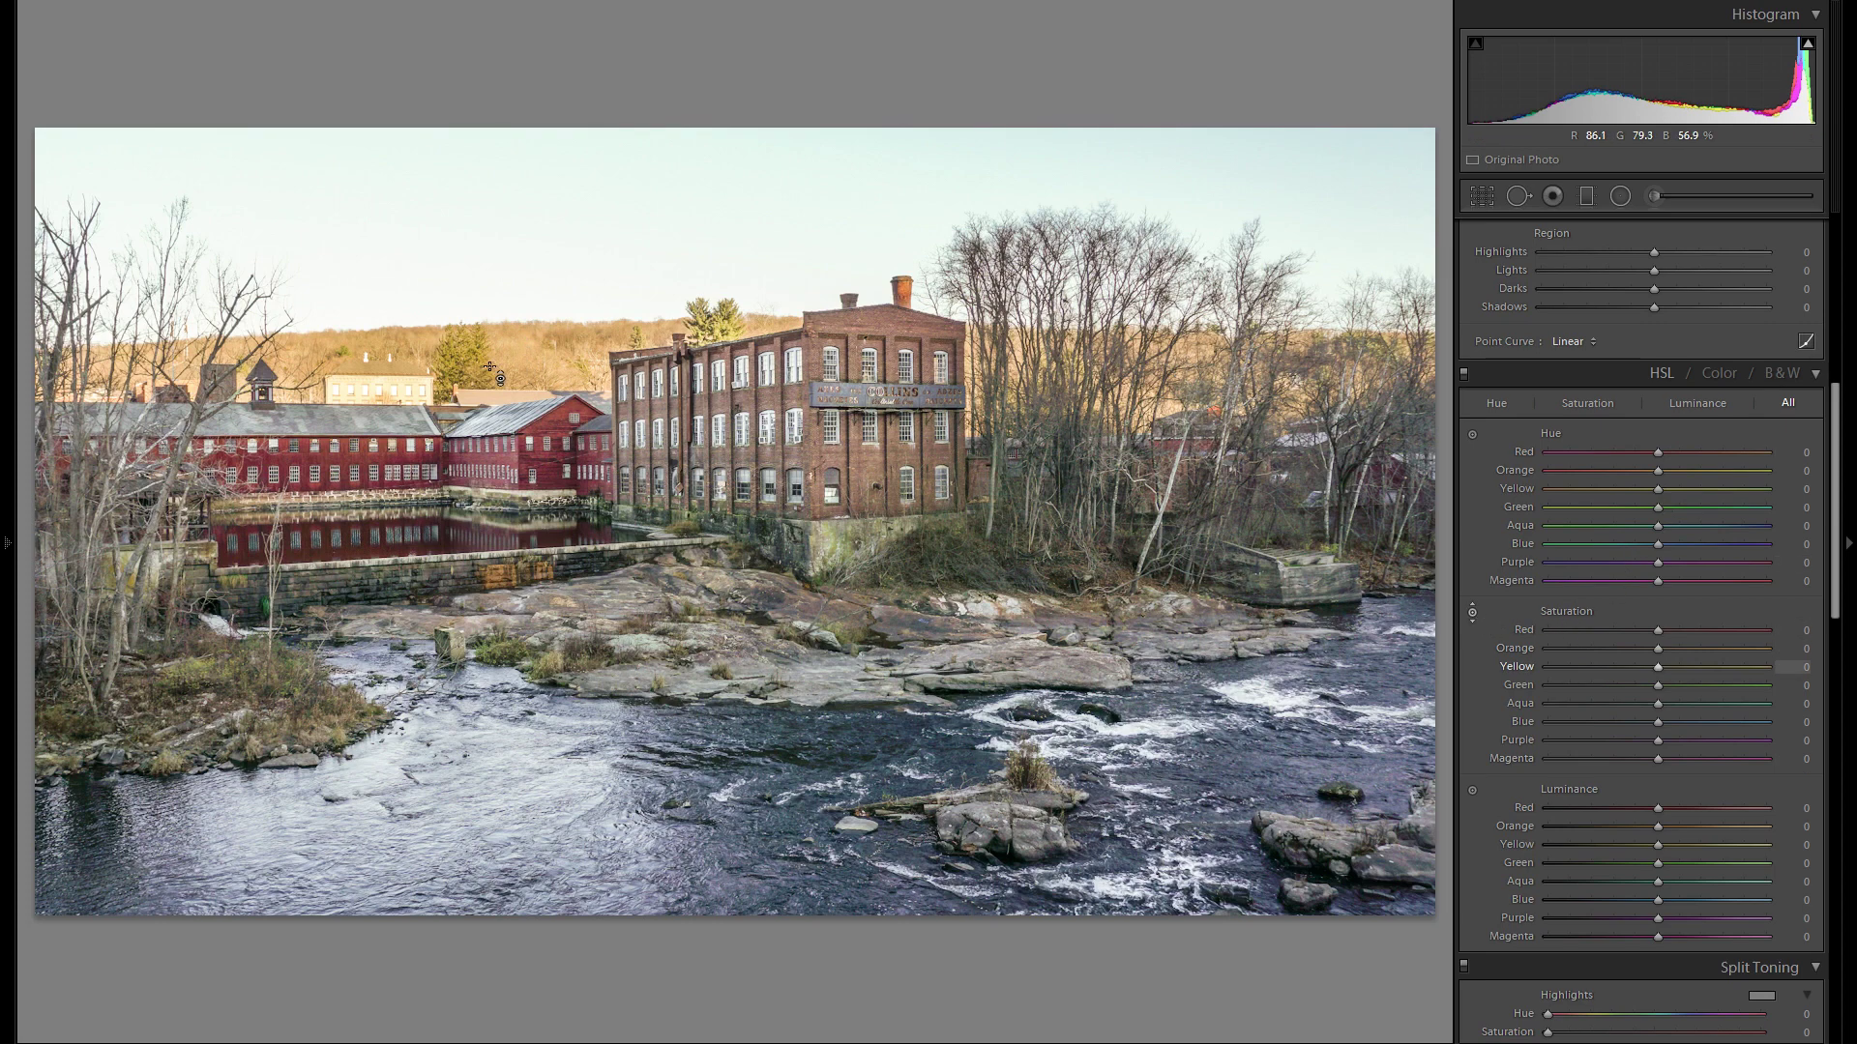
{"action": "left_click_drag", "start_coordinate": [530, 354], "coordinate": [530, 377]}
{"action": "left_click_drag", "start_coordinate": [392, 471], "coordinate": [393, 474]}
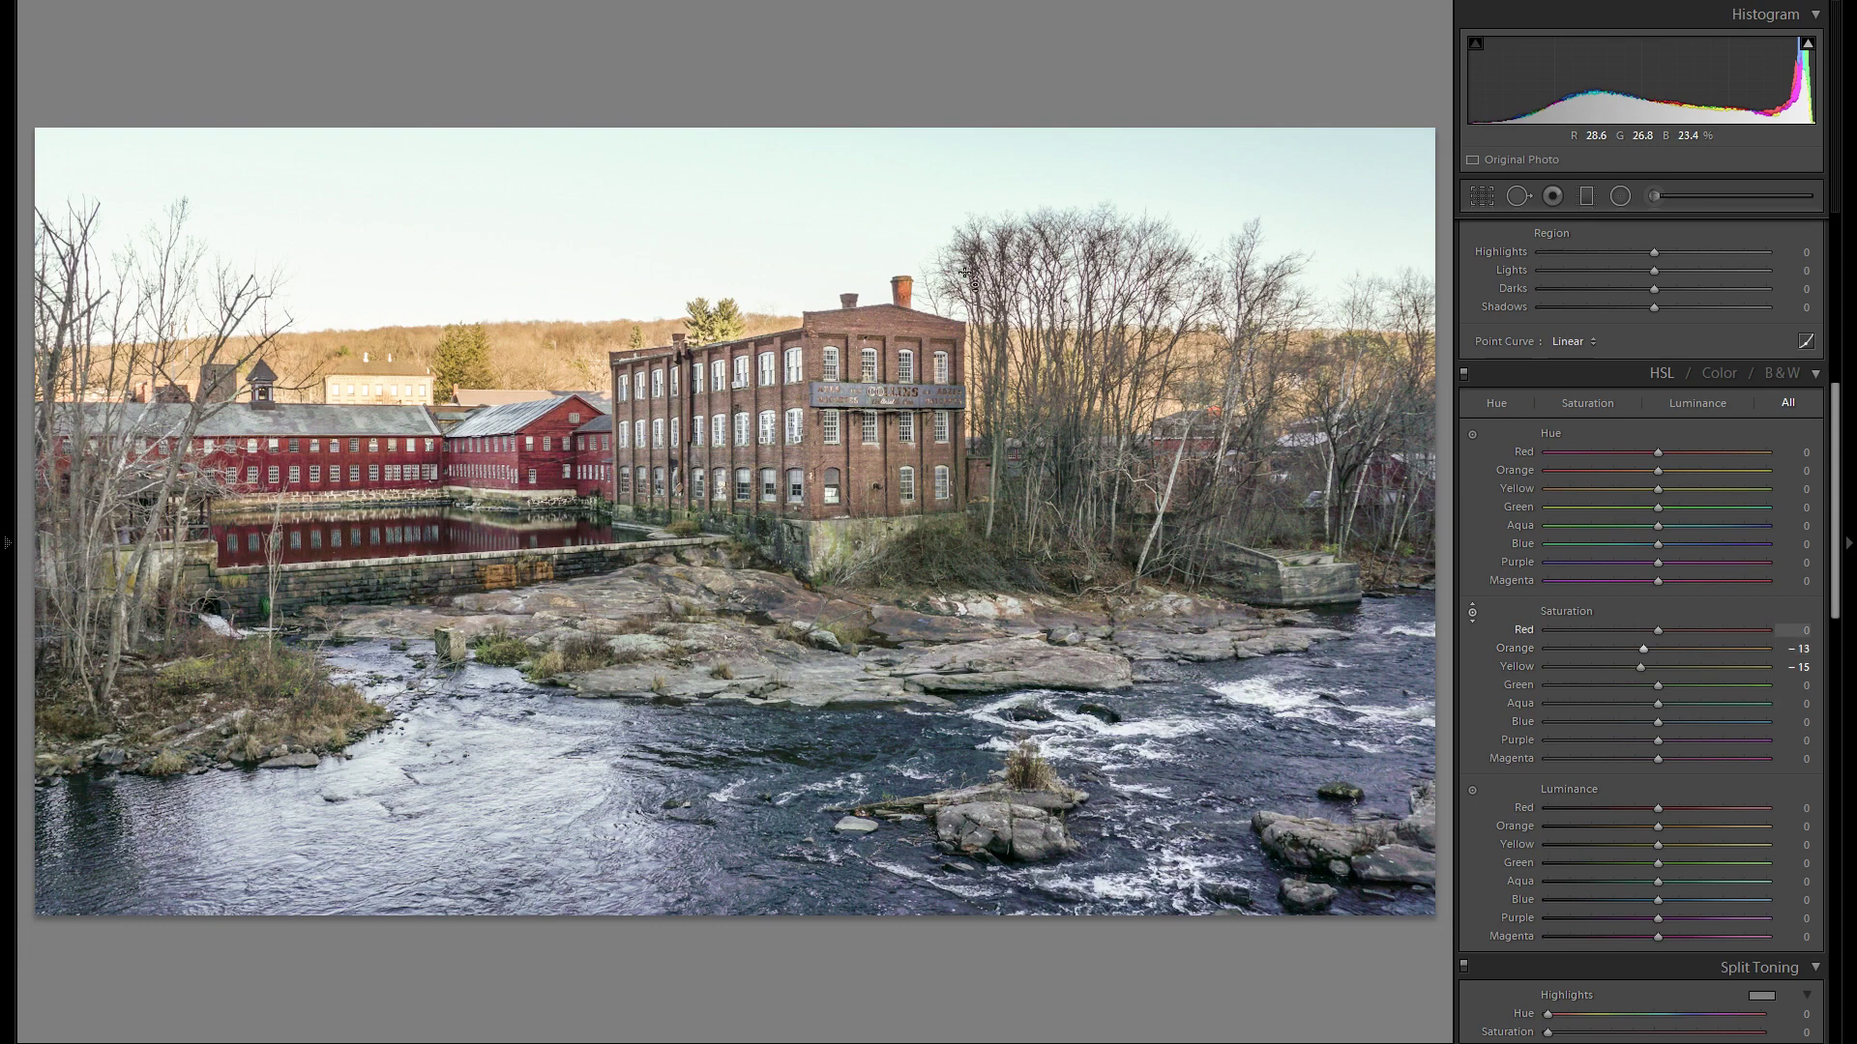
{"action": "left_click", "coordinate": [1463, 374]}
{"action": "left_click", "coordinate": [1464, 374]}
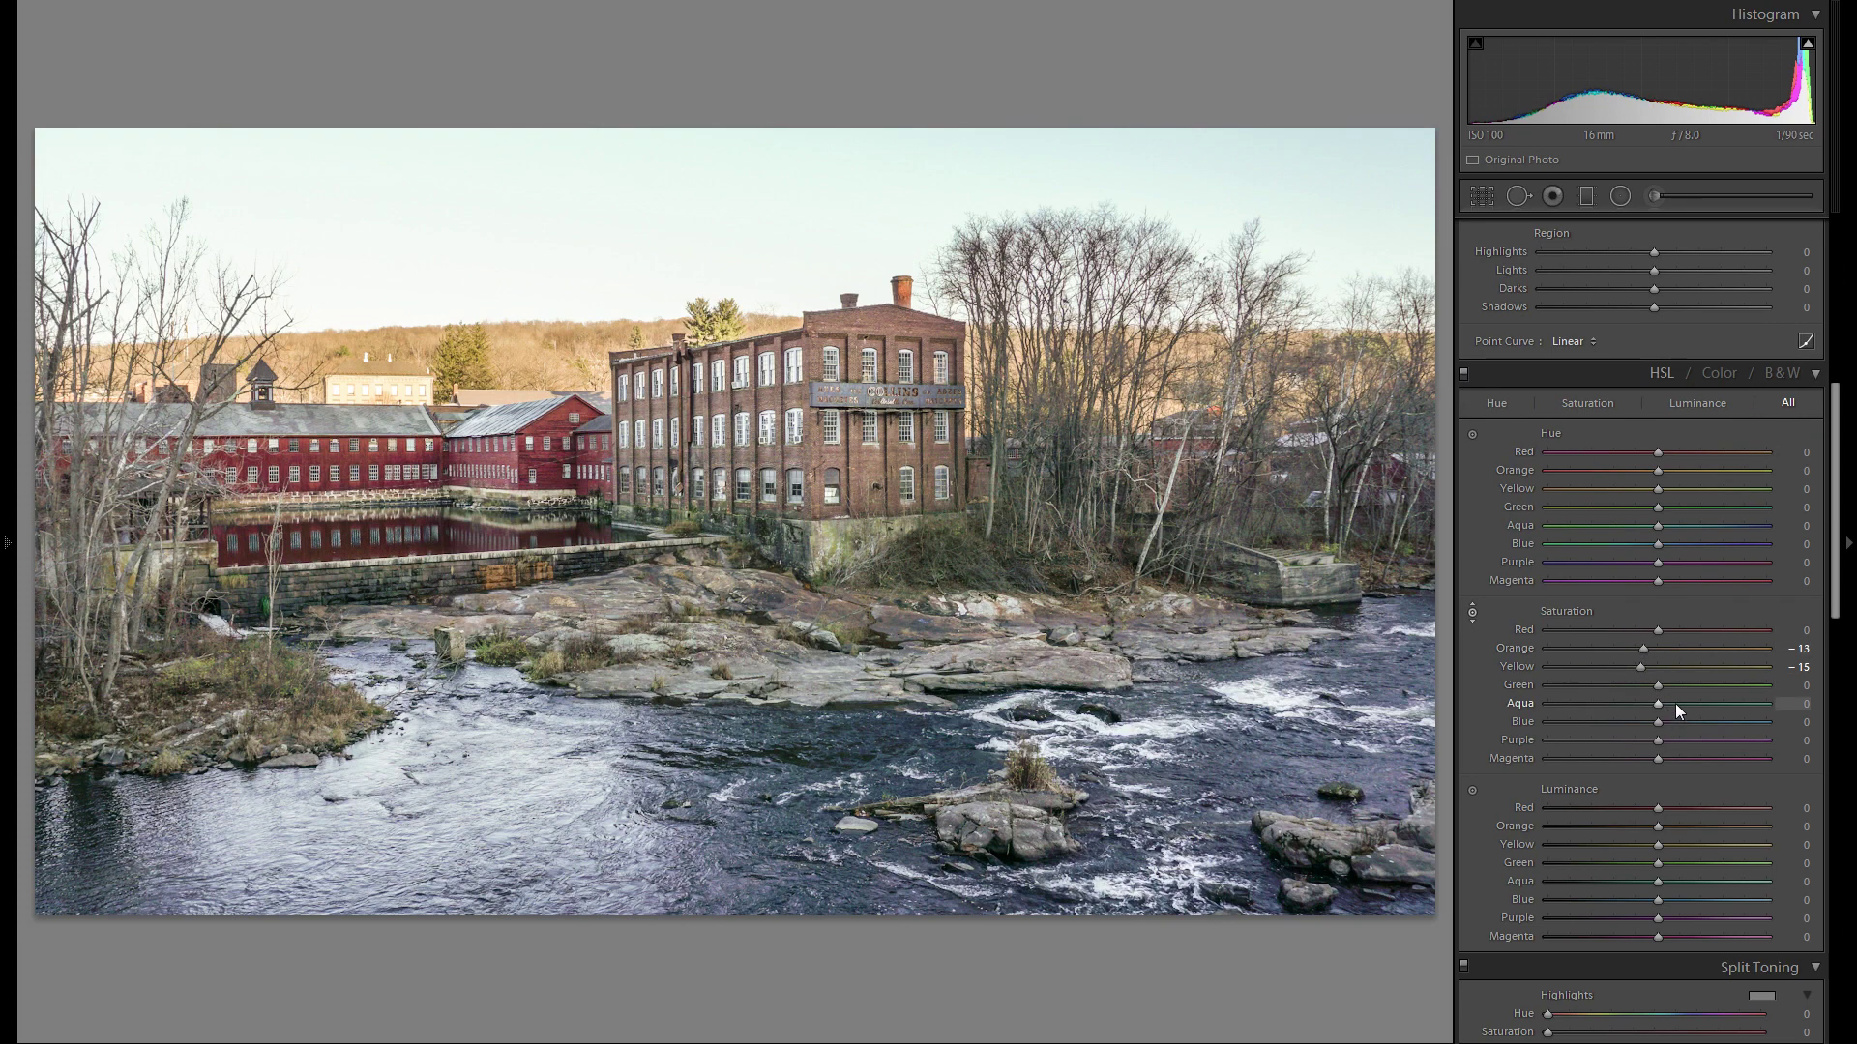
Shape the tone curve with Highlights +36, Lights +16, Darks −8 and Shadows +12.
{"action": "scroll", "coordinate": [1674, 704], "scroll_direction": "up", "scroll_amount": 6}
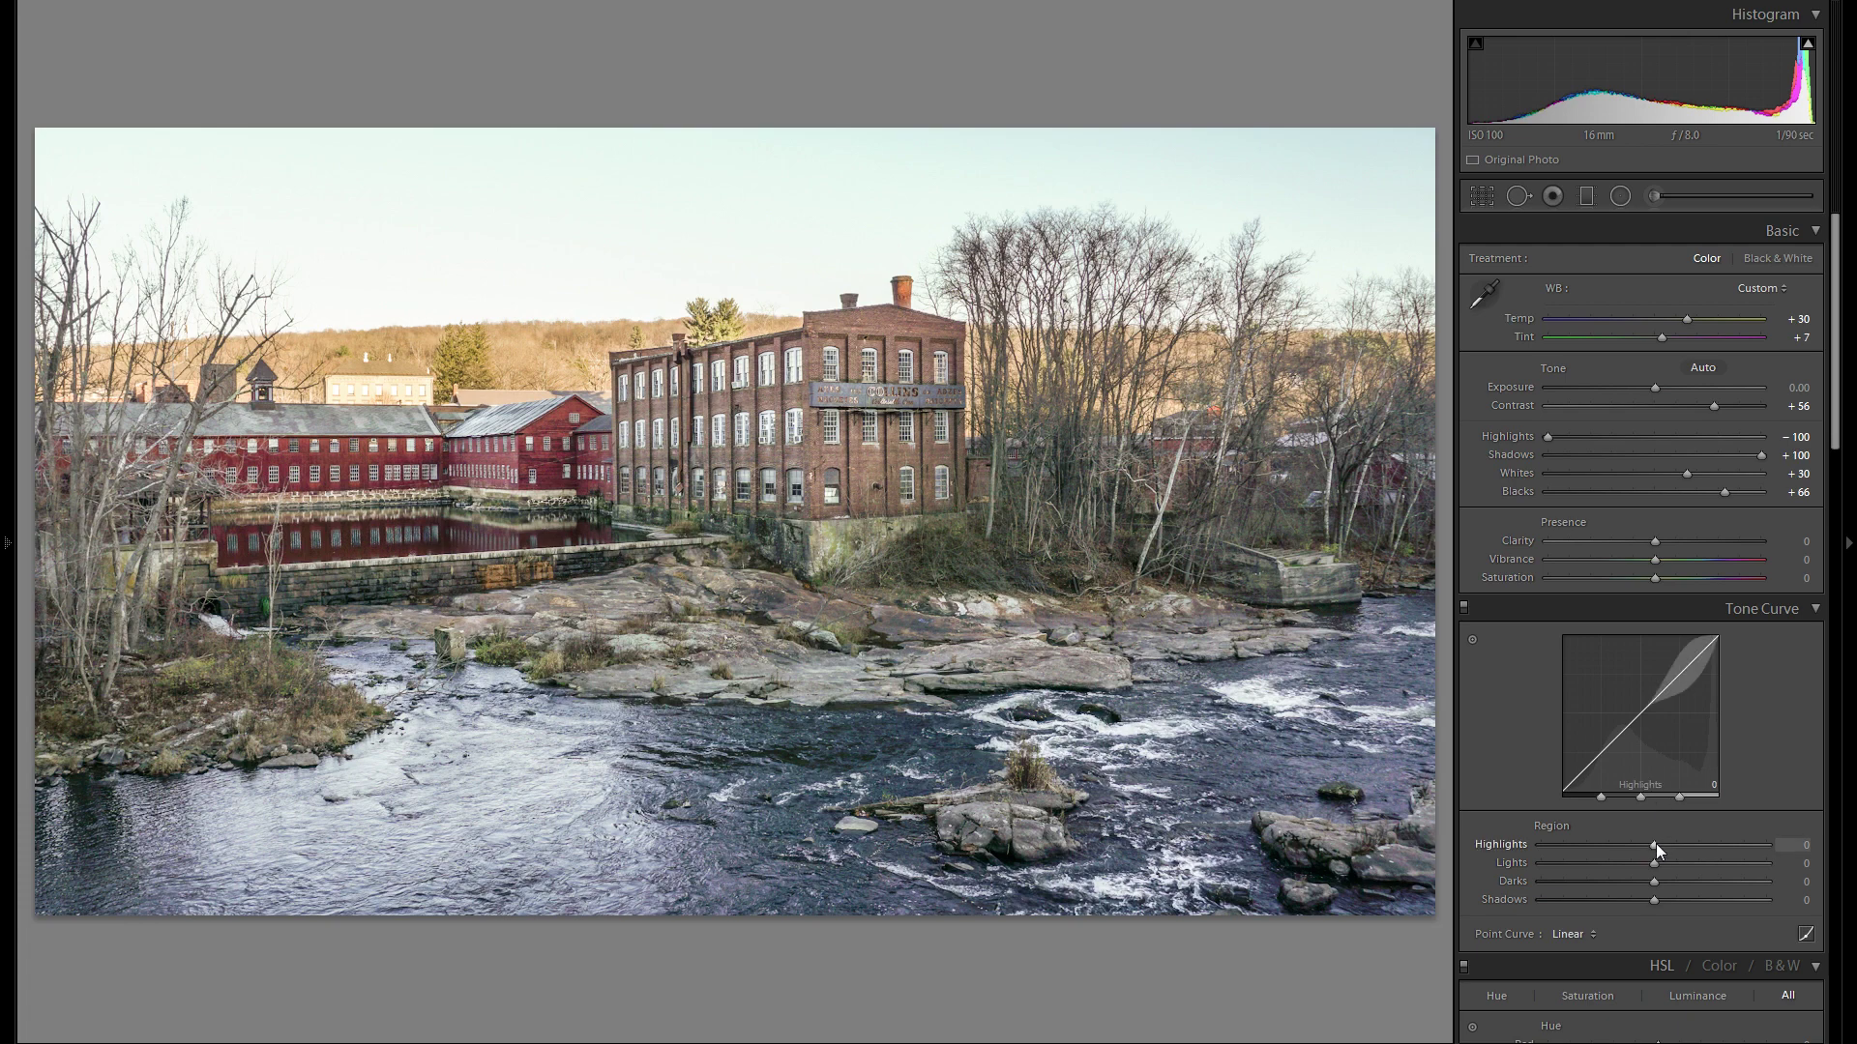
{"action": "mouse_move", "coordinate": [1656, 845]}
{"action": "left_mouse_down"}
{"action": "mouse_move", "coordinate": [1729, 848]}
{"action": "mouse_move", "coordinate": [1652, 847]}
{"action": "mouse_move", "coordinate": [1702, 847]}
{"action": "mouse_move", "coordinate": [1662, 844]}
{"action": "mouse_move", "coordinate": [1686, 845]}
{"action": "left_mouse_up"}
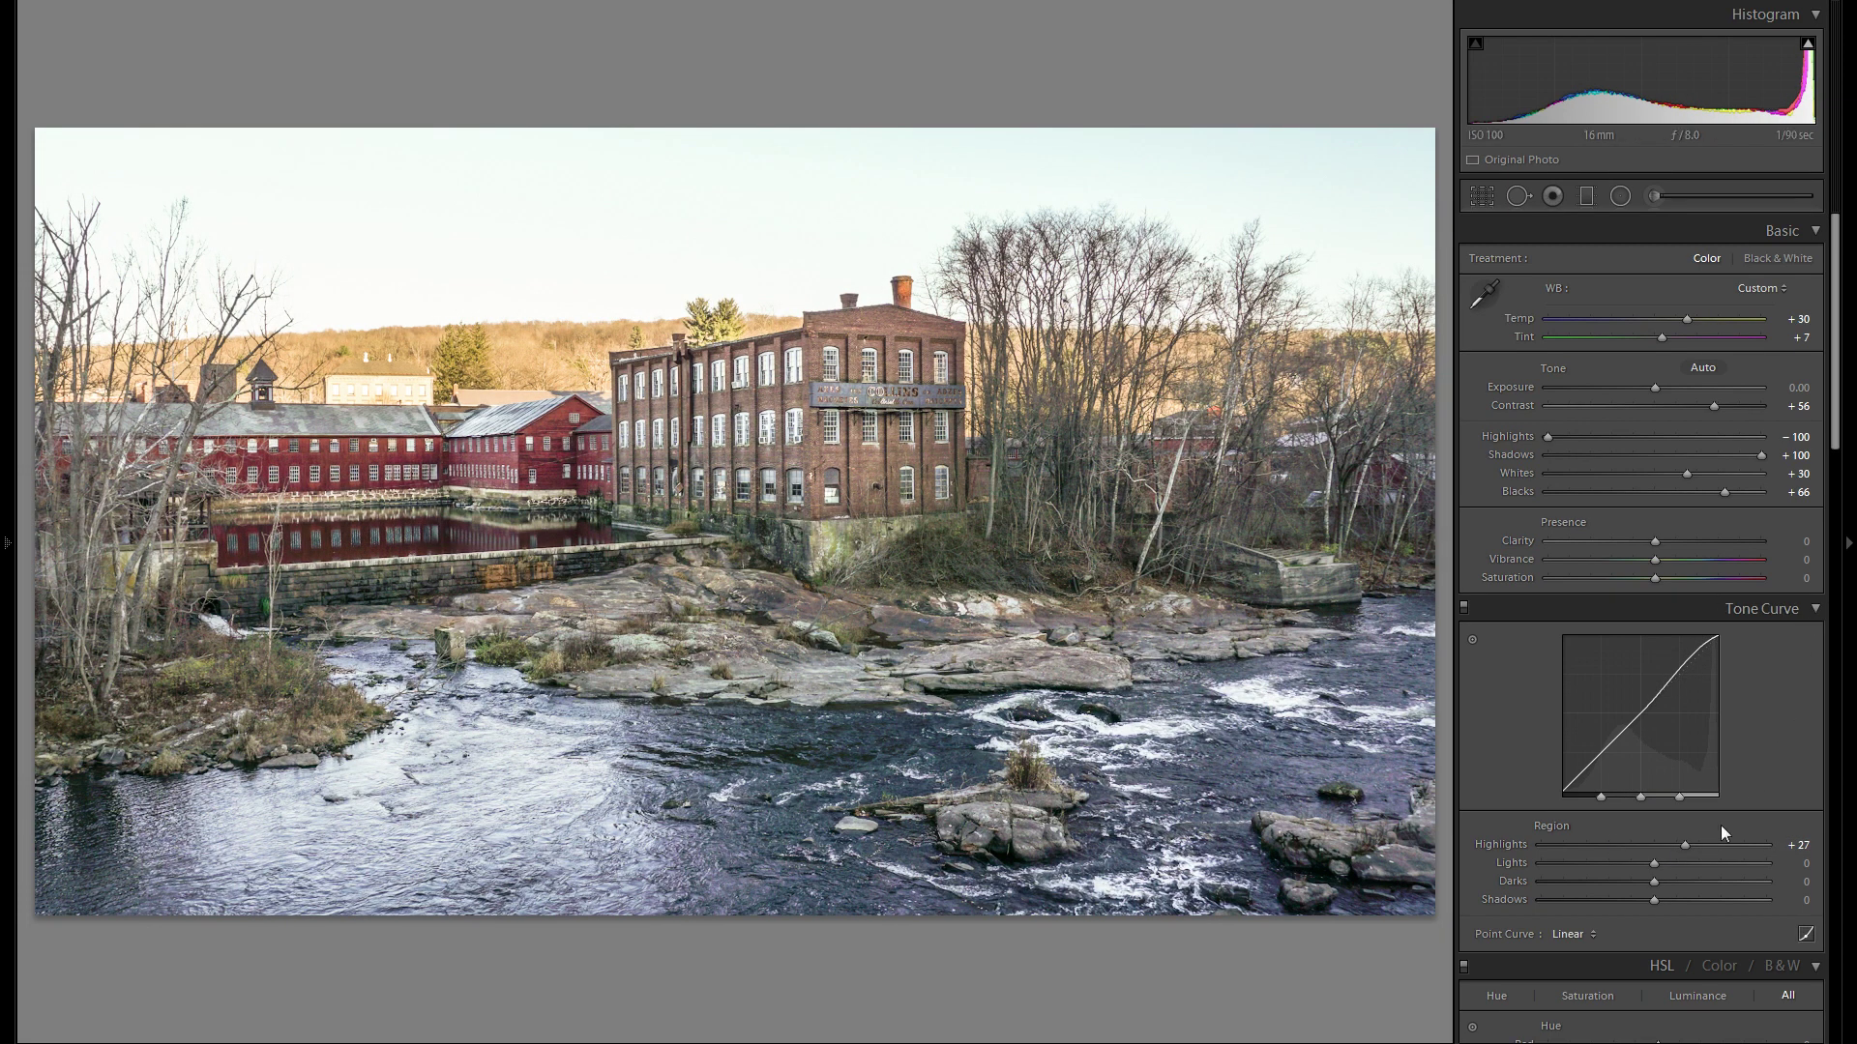
{"action": "mouse_move", "coordinate": [1688, 844]}
{"action": "left_mouse_down"}
{"action": "mouse_move", "coordinate": [1737, 846]}
{"action": "mouse_move", "coordinate": [1718, 847]}
{"action": "left_mouse_up"}
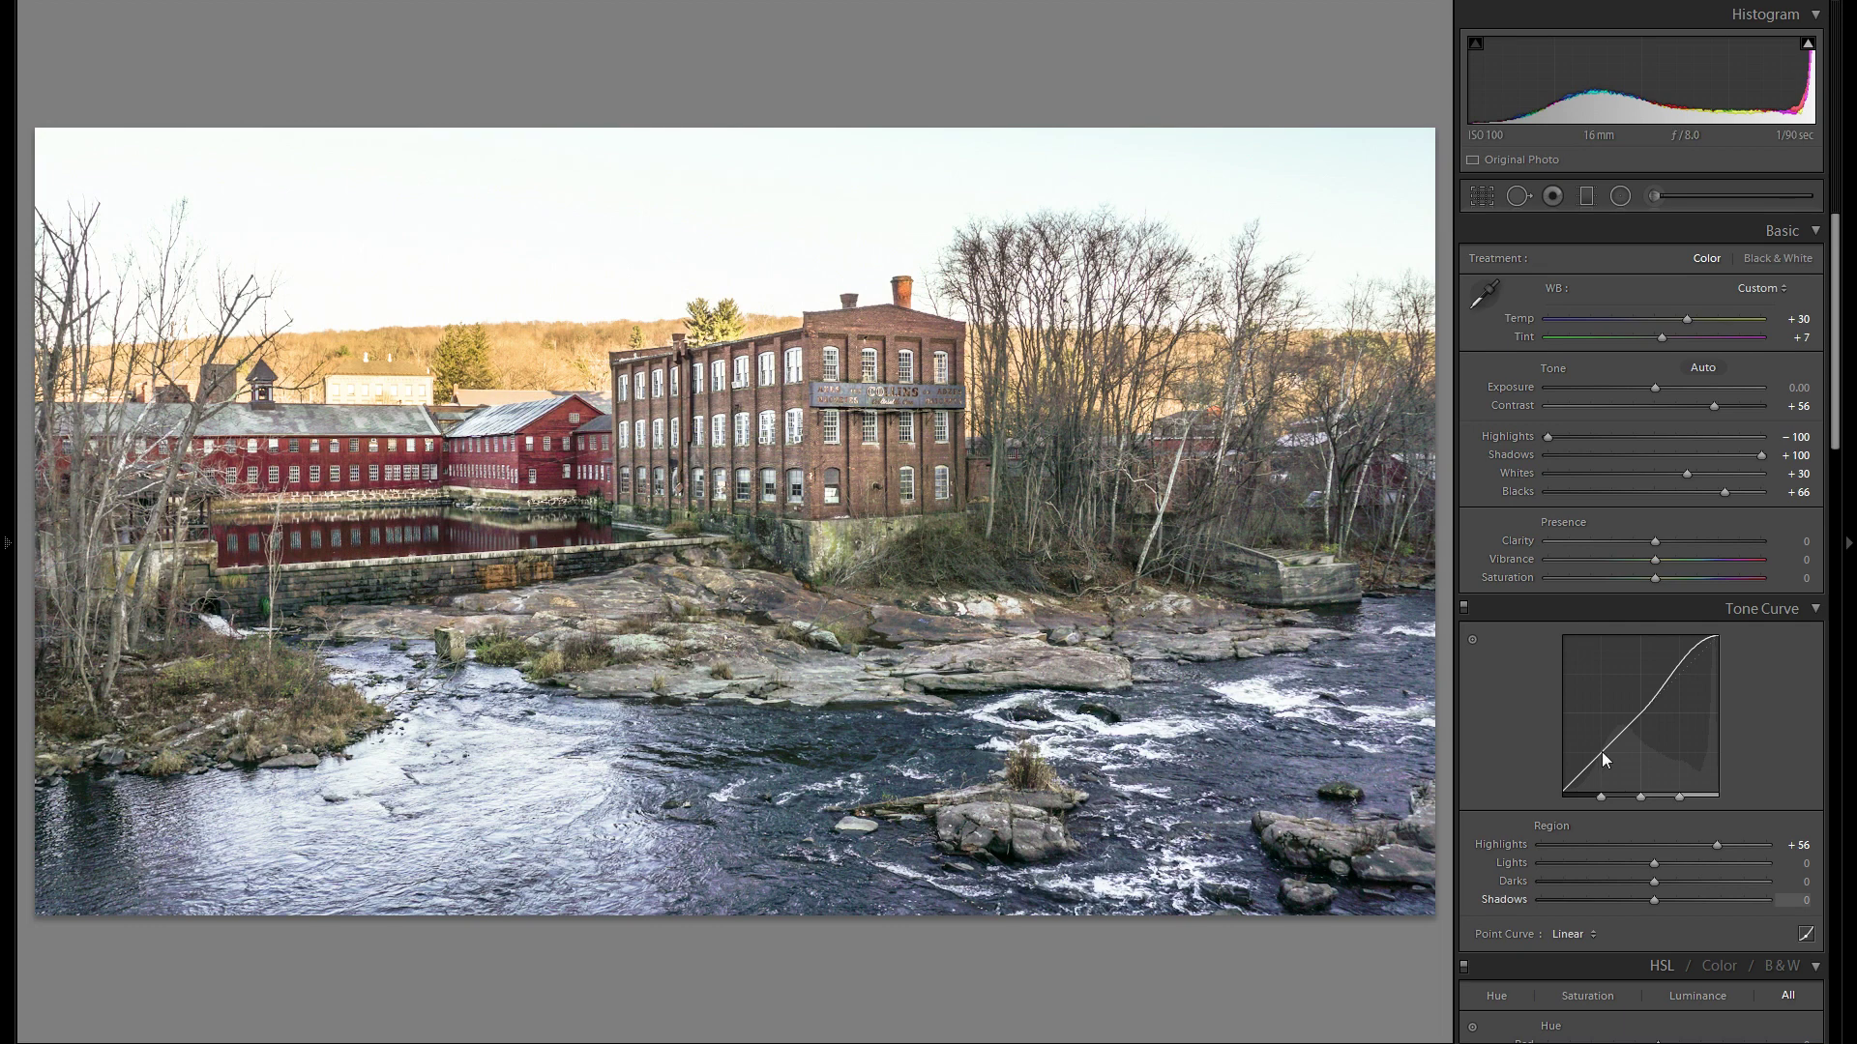
{"action": "left_click_drag", "start_coordinate": [1721, 847], "coordinate": [1675, 863]}
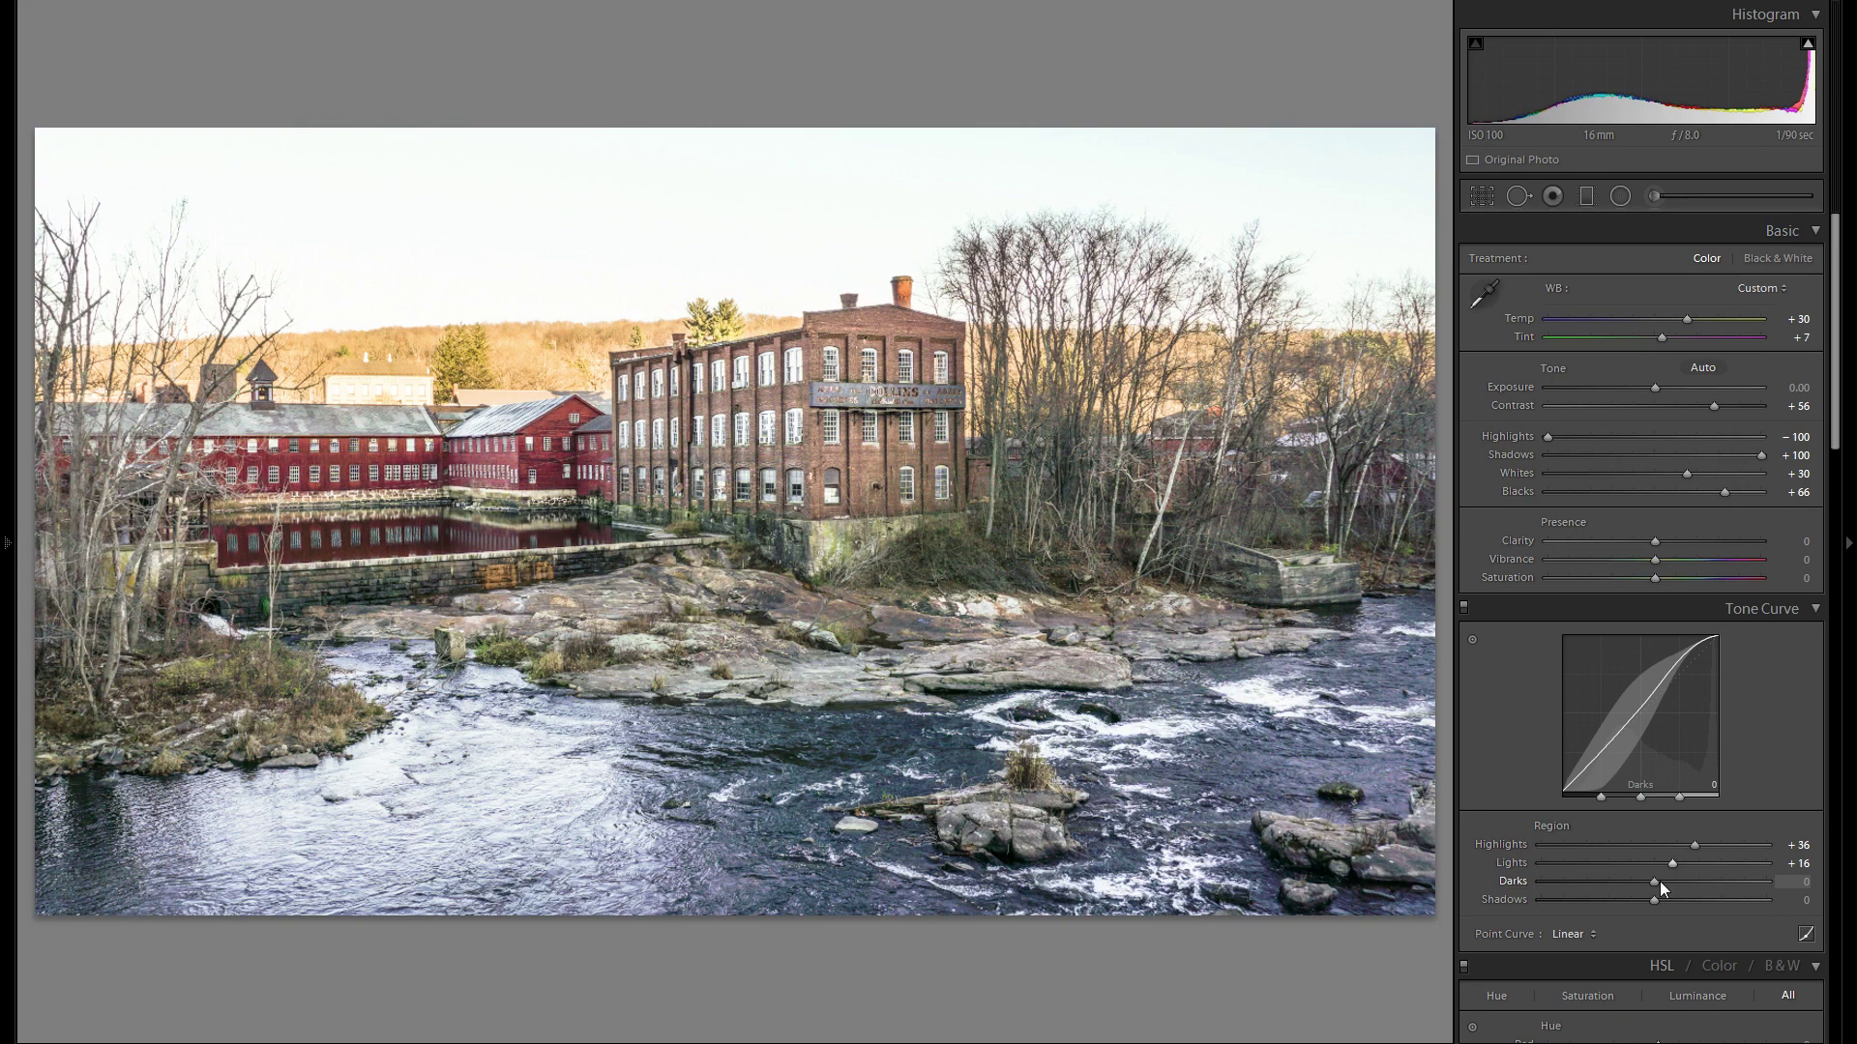
{"action": "mouse_move", "coordinate": [1659, 880]}
{"action": "left_mouse_down"}
{"action": "mouse_move", "coordinate": [1640, 903]}
{"action": "mouse_move", "coordinate": [1690, 903]}
{"action": "mouse_move", "coordinate": [1668, 902]}
{"action": "left_mouse_up"}
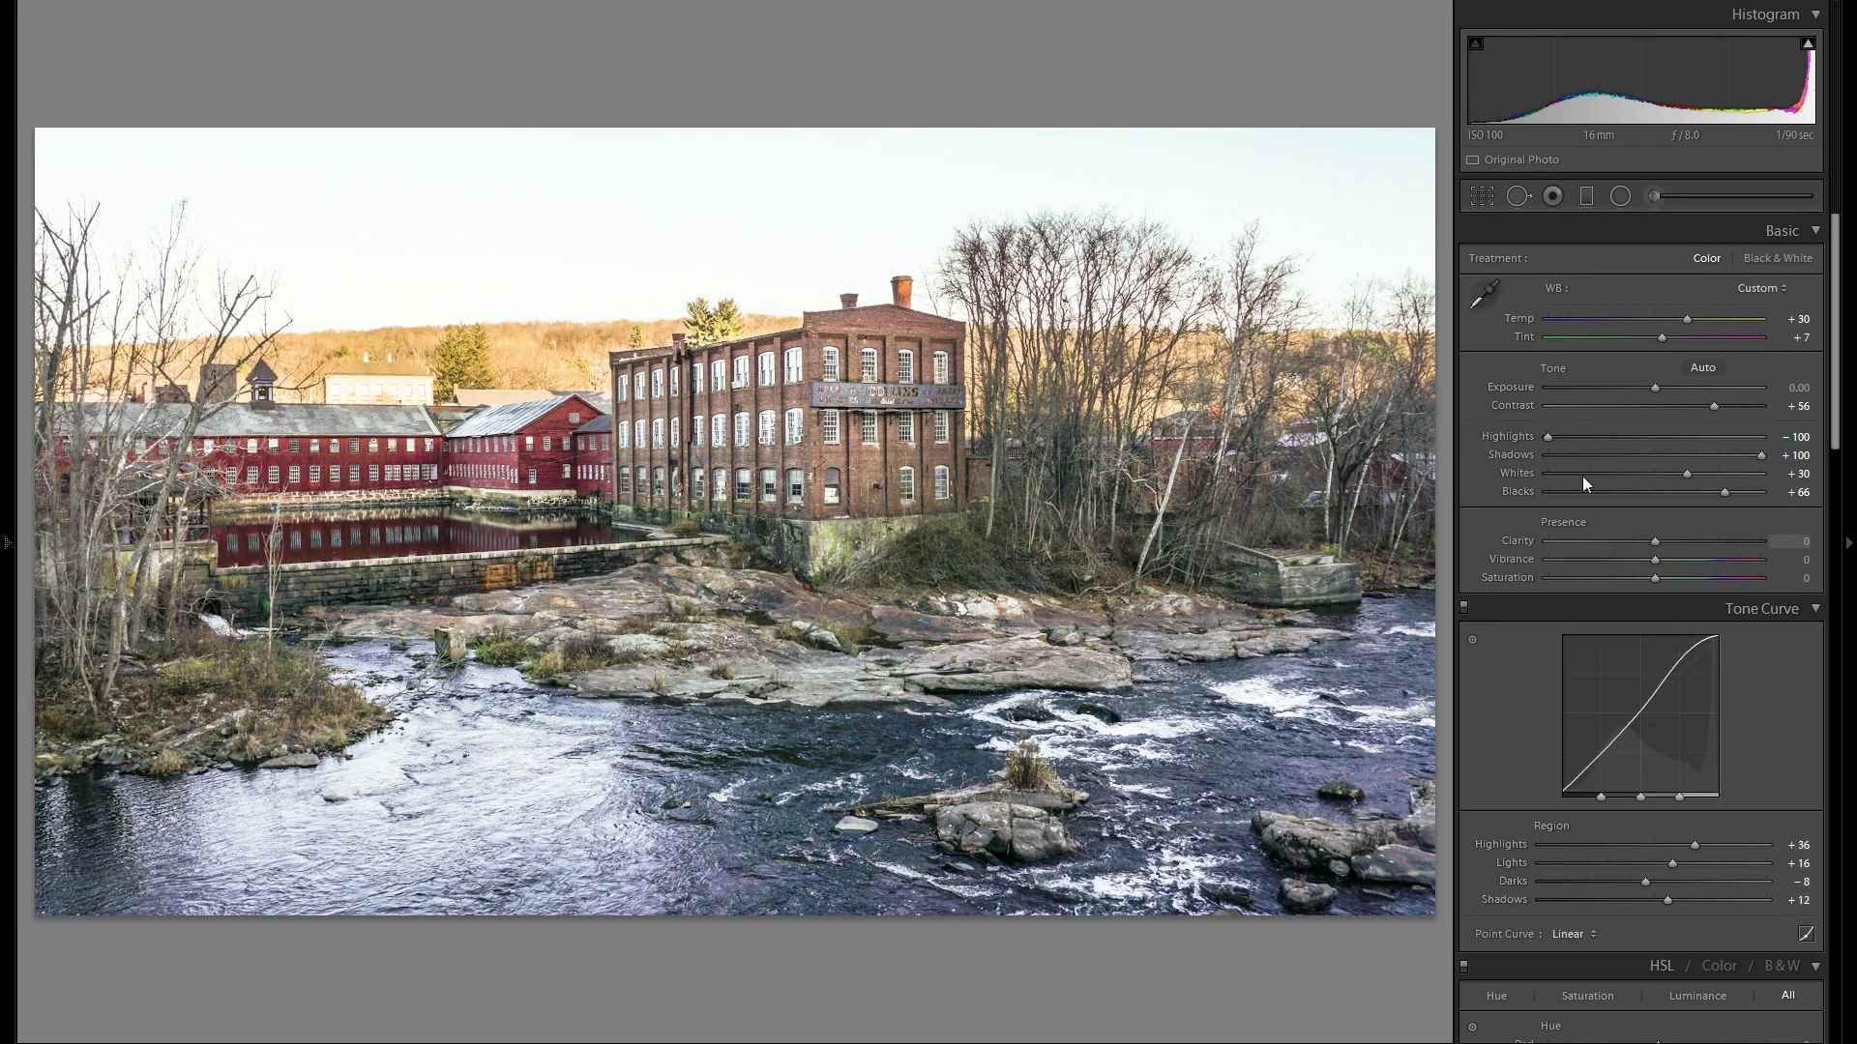
Add a slightly tilted graduated filter from the sky down to the red buildings, with Clarity 0 and Exposure −1.14.
{"action": "left_click", "coordinate": [1584, 194]}
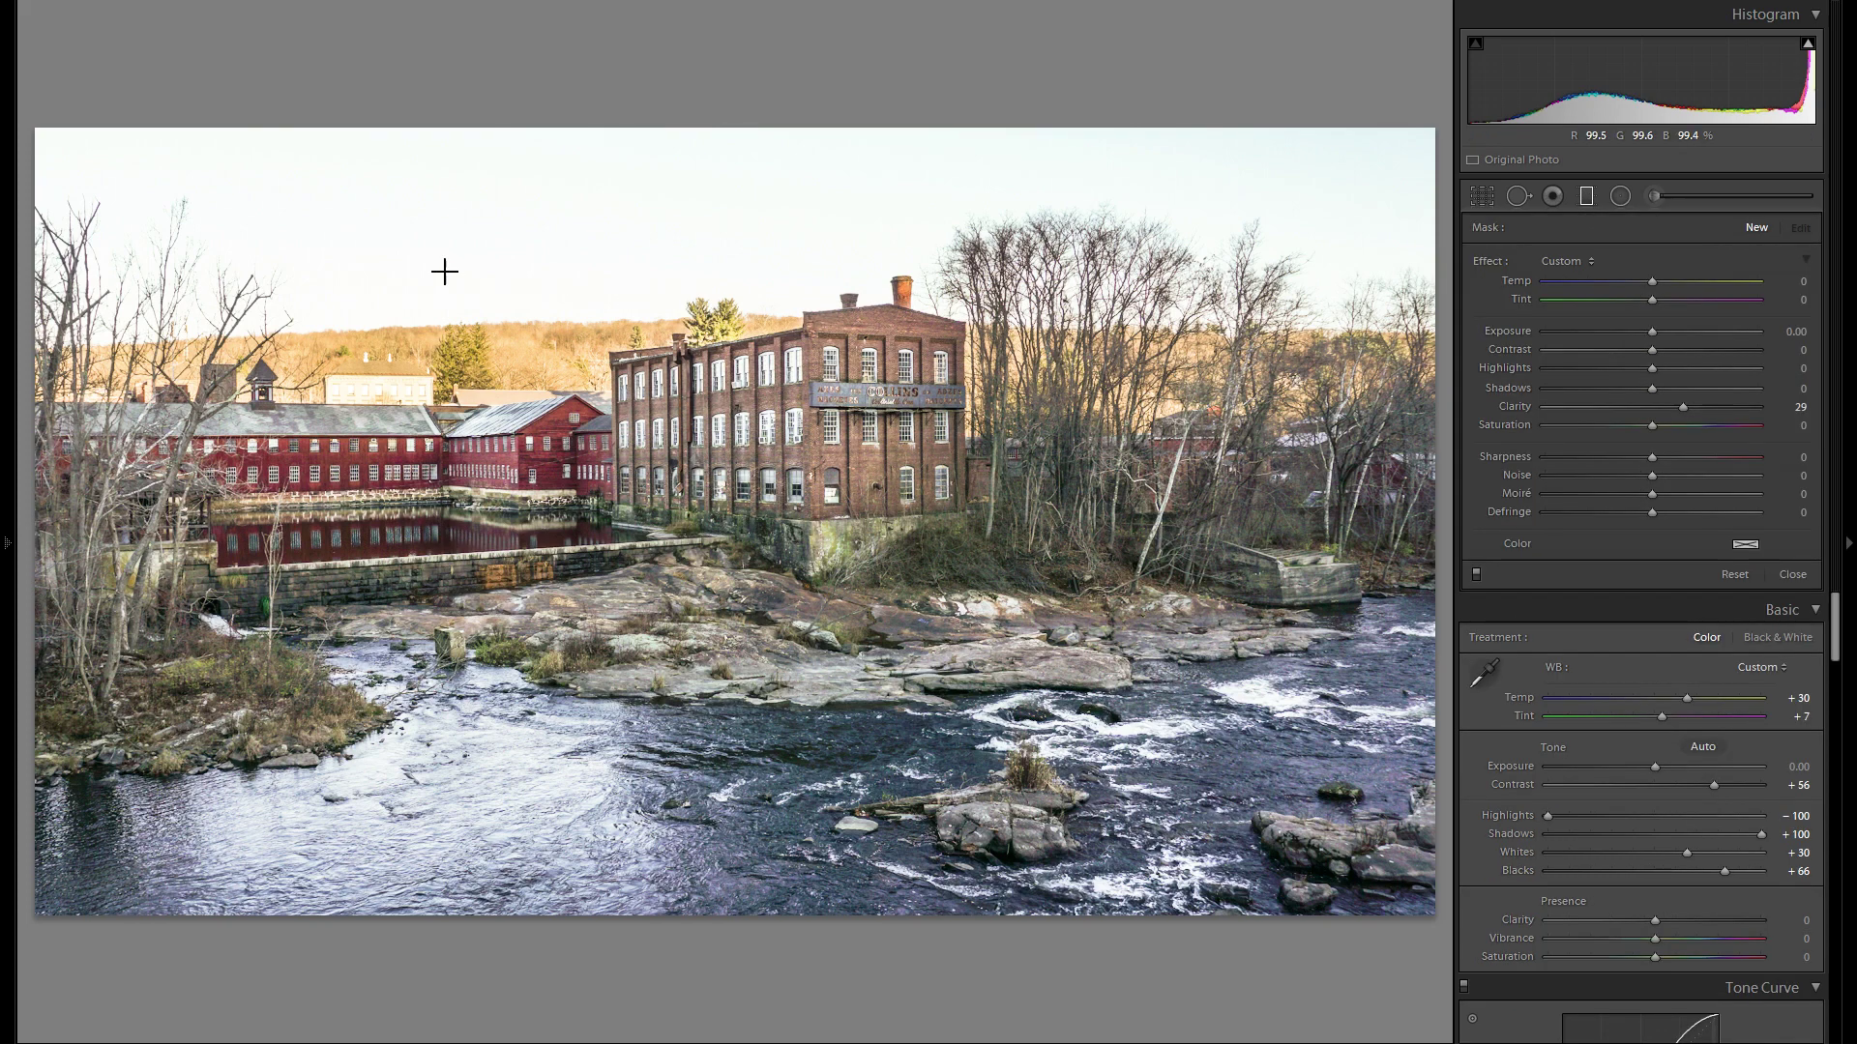
{"action": "left_click_drag", "start_coordinate": [397, 216], "coordinate": [442, 499]}
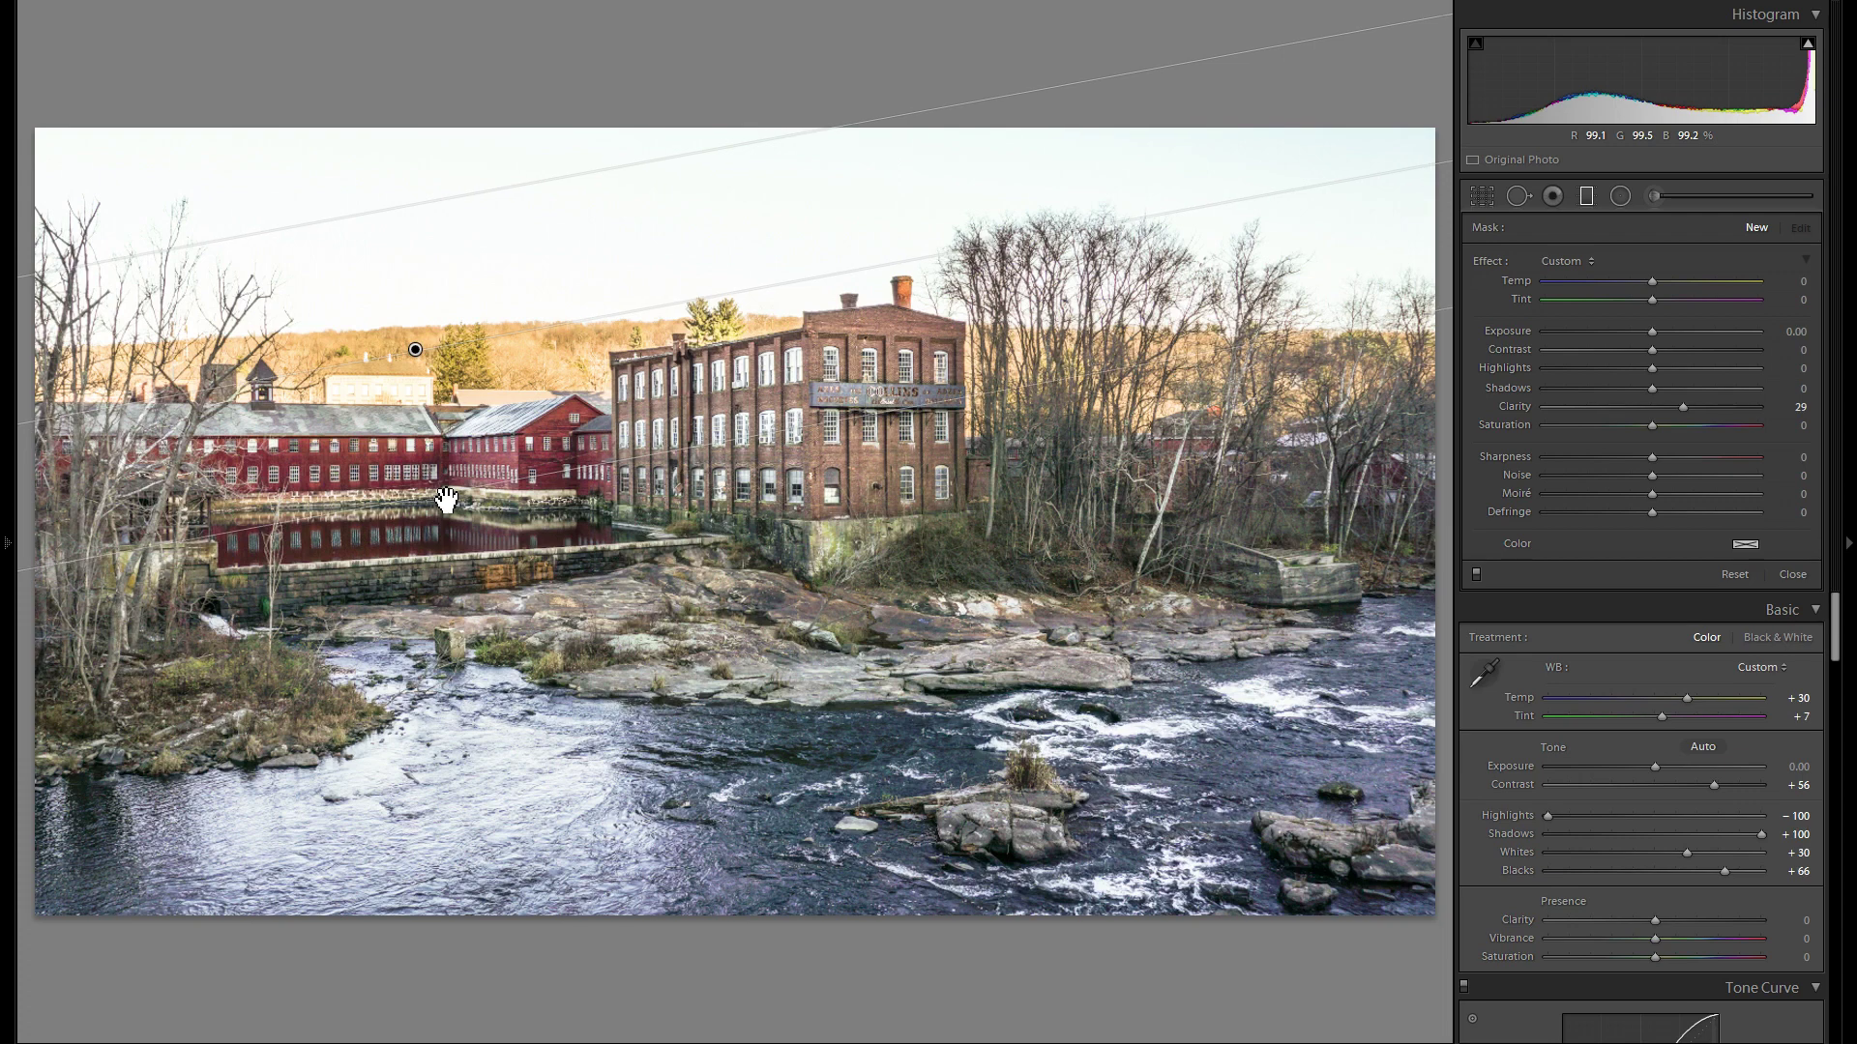
{"action": "double_click", "coordinate": [1524, 409]}
{"action": "left_click_drag", "start_coordinate": [1652, 332], "coordinate": [1621, 331]}
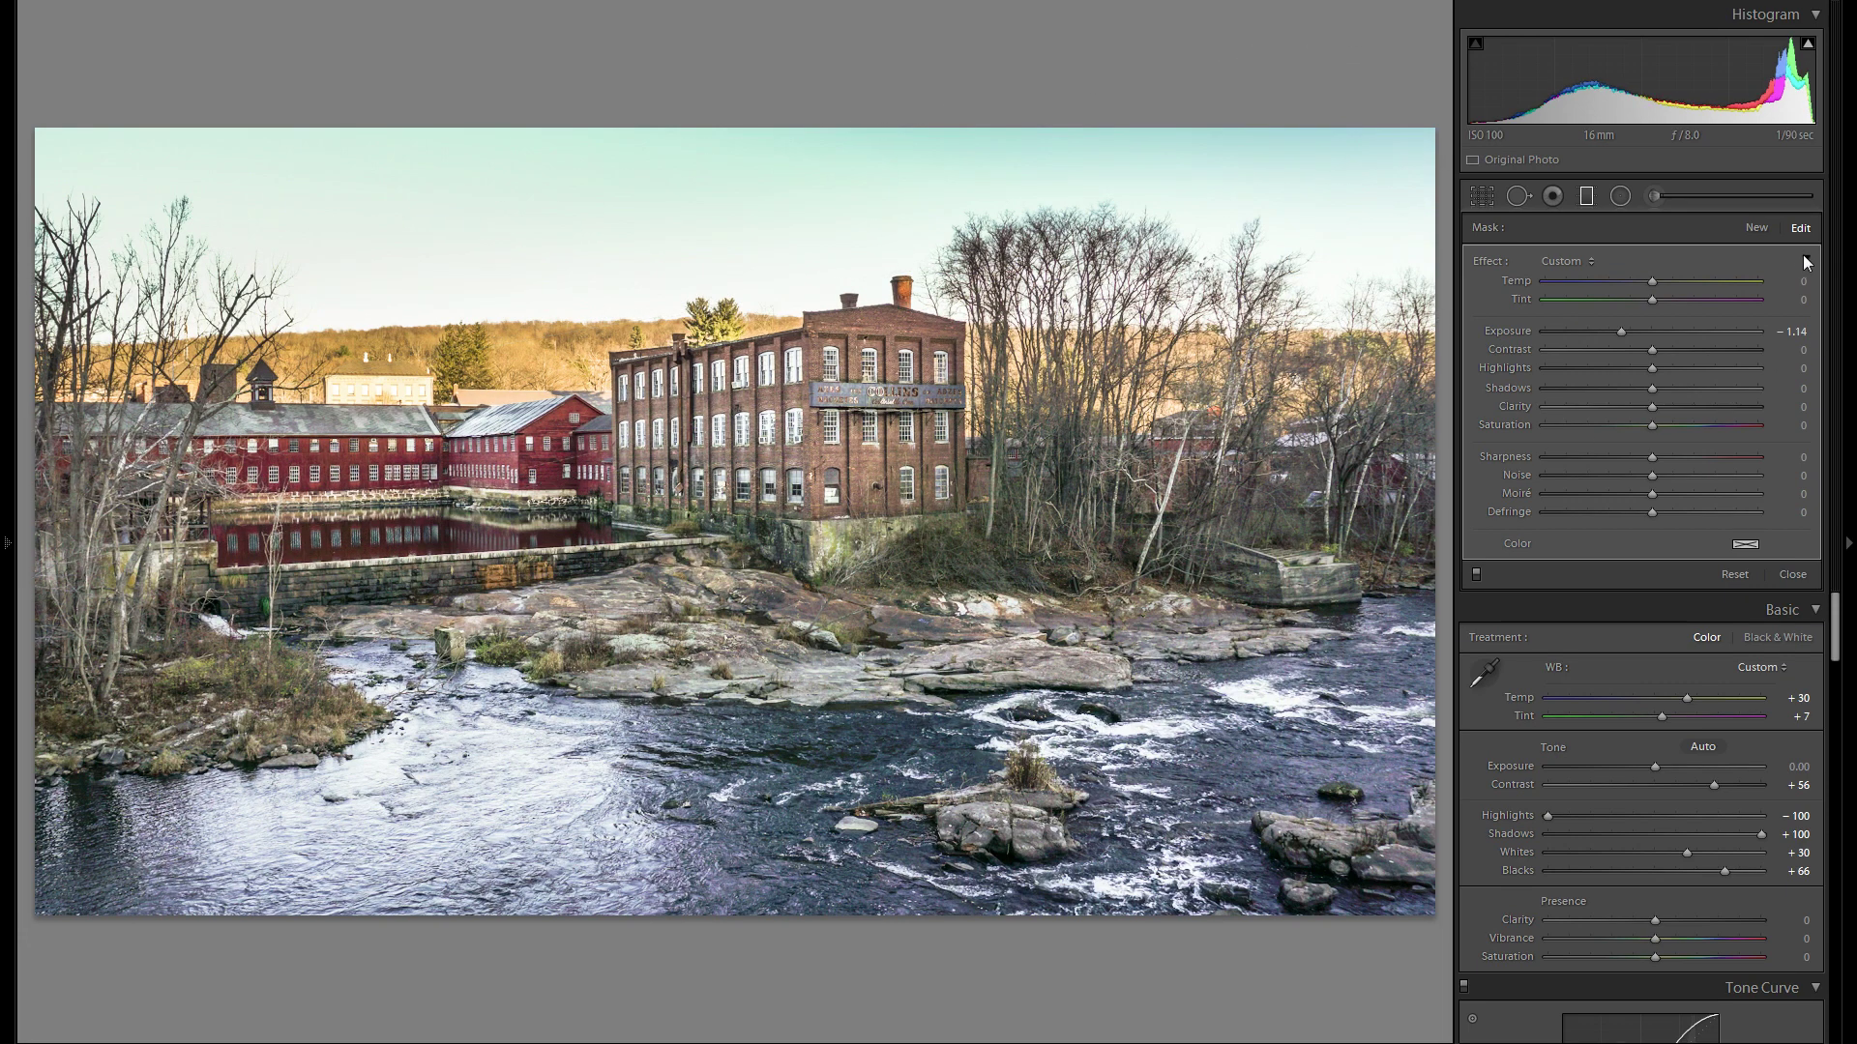
Brush a new adjustment over the pale yellow building in front of the hillside, with Exposure −1.00.
{"action": "left_click", "coordinate": [1692, 211]}
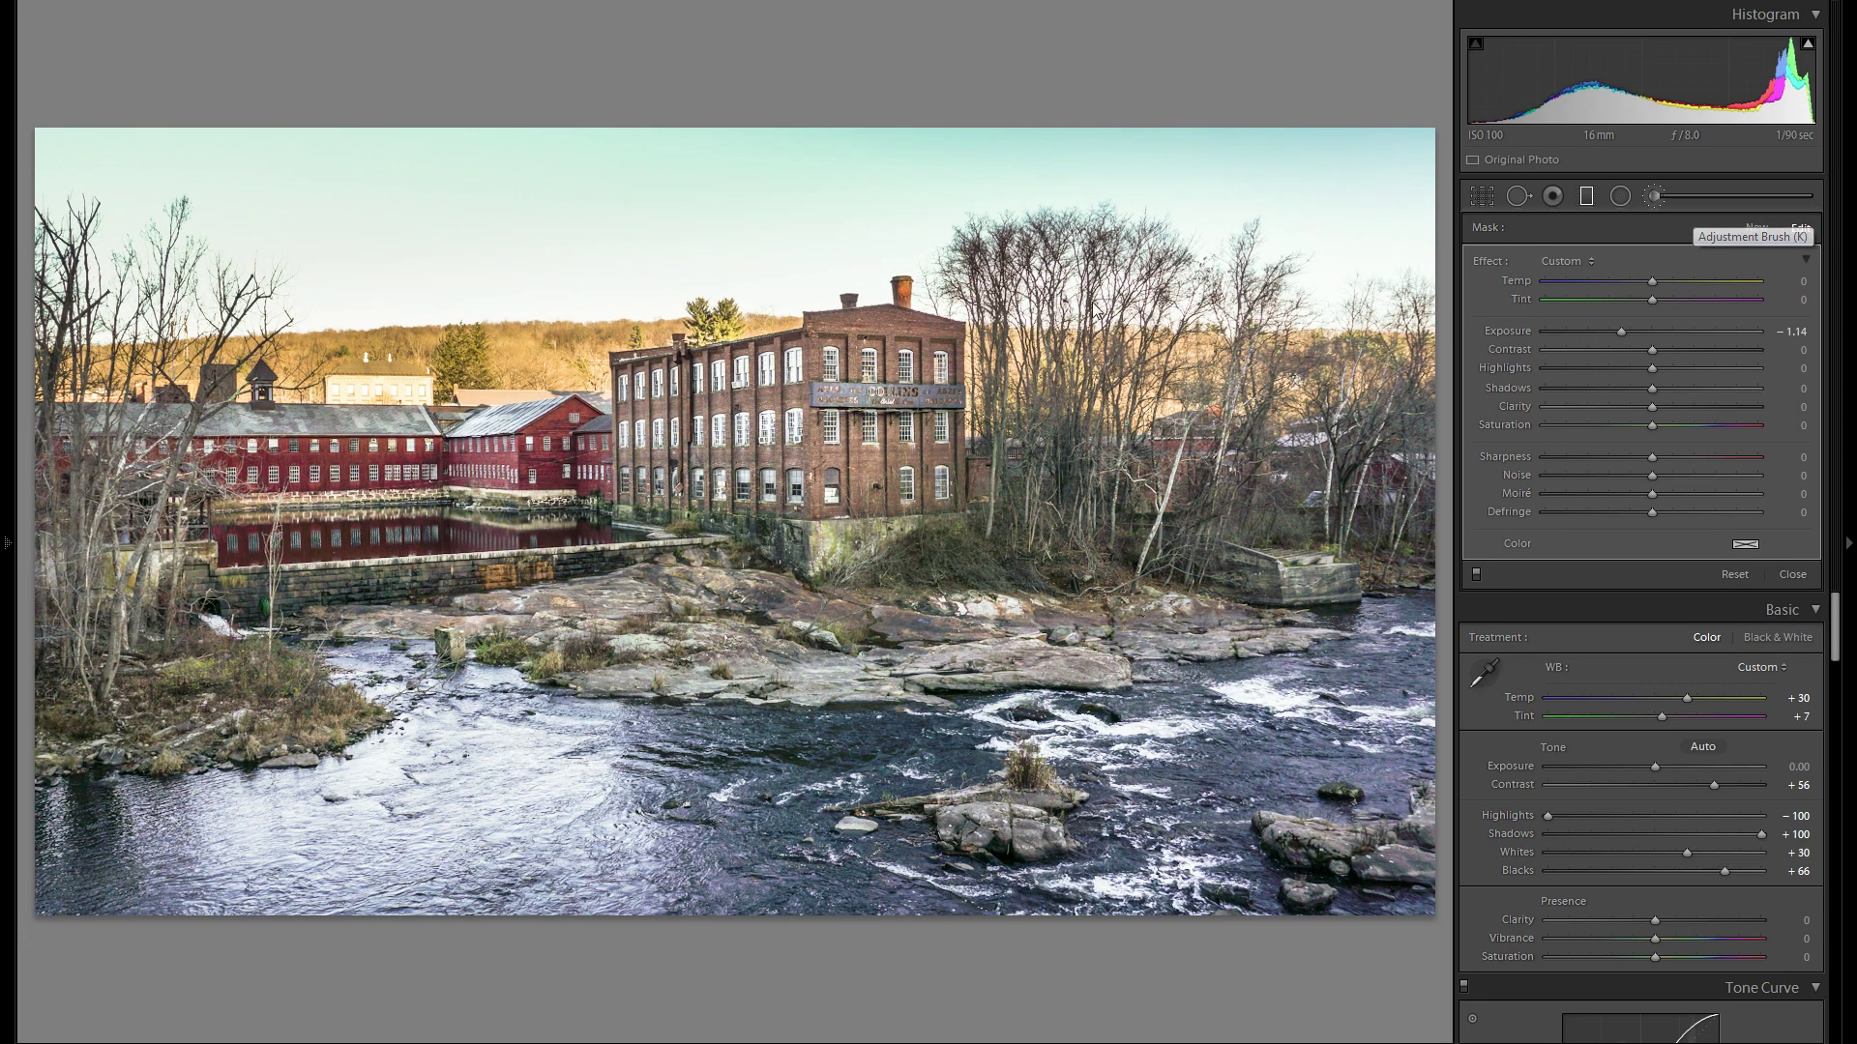
{"action": "left_click", "coordinate": [365, 396]}
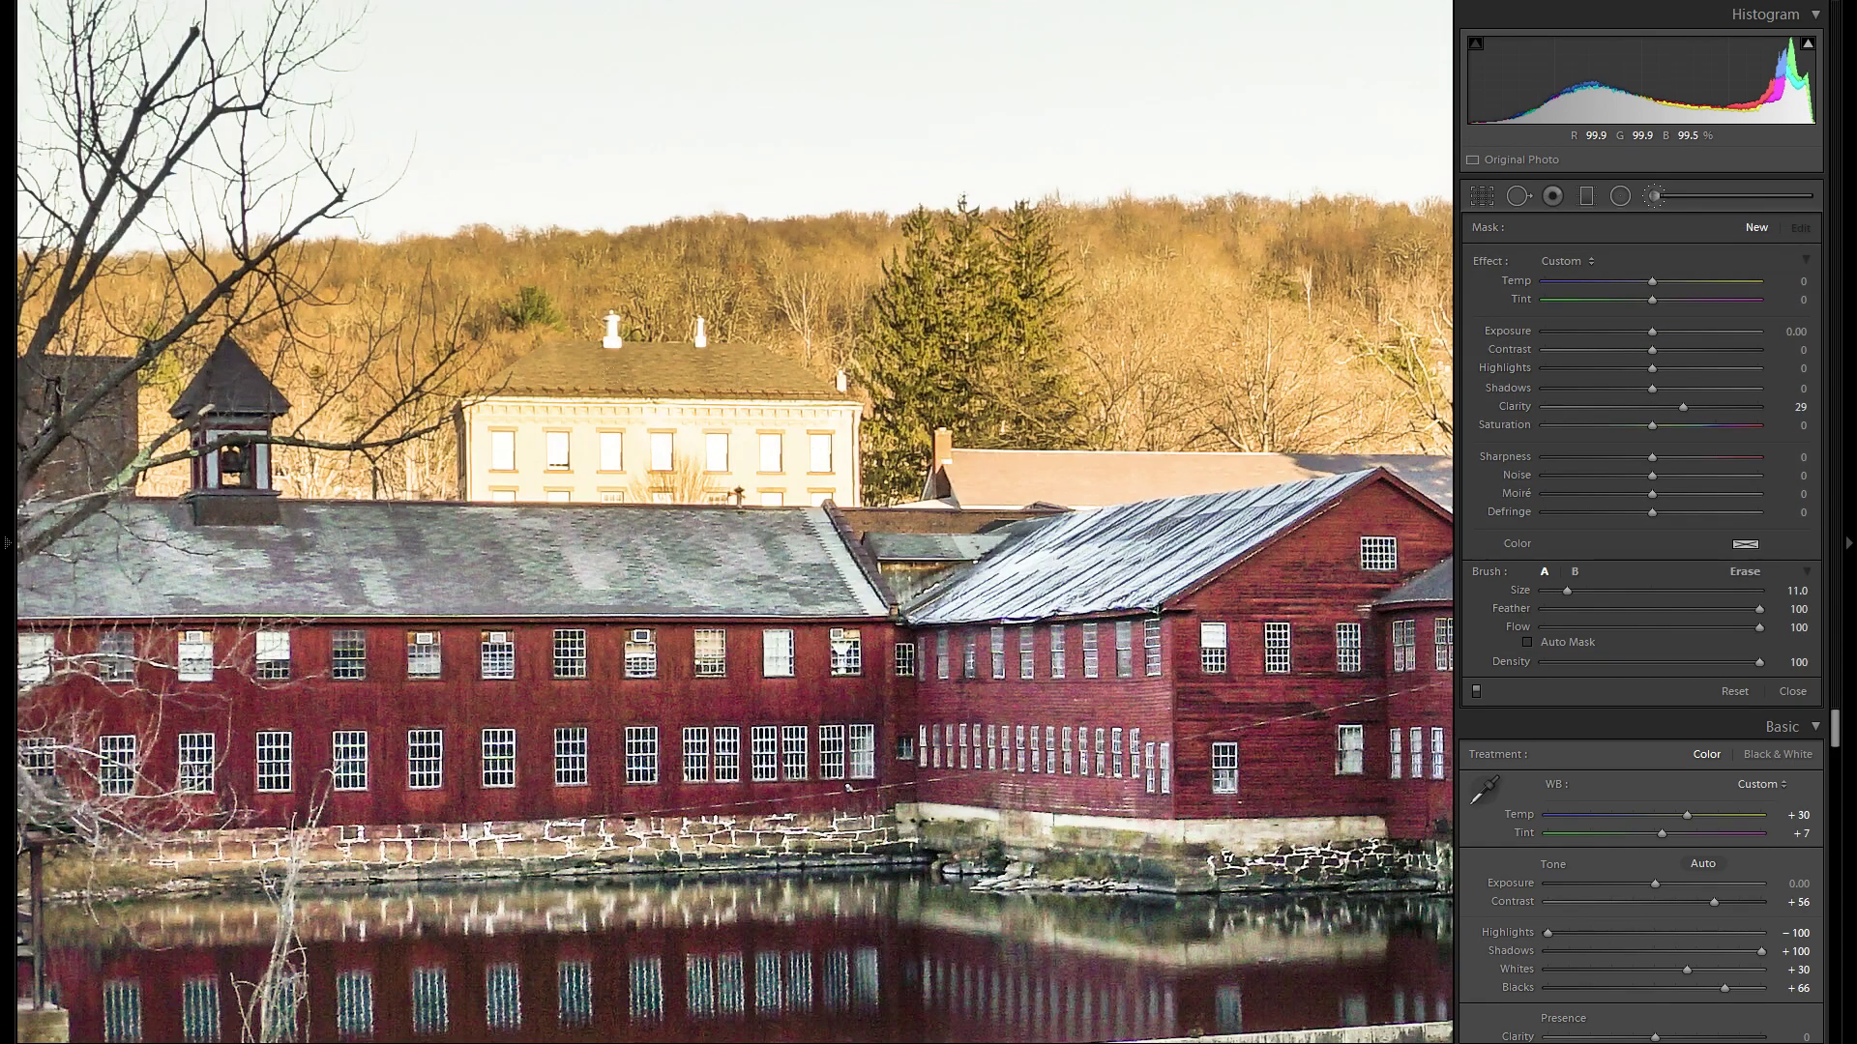
{"action": "left_click", "coordinate": [758, 438]}
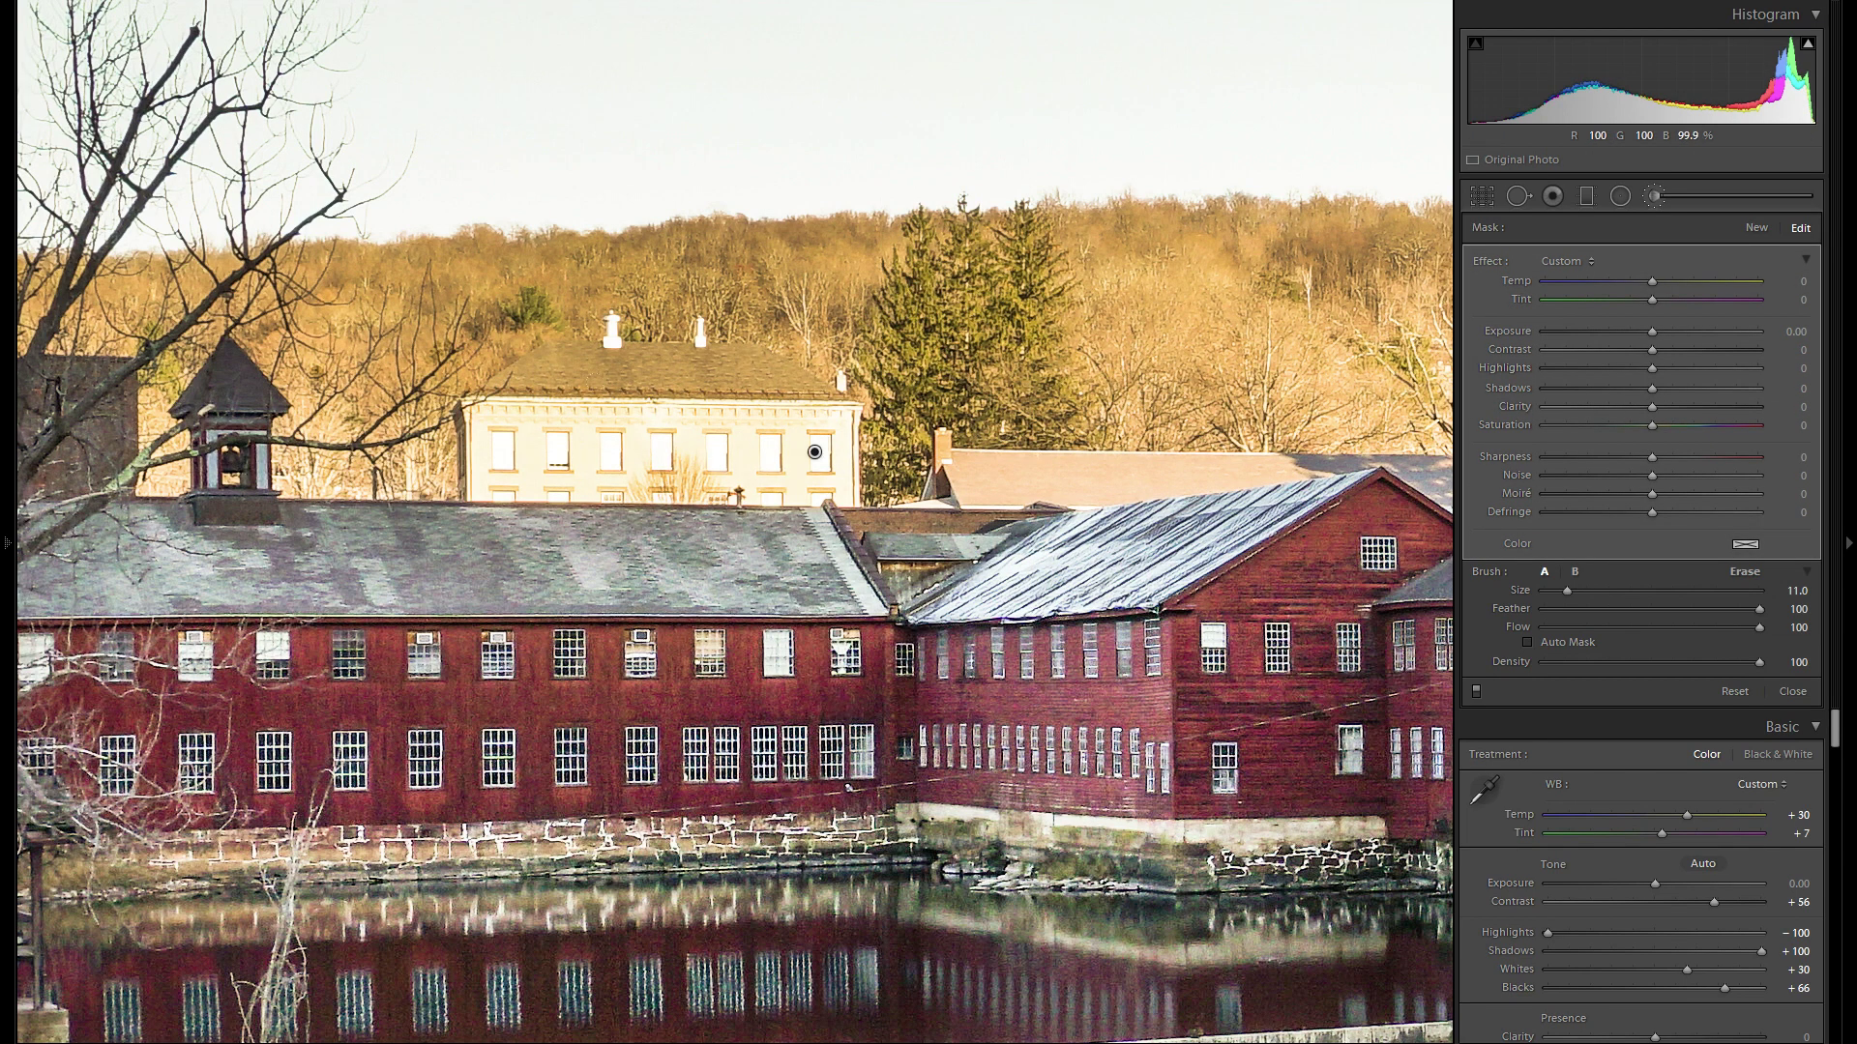
{"action": "left_click_drag", "start_coordinate": [1650, 331], "coordinate": [1628, 333]}
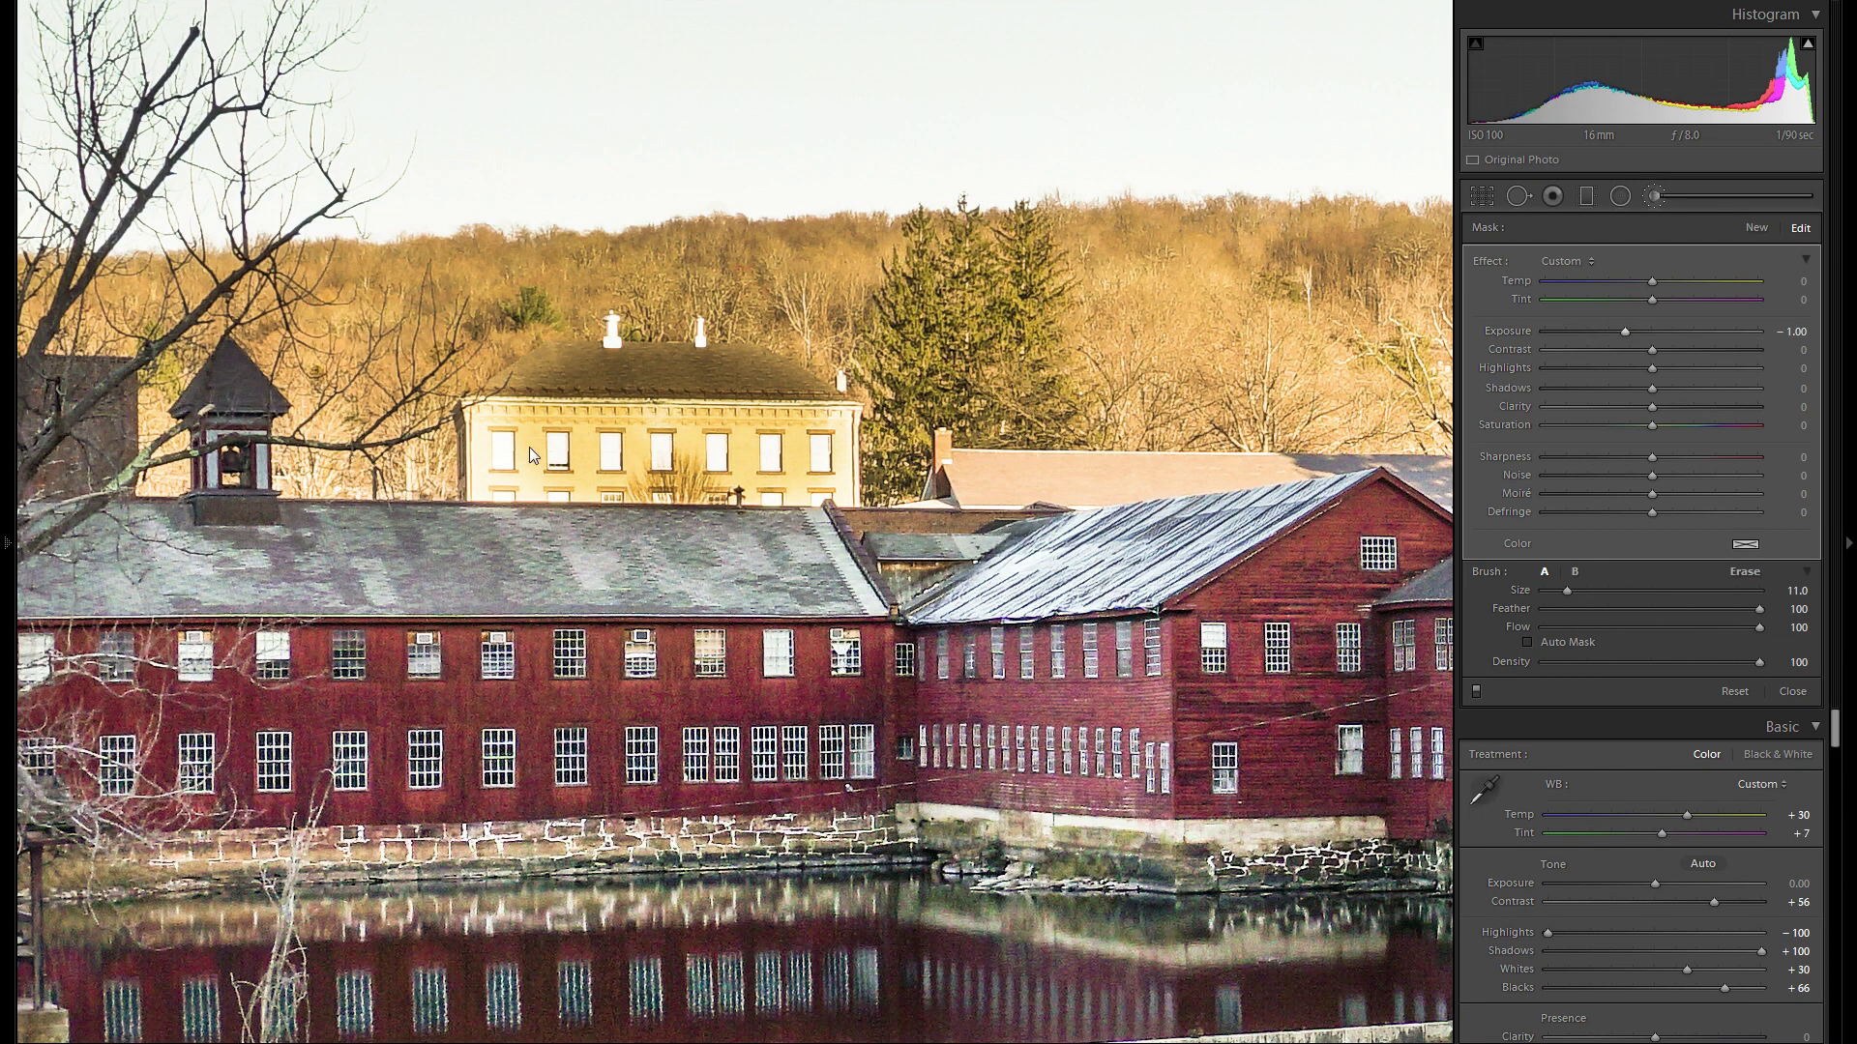
Erase the excess mask around the yellow building's edges with a size 14 brush.
{"action": "mouse_move", "coordinate": [815, 452]}
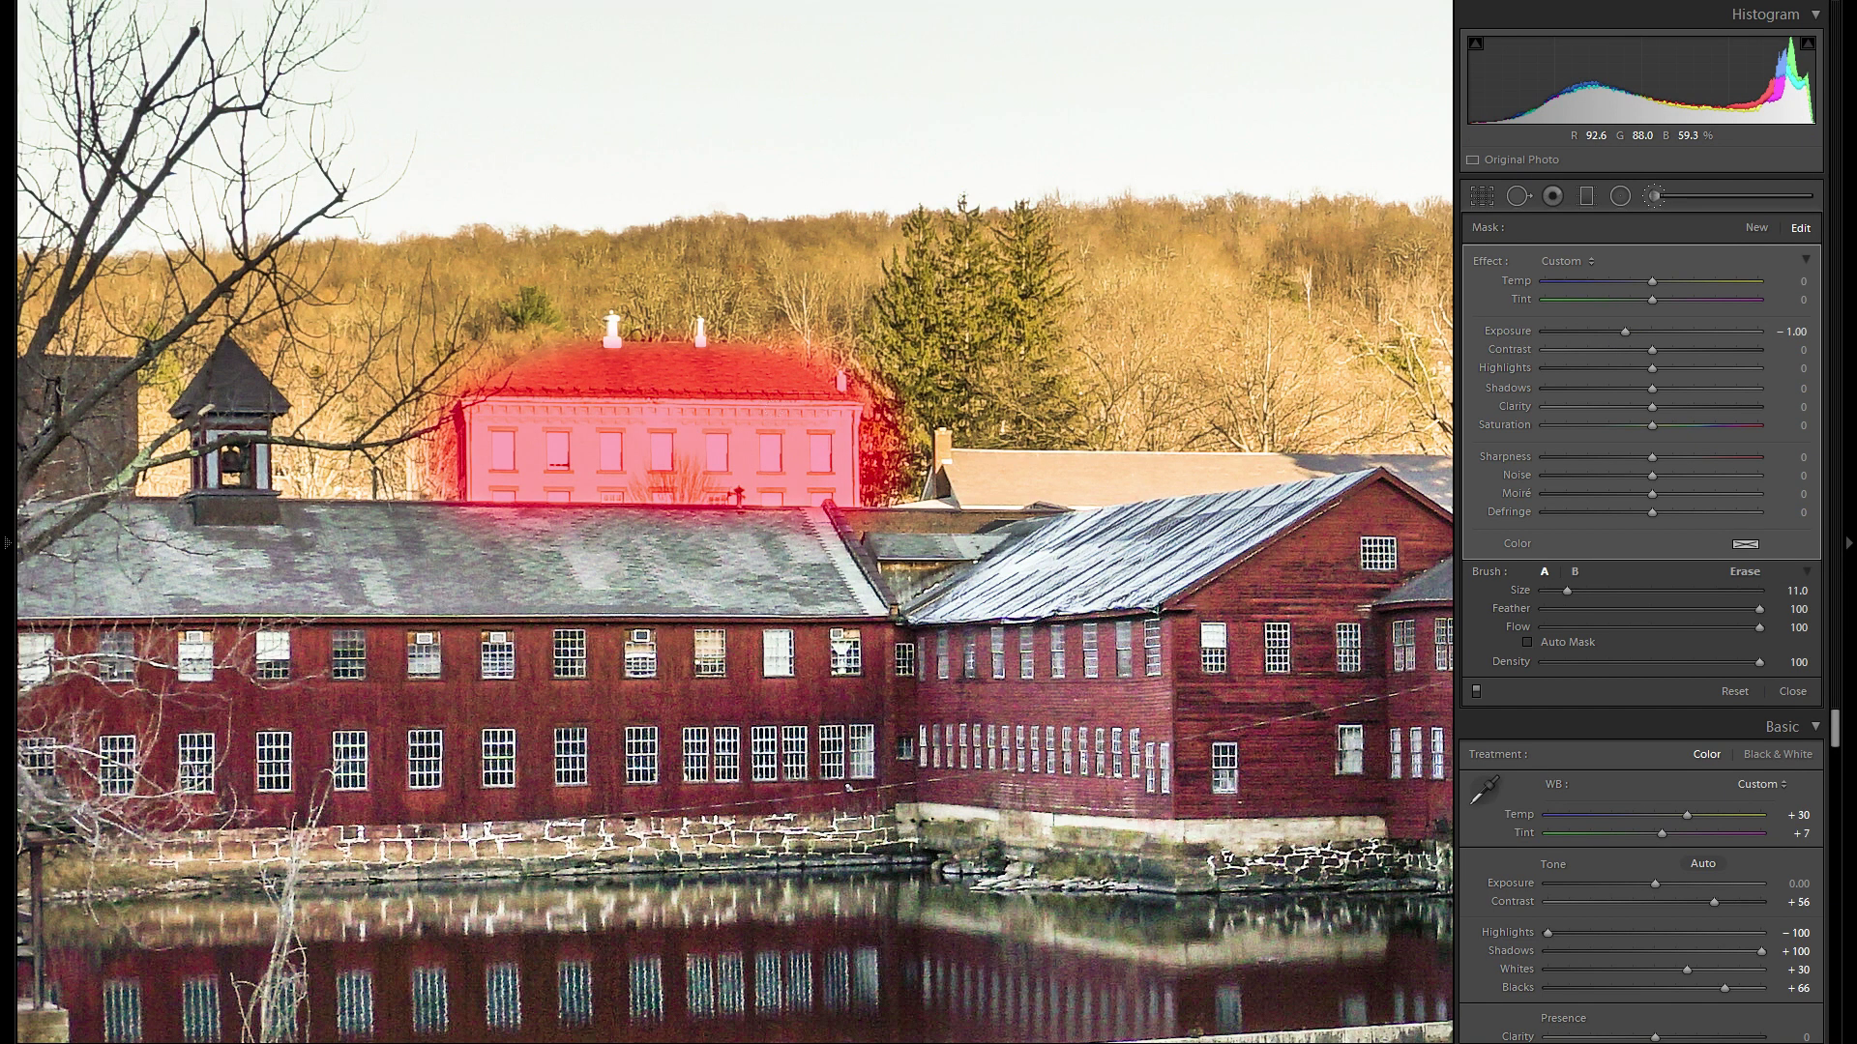
{"action": "key", "text": "alt"}
{"action": "scroll", "coordinate": [814, 451], "scroll_direction": "down", "scroll_amount": 7}
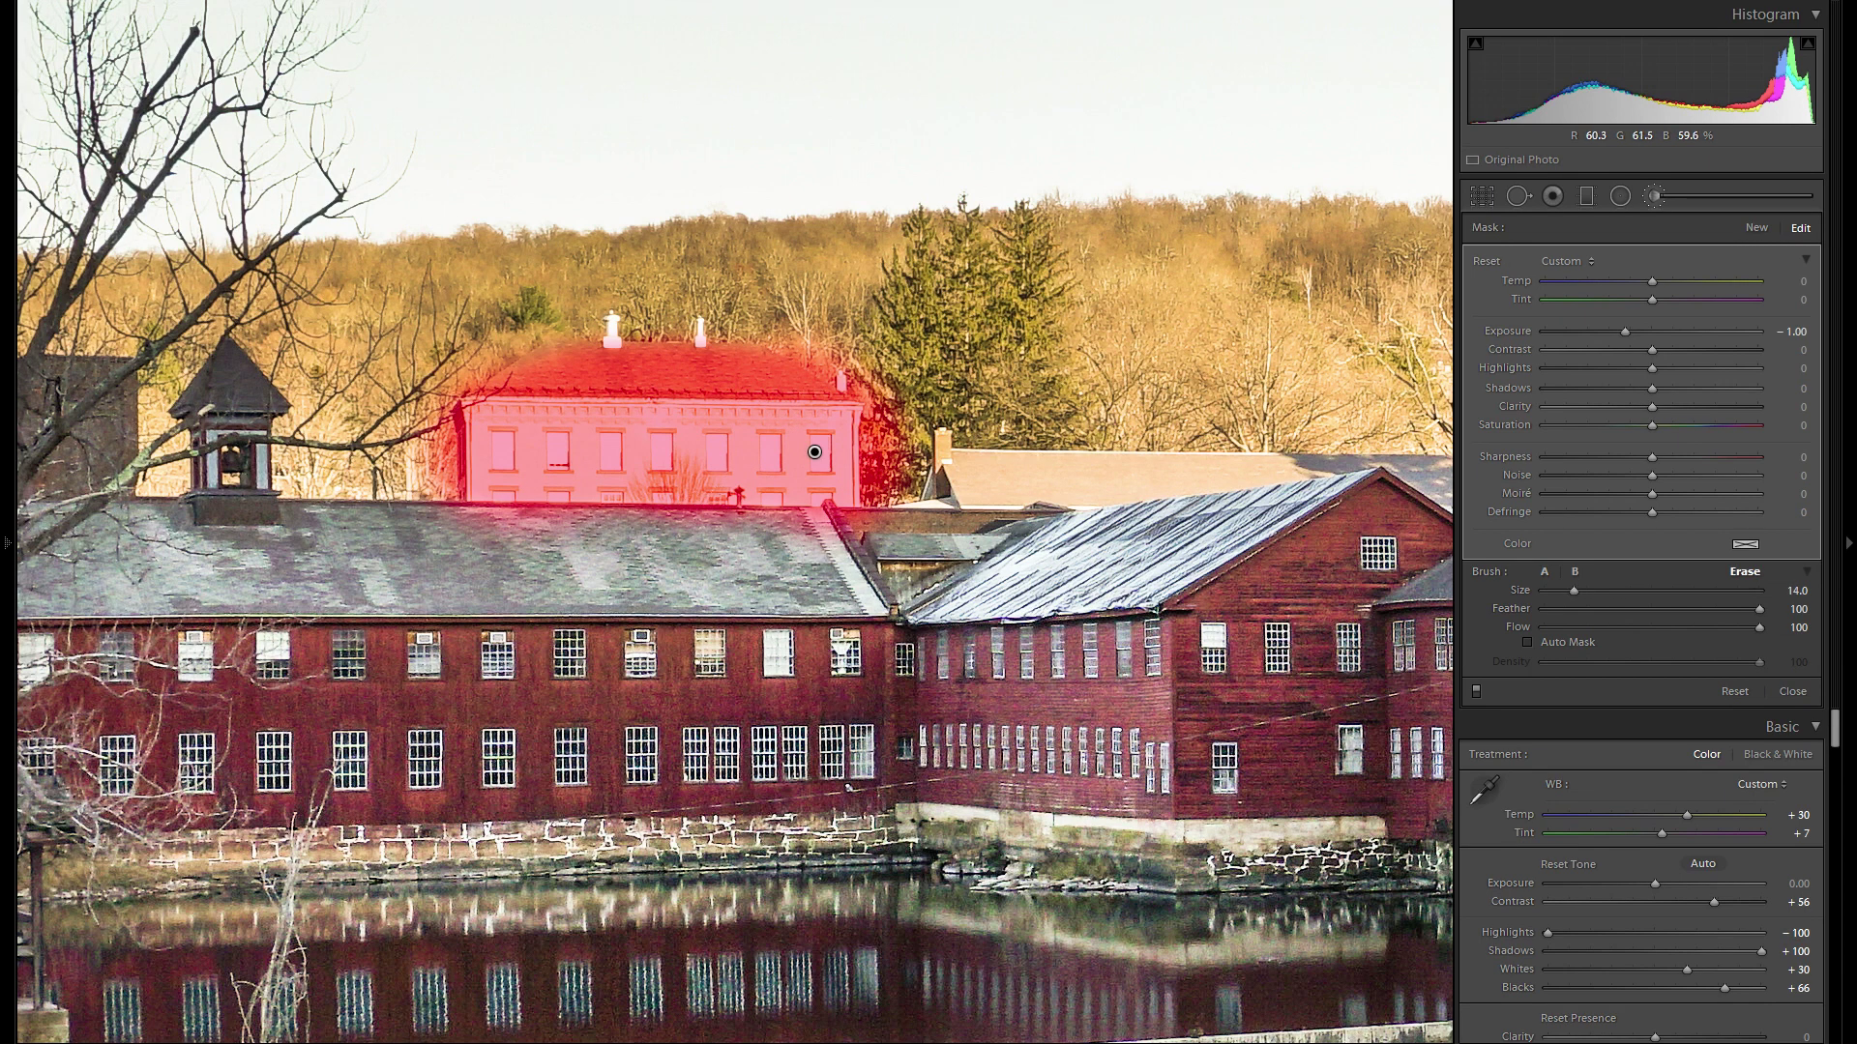
{"action": "mouse_move", "coordinate": [832, 512]}
{"action": "left_mouse_down"}
{"action": "mouse_move", "coordinate": [450, 495]}
{"action": "mouse_move", "coordinate": [447, 397]}
{"action": "mouse_move", "coordinate": [628, 353]}
{"action": "mouse_move", "coordinate": [846, 382]}
{"action": "mouse_move", "coordinate": [875, 455]}
{"action": "mouse_move", "coordinate": [856, 488]}
{"action": "left_mouse_up"}
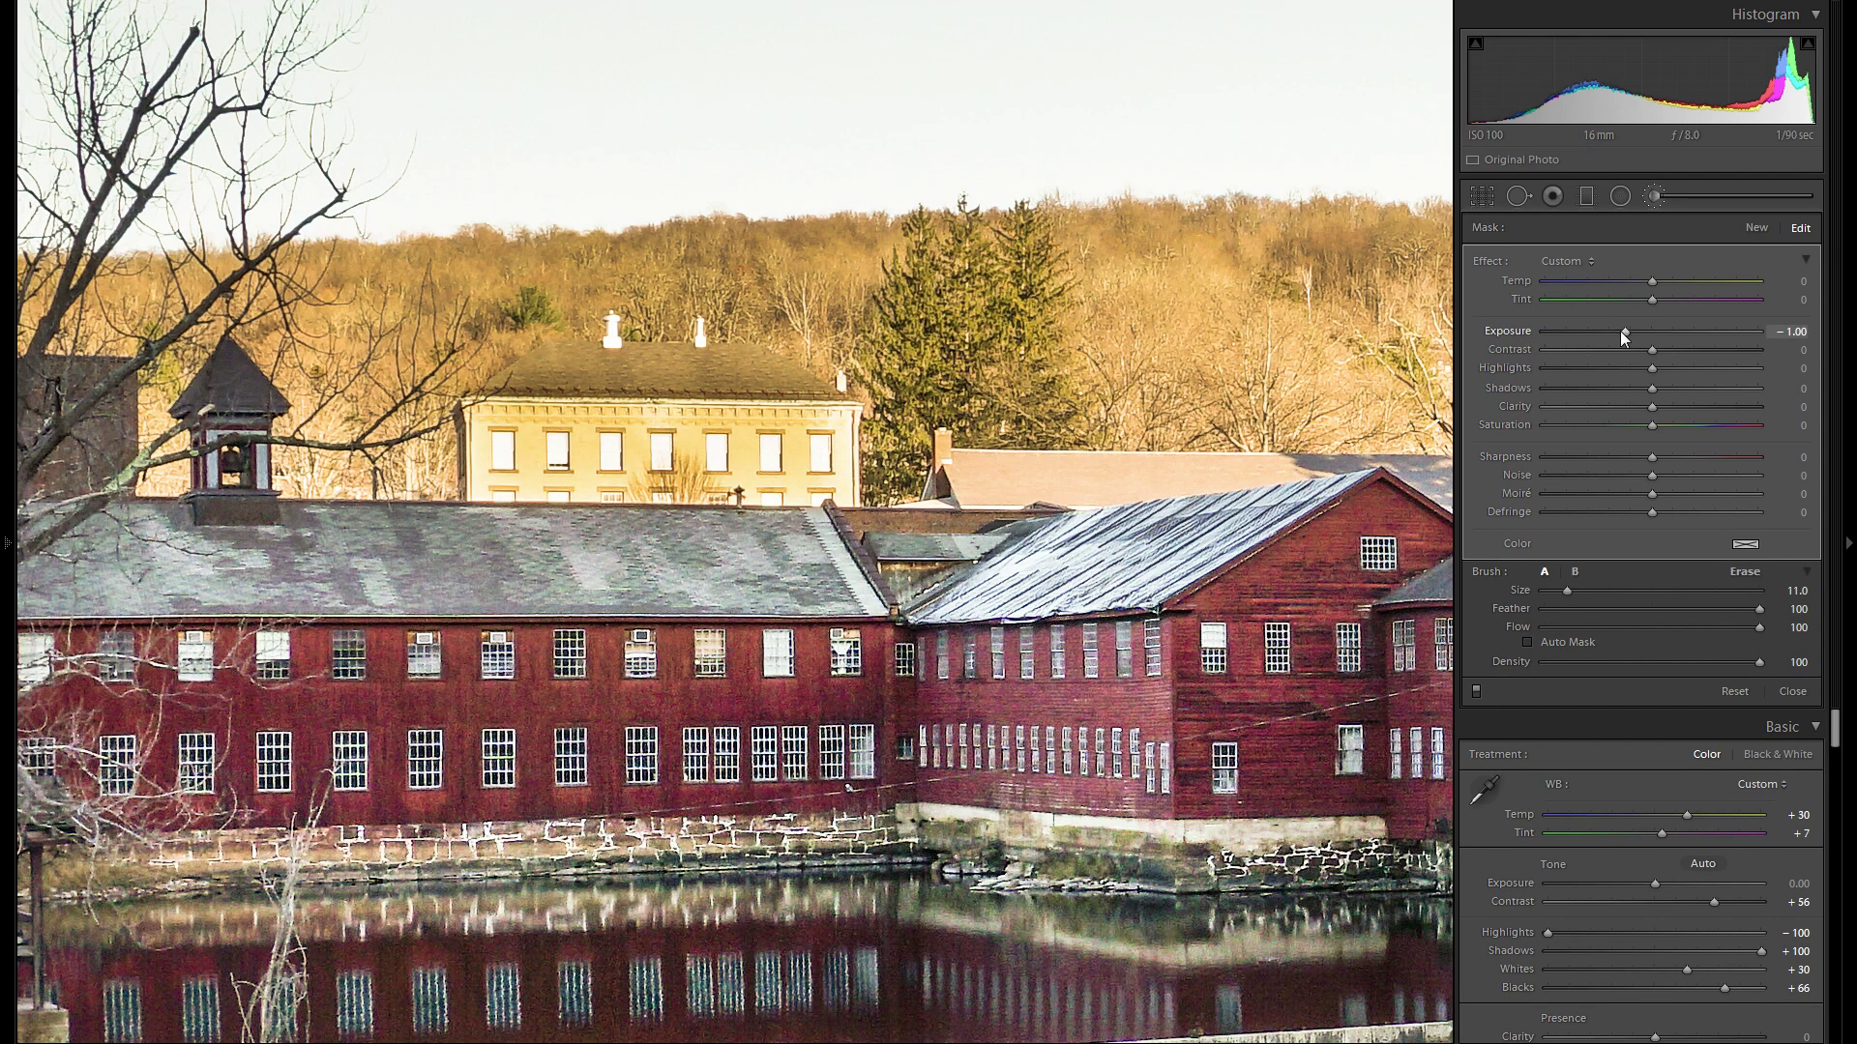
Set the yellow building's brush Exposure to −0.49, compare it with no exposure change, and close the Adjustment Brush.
{"action": "left_click_drag", "start_coordinate": [1624, 334], "coordinate": [1641, 332]}
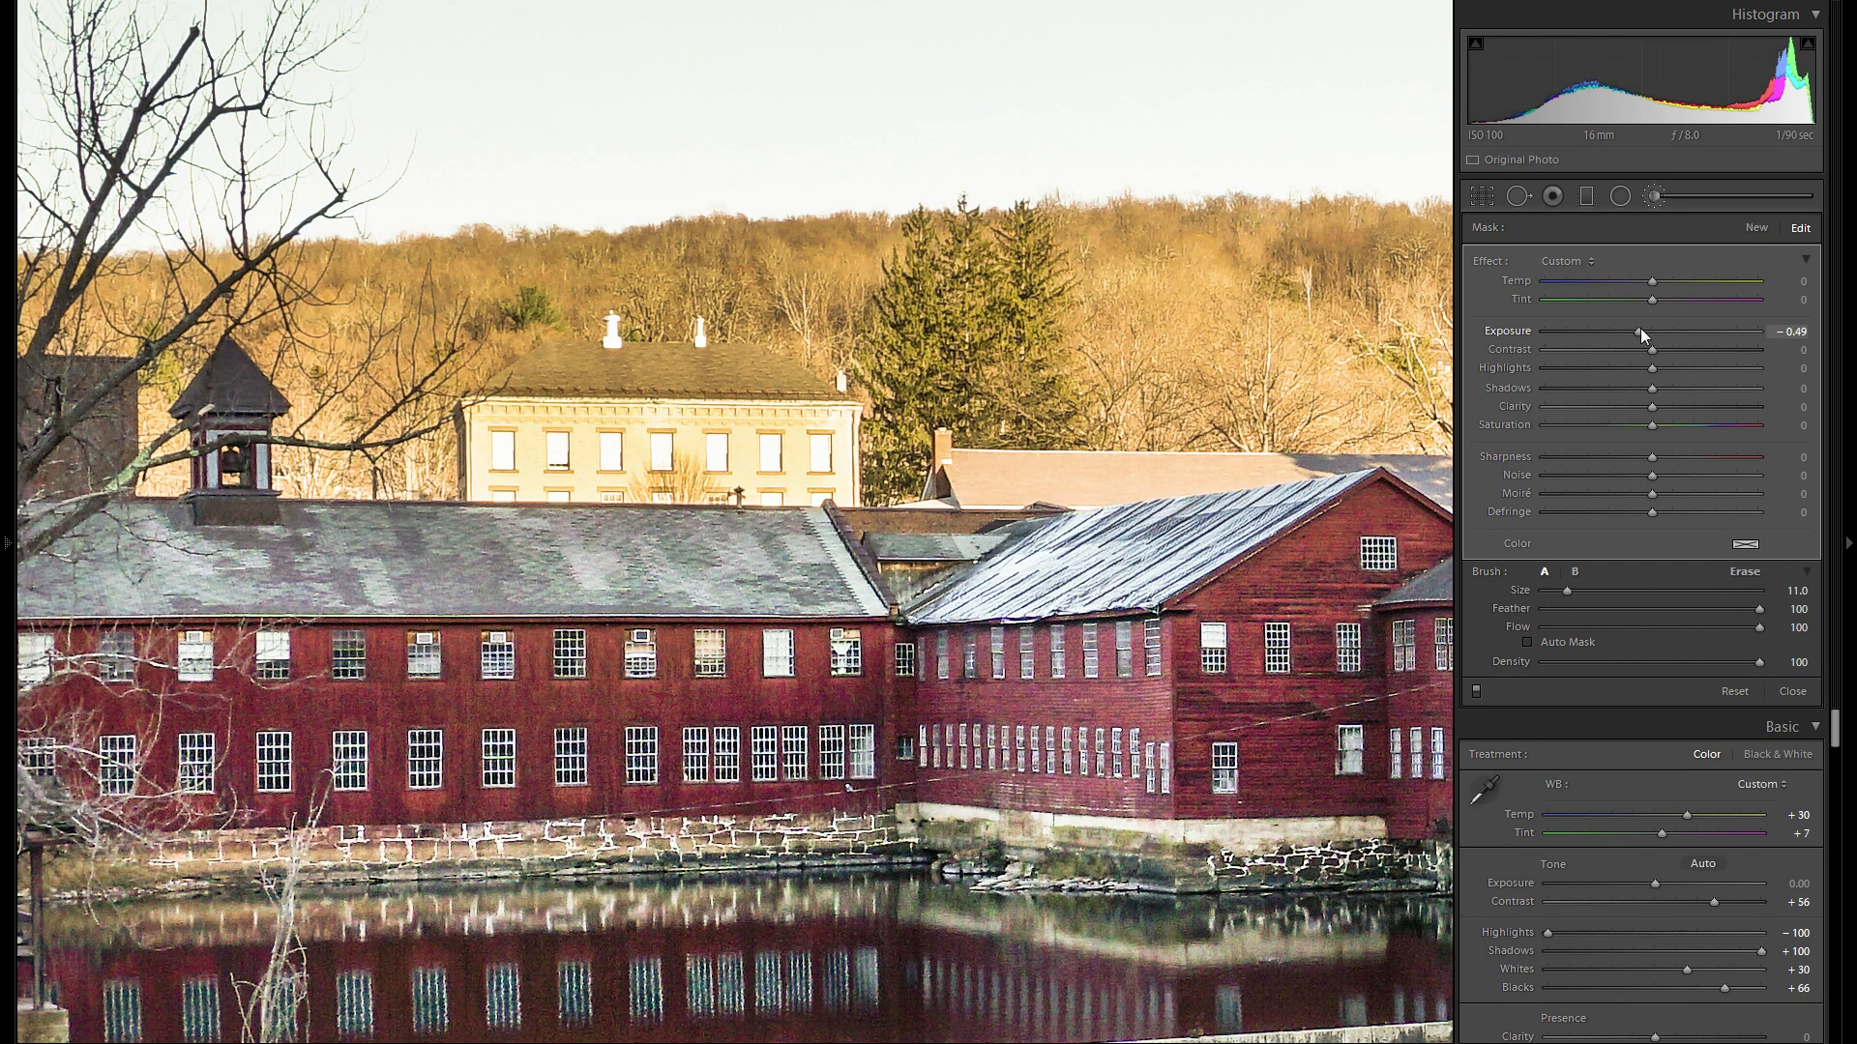
{"action": "double_click", "coordinate": [1513, 333]}
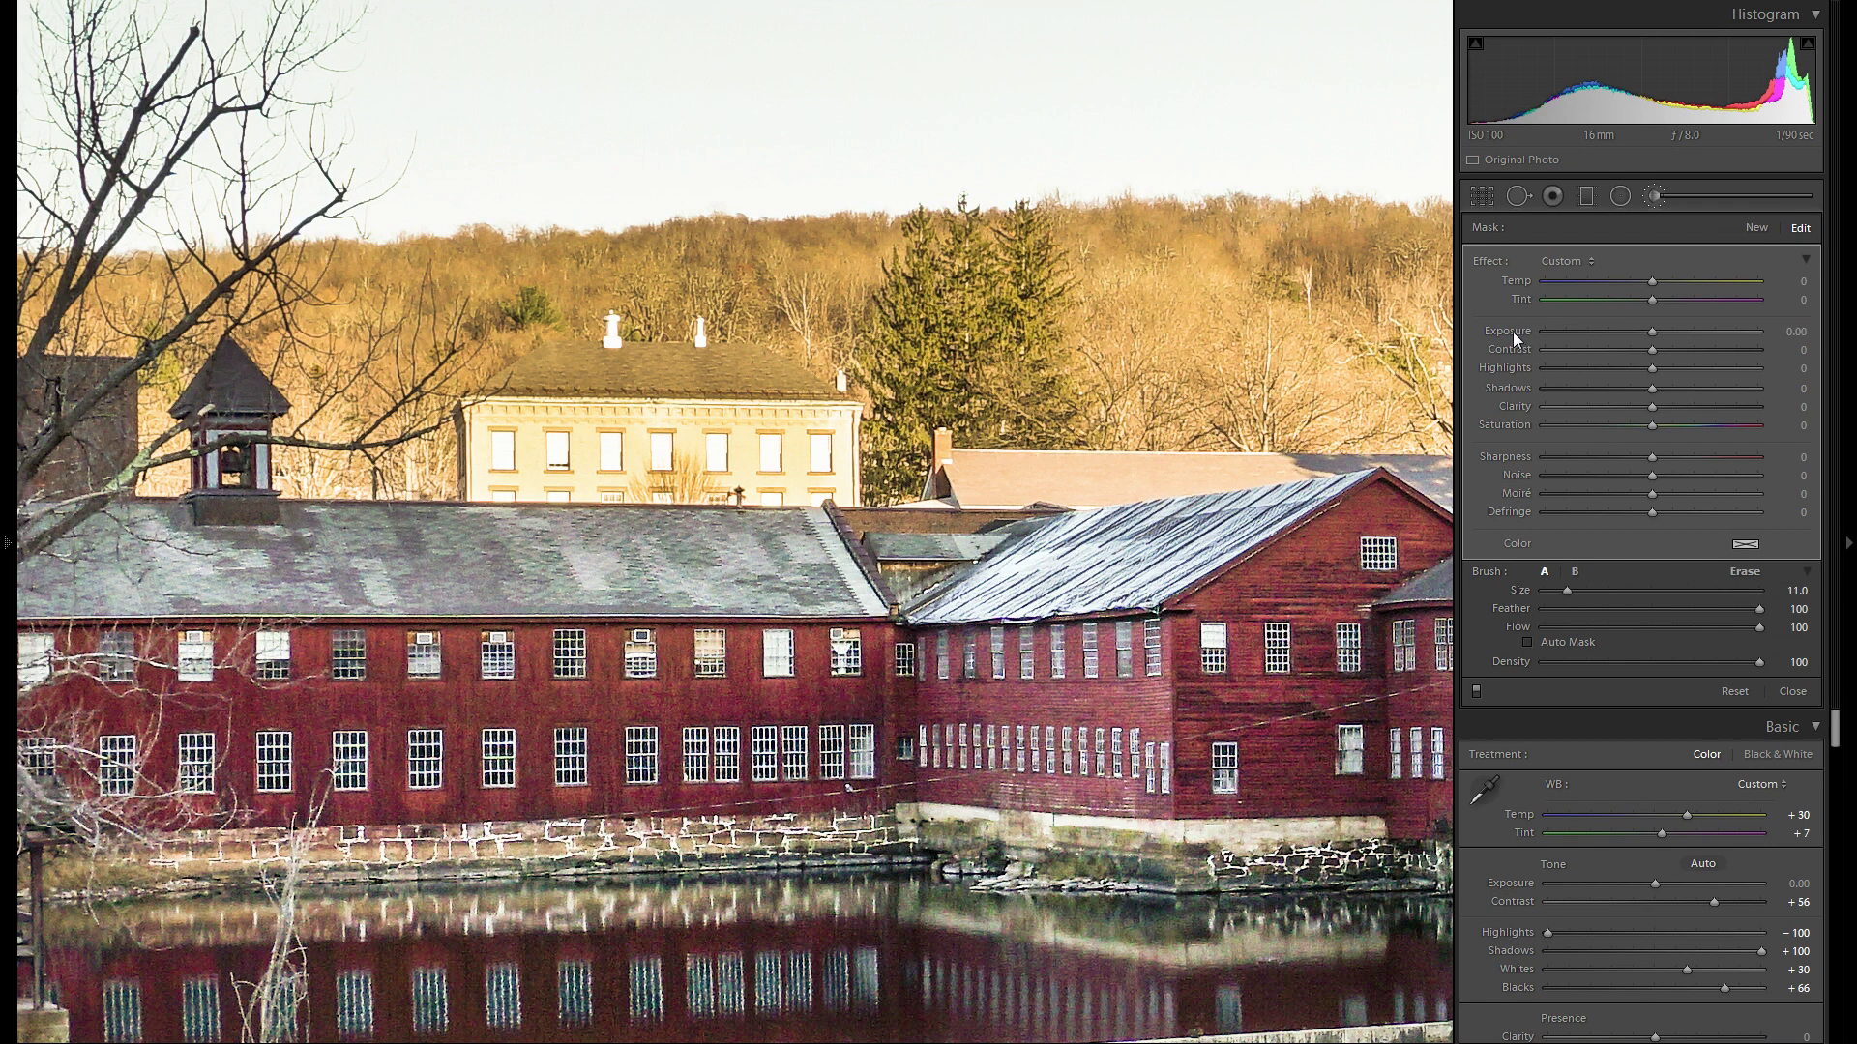
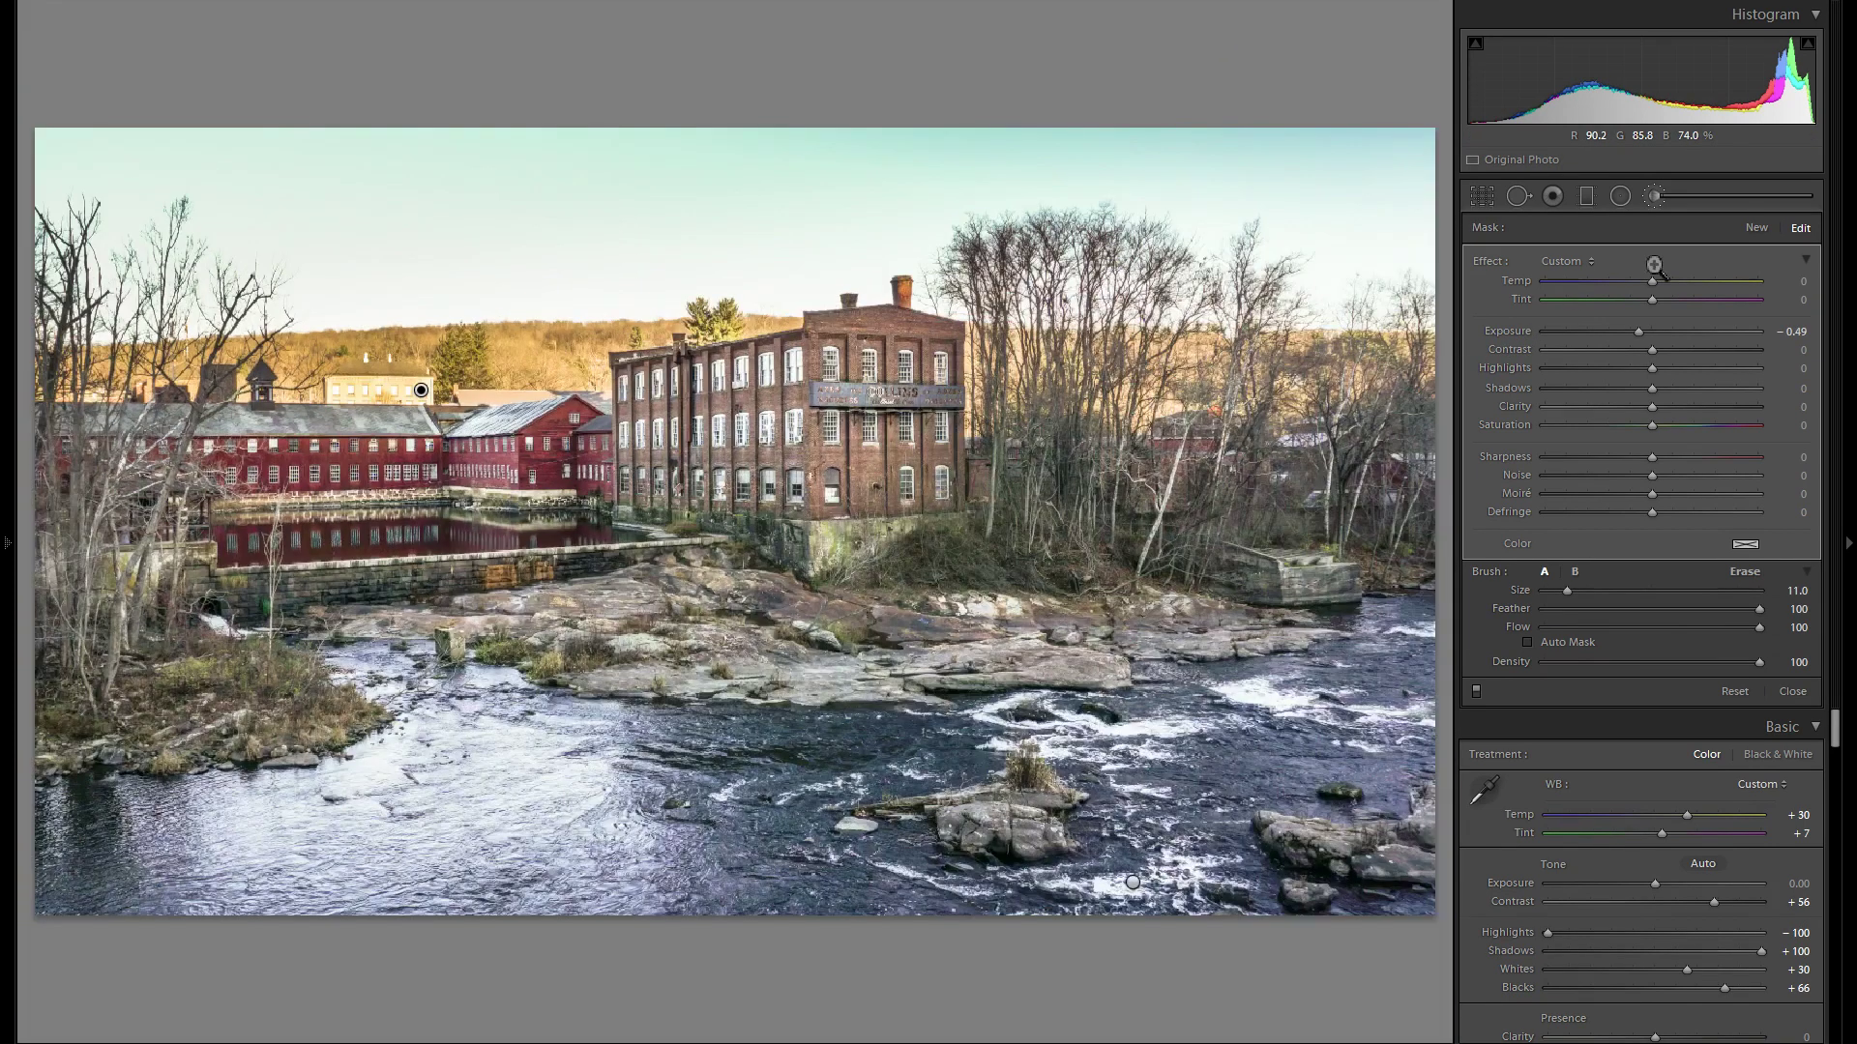
{"action": "left_click", "coordinate": [1648, 190]}
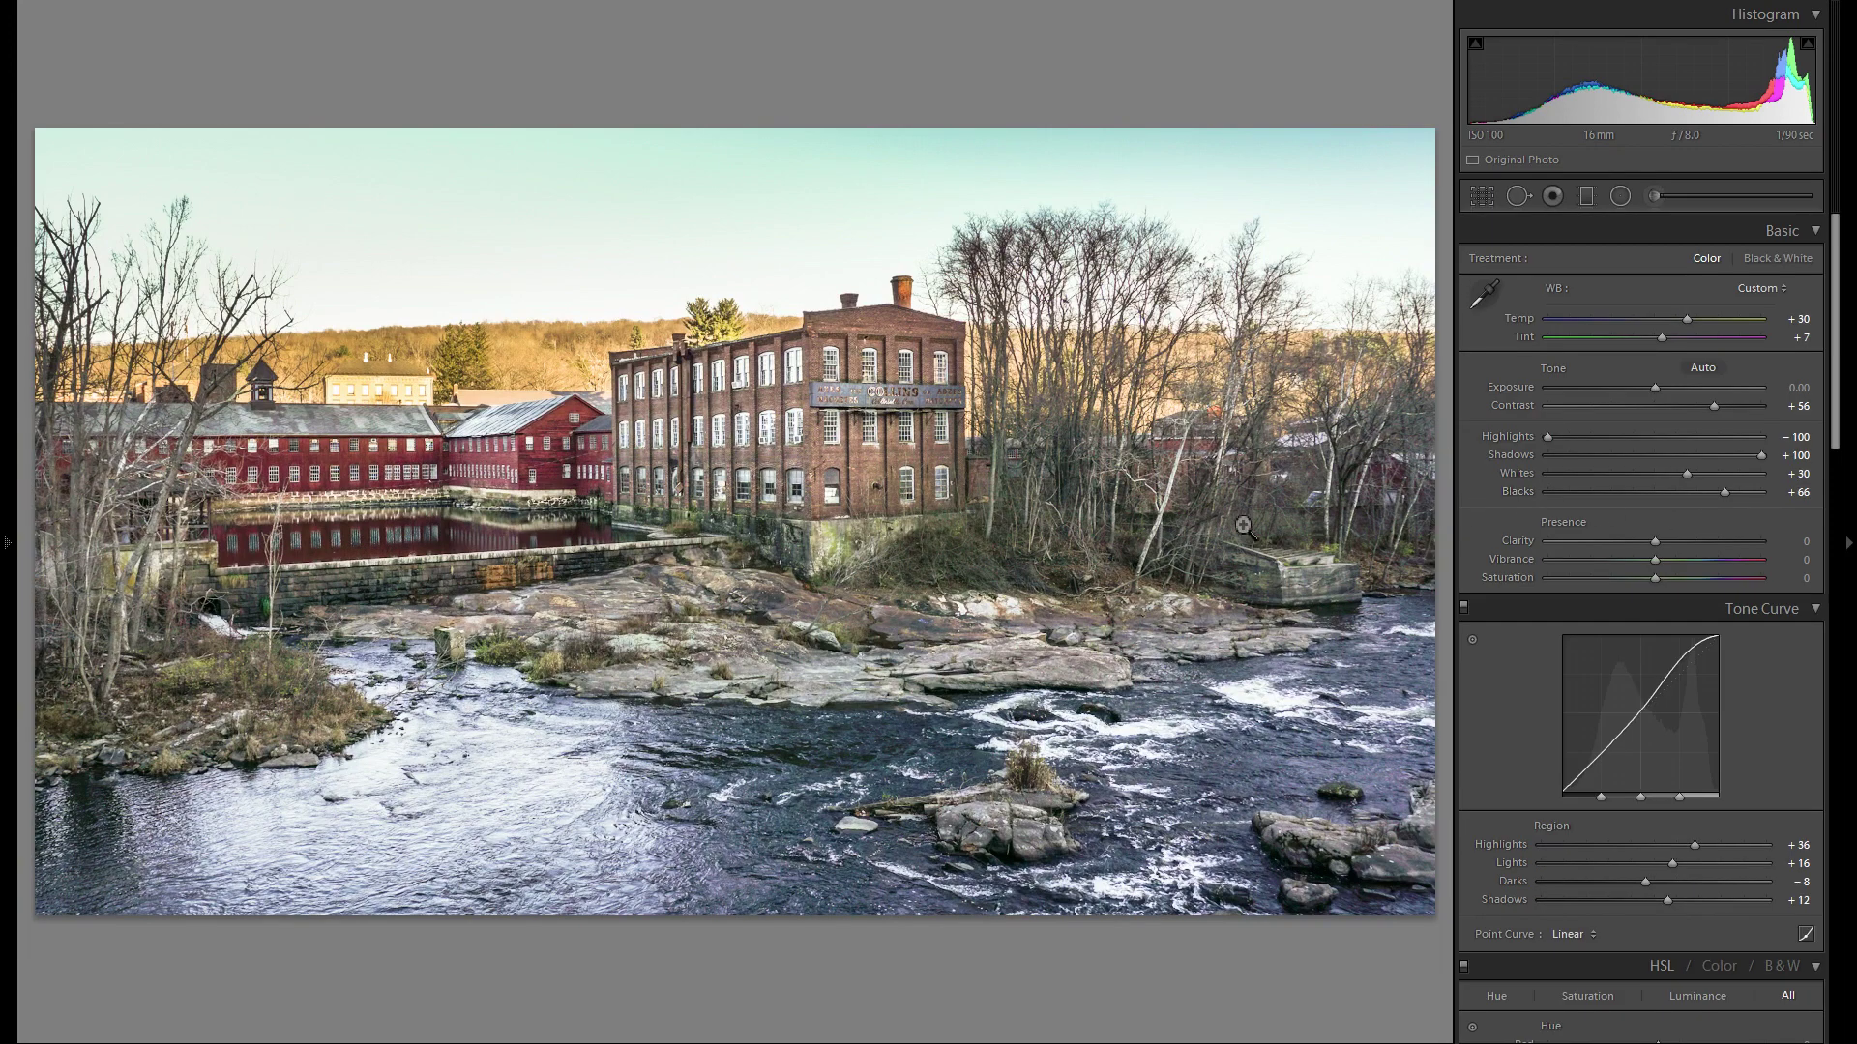
Split-tone the shadows with a yellow tint of hue 48 and saturation 35.
{"action": "scroll", "coordinate": [1657, 538], "scroll_direction": "down", "scroll_amount": 8}
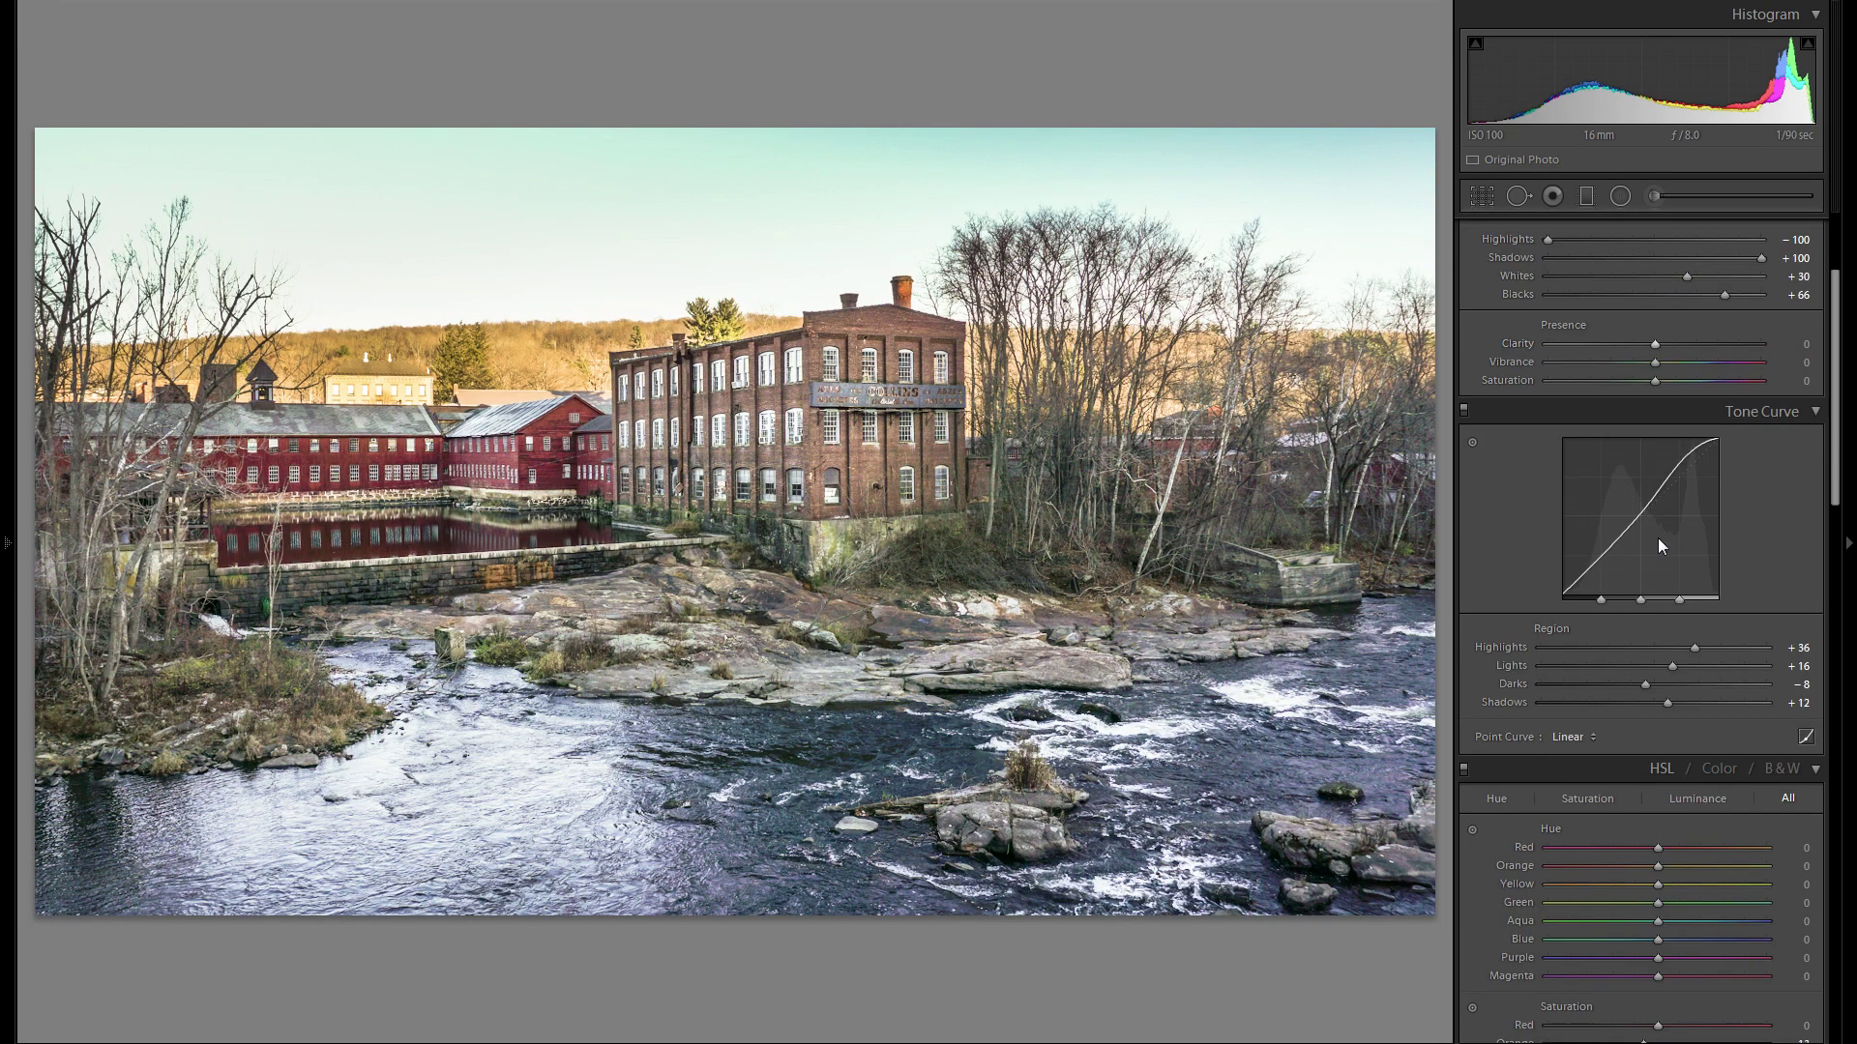
{"action": "scroll", "coordinate": [1644, 550], "scroll_direction": "down", "scroll_amount": 5}
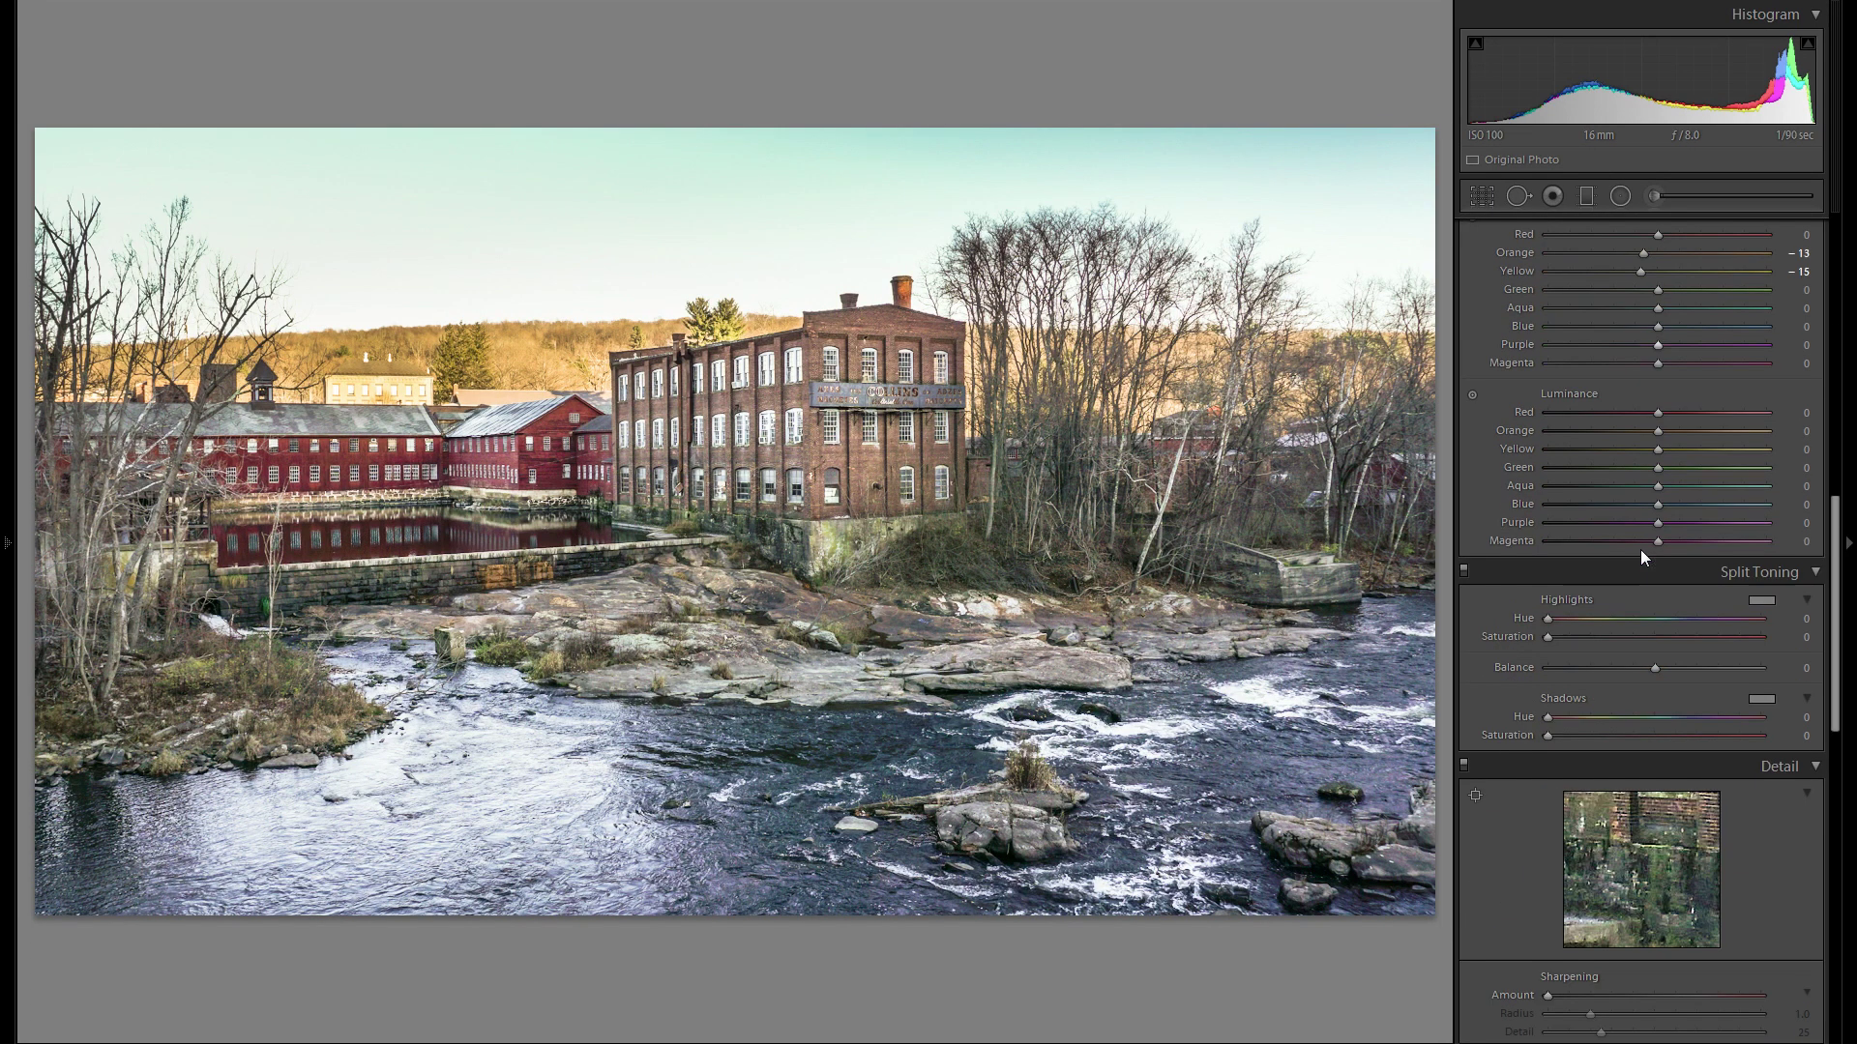
{"action": "scroll", "coordinate": [1624, 580], "scroll_direction": "up", "scroll_amount": 3}
{"action": "scroll", "coordinate": [1615, 702], "scroll_direction": "down", "scroll_amount": 2}
{"action": "left_click", "coordinate": [1767, 698]}
{"action": "left_click", "coordinate": [1537, 754]}
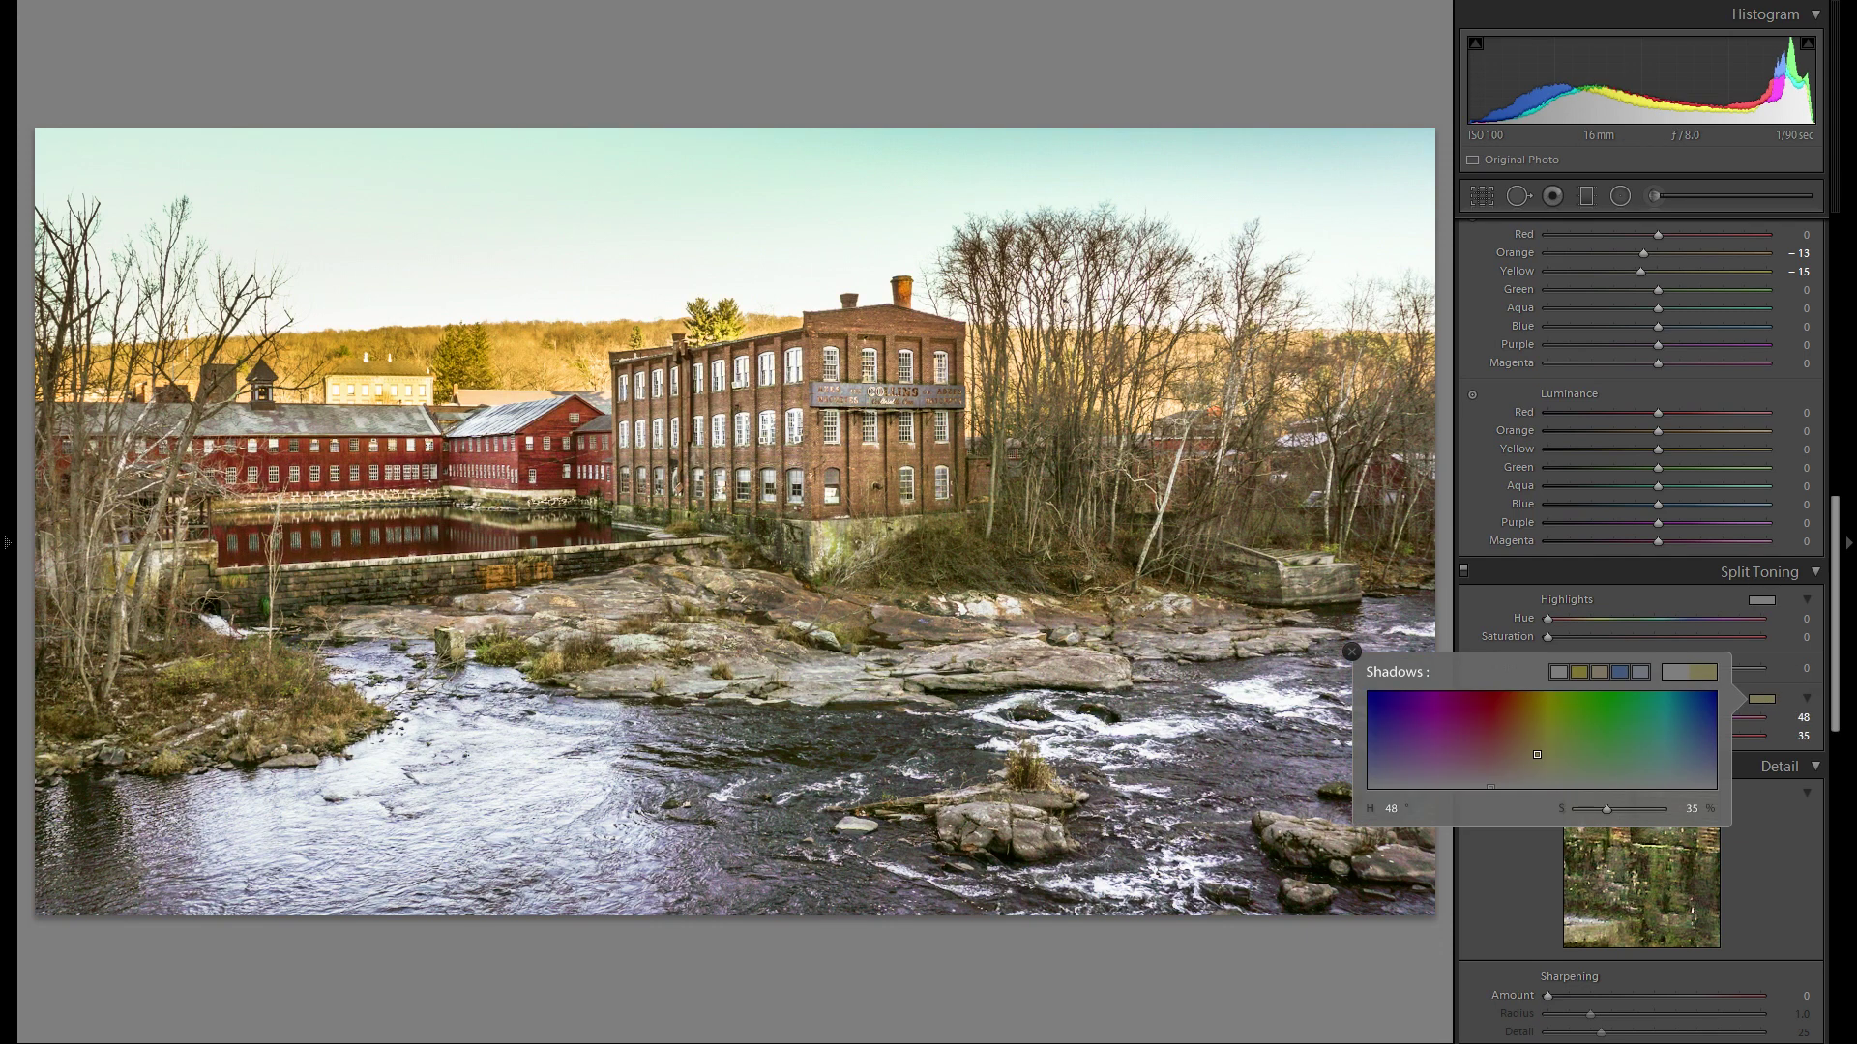
Try a blue shadow tint of hue 233 and saturation 55, and settle on hue 47 and saturation 8.
{"action": "mouse_move", "coordinate": [1537, 754]}
{"action": "left_mouse_down"}
{"action": "mouse_move", "coordinate": [1377, 742]}
{"action": "mouse_move", "coordinate": [1715, 734]}
{"action": "left_mouse_up"}
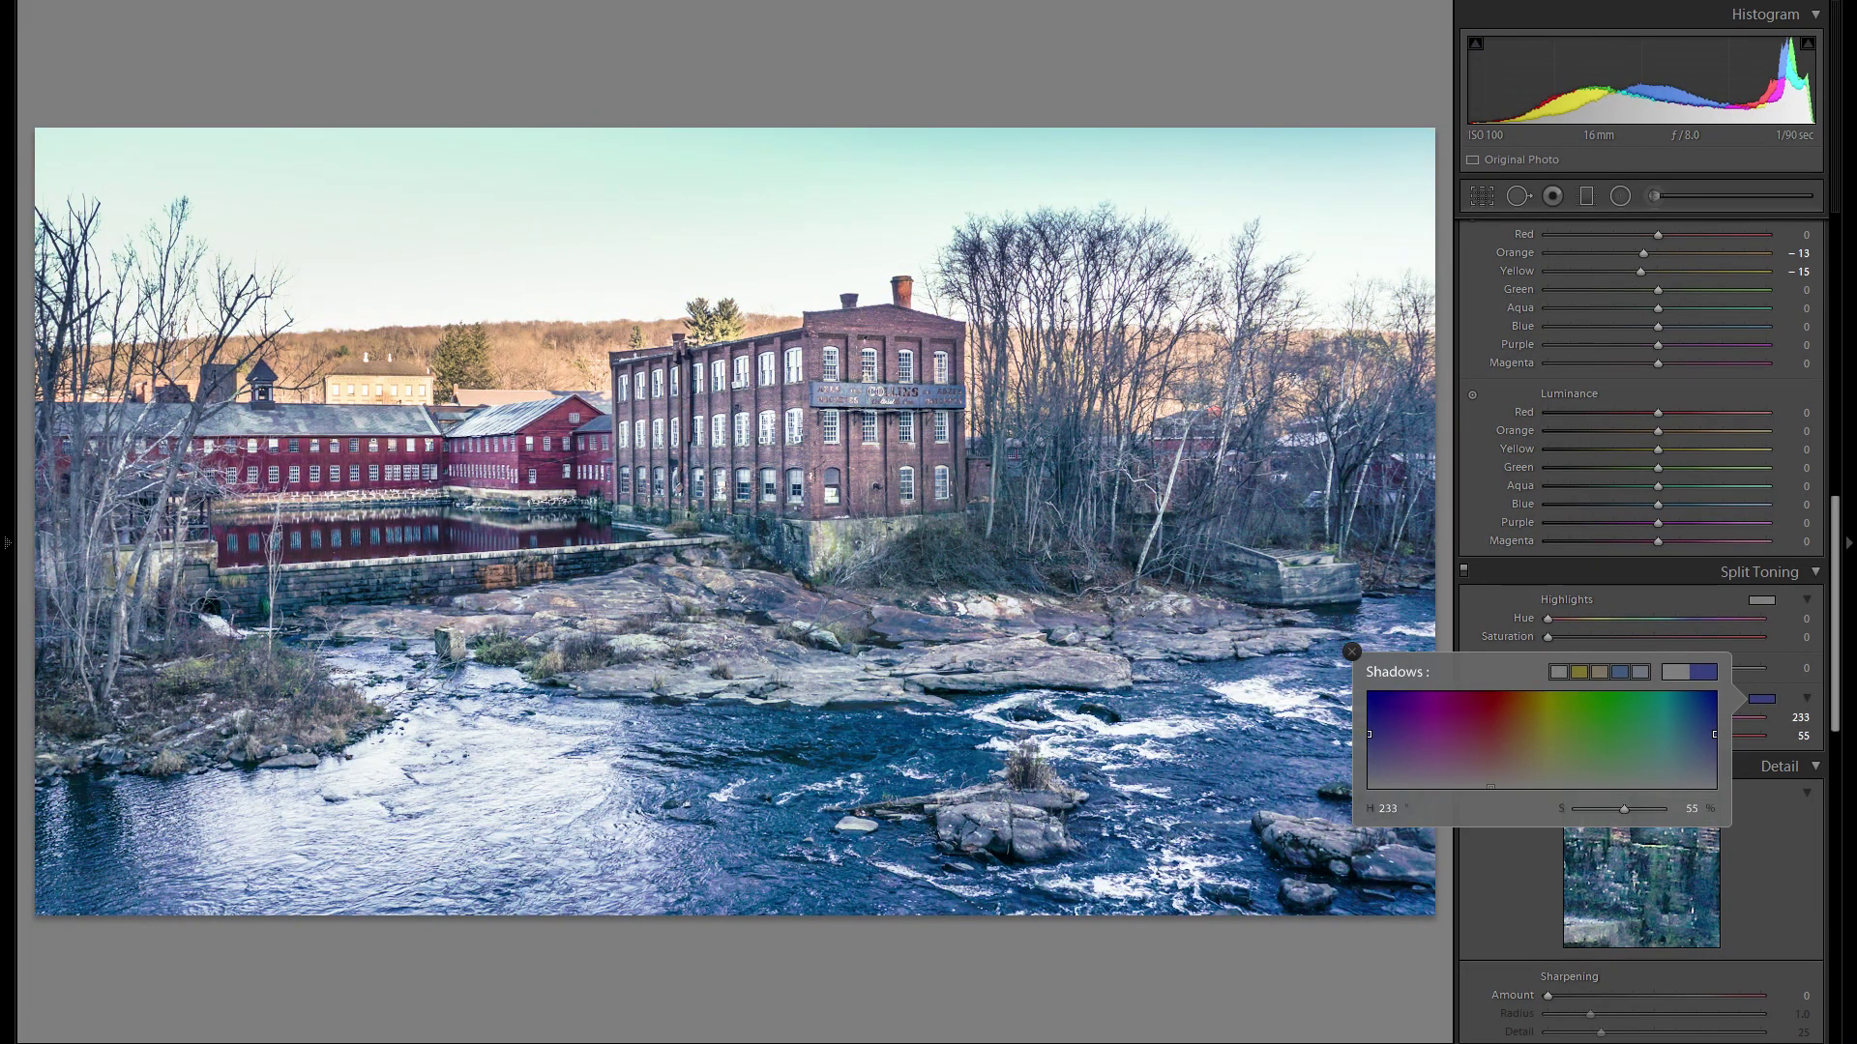
{"action": "mouse_move", "coordinate": [1715, 734]}
{"action": "left_mouse_down"}
{"action": "mouse_move", "coordinate": [1535, 751]}
{"action": "mouse_move", "coordinate": [1536, 775]}
{"action": "left_mouse_up"}
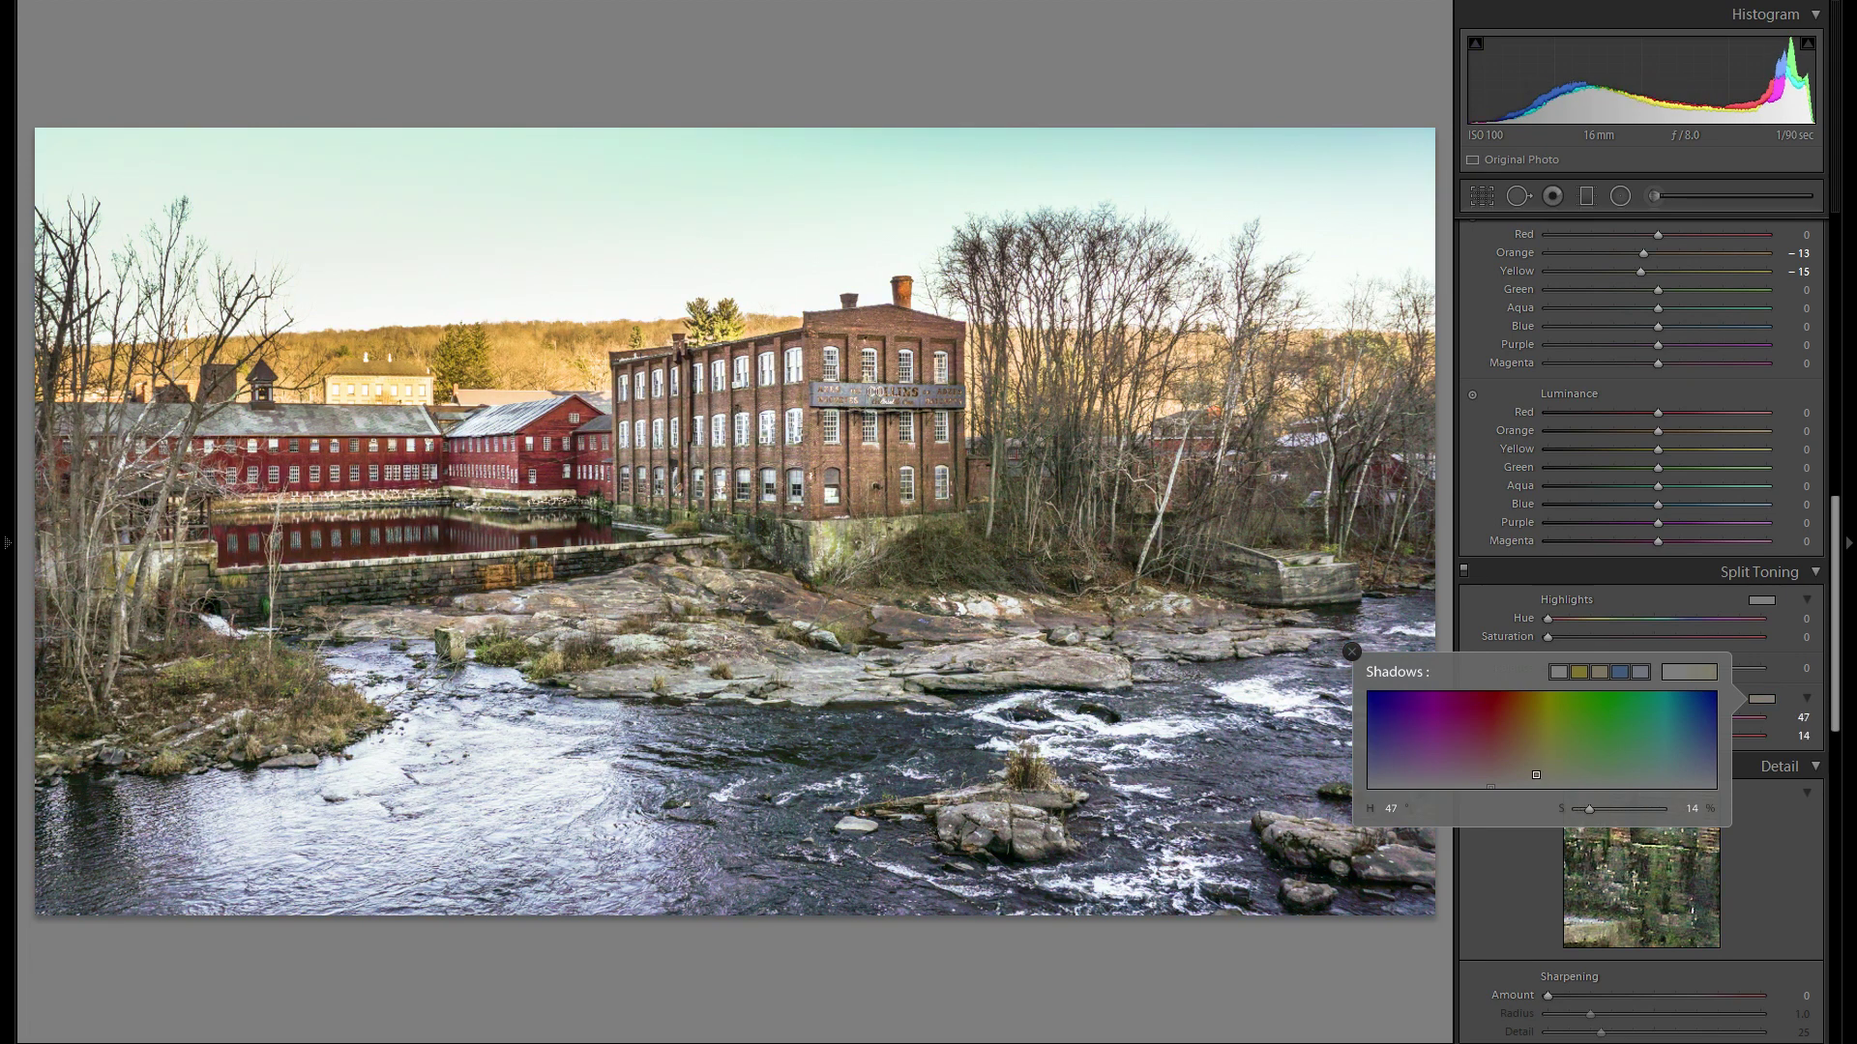
{"action": "left_click_drag", "start_coordinate": [1536, 781], "coordinate": [1535, 780]}
{"action": "left_click", "coordinate": [1352, 650]}
Compare the photo with and without the split toning.
{"action": "left_click", "coordinate": [1463, 571]}
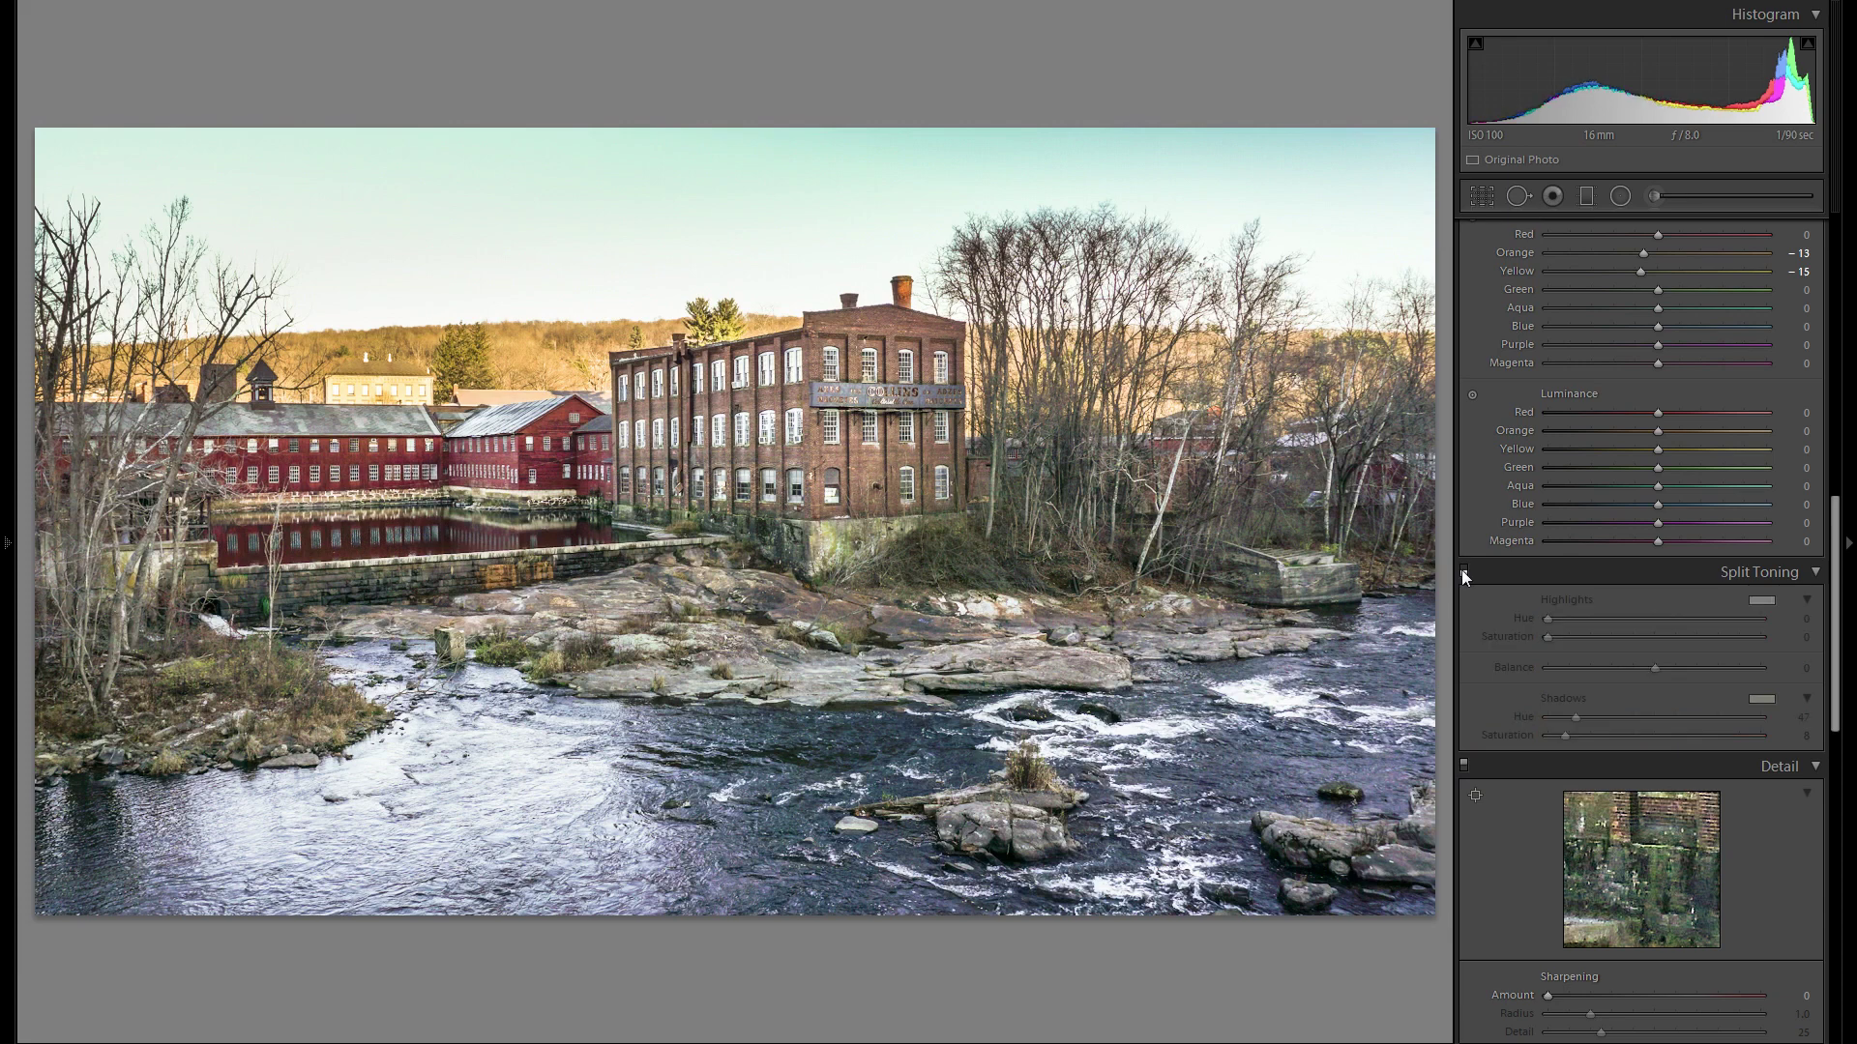
{"action": "left_click", "coordinate": [1463, 572]}
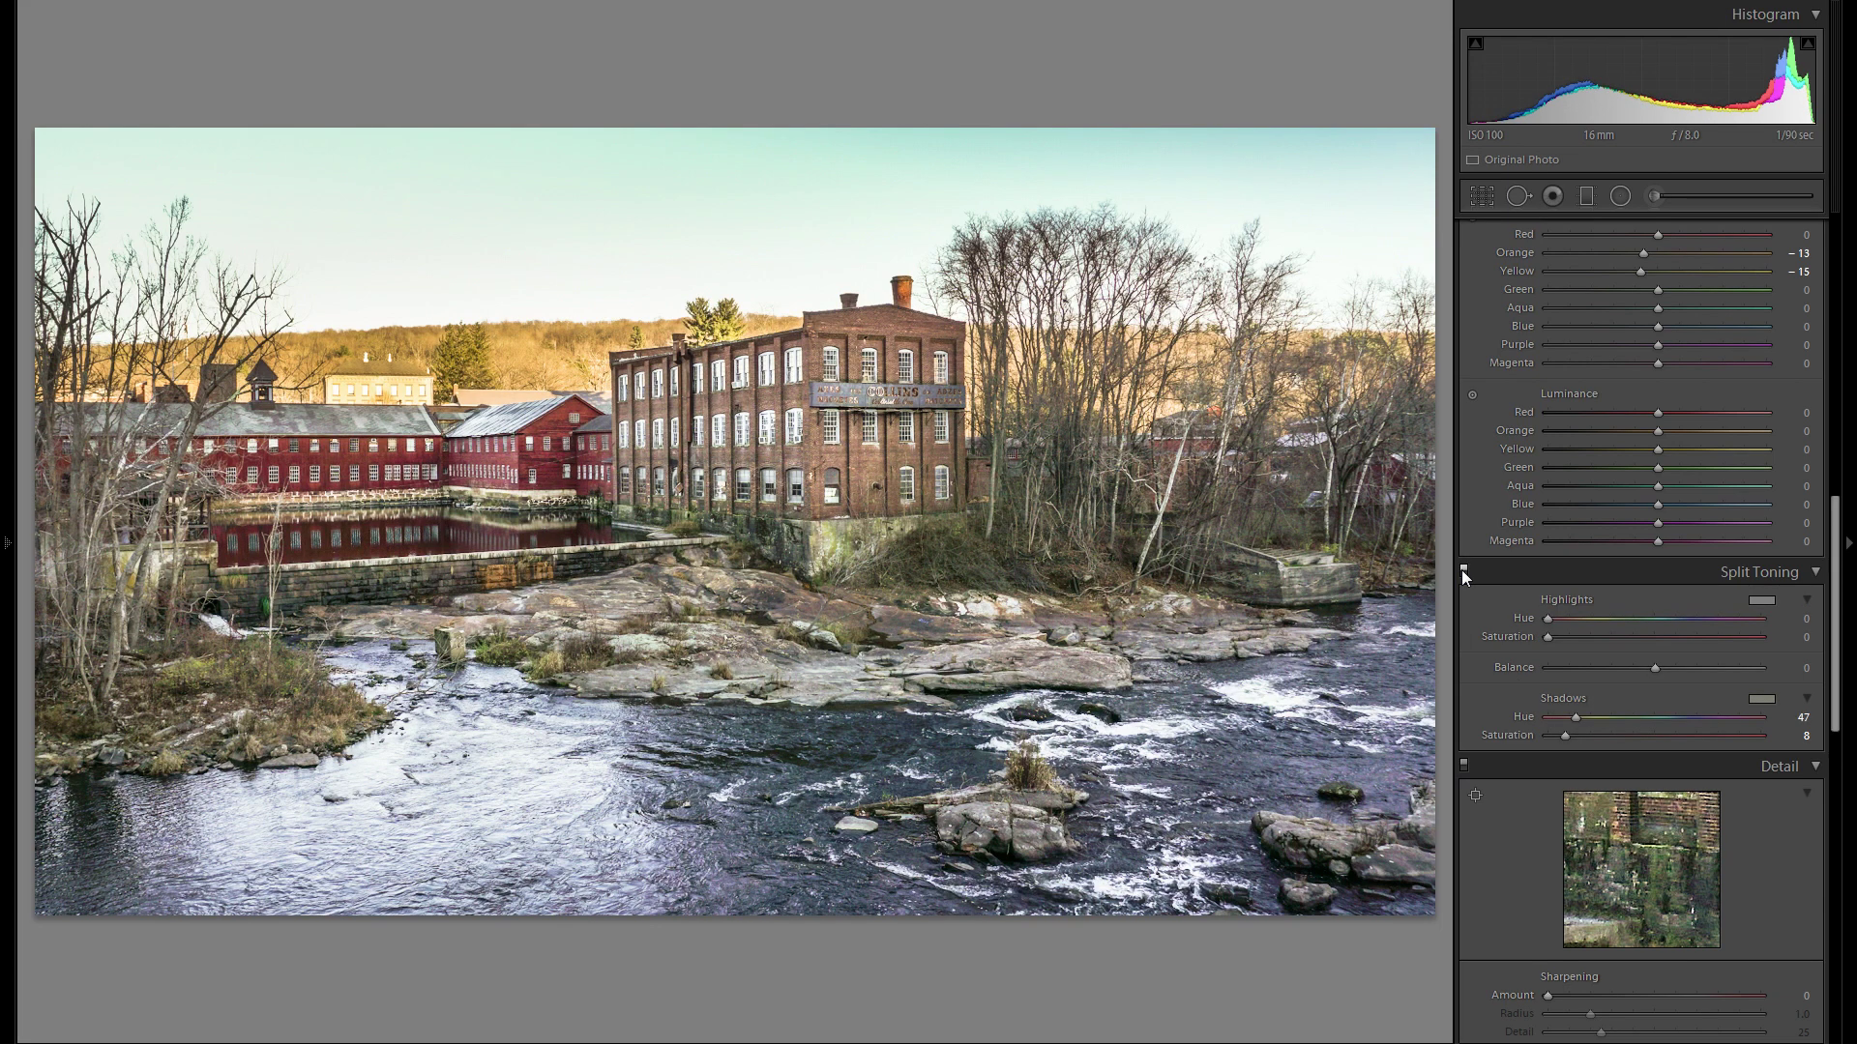
{"action": "left_click", "coordinate": [1463, 571]}
{"action": "left_click", "coordinate": [1463, 572]}
Set Color noise reduction to 48, judging its effect on a close-up of the red mill buildings.
{"action": "scroll", "coordinate": [1567, 583], "scroll_direction": "down", "scroll_amount": 3}
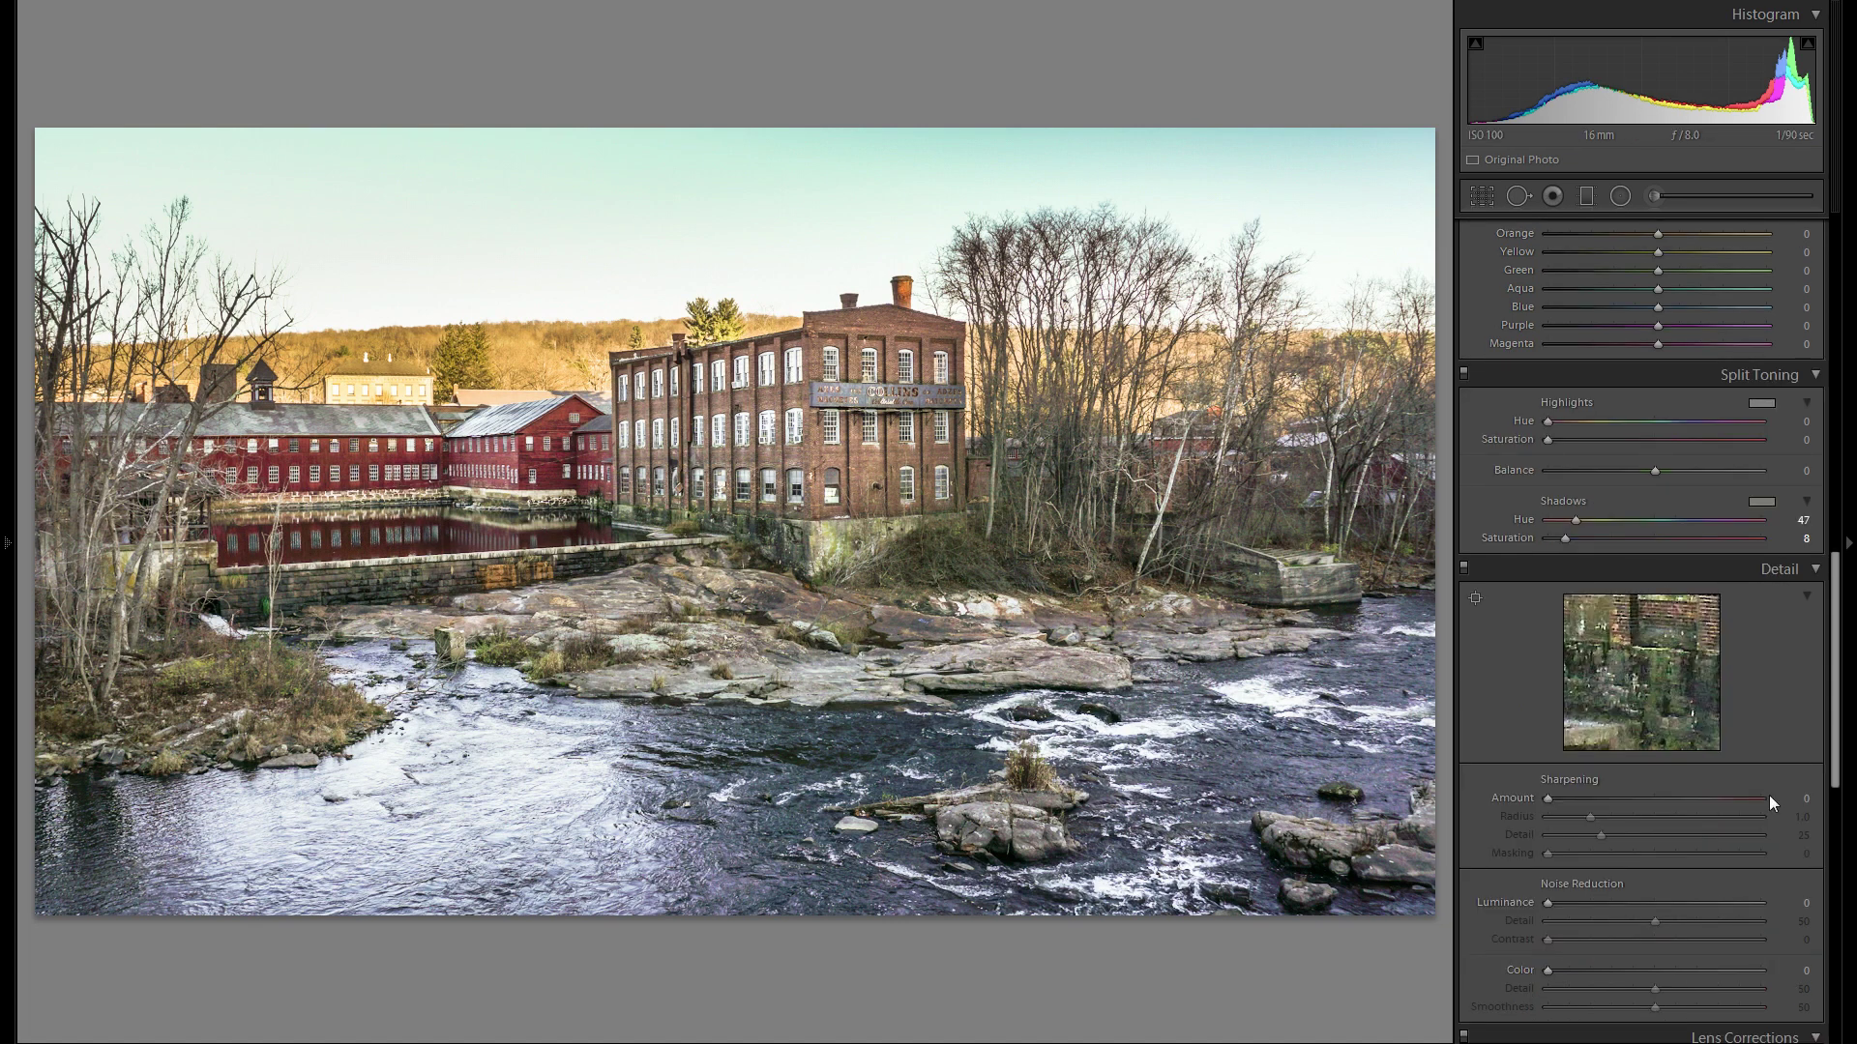
{"action": "left_click", "coordinate": [377, 500]}
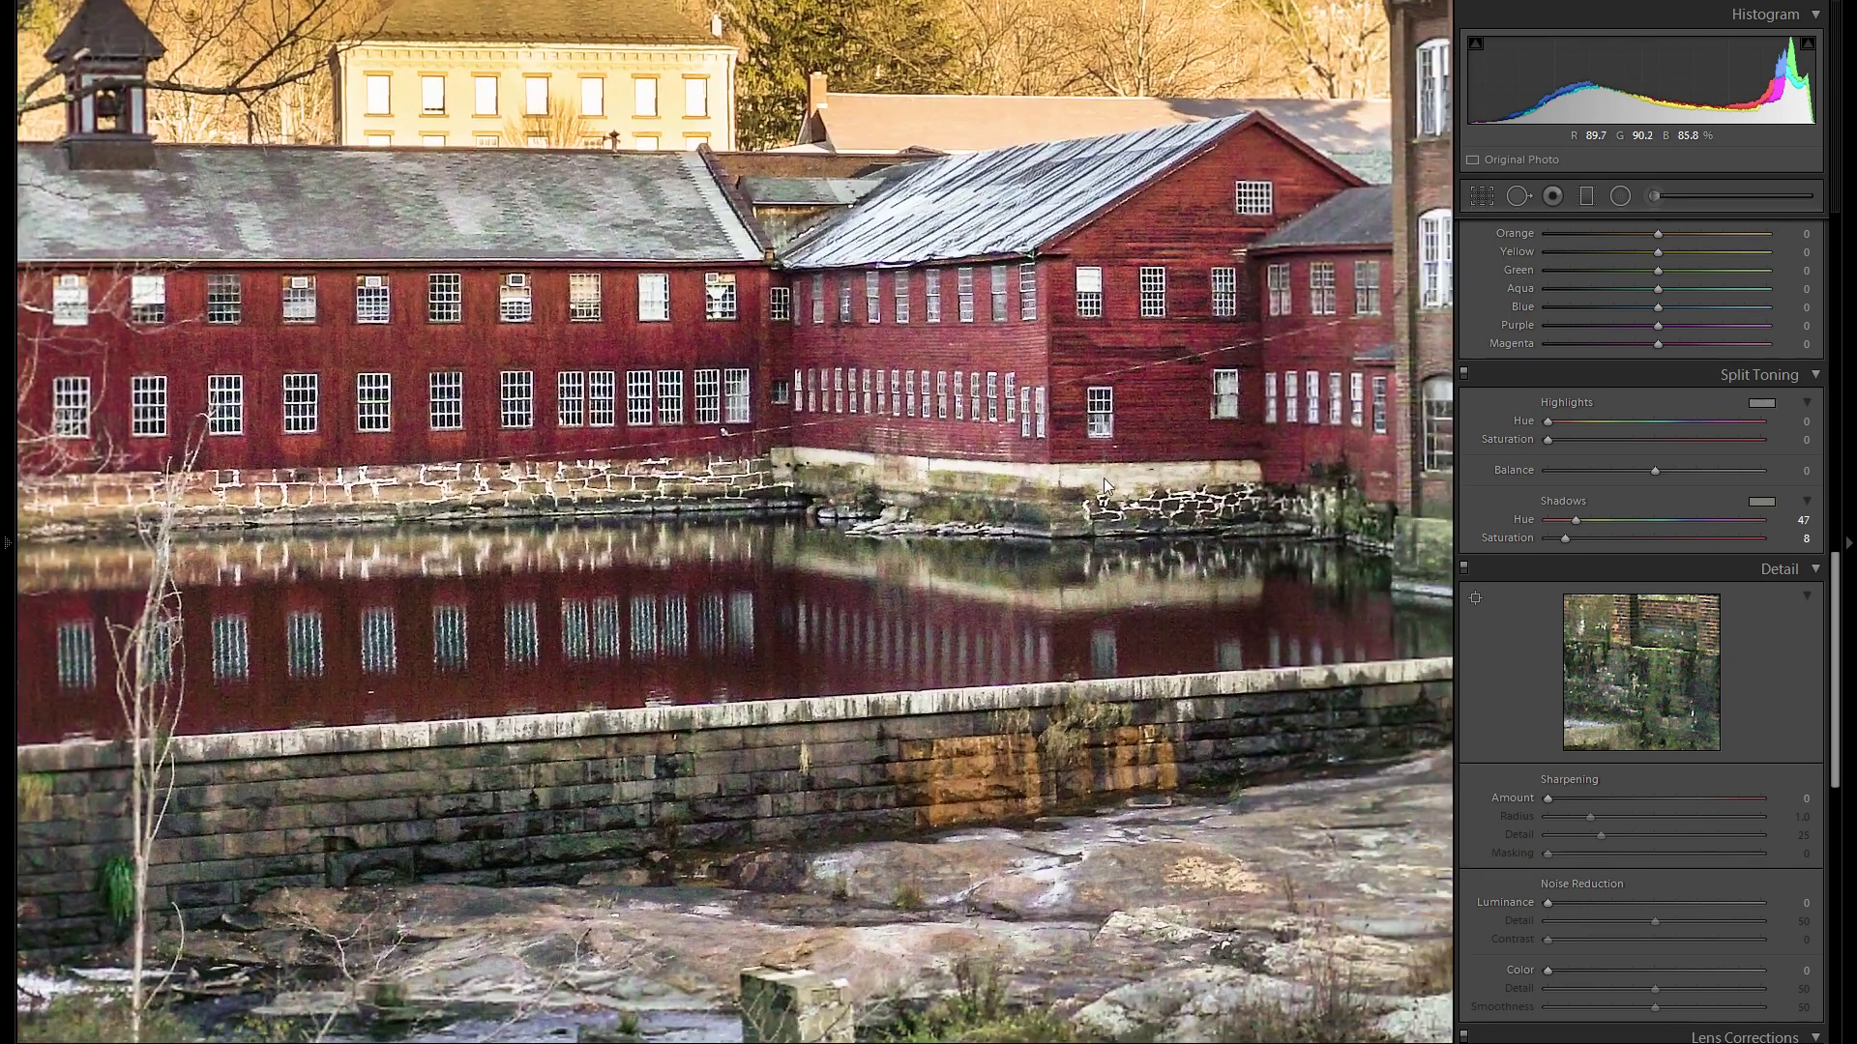
{"action": "left_click_drag", "start_coordinate": [1216, 570], "coordinate": [1439, 701]}
{"action": "scroll", "coordinate": [1632, 613], "scroll_direction": "up", "scroll_amount": 10}
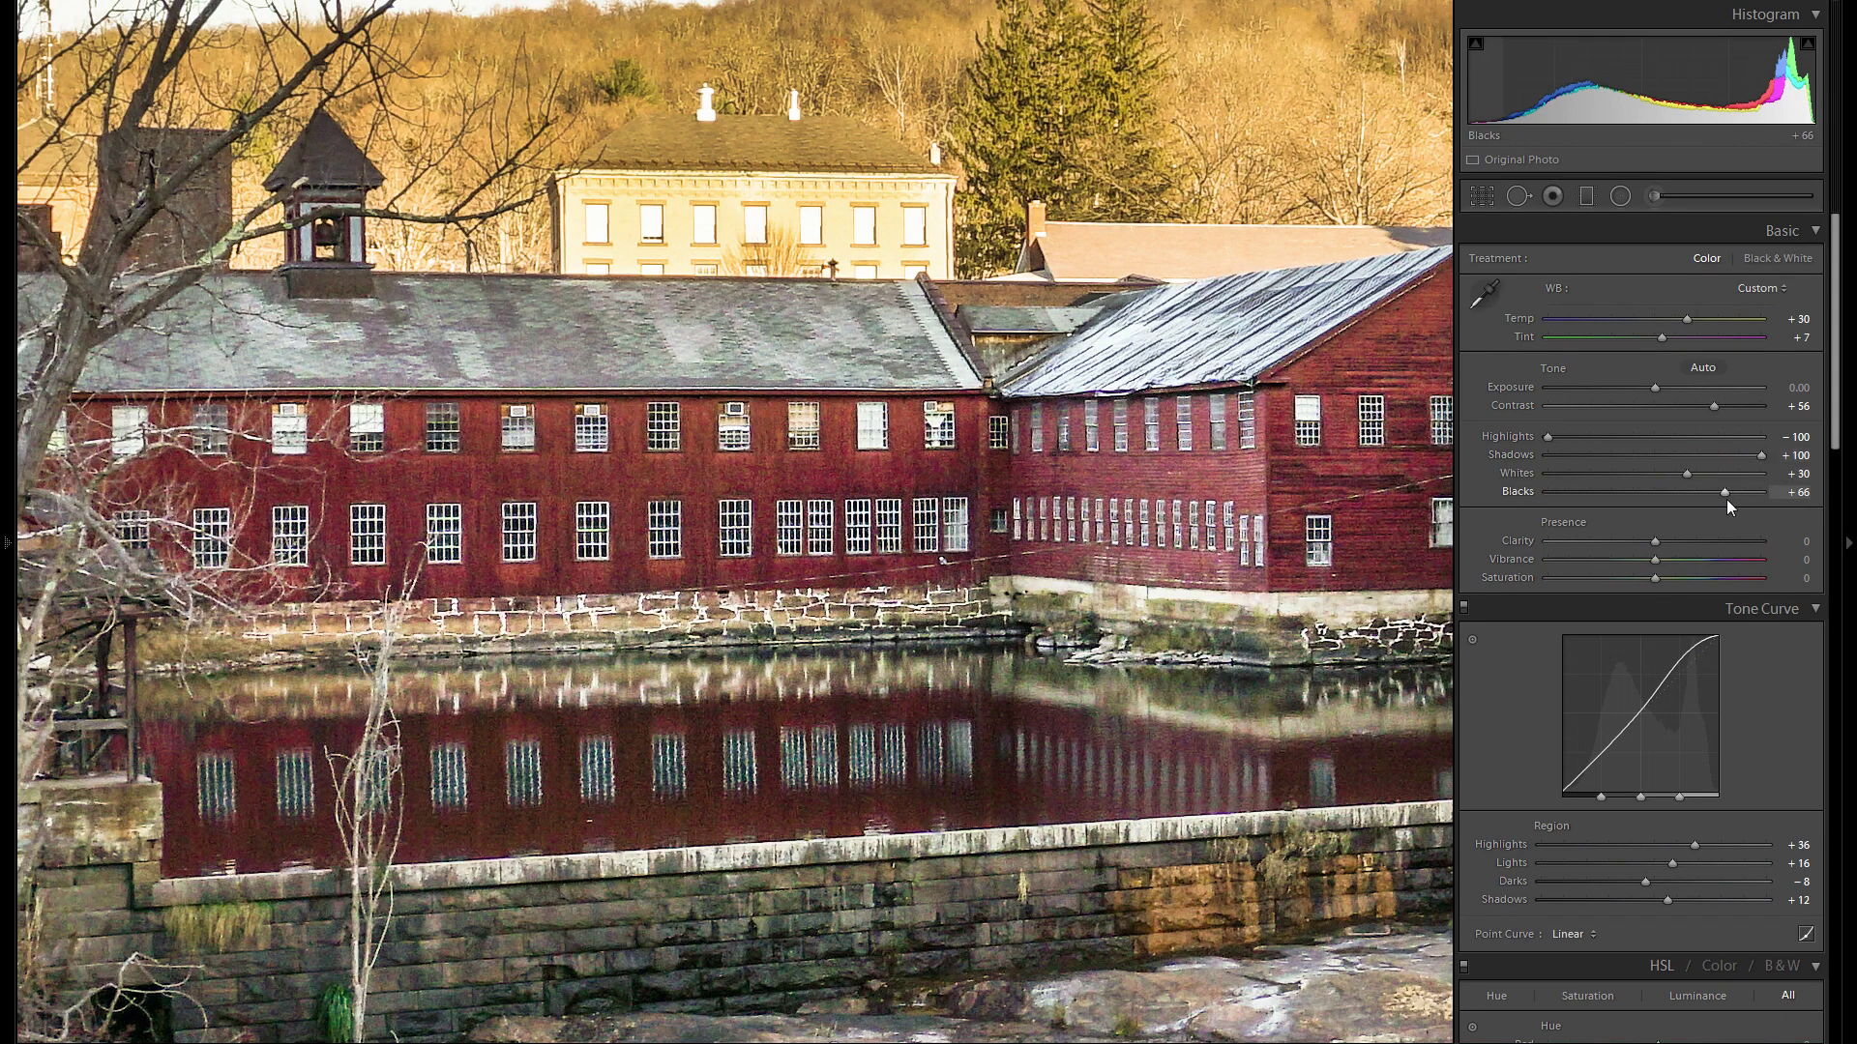
{"action": "scroll", "coordinate": [1708, 508], "scroll_direction": "down", "scroll_amount": 10}
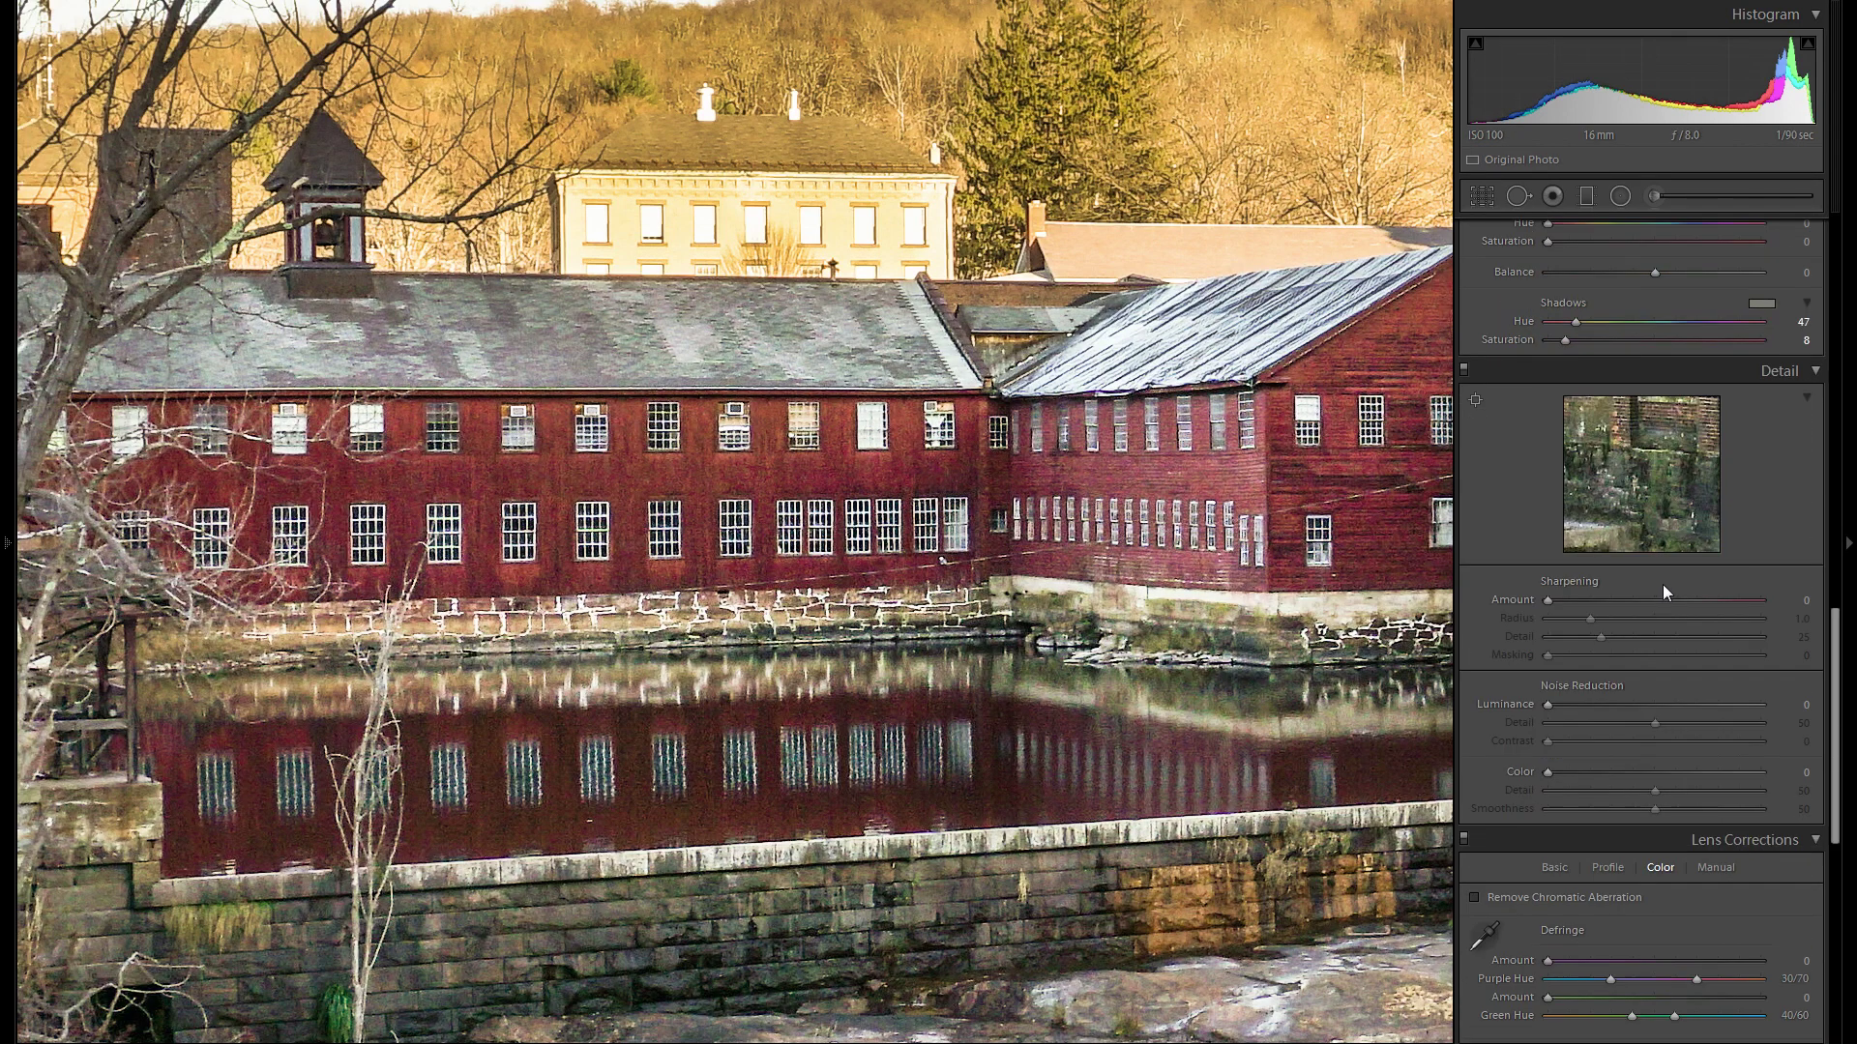
{"action": "left_click_drag", "start_coordinate": [553, 523], "coordinate": [748, 503]}
{"action": "left_click", "coordinate": [754, 503]}
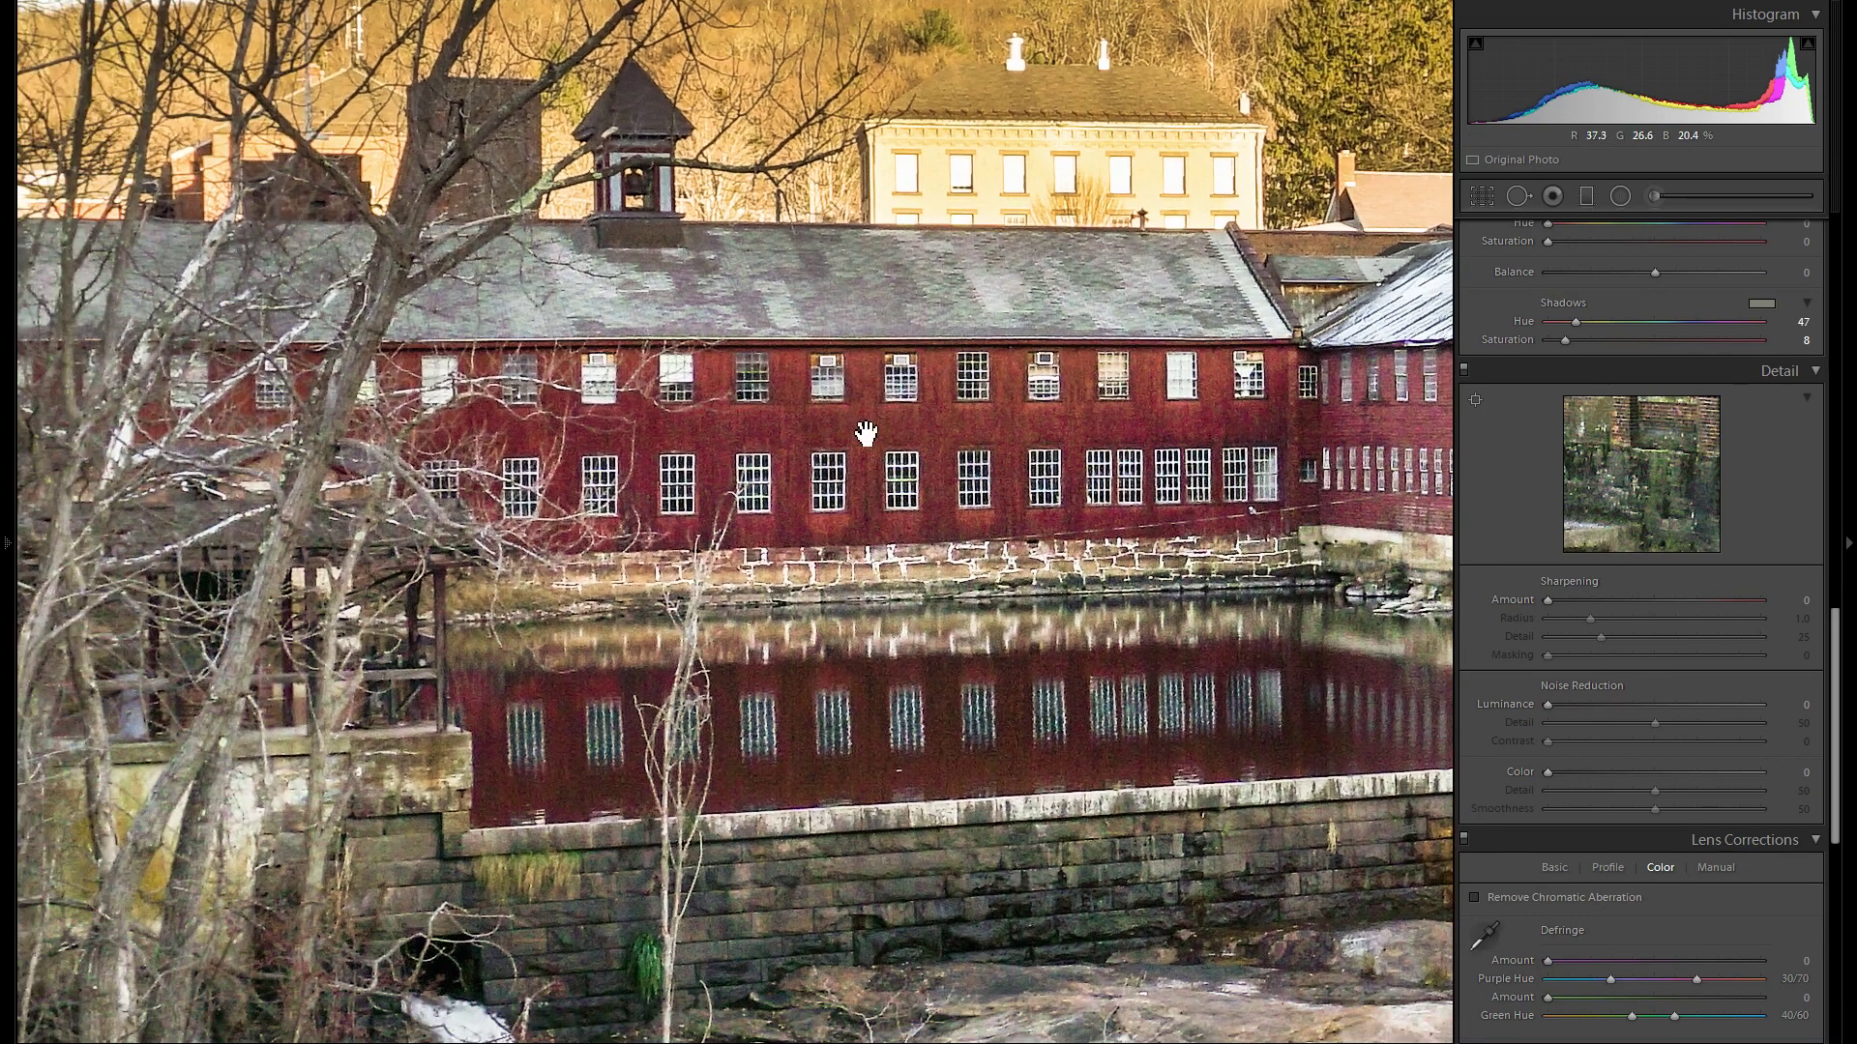
{"action": "left_click", "coordinate": [798, 435]}
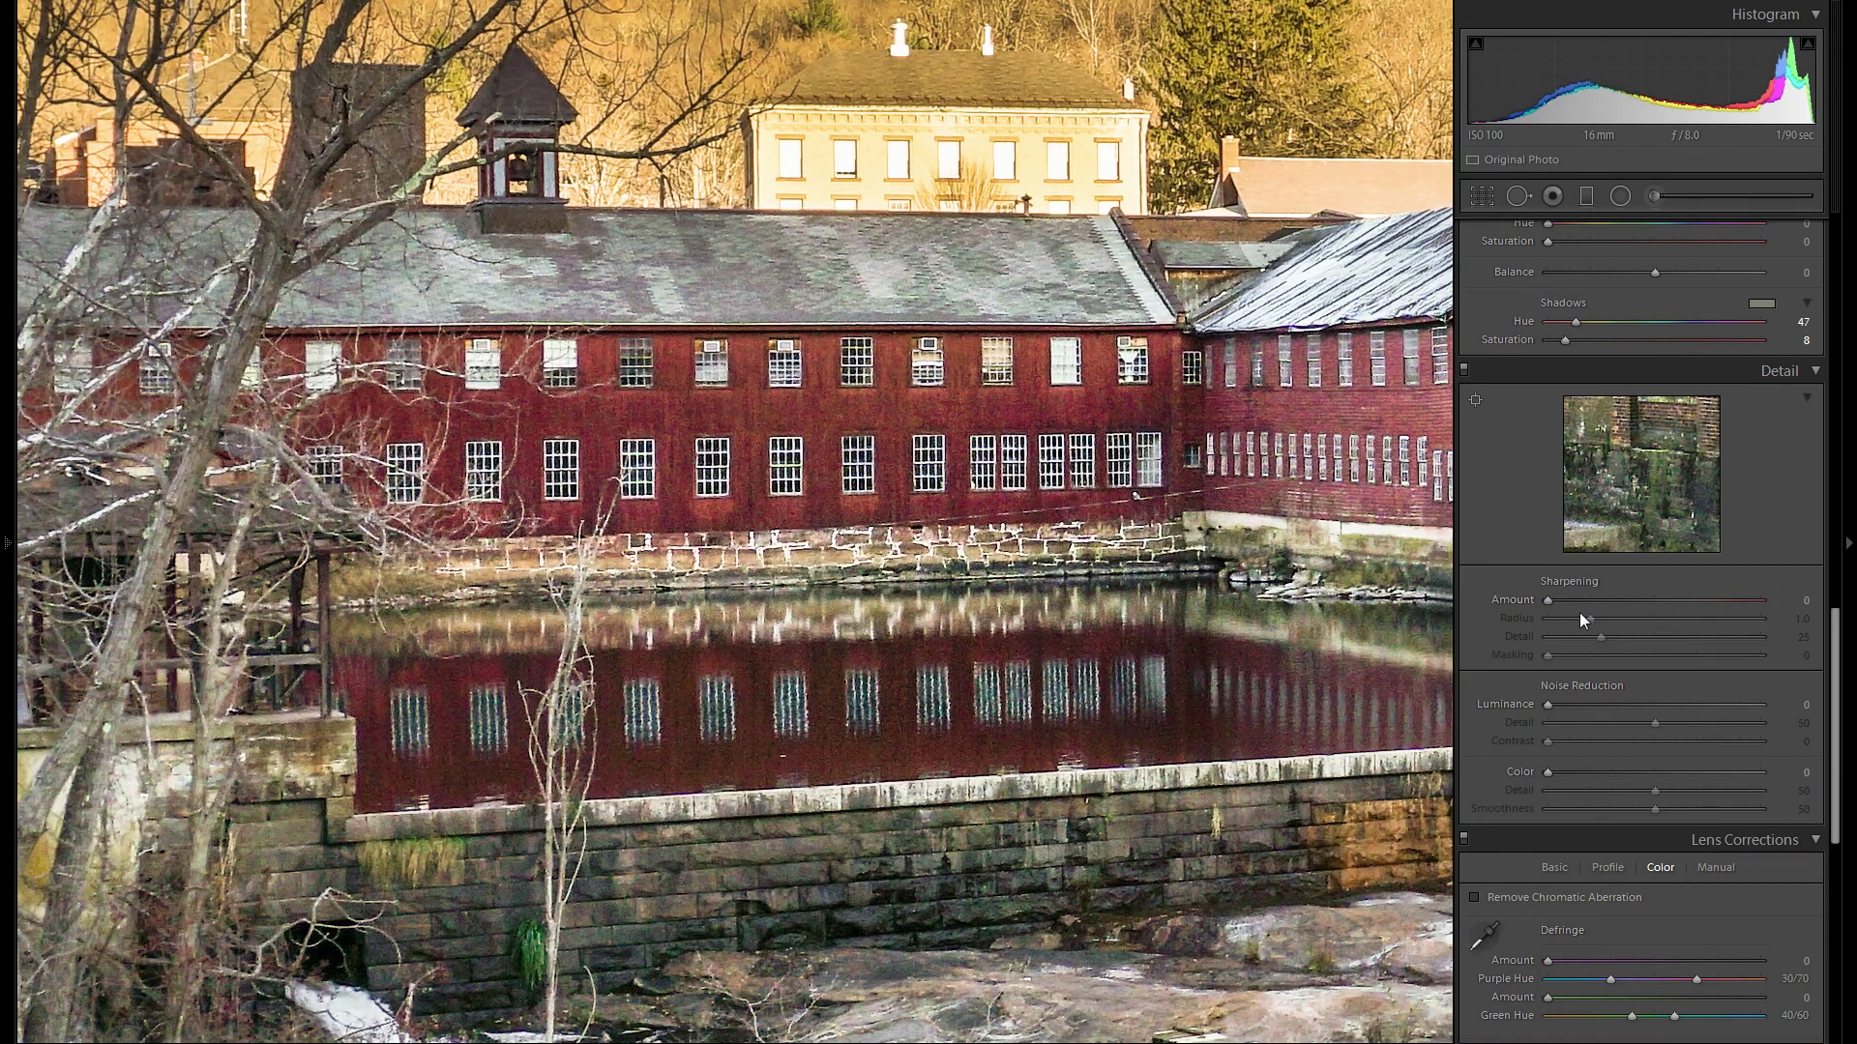
{"action": "left_click", "coordinate": [1629, 774]}
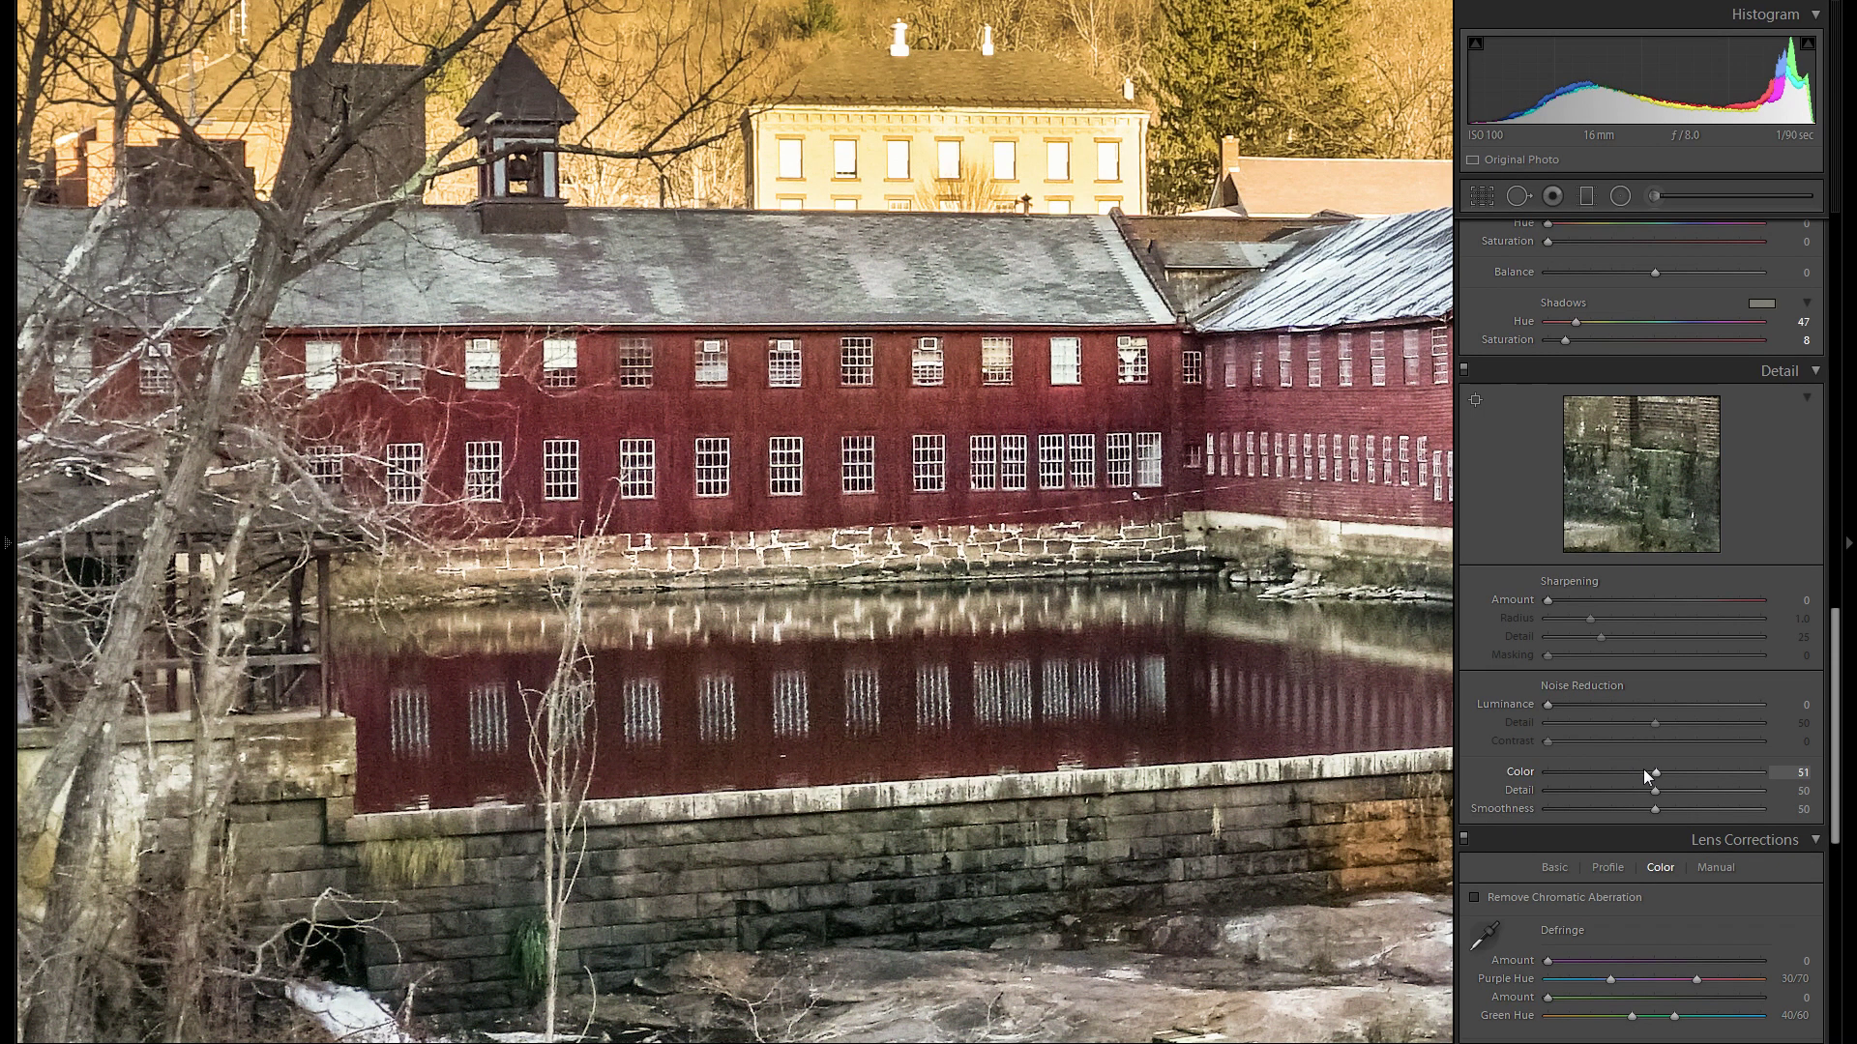
{"action": "left_click", "coordinate": [1533, 775]}
{"action": "left_click", "coordinate": [1648, 773]}
Examine the river, rocks, stone wall and red mill buildings up close to judge the colour noise reduction.
{"action": "left_click_drag", "start_coordinate": [1321, 639], "coordinate": [785, 349]}
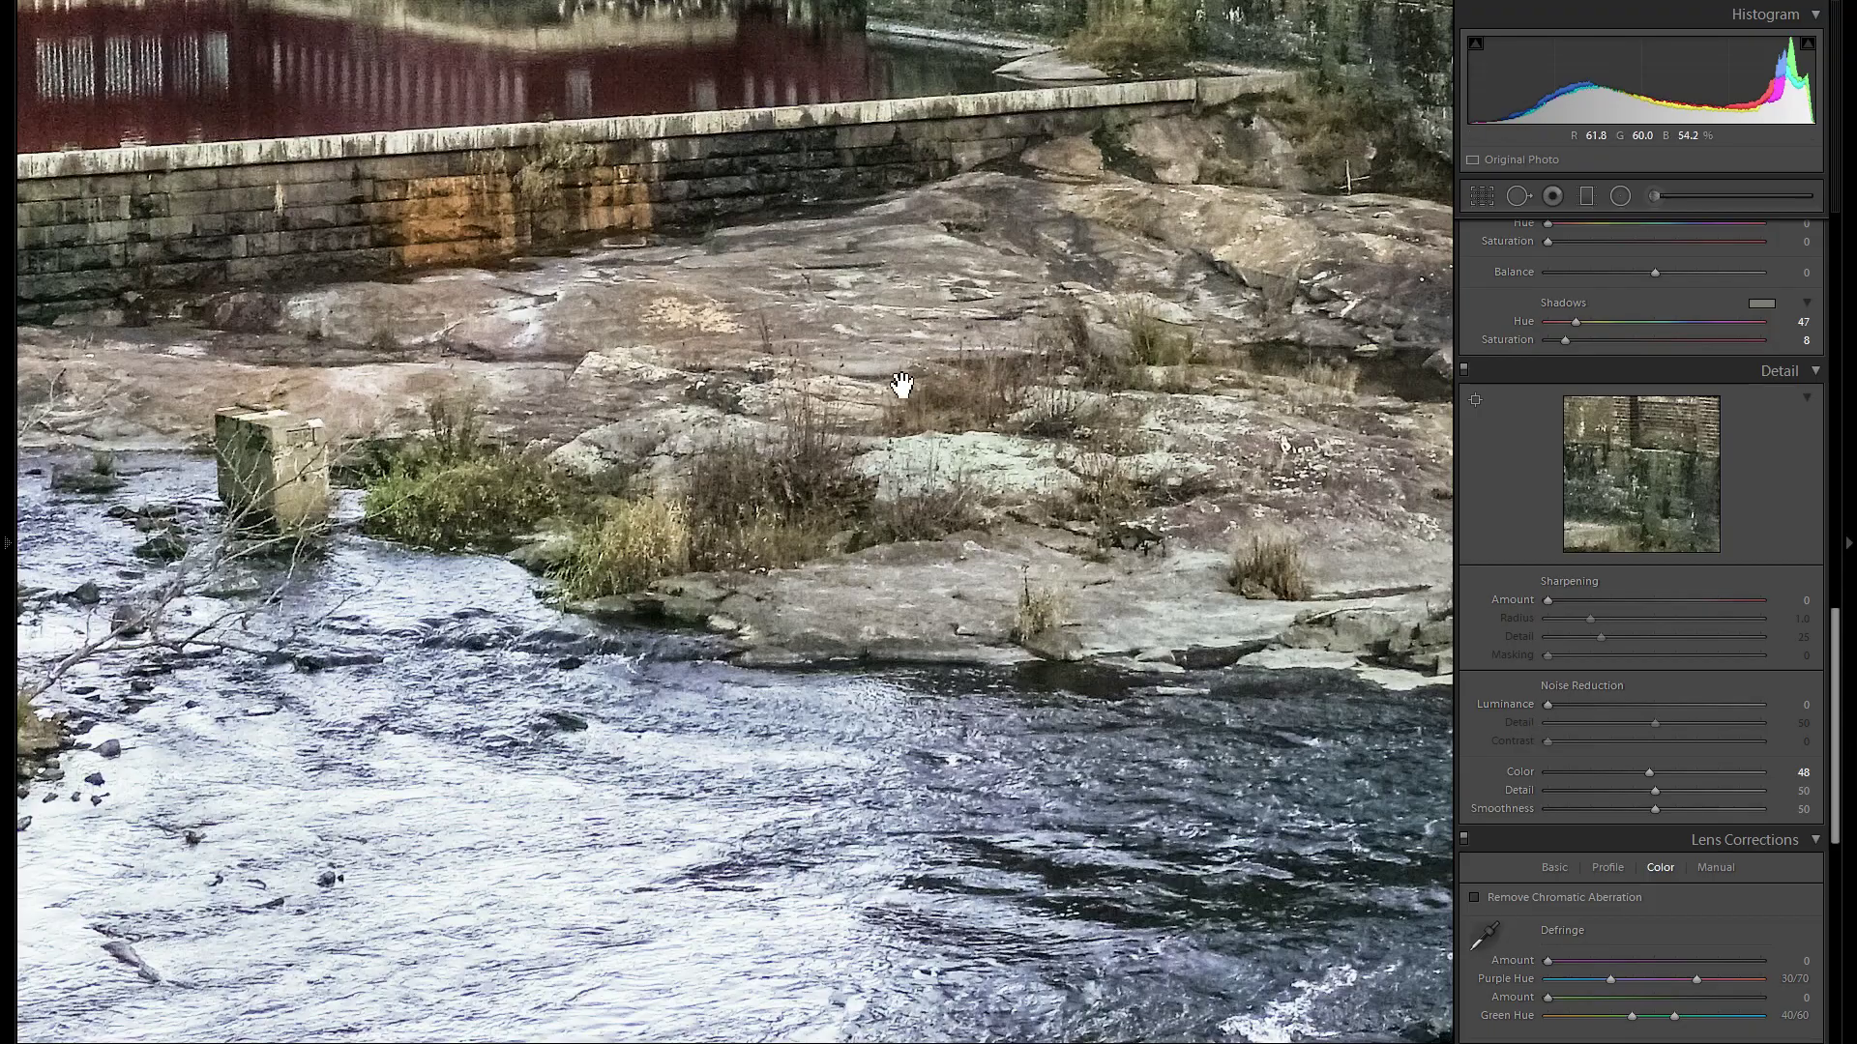
{"action": "left_click_drag", "start_coordinate": [900, 387], "coordinate": [1121, 674]}
{"action": "left_click", "coordinate": [908, 470]}
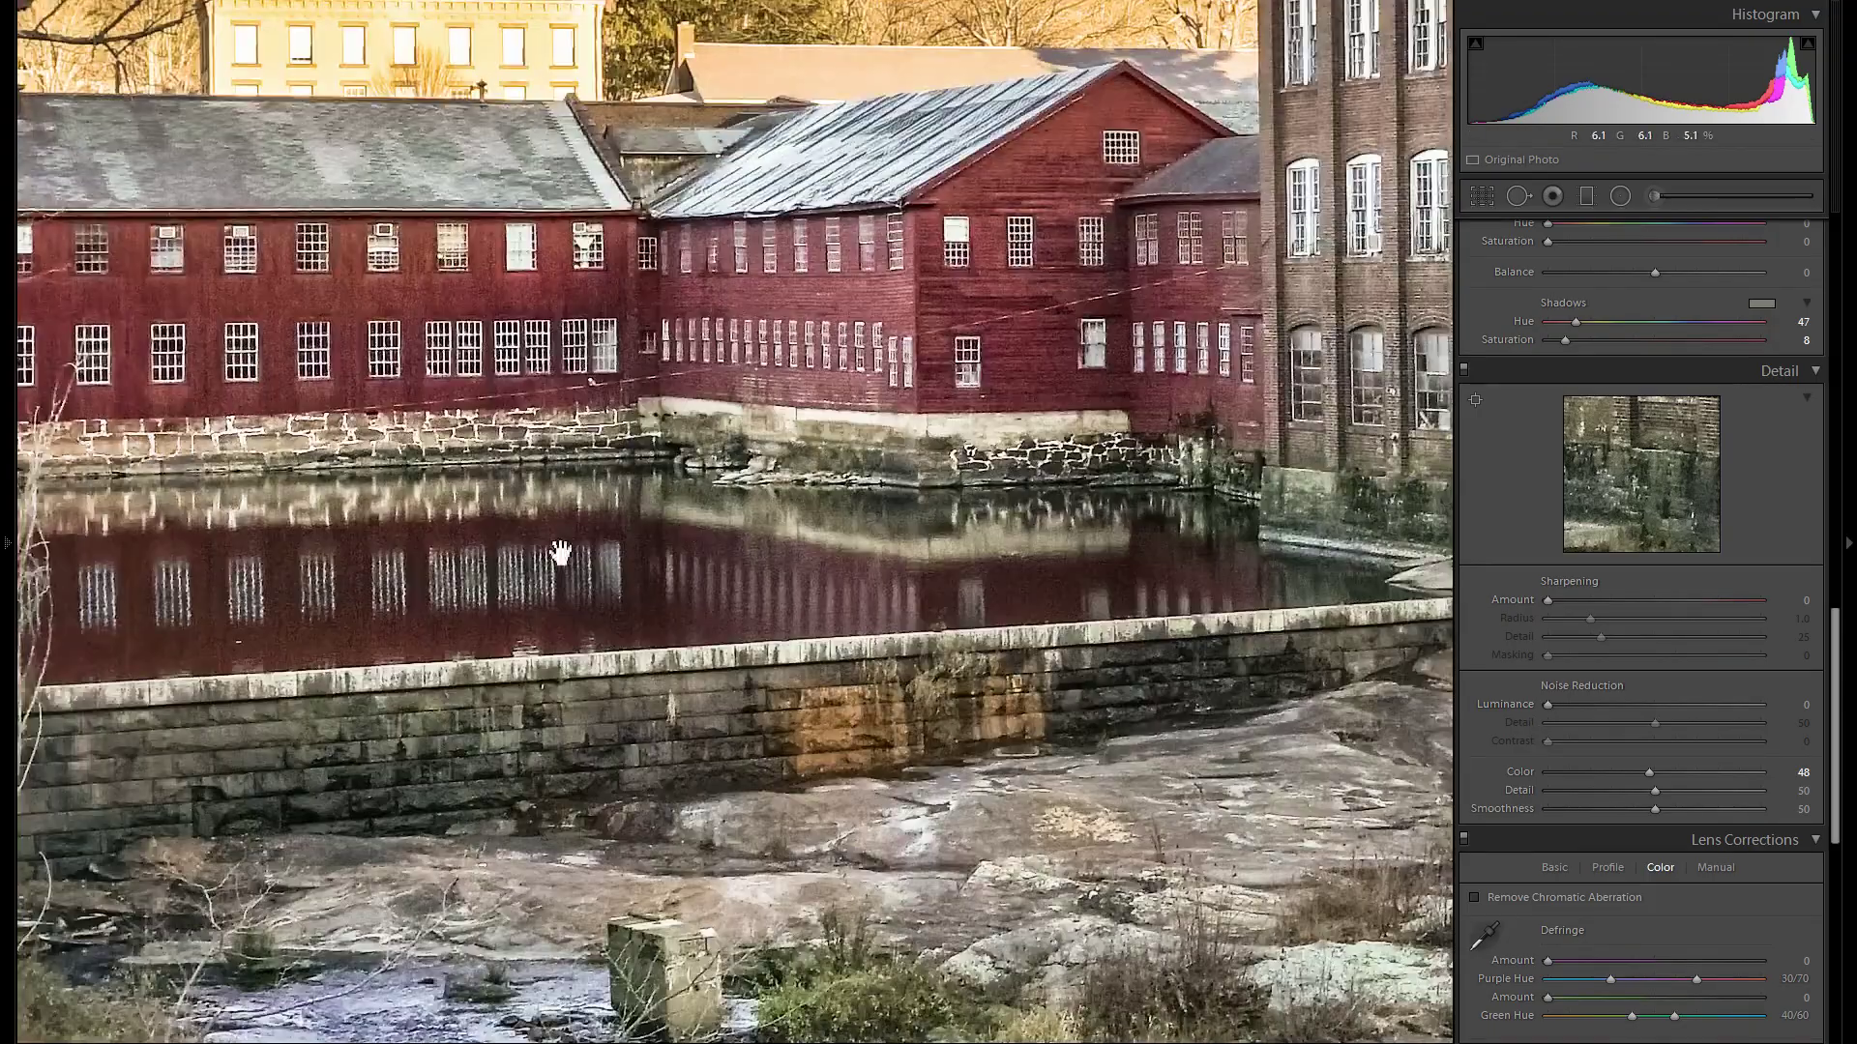
{"action": "left_click", "coordinate": [828, 350]}
{"action": "left_click_drag", "start_coordinate": [828, 350], "coordinate": [697, 106]}
{"action": "left_click_drag", "start_coordinate": [1064, 677], "coordinate": [1204, 748]}
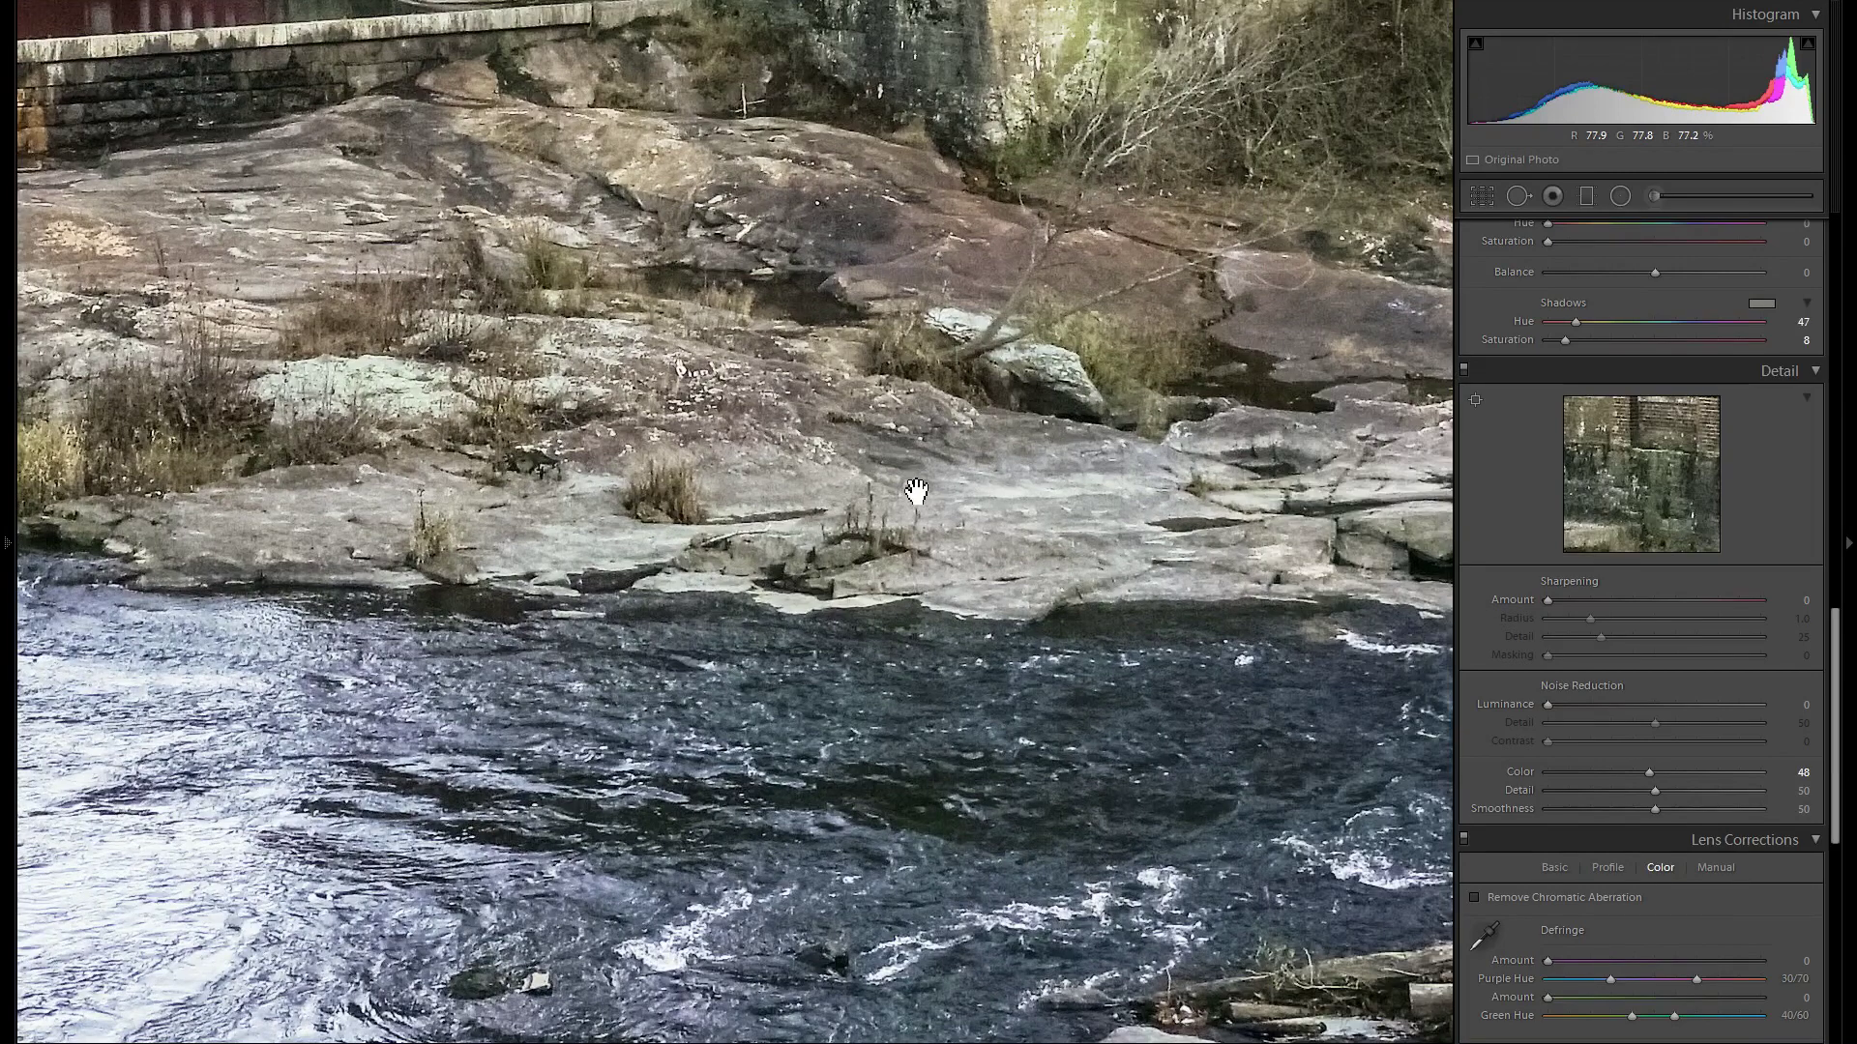
{"action": "left_click_drag", "start_coordinate": [912, 497], "coordinate": [950, 688]}
{"action": "left_click_drag", "start_coordinate": [539, 506], "coordinate": [1190, 667]}
{"action": "left_click_drag", "start_coordinate": [871, 542], "coordinate": [931, 701]}
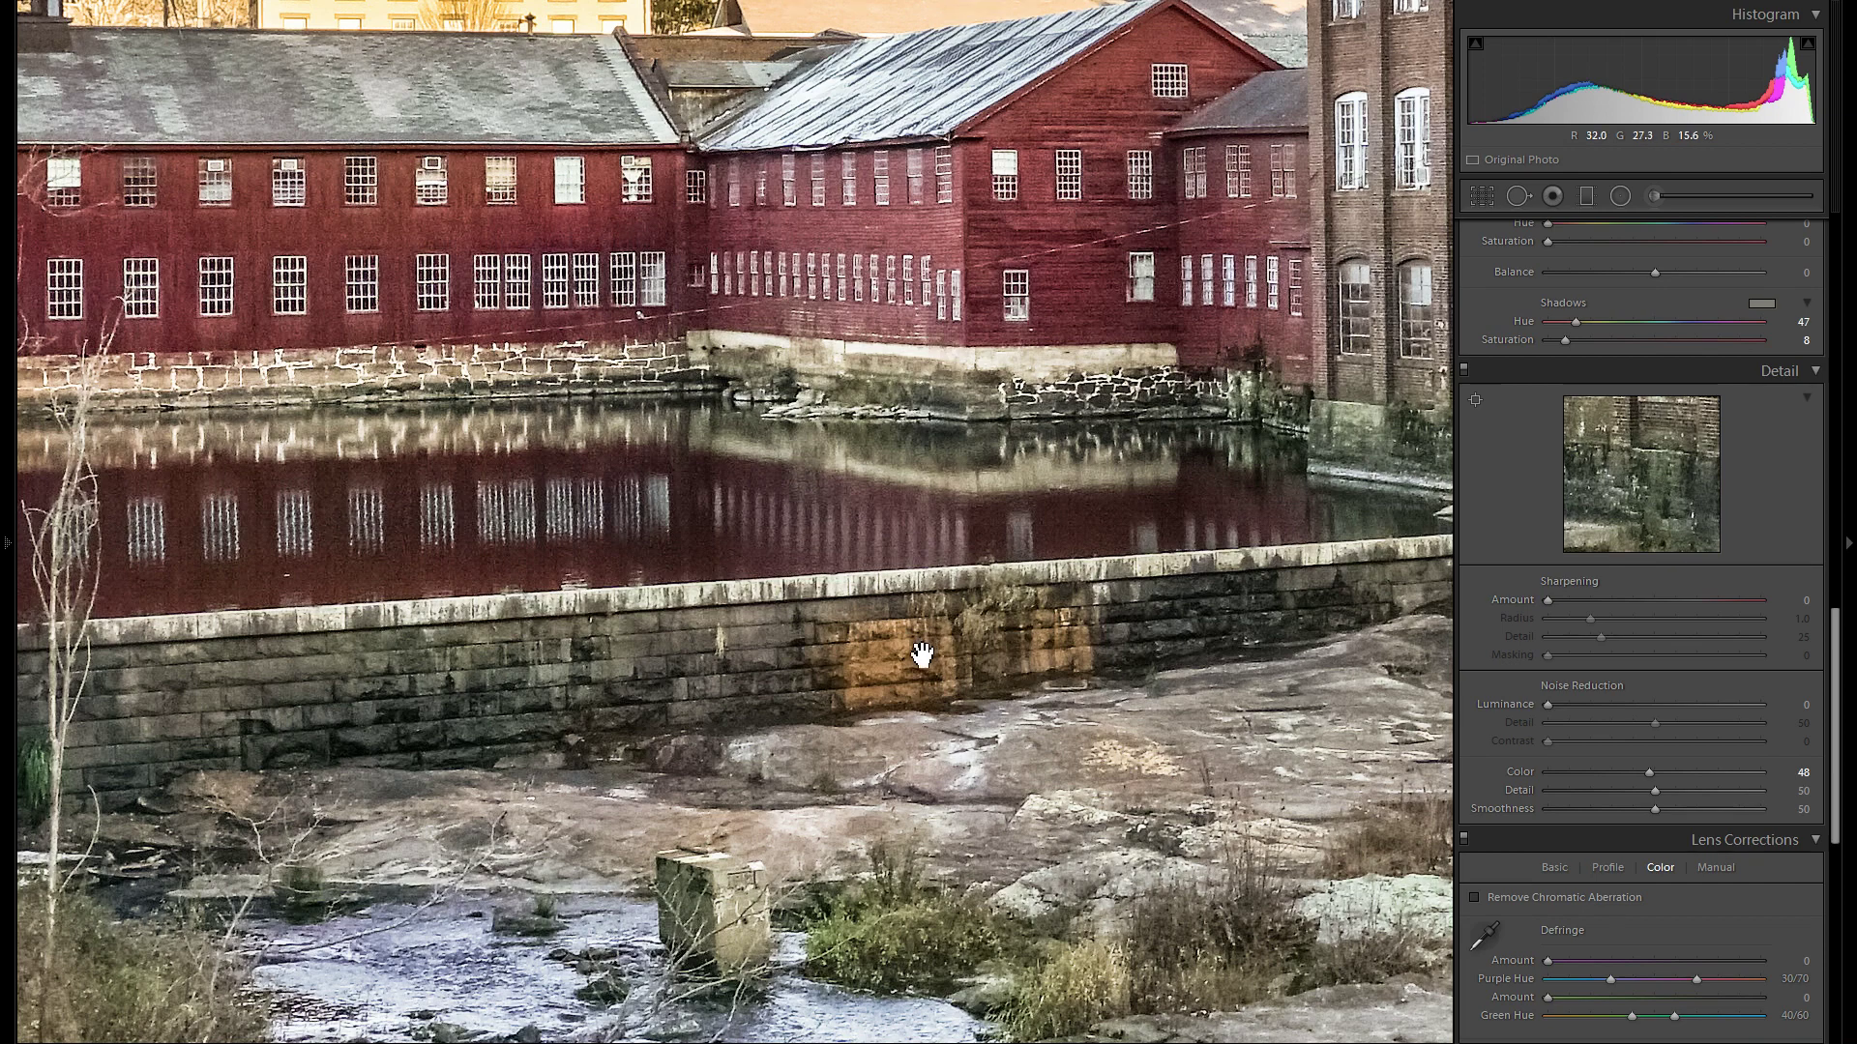
{"action": "left_click_drag", "start_coordinate": [874, 643], "coordinate": [1104, 715]}
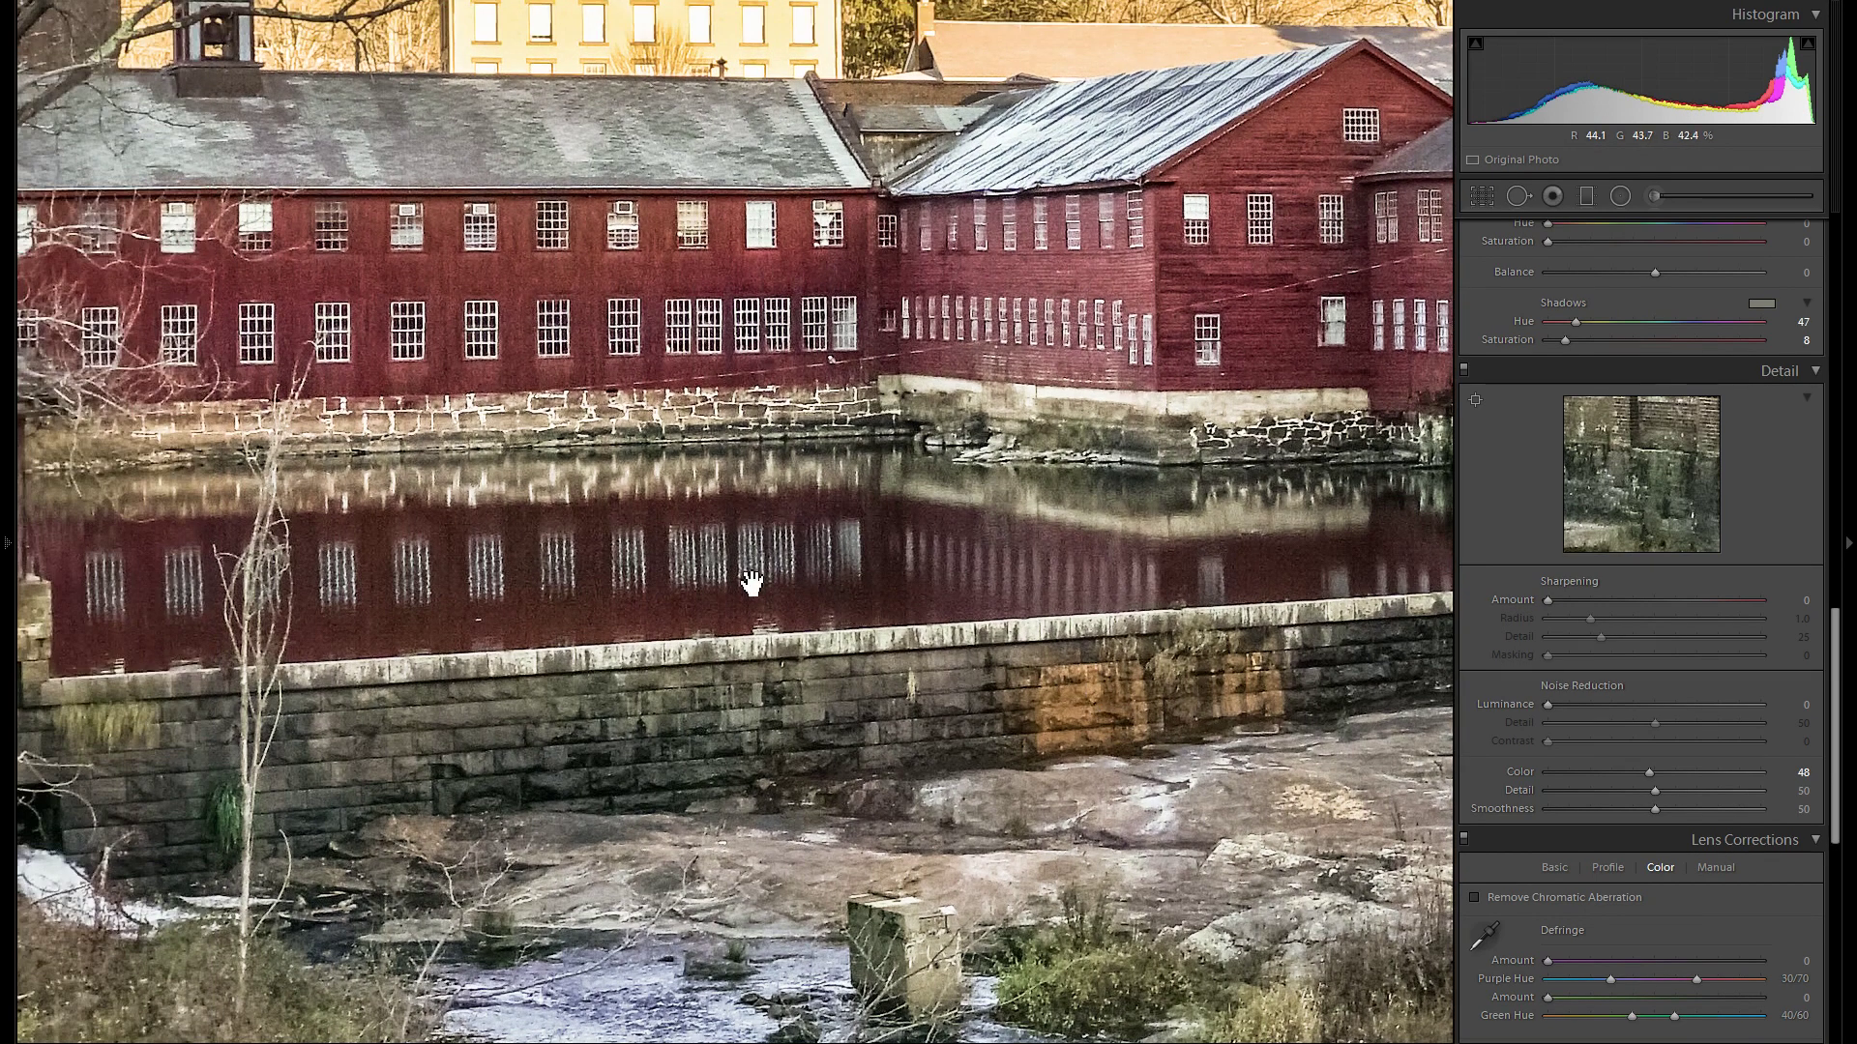
{"action": "left_click_drag", "start_coordinate": [744, 459], "coordinate": [822, 815]}
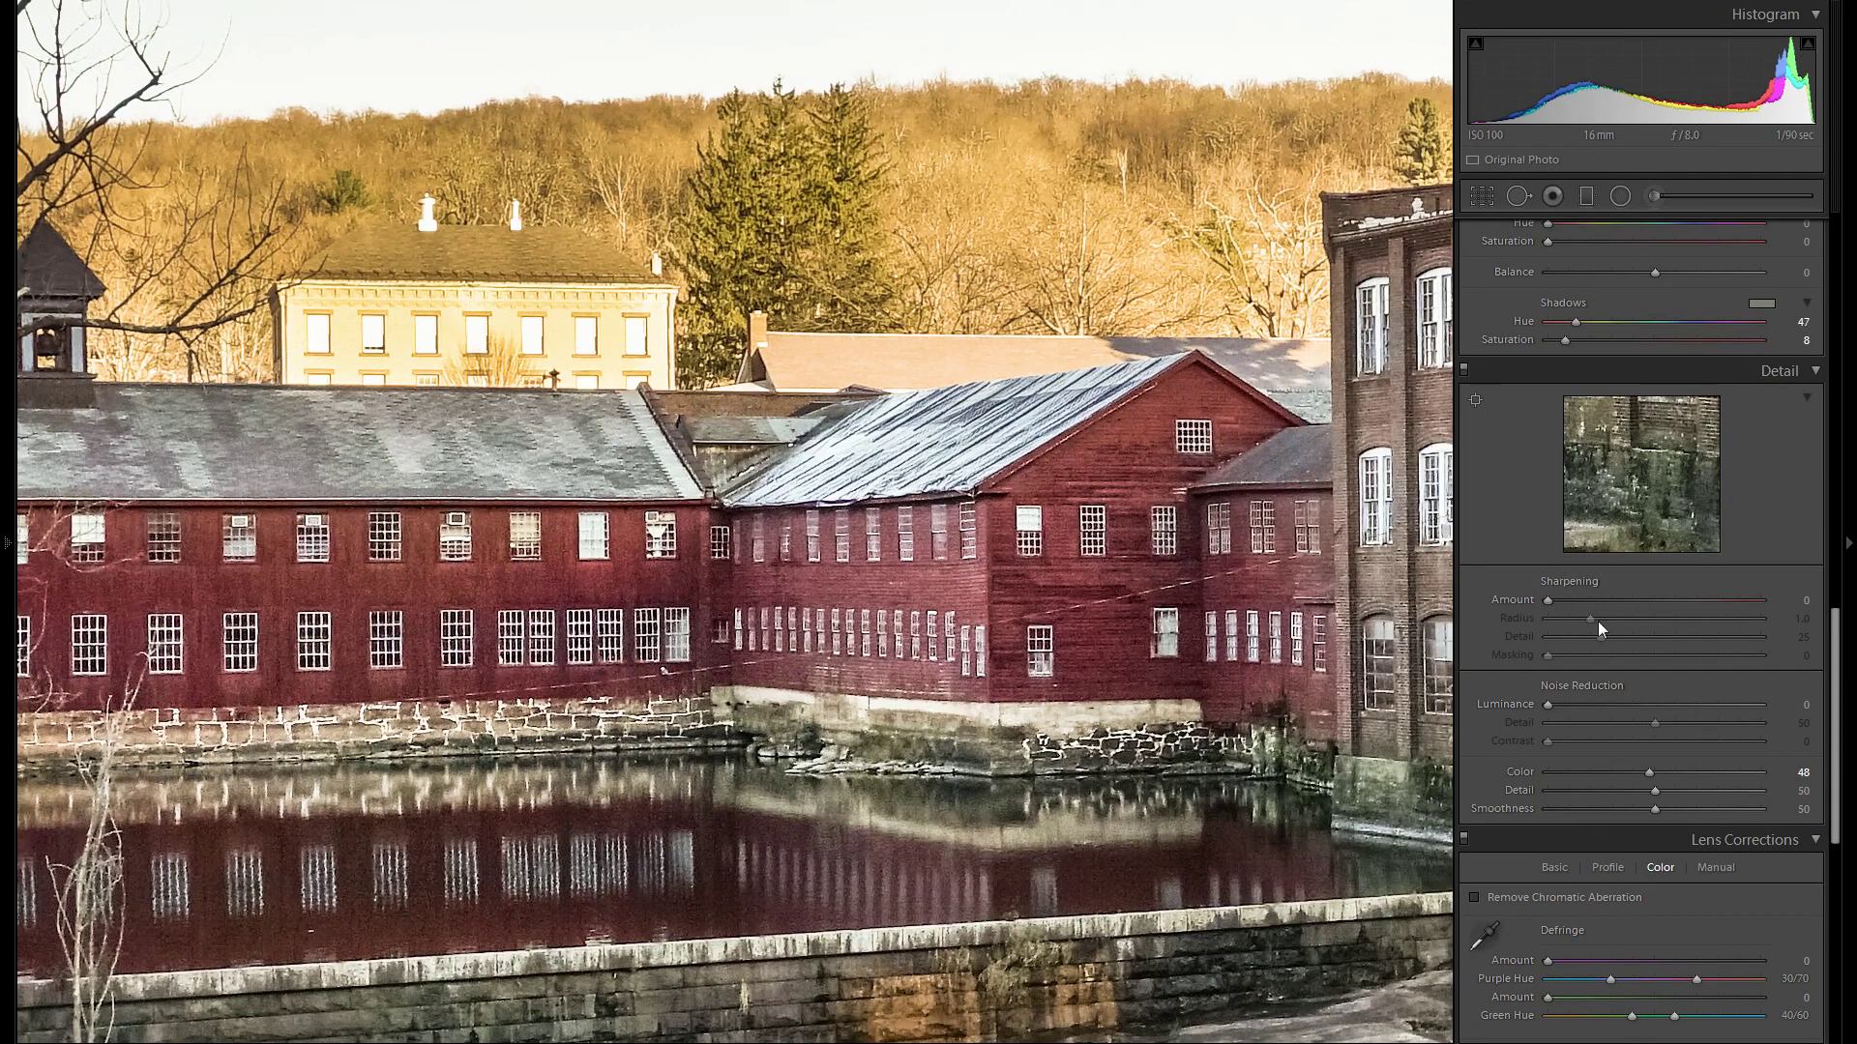
{"action": "left_click_drag", "start_coordinate": [1226, 756], "coordinate": [937, 658]}
{"action": "left_click", "coordinate": [936, 659]}
Add a Highlight Priority post-crop vignette with Amount −10 to the whole photo, and compare the photo without it.
{"action": "scroll", "coordinate": [1741, 671], "scroll_direction": "down", "scroll_amount": 8}
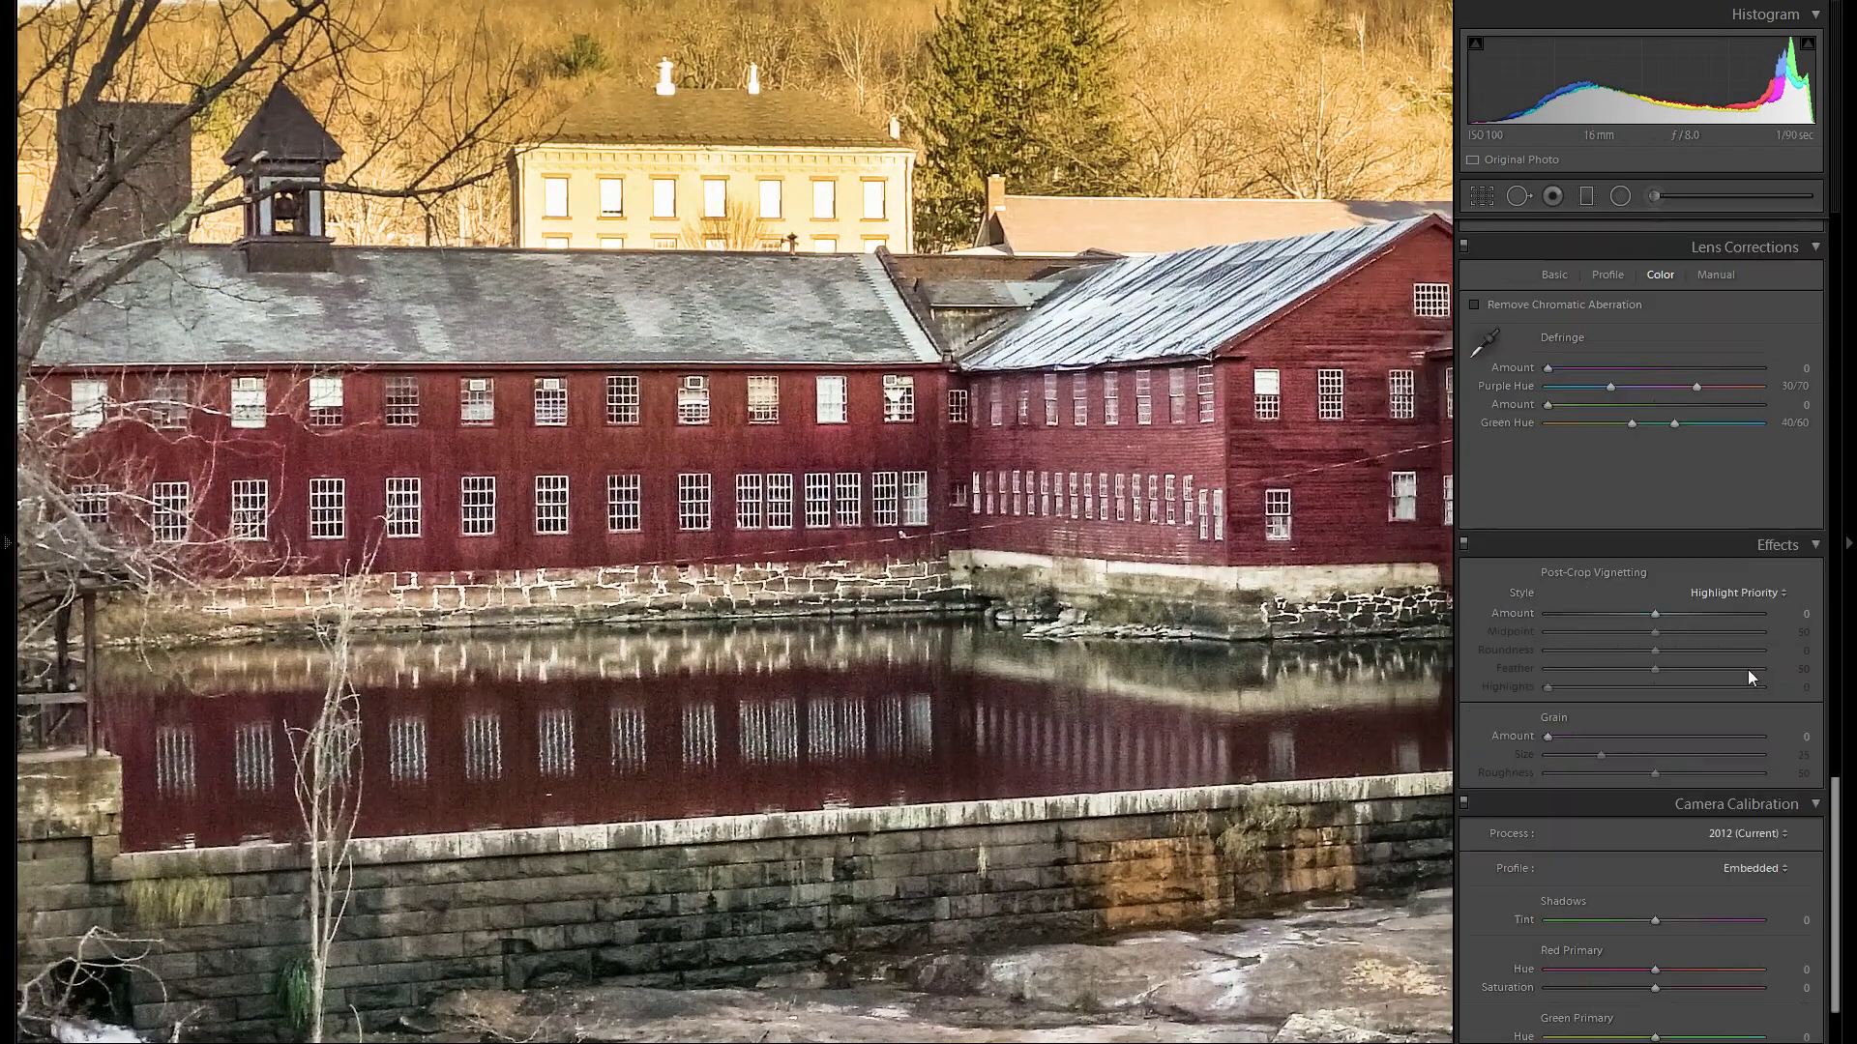
{"action": "scroll", "coordinate": [1690, 729], "scroll_direction": "down", "scroll_amount": 4}
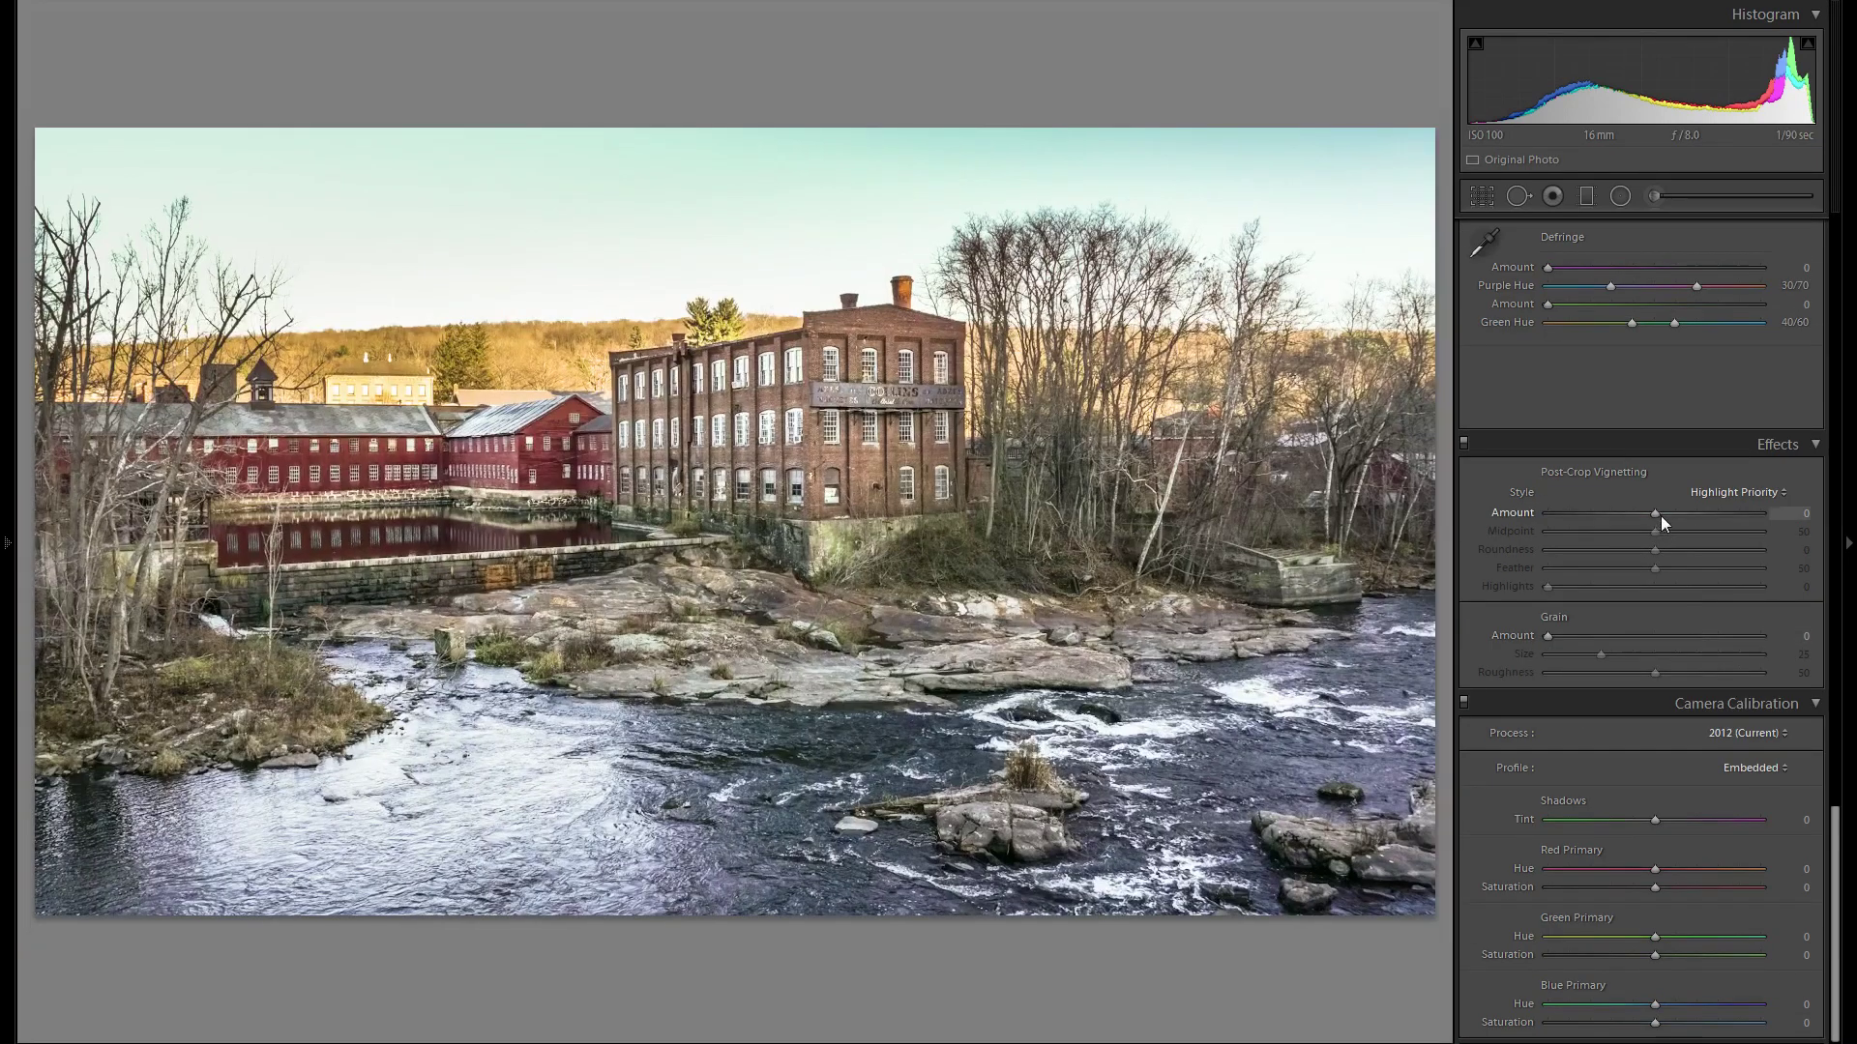
{"action": "left_click_drag", "start_coordinate": [1662, 514], "coordinate": [1654, 512]}
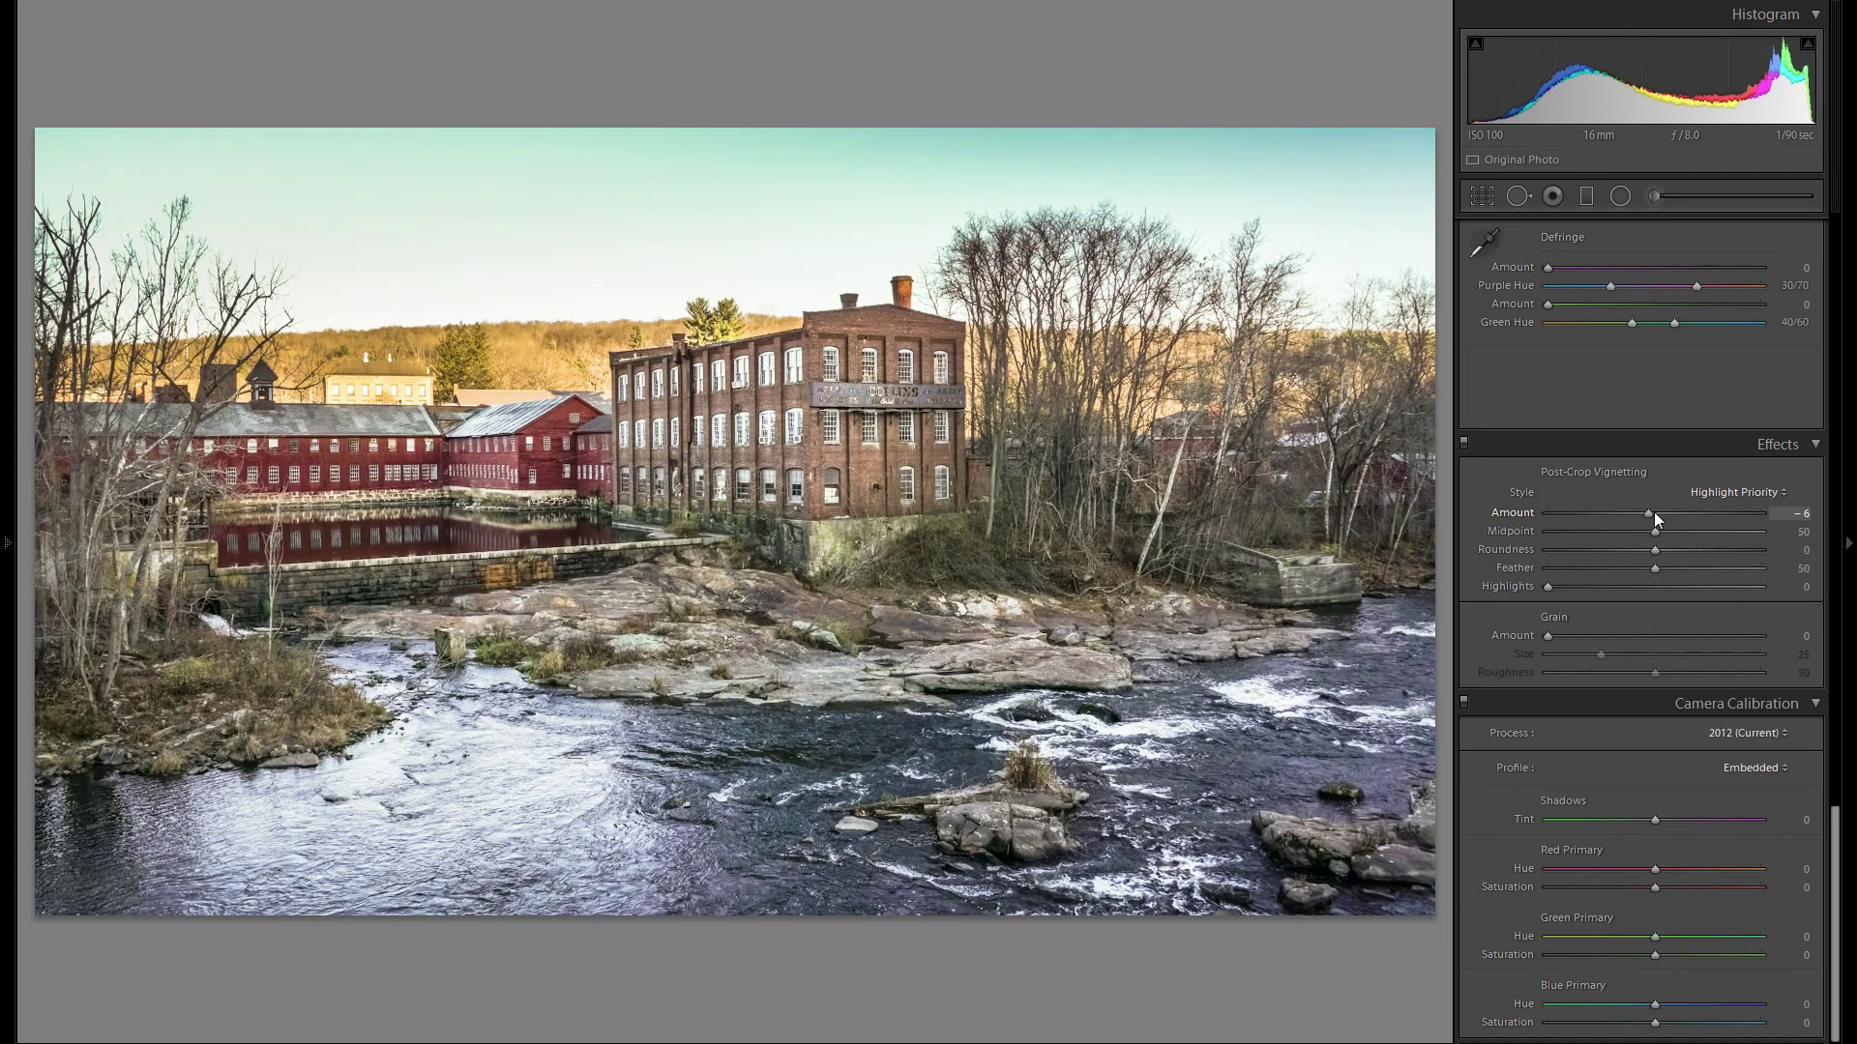
{"action": "left_click_drag", "start_coordinate": [1654, 513], "coordinate": [1652, 512]}
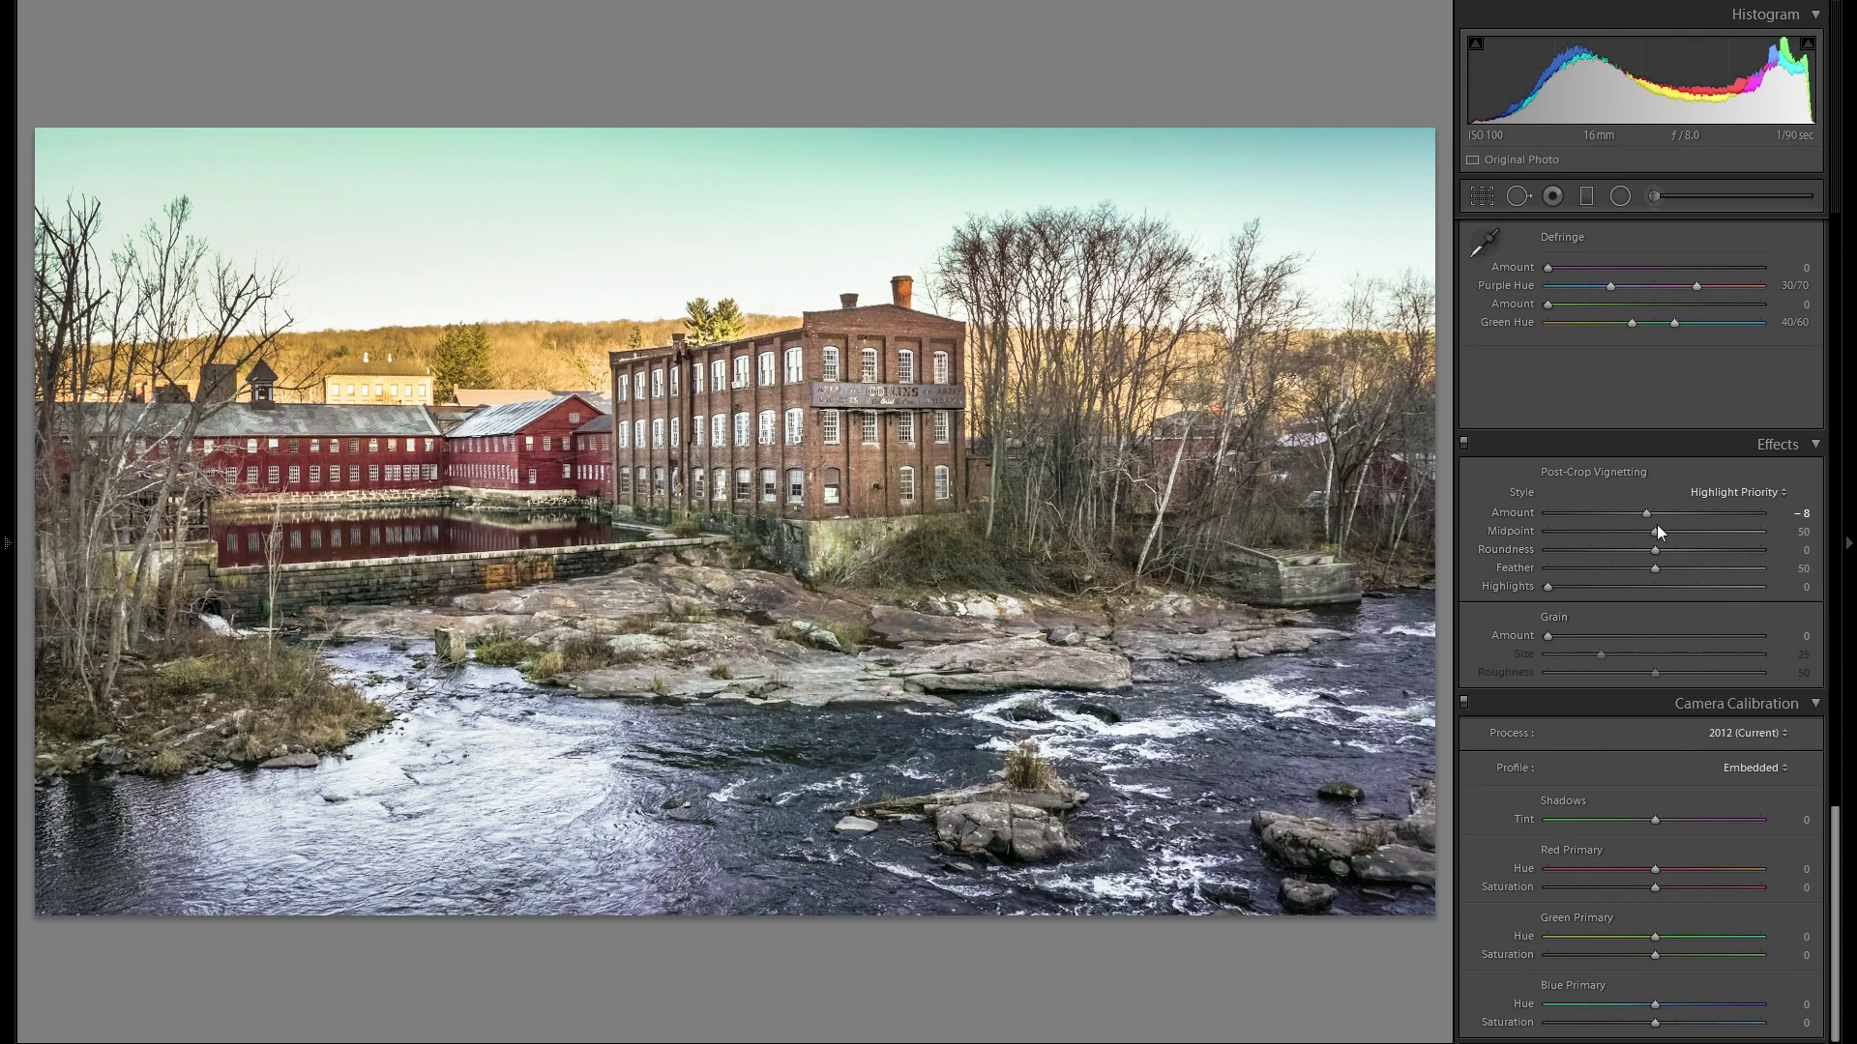
{"action": "left_click_drag", "start_coordinate": [1650, 513], "coordinate": [1646, 512]}
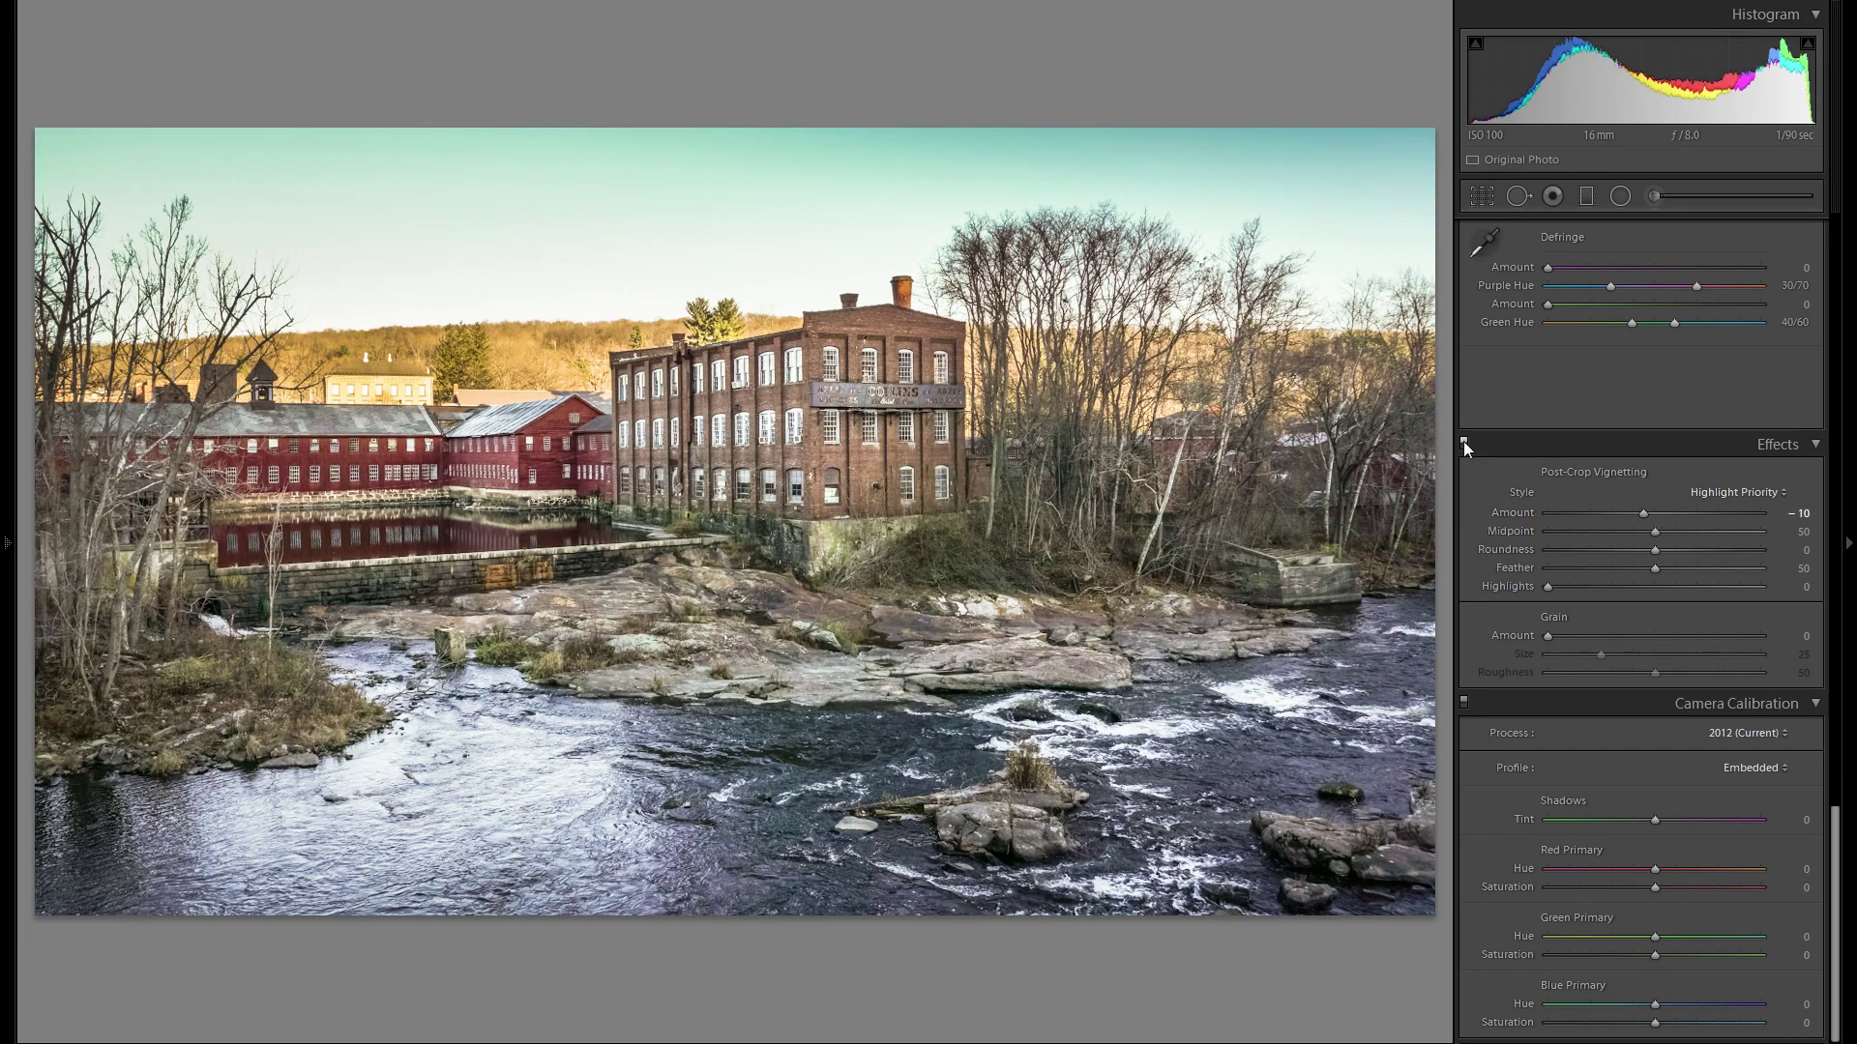
{"action": "left_click", "coordinate": [1464, 442]}
{"action": "left_click", "coordinate": [1464, 441]}
Add a graduated filter rising from the photo's lower edge over the river, with Clarity 0, Exposure −0.60 and Saturation −12.
{"action": "scroll", "coordinate": [1722, 618], "scroll_direction": "up", "scroll_amount": 10}
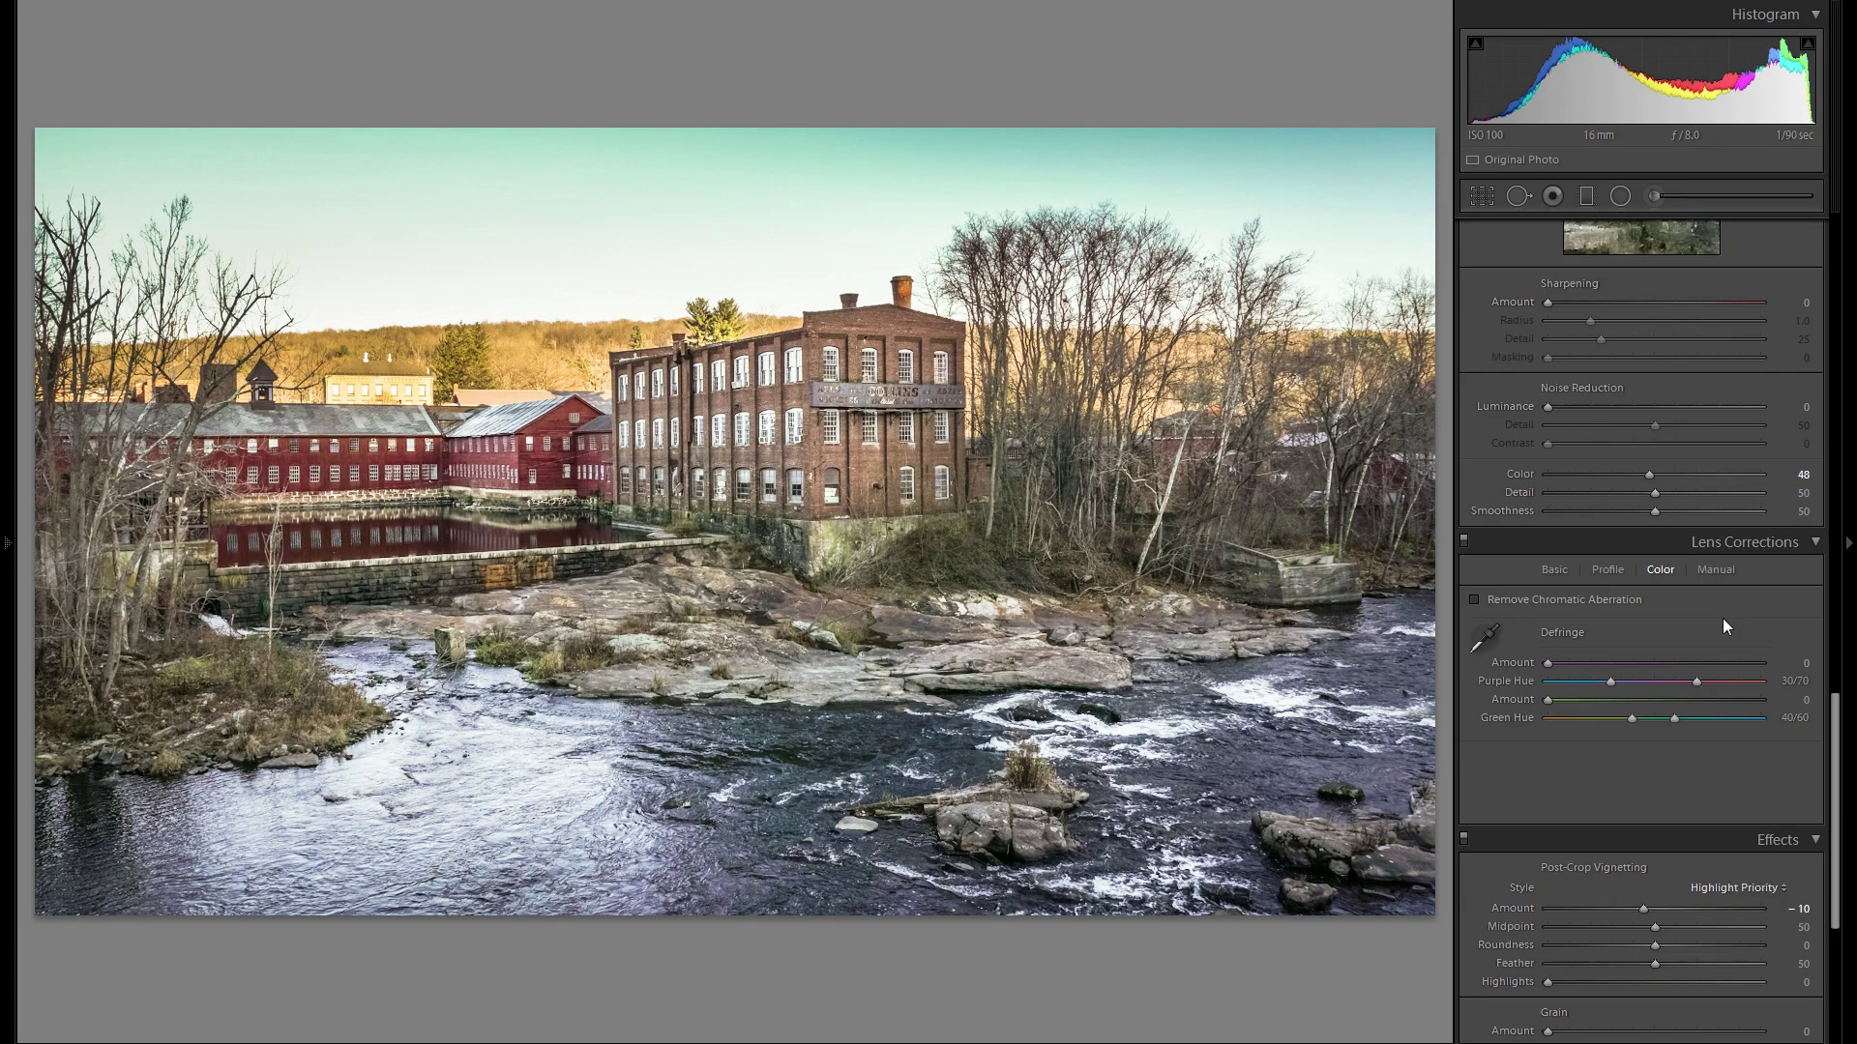
{"action": "scroll", "coordinate": [1717, 618], "scroll_direction": "up", "scroll_amount": 5}
{"action": "scroll", "coordinate": [1710, 607], "scroll_direction": "down", "scroll_amount": 15}
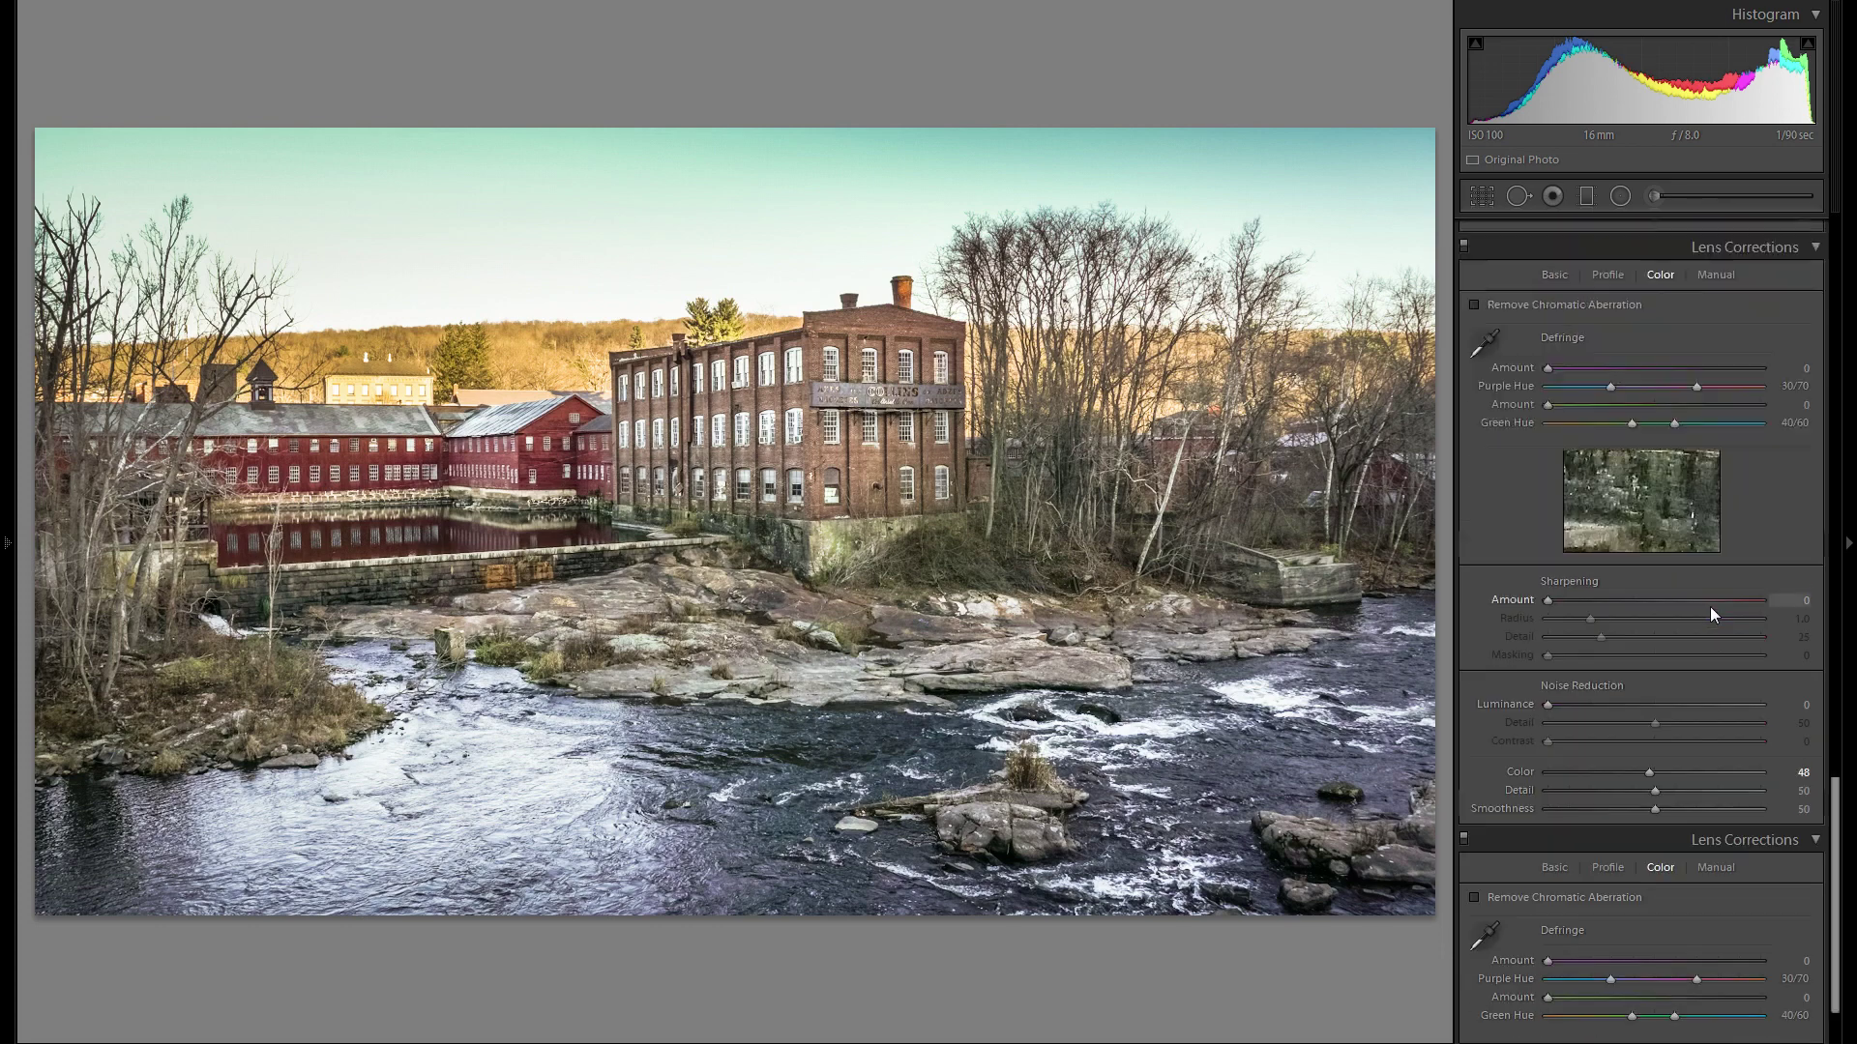
{"action": "scroll", "coordinate": [1710, 619], "scroll_direction": "up", "scroll_amount": 15}
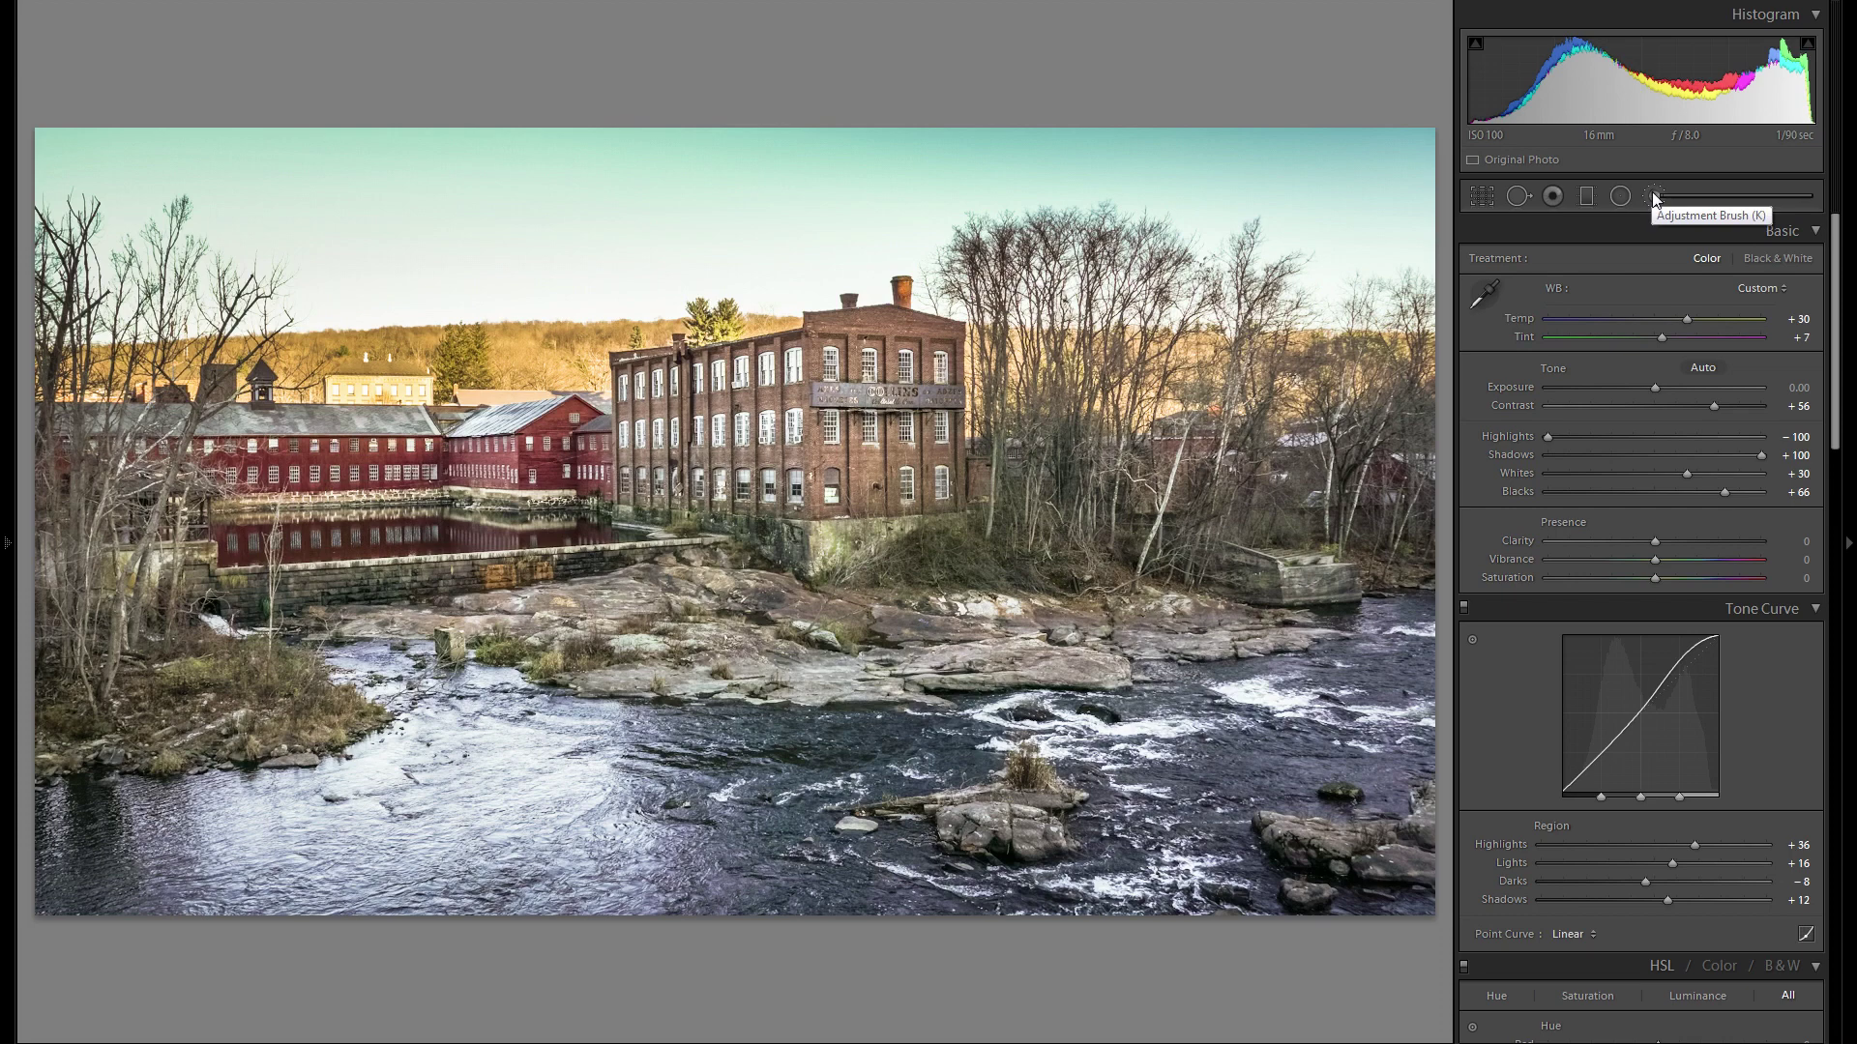
{"action": "left_click", "coordinate": [1585, 199]}
{"action": "left_click_drag", "start_coordinate": [666, 898], "coordinate": [654, 695]}
{"action": "double_click", "coordinate": [1520, 403]}
{"action": "left_click_drag", "start_coordinate": [1656, 329], "coordinate": [1639, 330]}
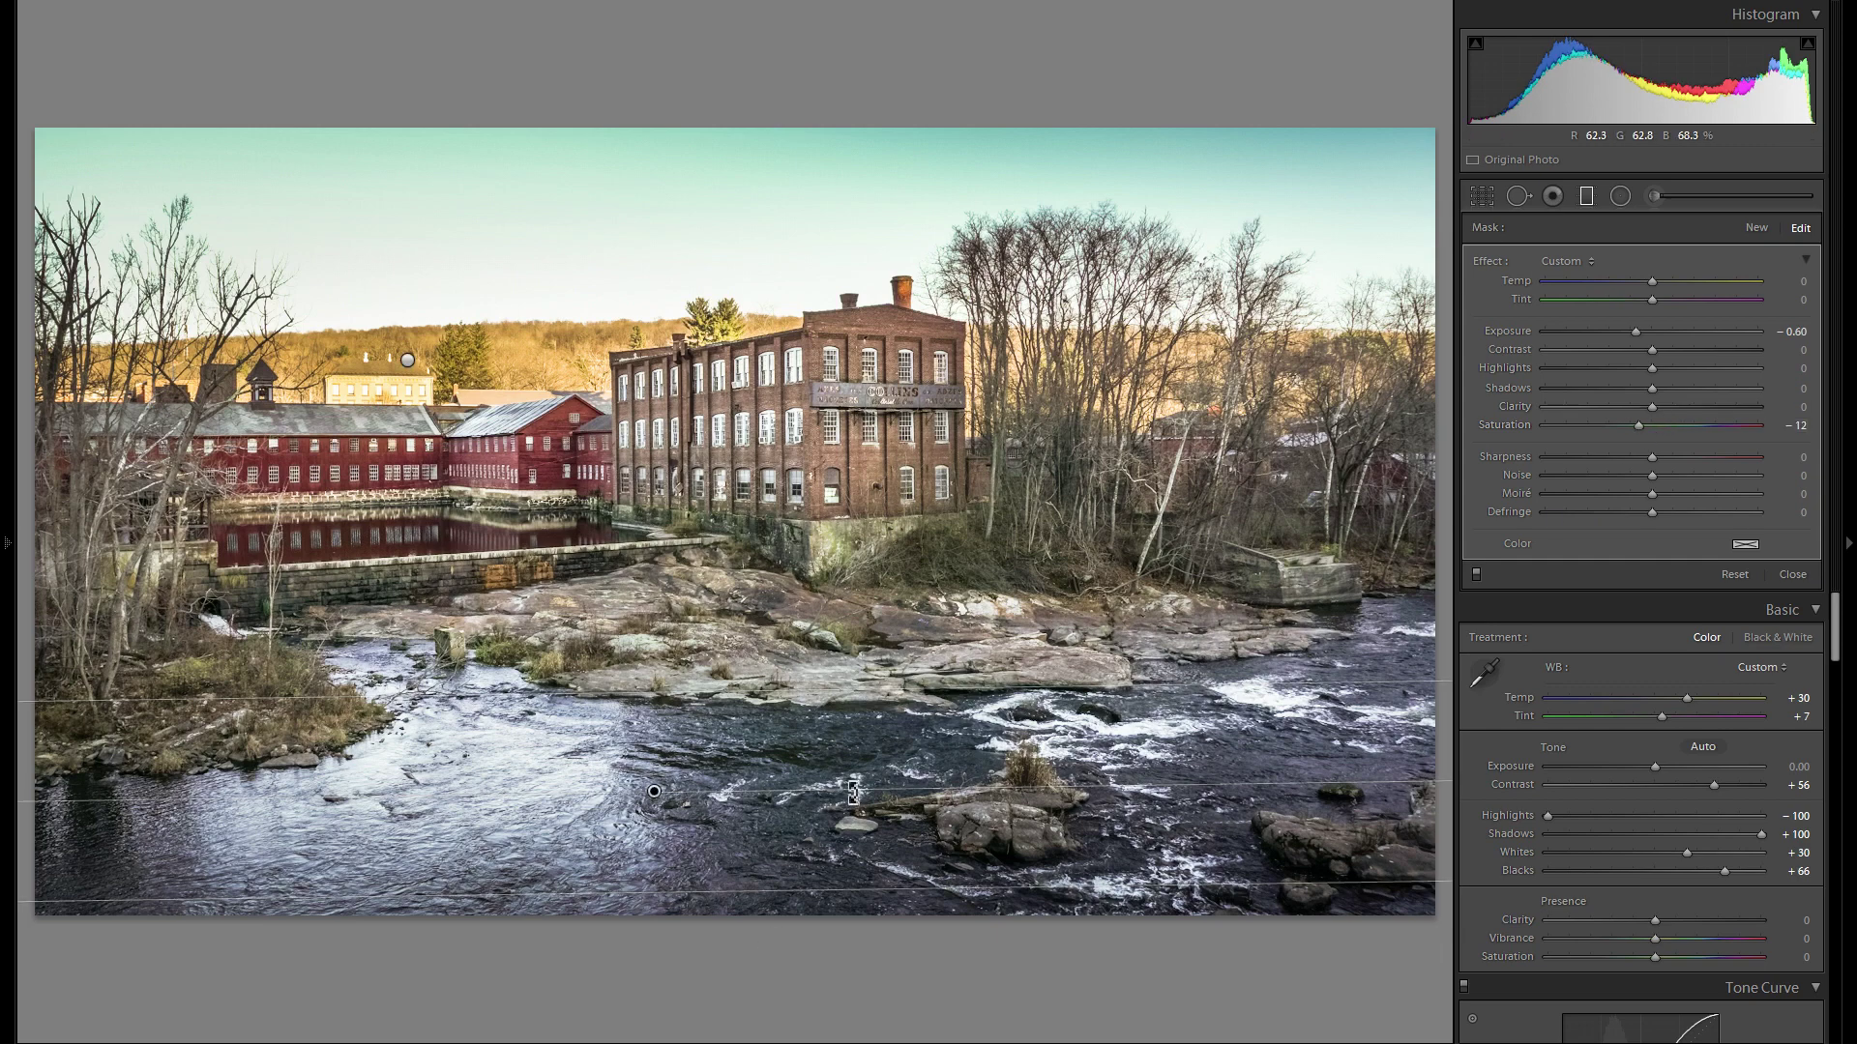
{"action": "left_click_drag", "start_coordinate": [1049, 796], "coordinate": [1049, 799]}
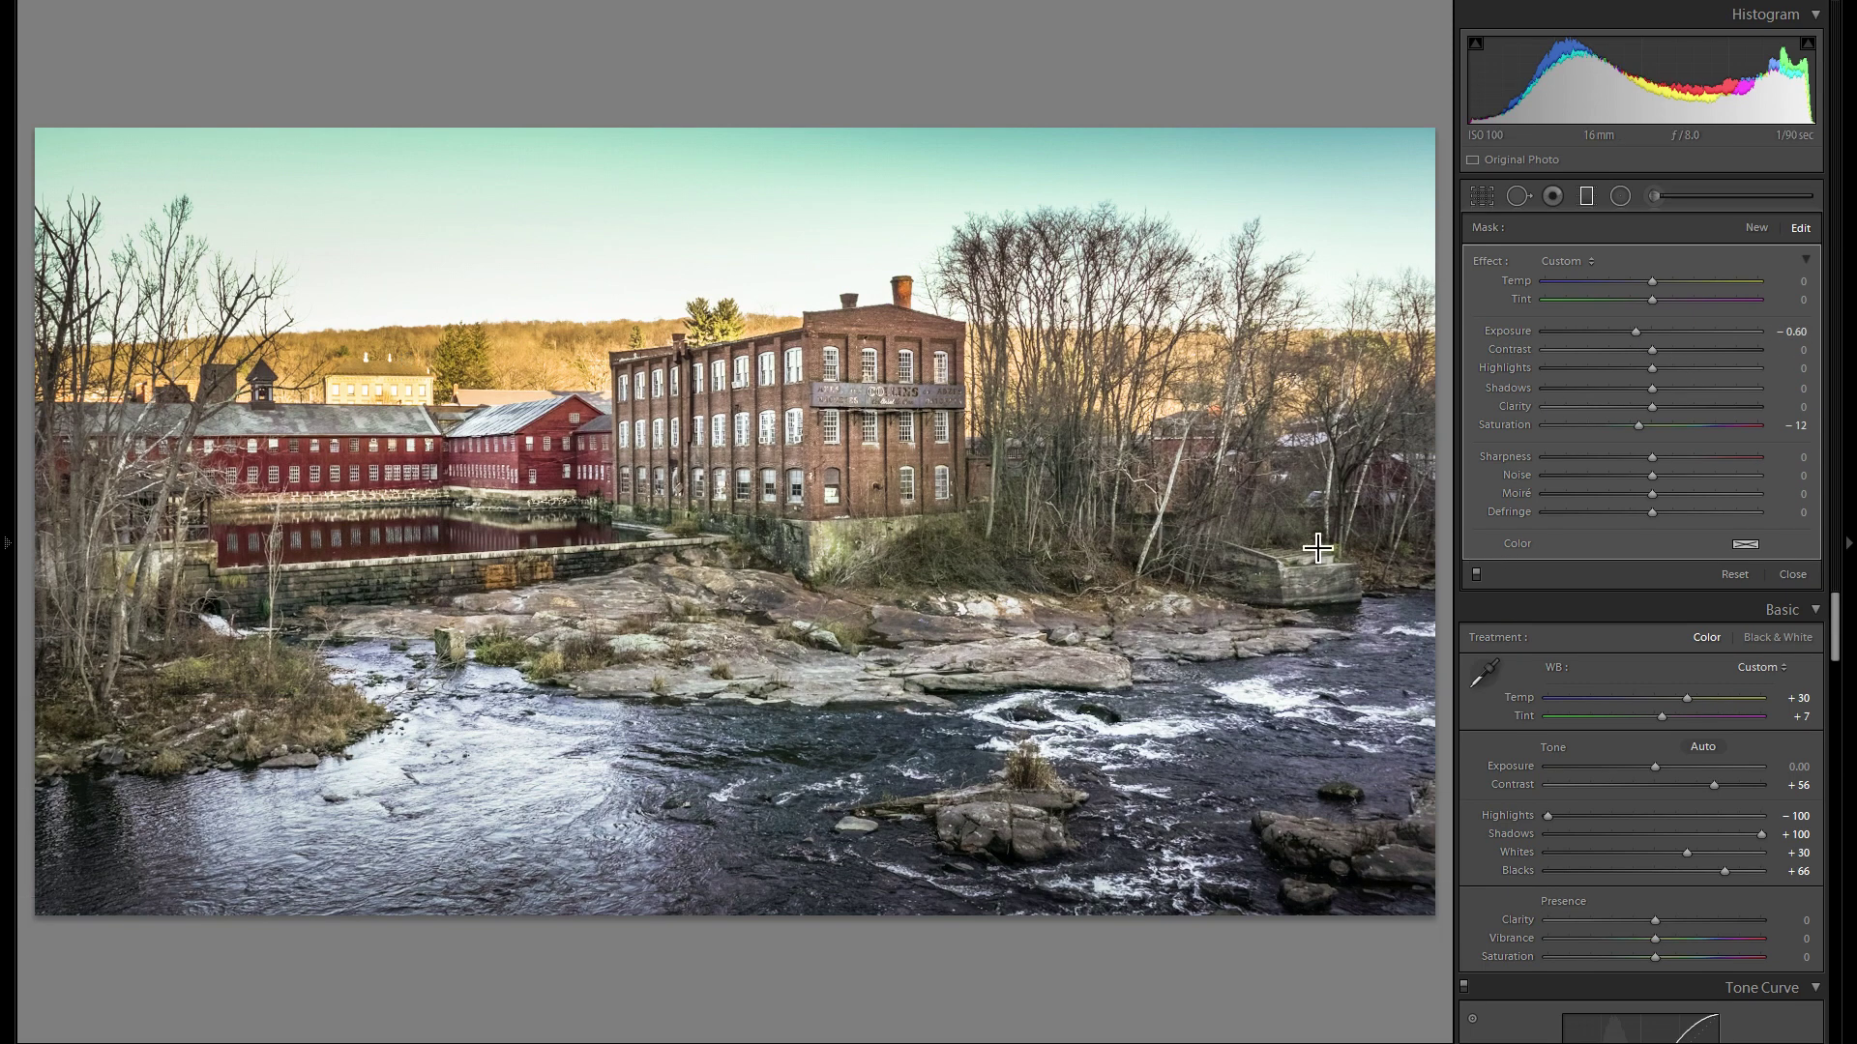
Delete the river's graduated filter for comparison, undo the deletion, and close the Graduated Filter tool.
{"action": "right_click", "coordinate": [661, 795]}
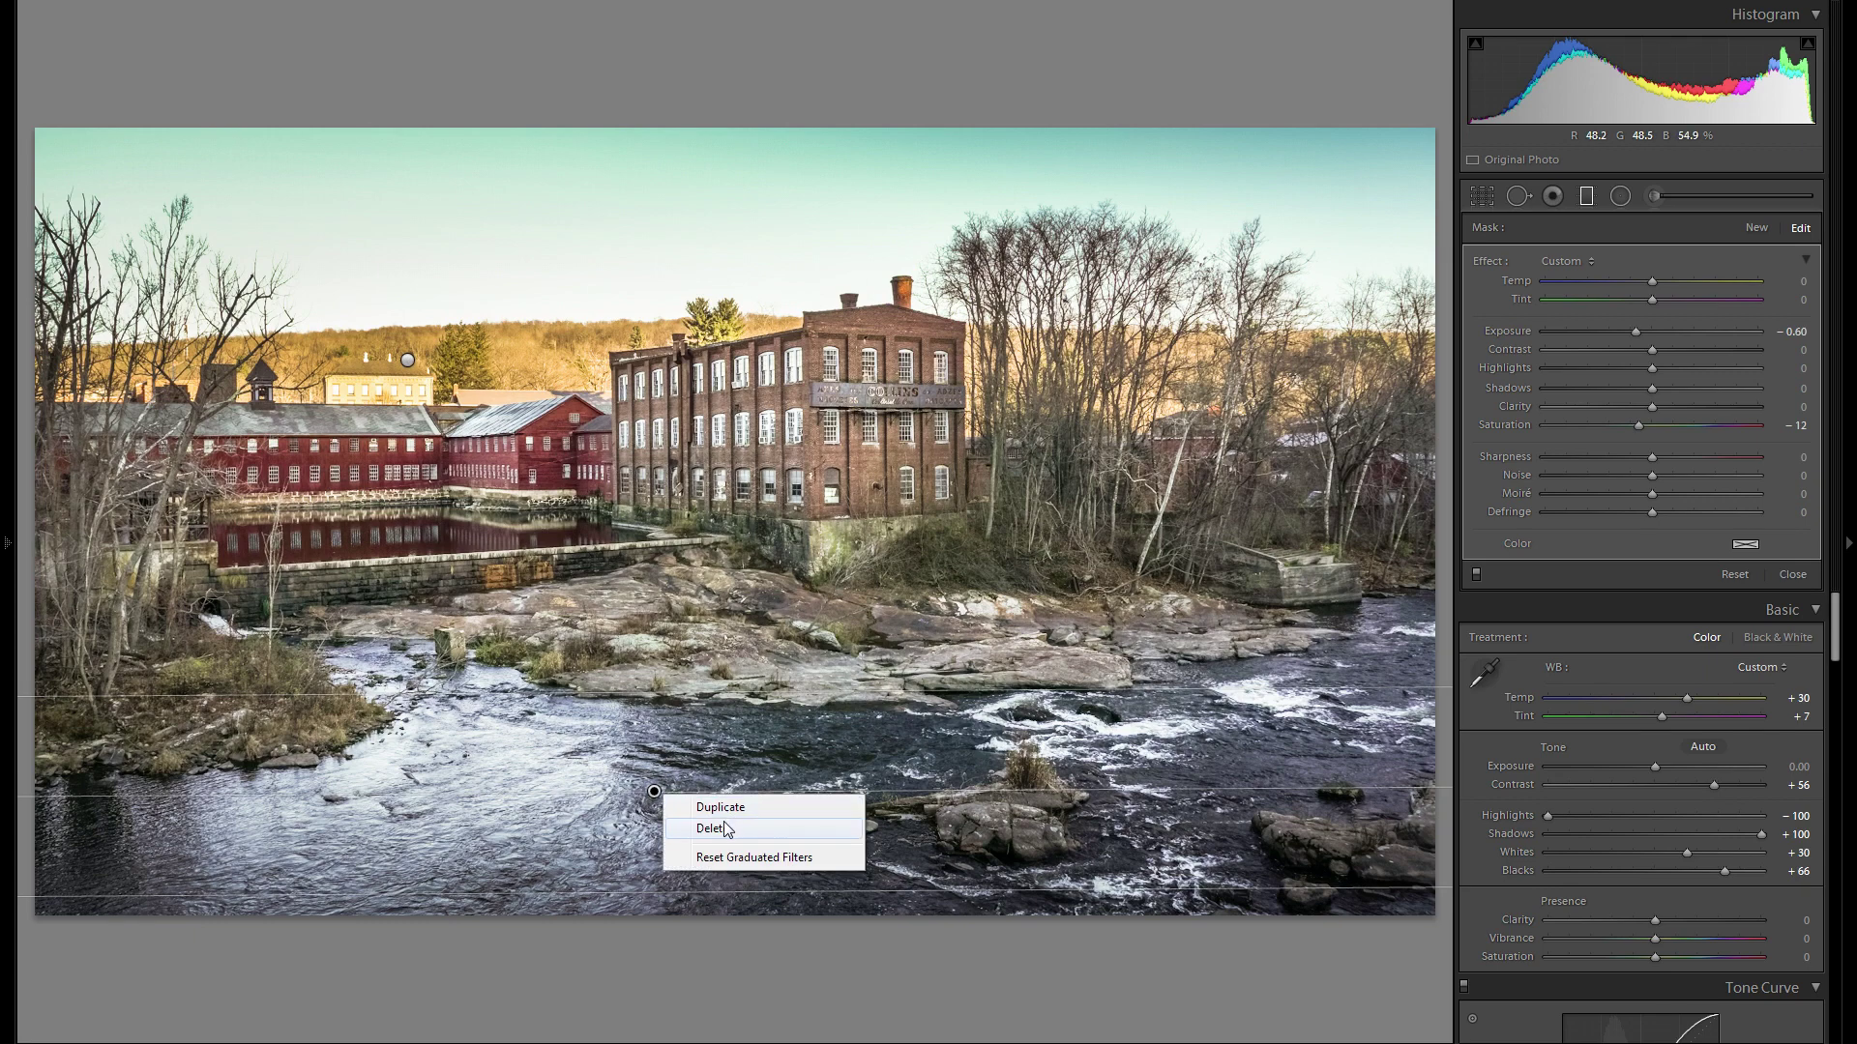
{"action": "left_click", "coordinate": [706, 829]}
{"action": "key", "text": "ctrl+z"}
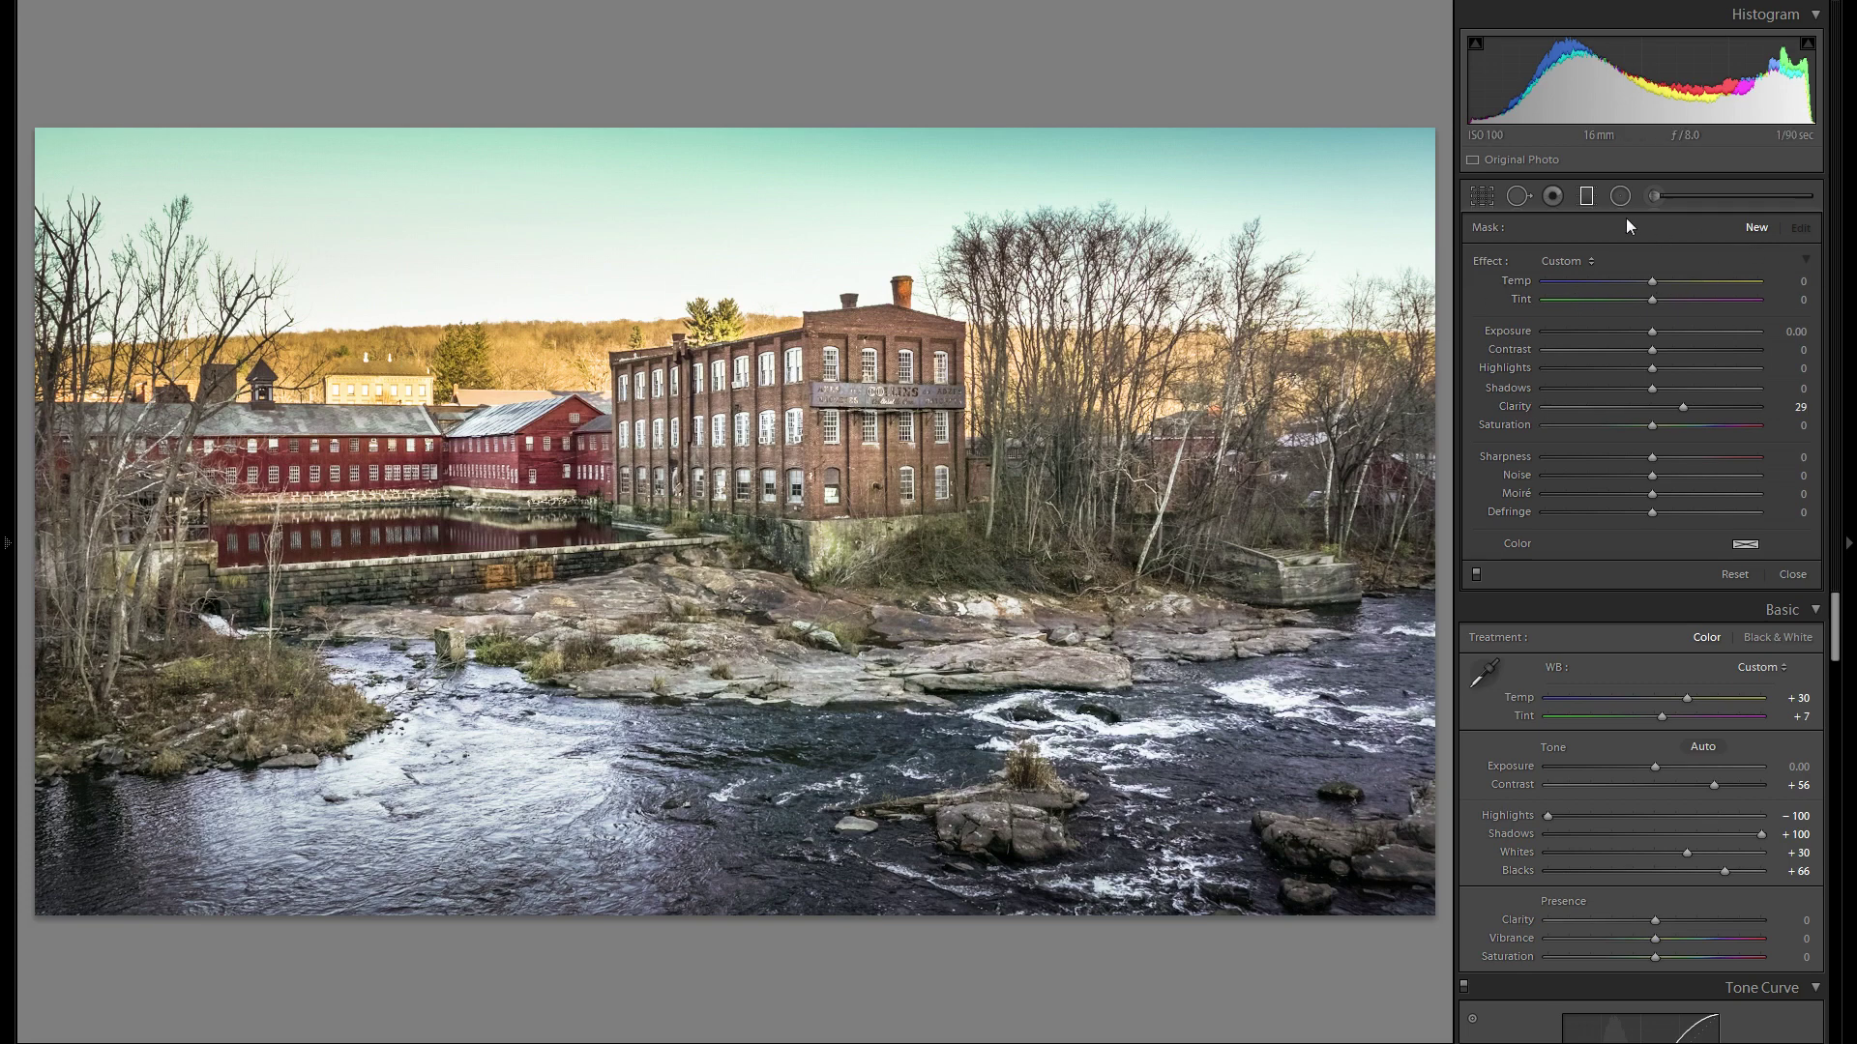
{"action": "left_click", "coordinate": [1588, 200]}
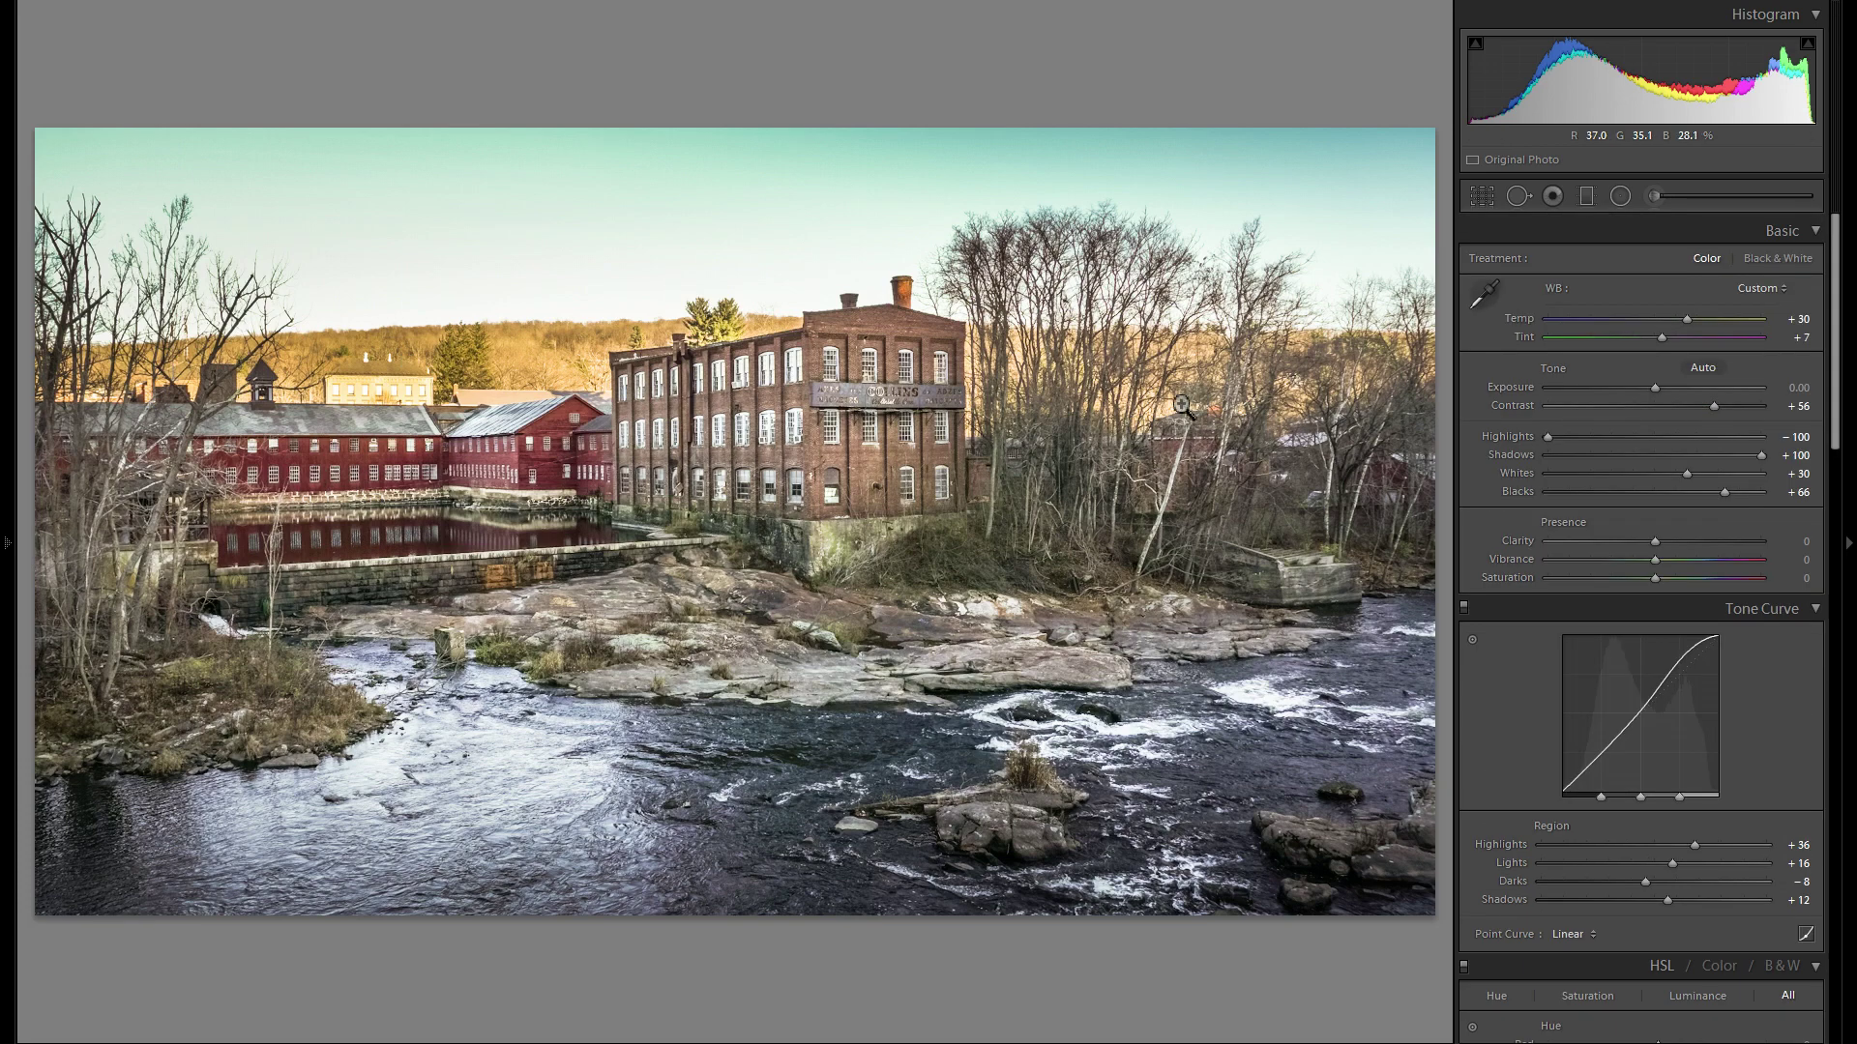
Add a near-vertical graduated filter running from the right-hand trees across the brick building, with Clarity 0 and Exposure −0.27.
{"action": "left_click", "coordinate": [1586, 191]}
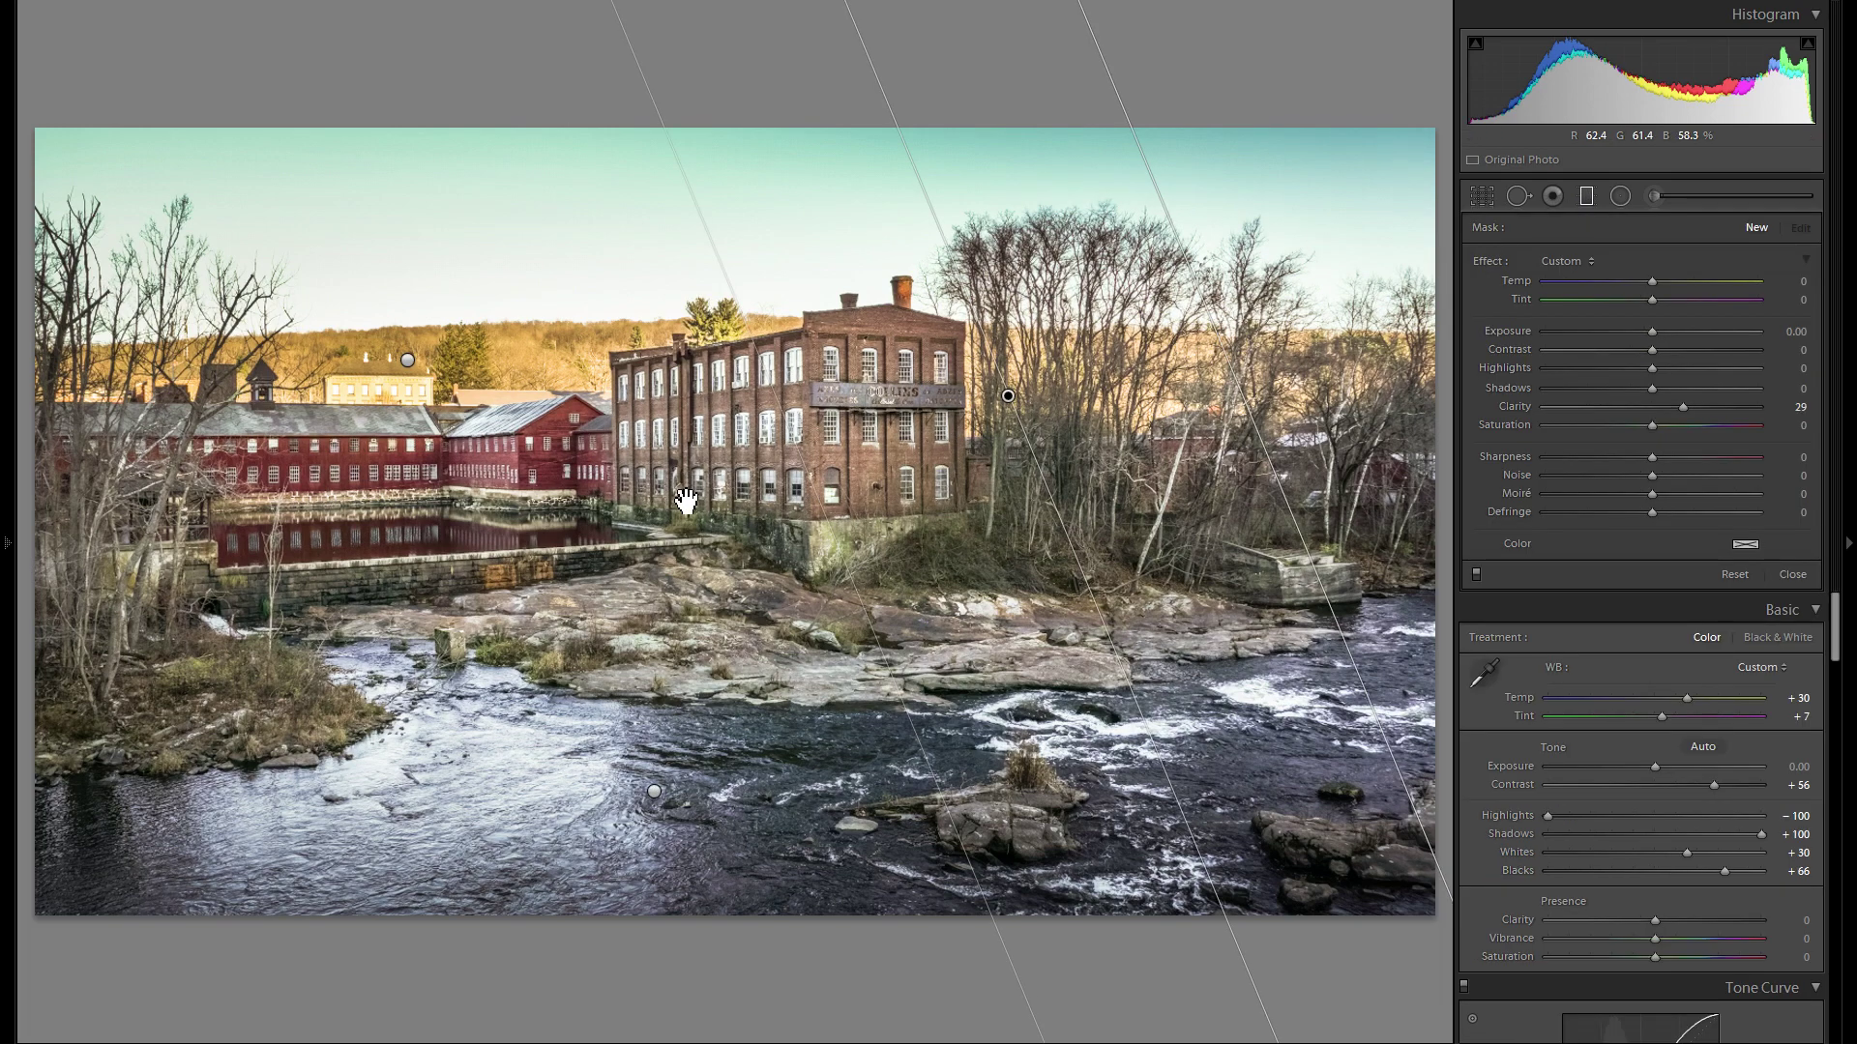
{"action": "left_click_drag", "start_coordinate": [677, 416], "coordinate": [583, 386]}
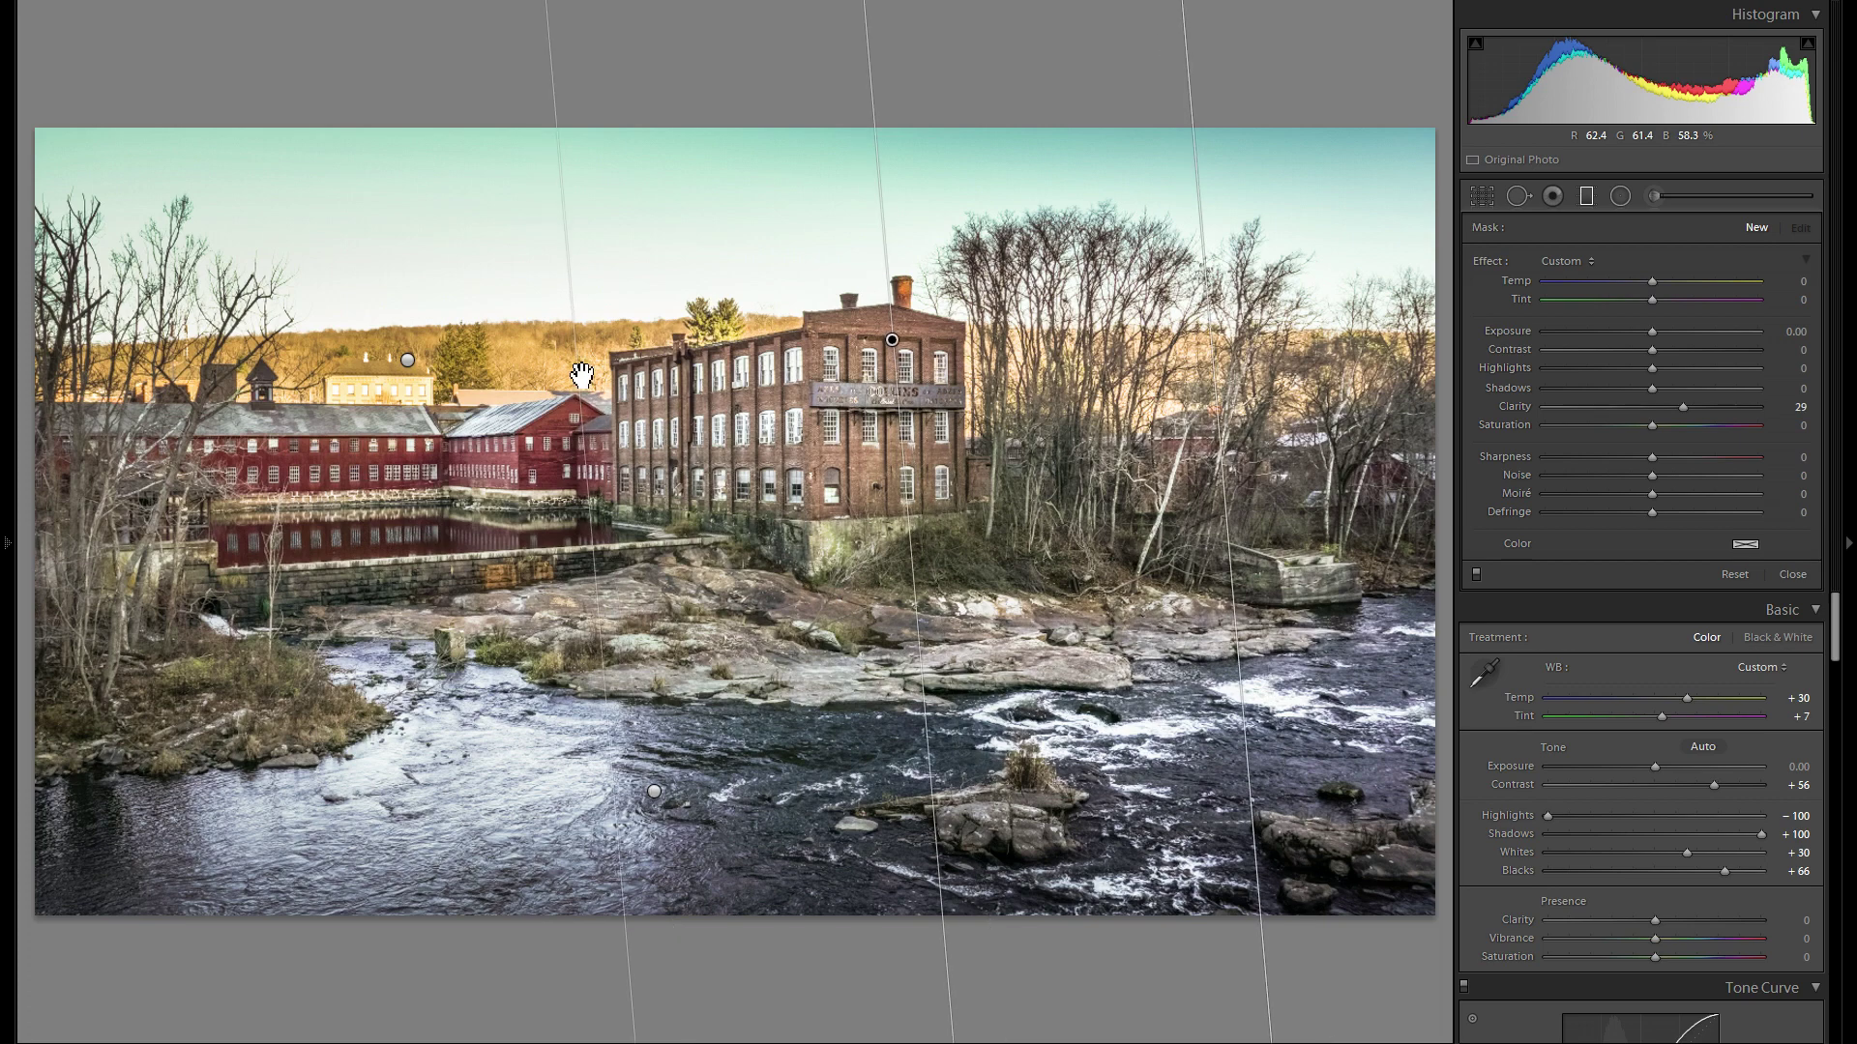
{"action": "double_click", "coordinate": [1513, 409]}
{"action": "left_click_drag", "start_coordinate": [1651, 331], "coordinate": [1644, 333]}
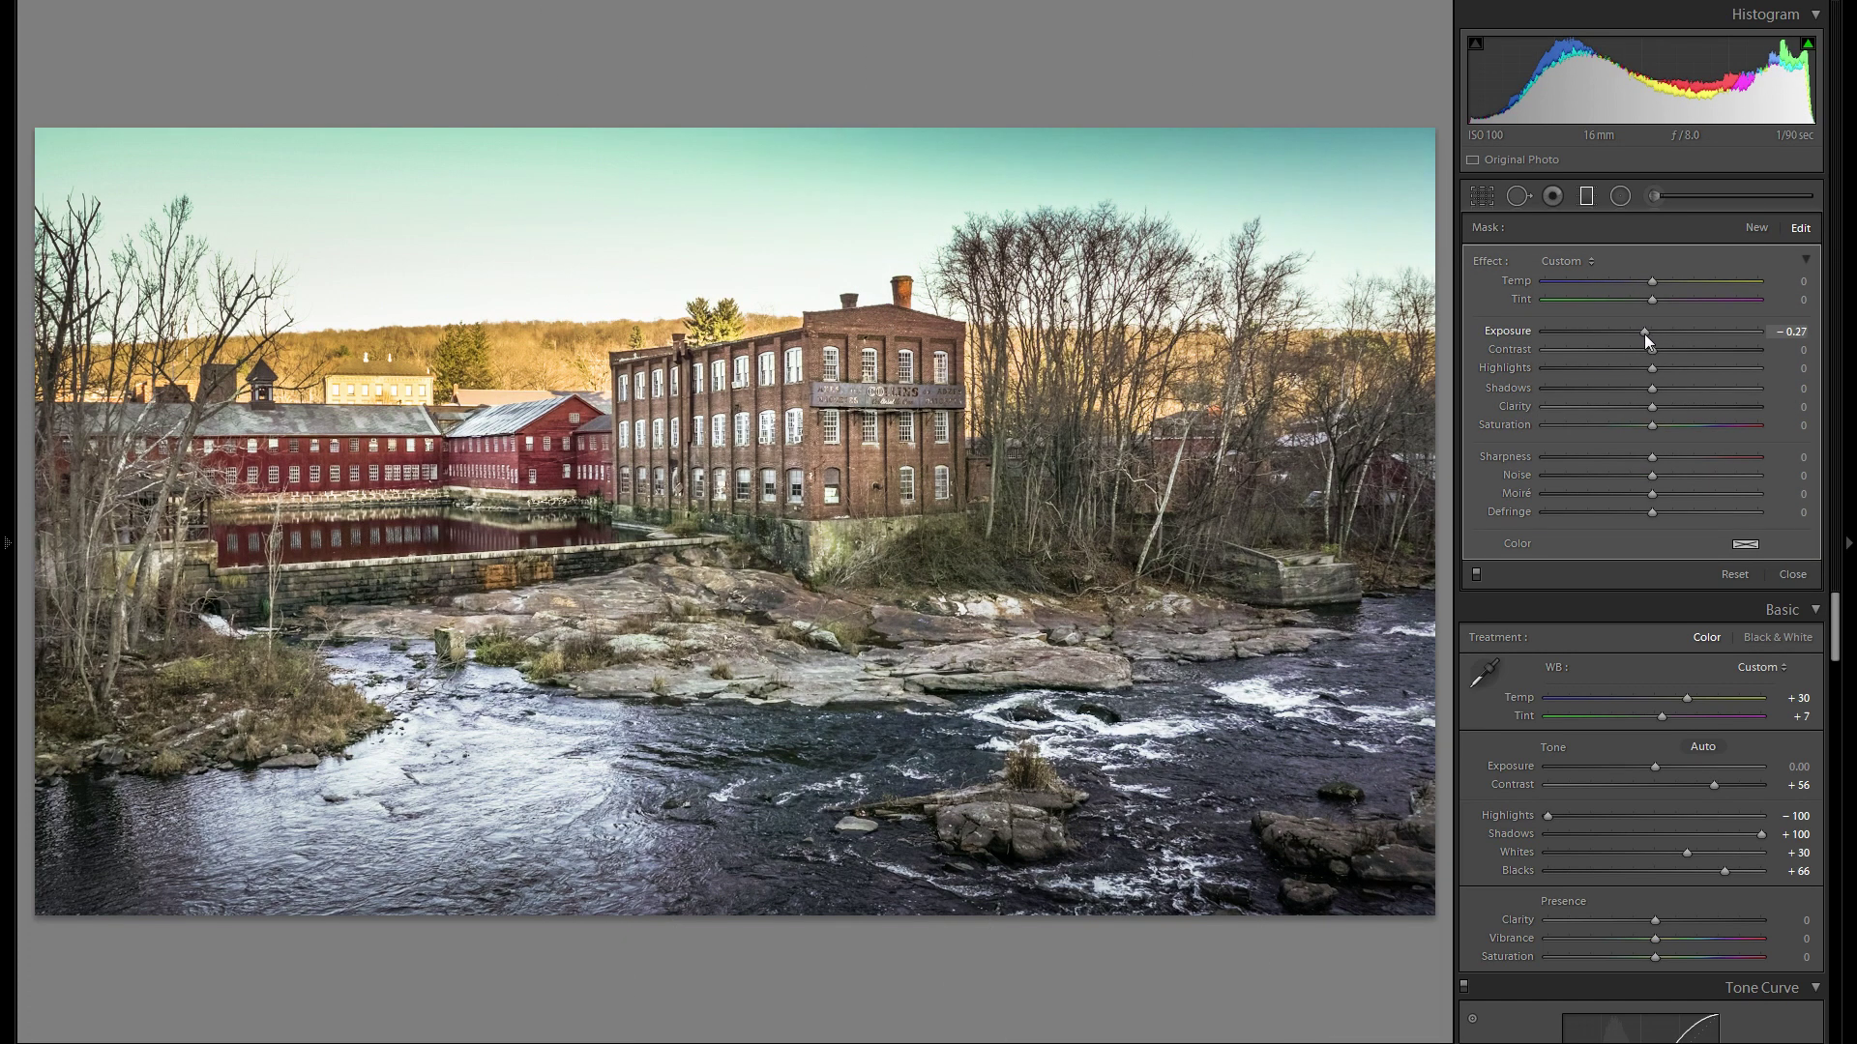
Add a new diagonal graduated filter centred on the rocks below the brick building, with Clarity 0 and Exposure 0.27.
{"action": "left_click", "coordinate": [1755, 228]}
{"action": "left_click_drag", "start_coordinate": [635, 395], "coordinate": [690, 760]}
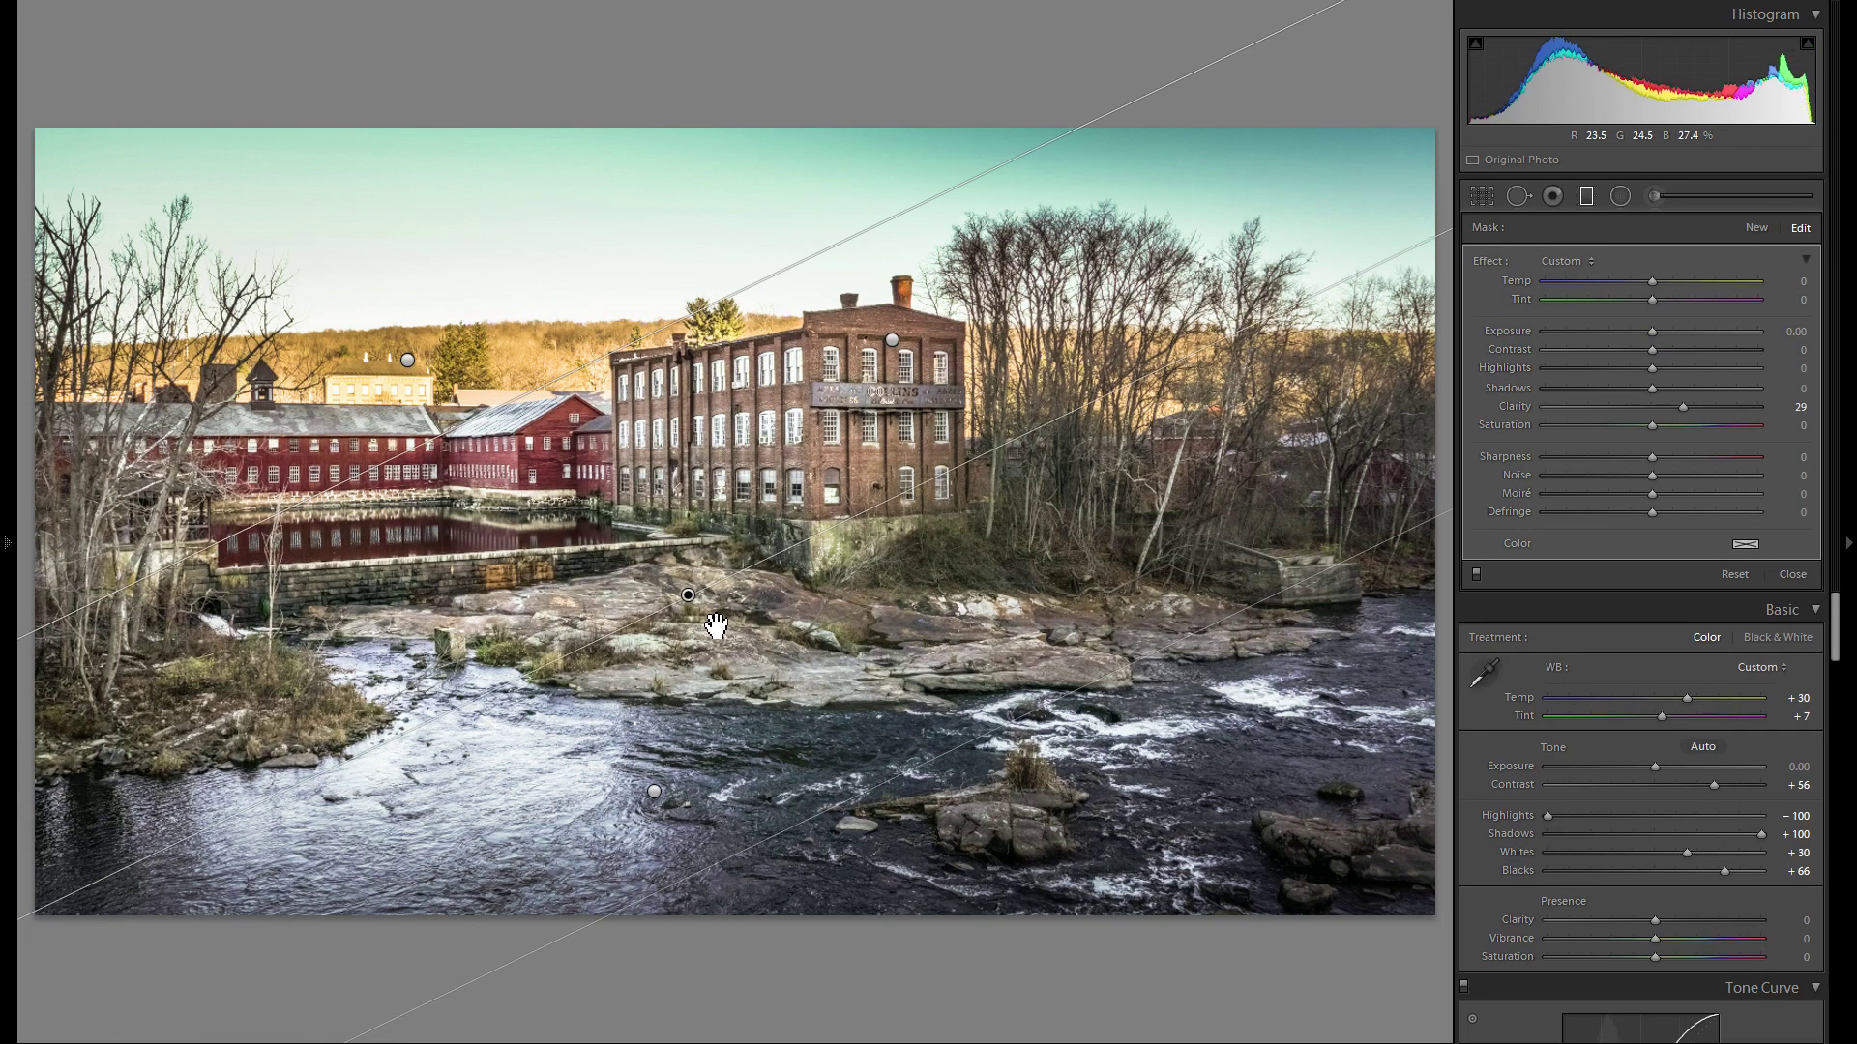
{"action": "double_click", "coordinate": [1514, 407]}
{"action": "left_click_drag", "start_coordinate": [1652, 332], "coordinate": [1661, 331]}
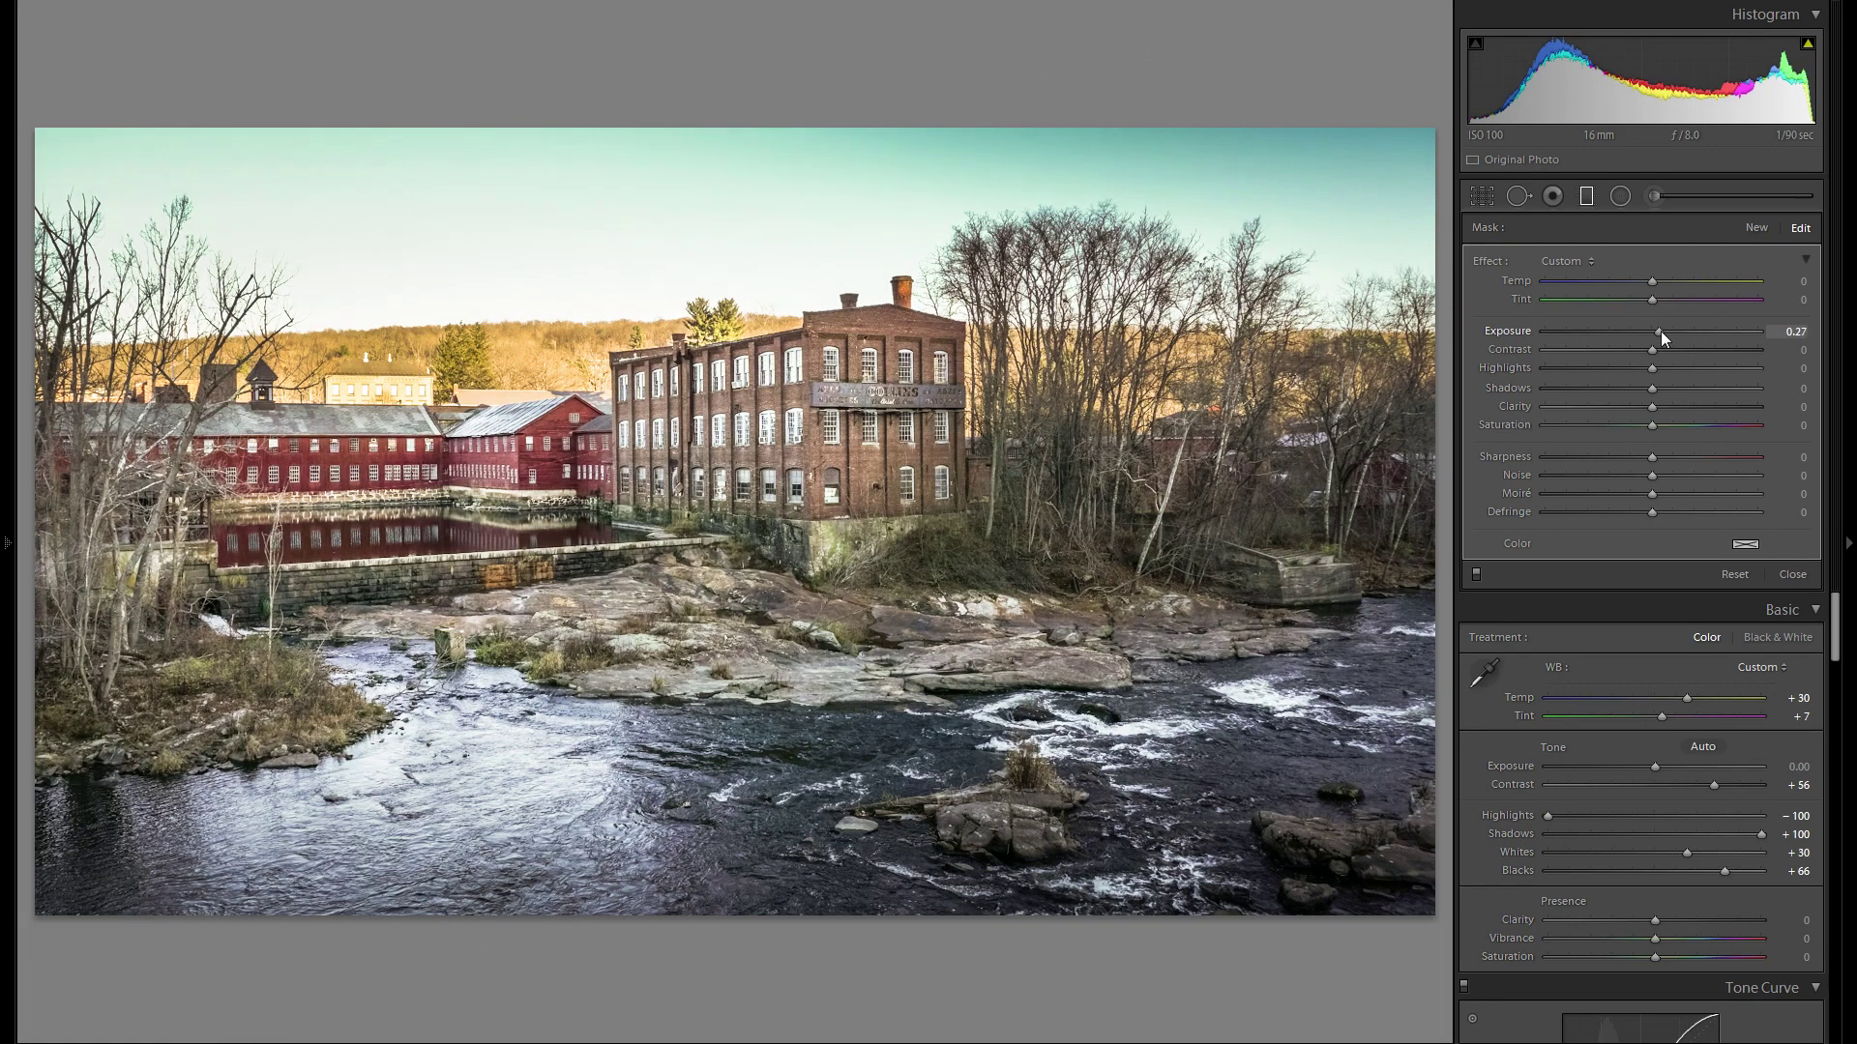
Set the rocks' diagonal graduated filter to Exposure 0.20 and shift it slightly toward the dammed pool.
{"action": "left_click_drag", "start_coordinate": [1661, 337], "coordinate": [1658, 334]}
{"action": "left_click", "coordinate": [407, 360]}
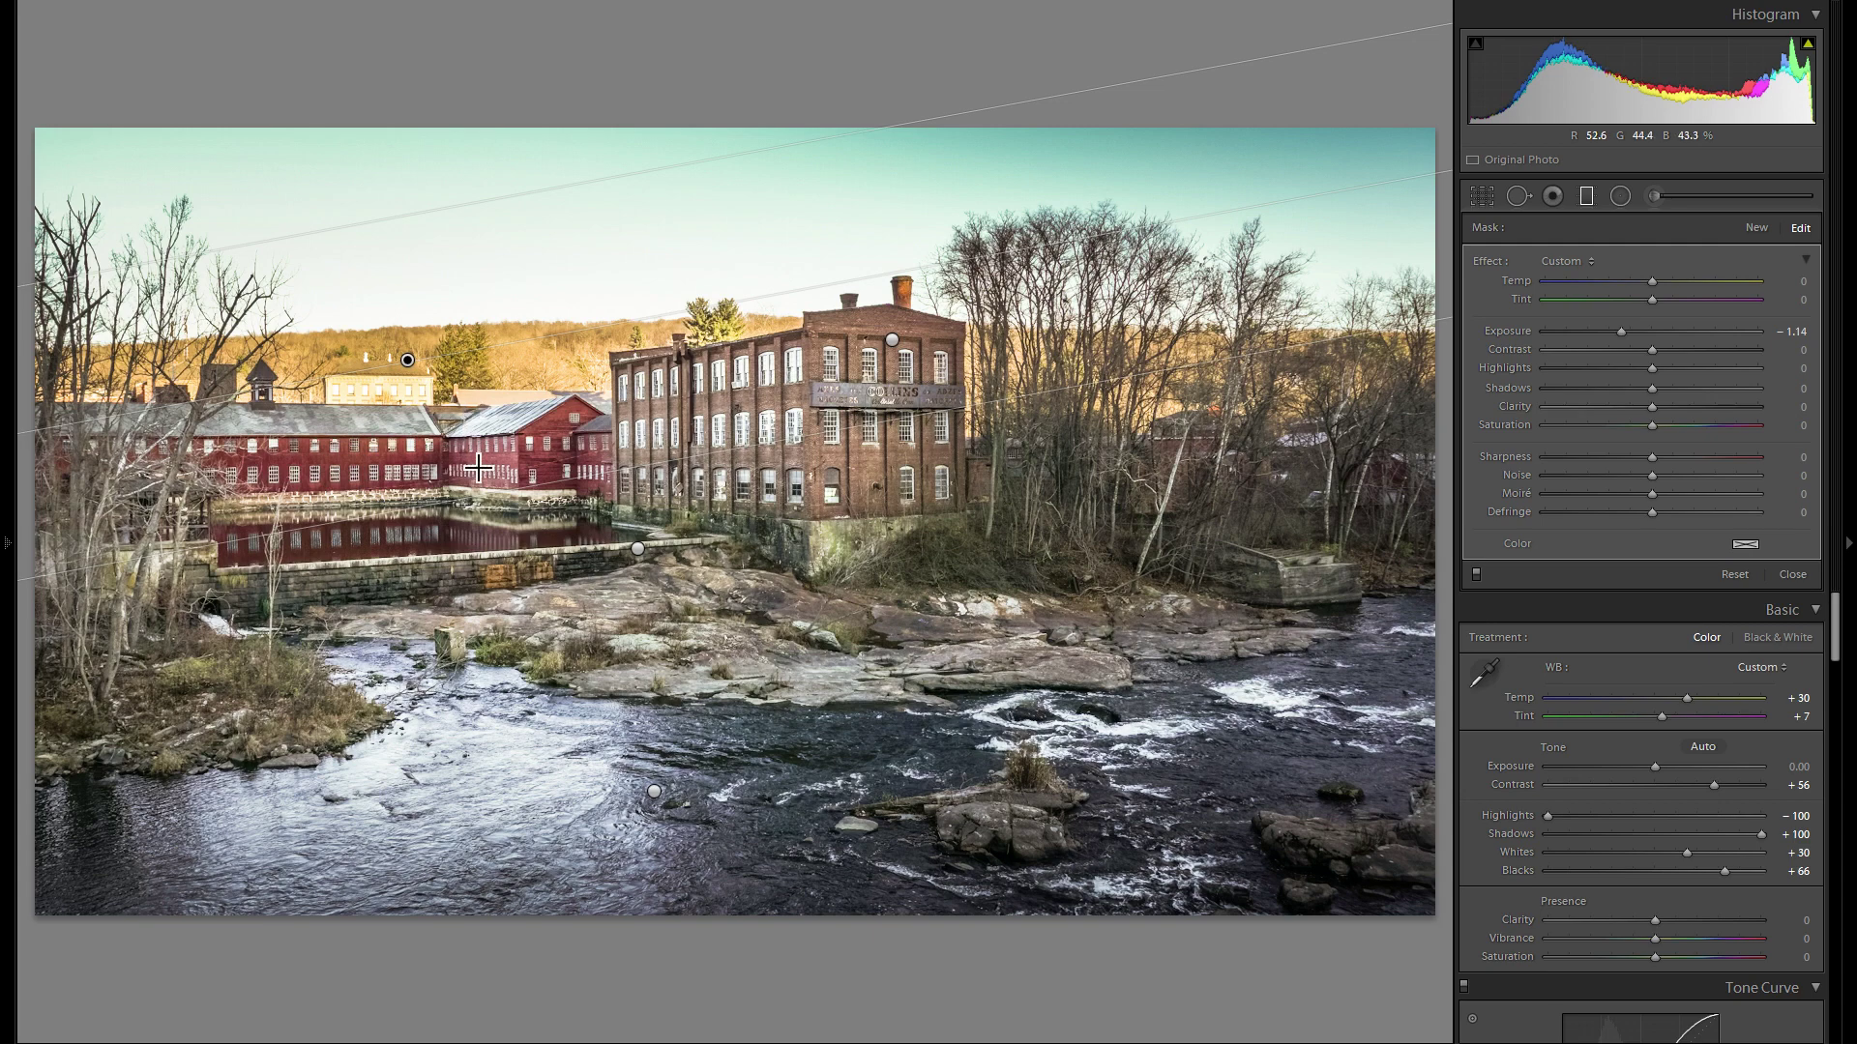
{"action": "left_click", "coordinate": [639, 550]}
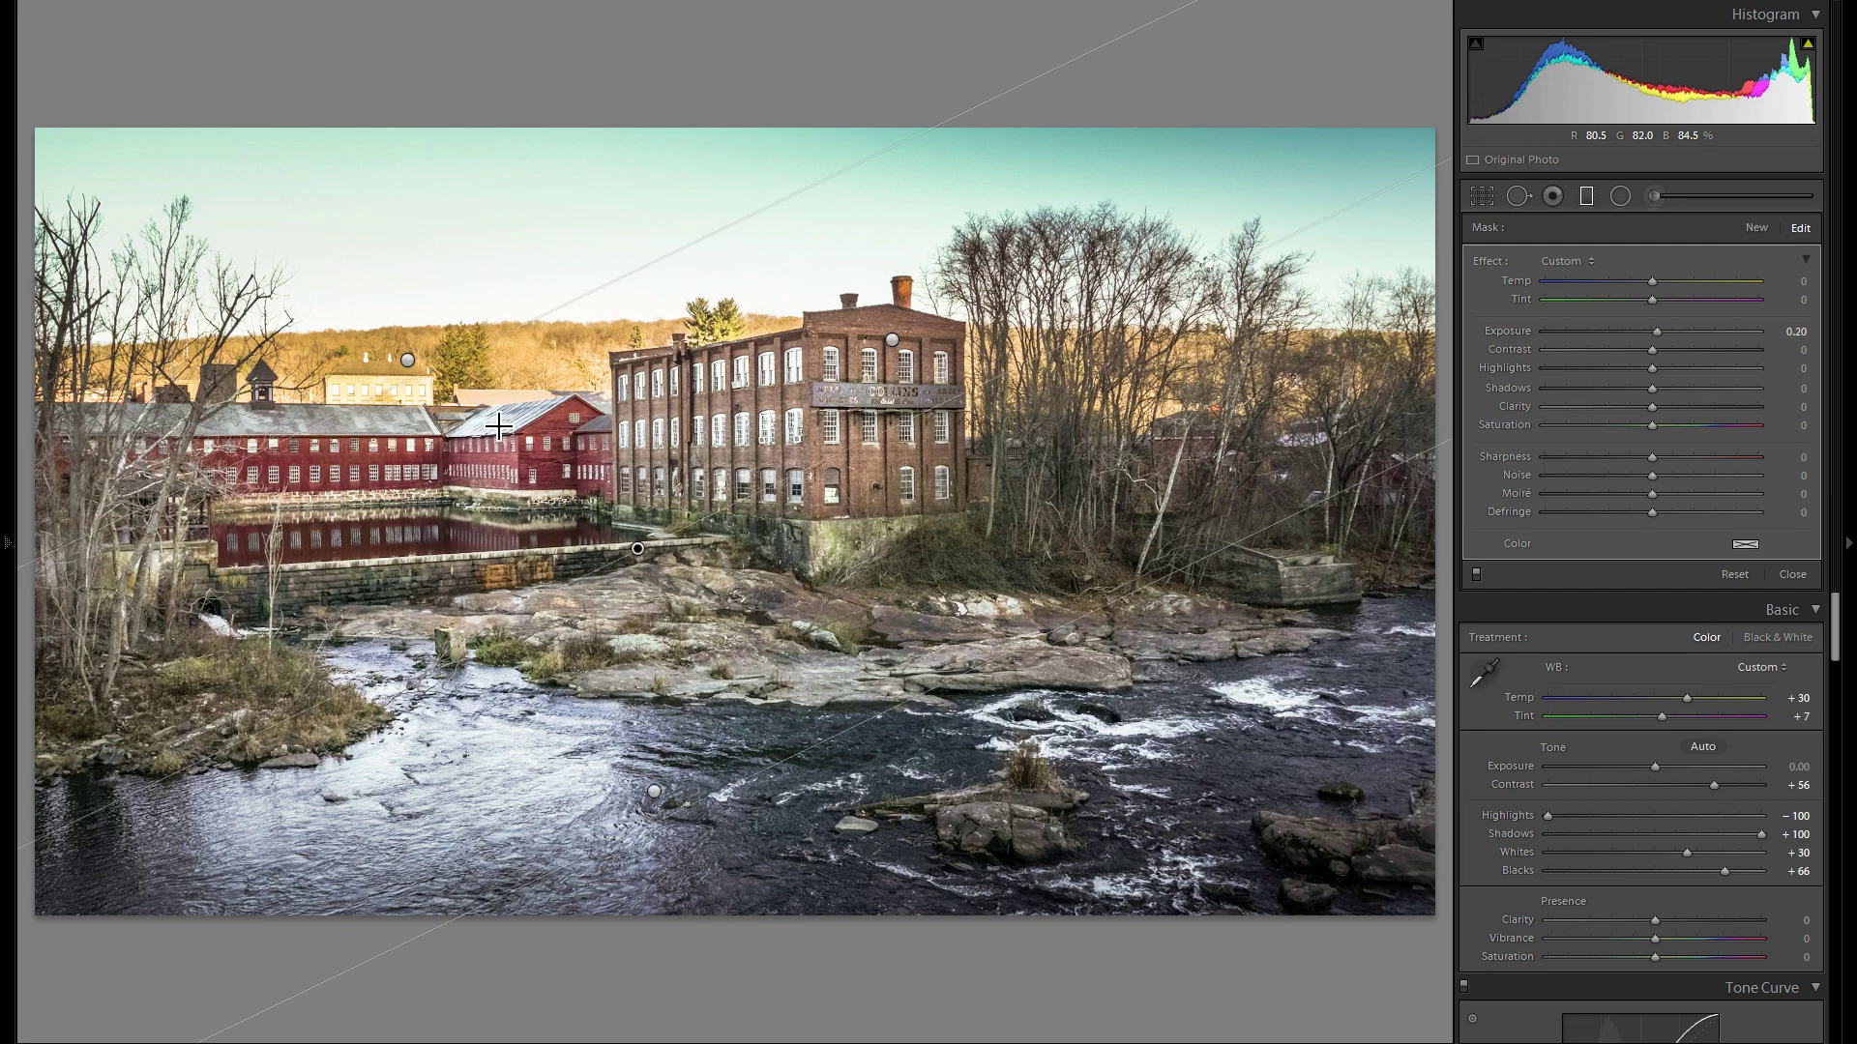
{"action": "left_click_drag", "start_coordinate": [646, 556], "coordinate": [595, 517]}
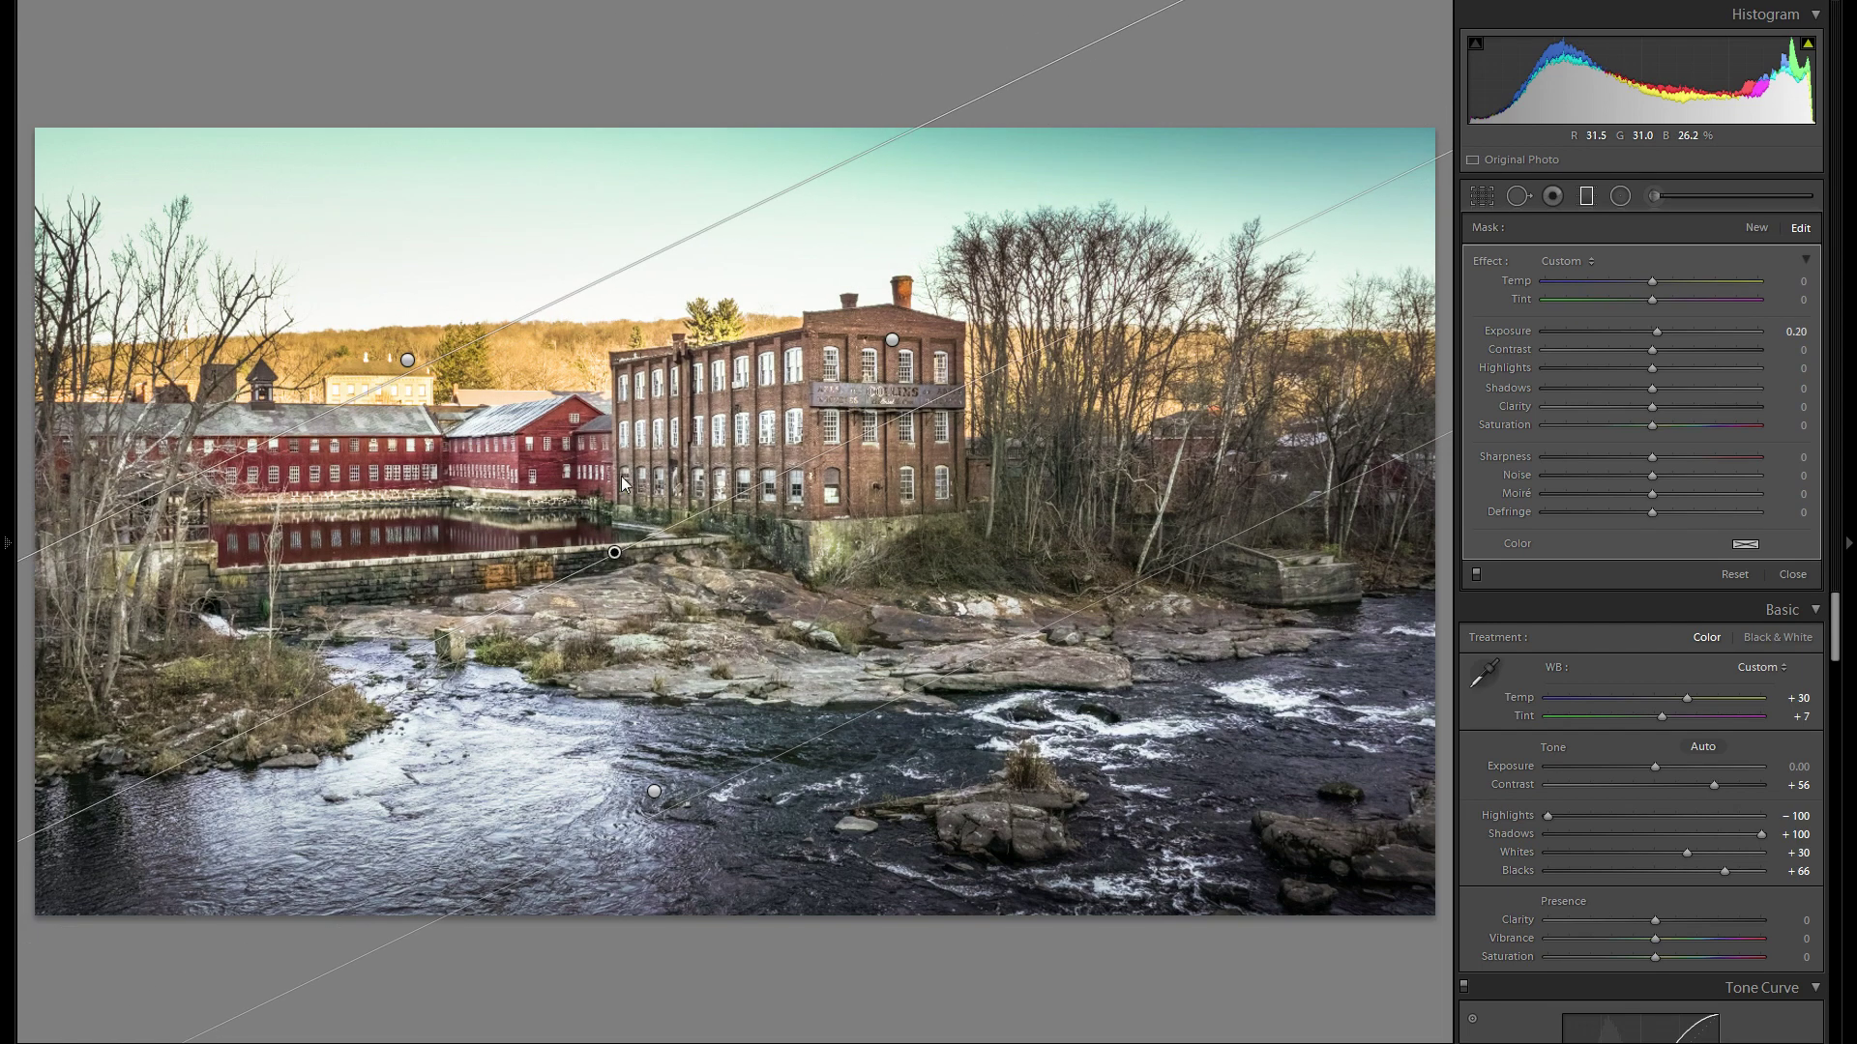
Review the sky and rocks graduated filters, and compare the photo with all graduated filters off and on.
{"action": "left_click_drag", "start_coordinate": [1675, 337], "coordinate": [1621, 332]}
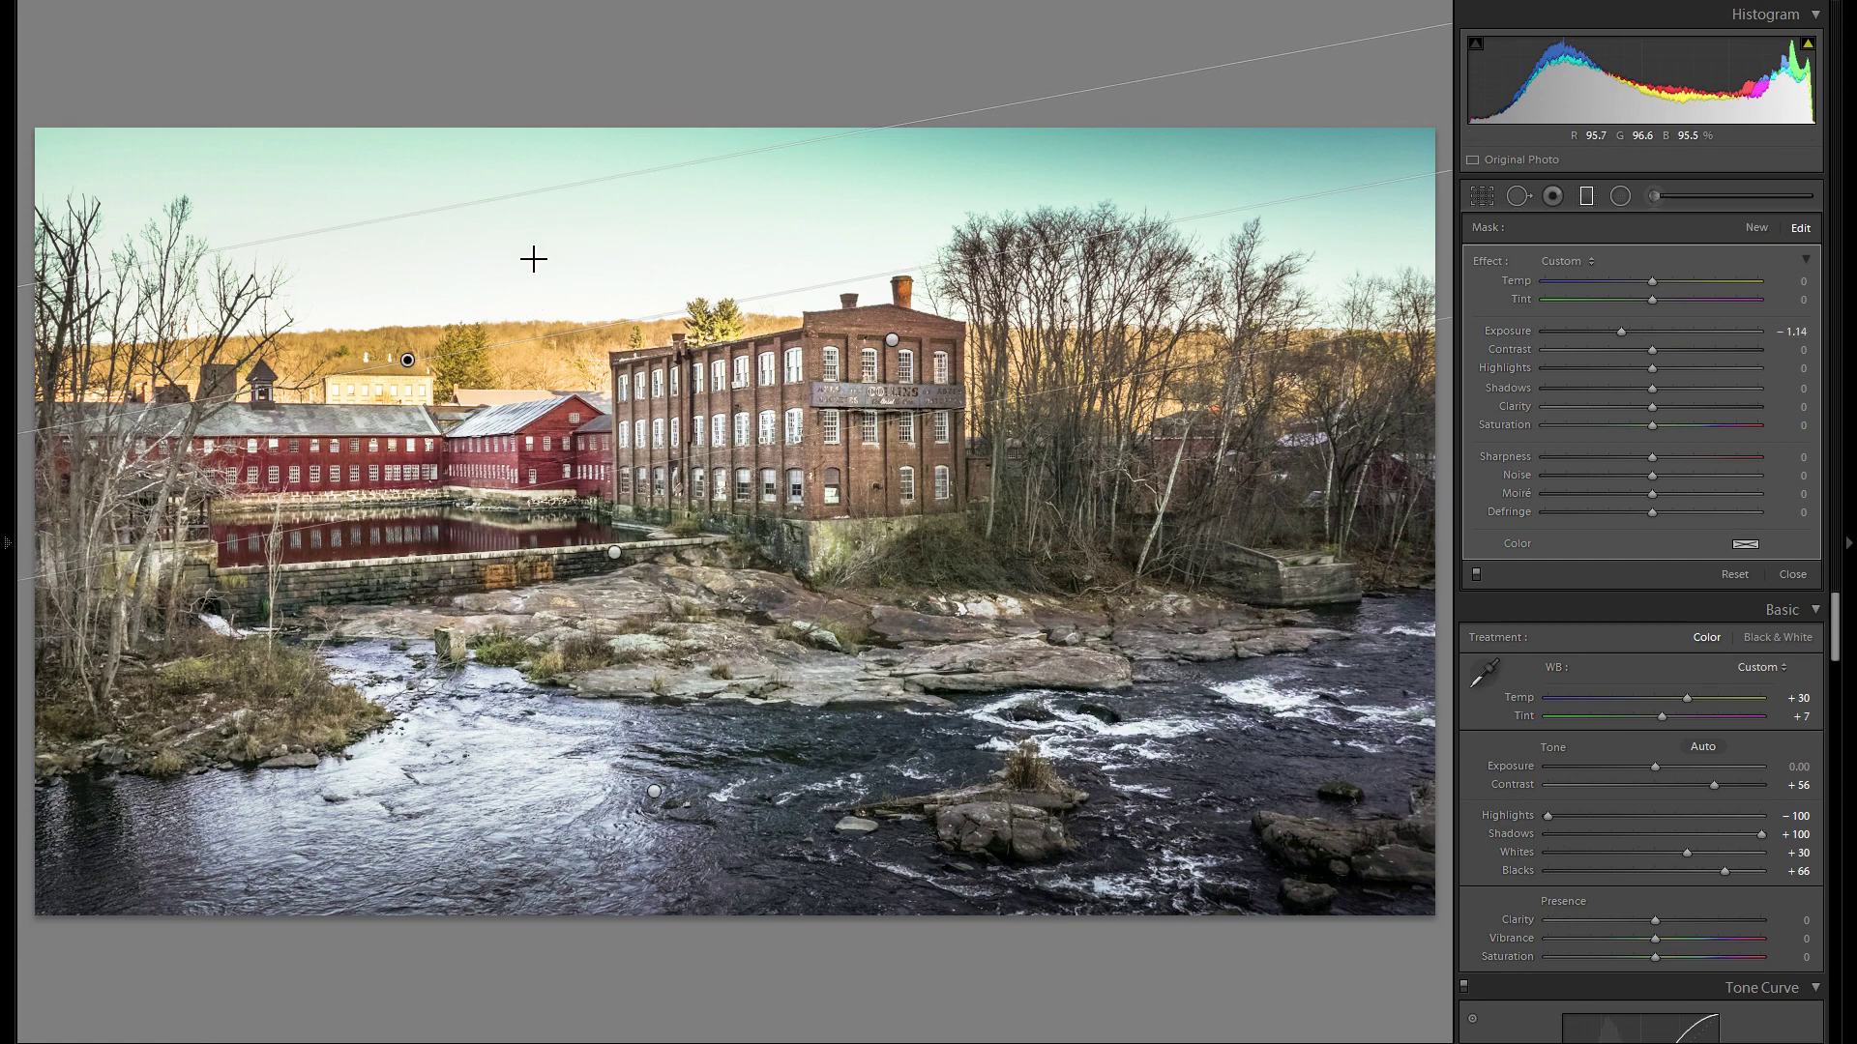
{"action": "key", "text": "ctrl+z"}
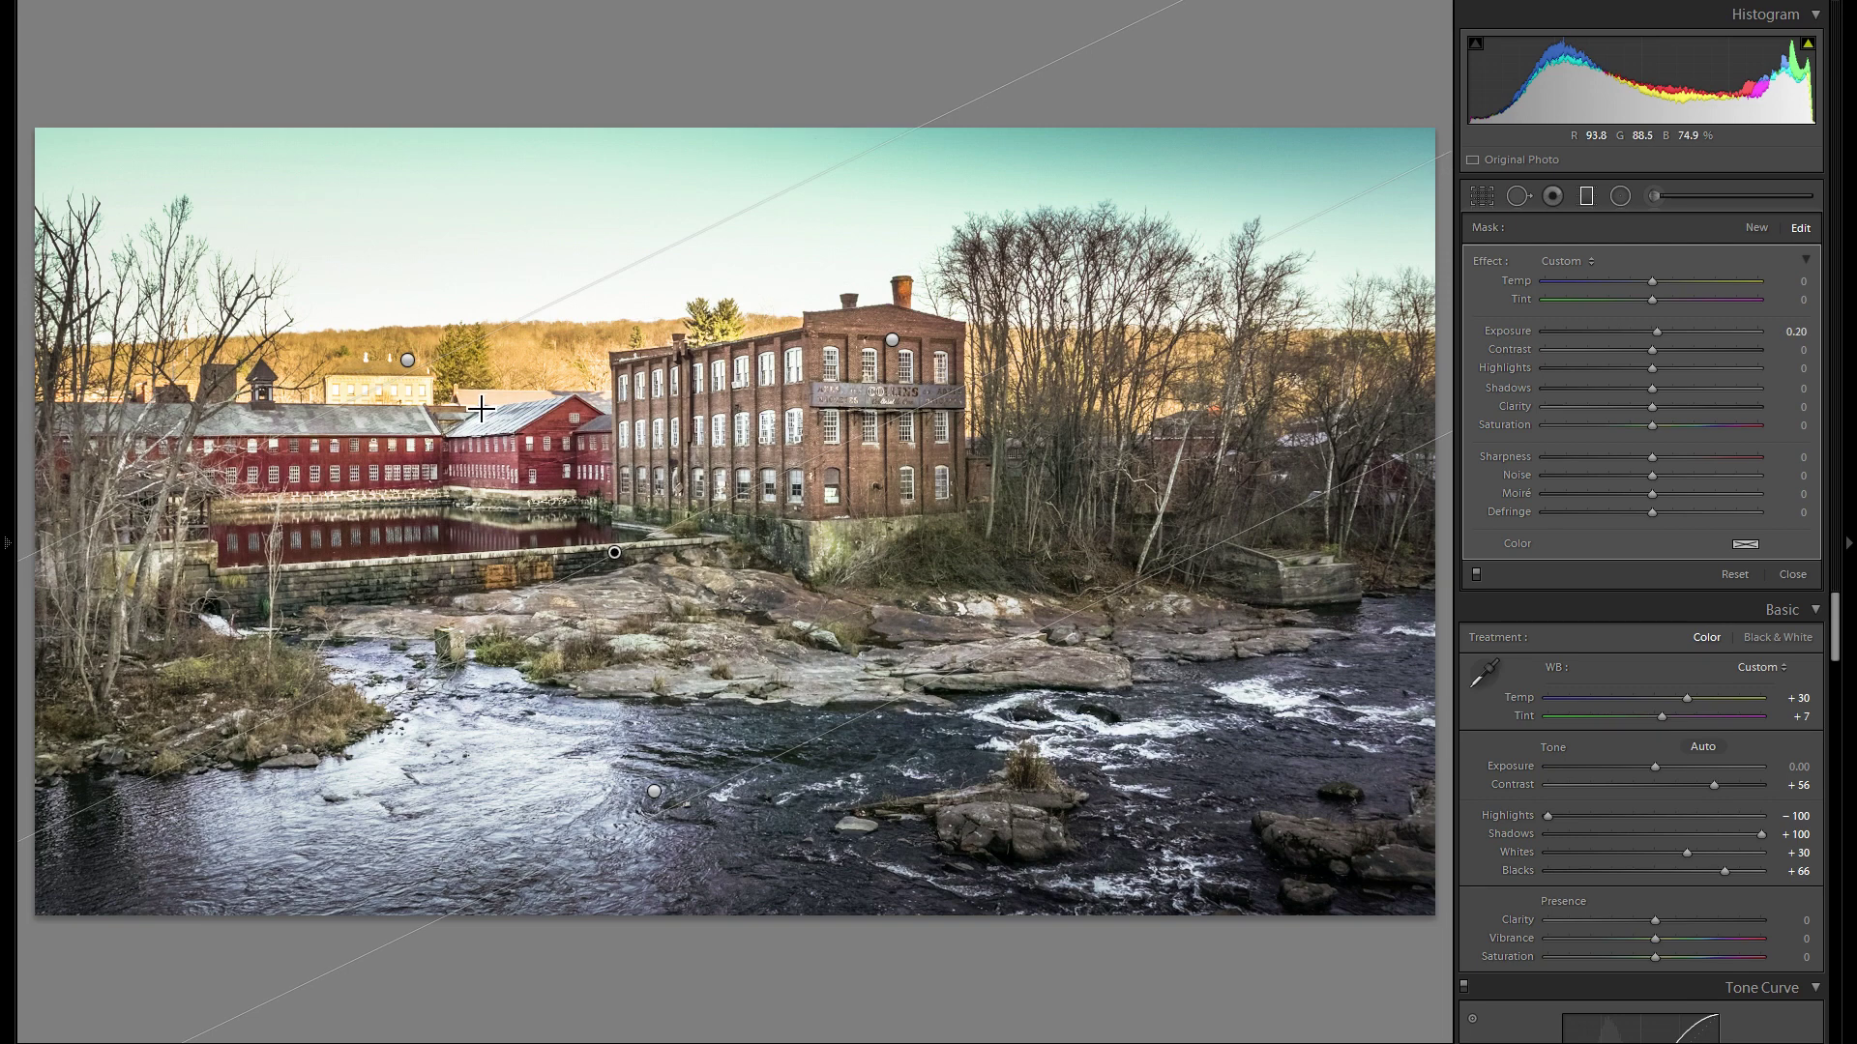
{"action": "left_click", "coordinate": [408, 361]}
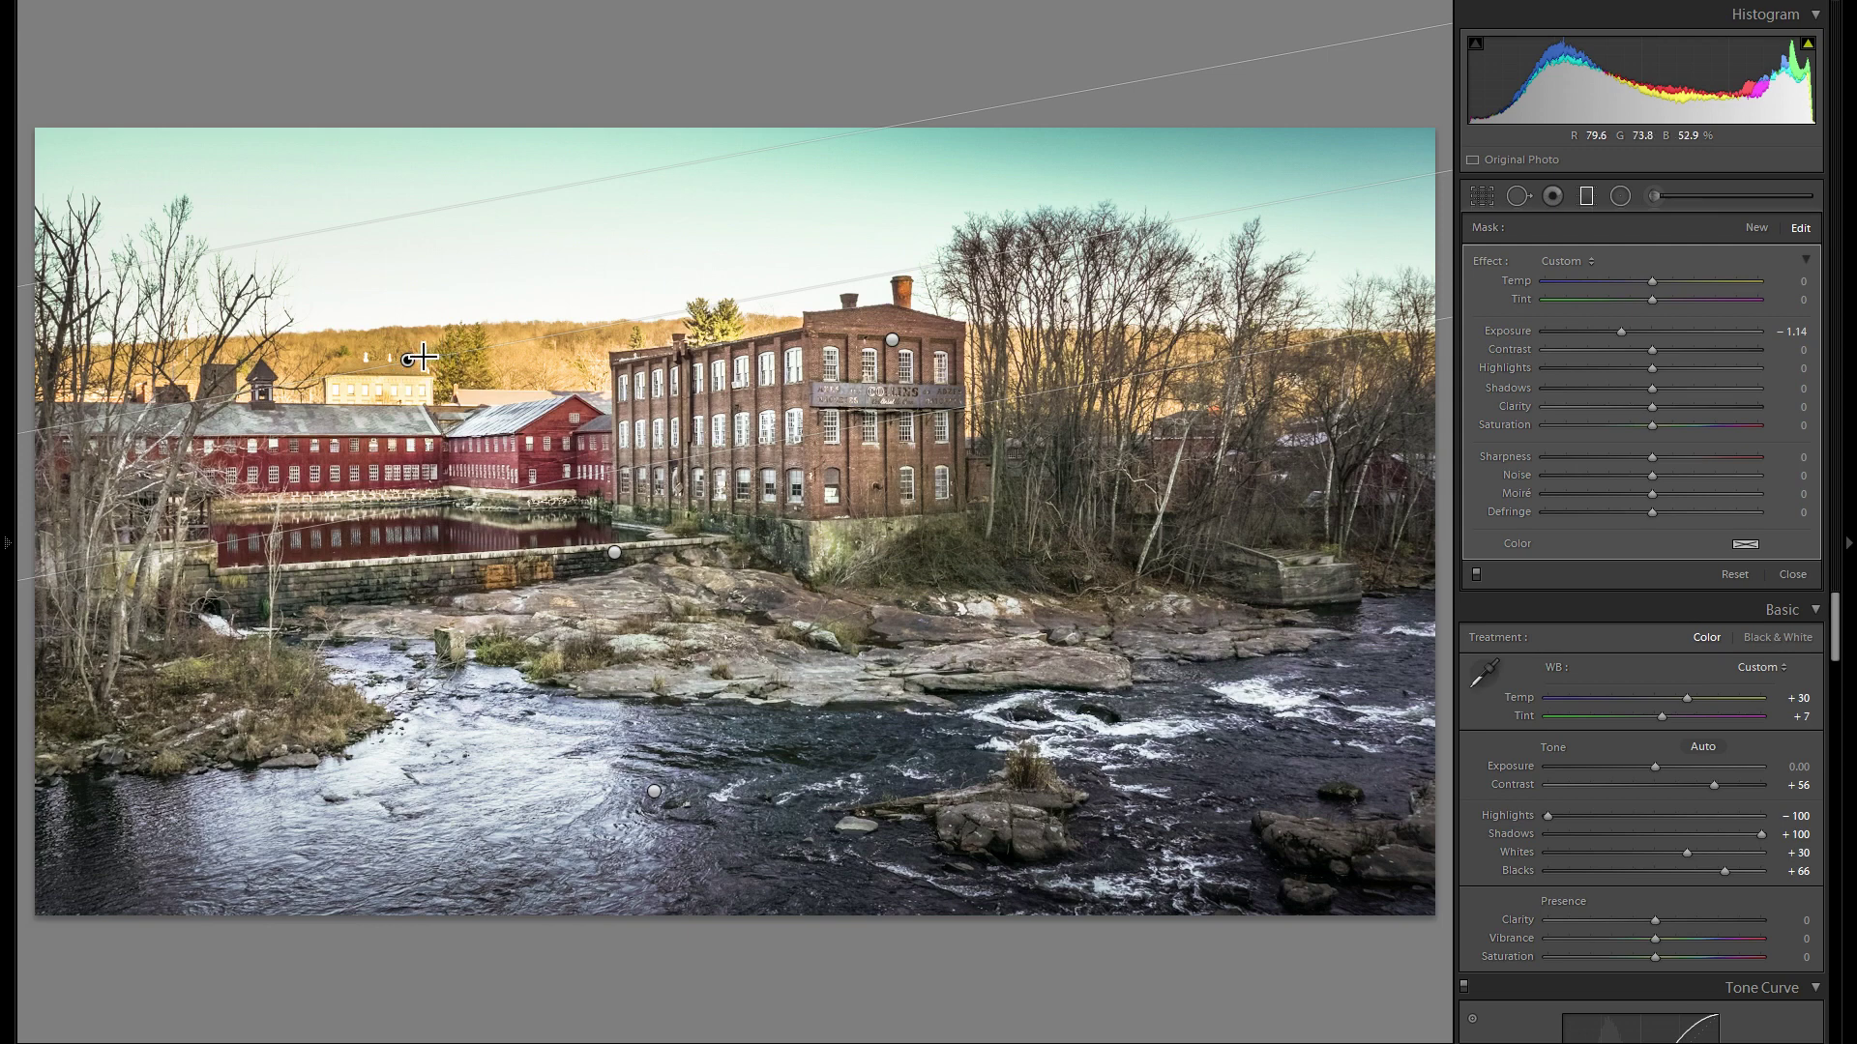
{"action": "left_click", "coordinate": [617, 555]}
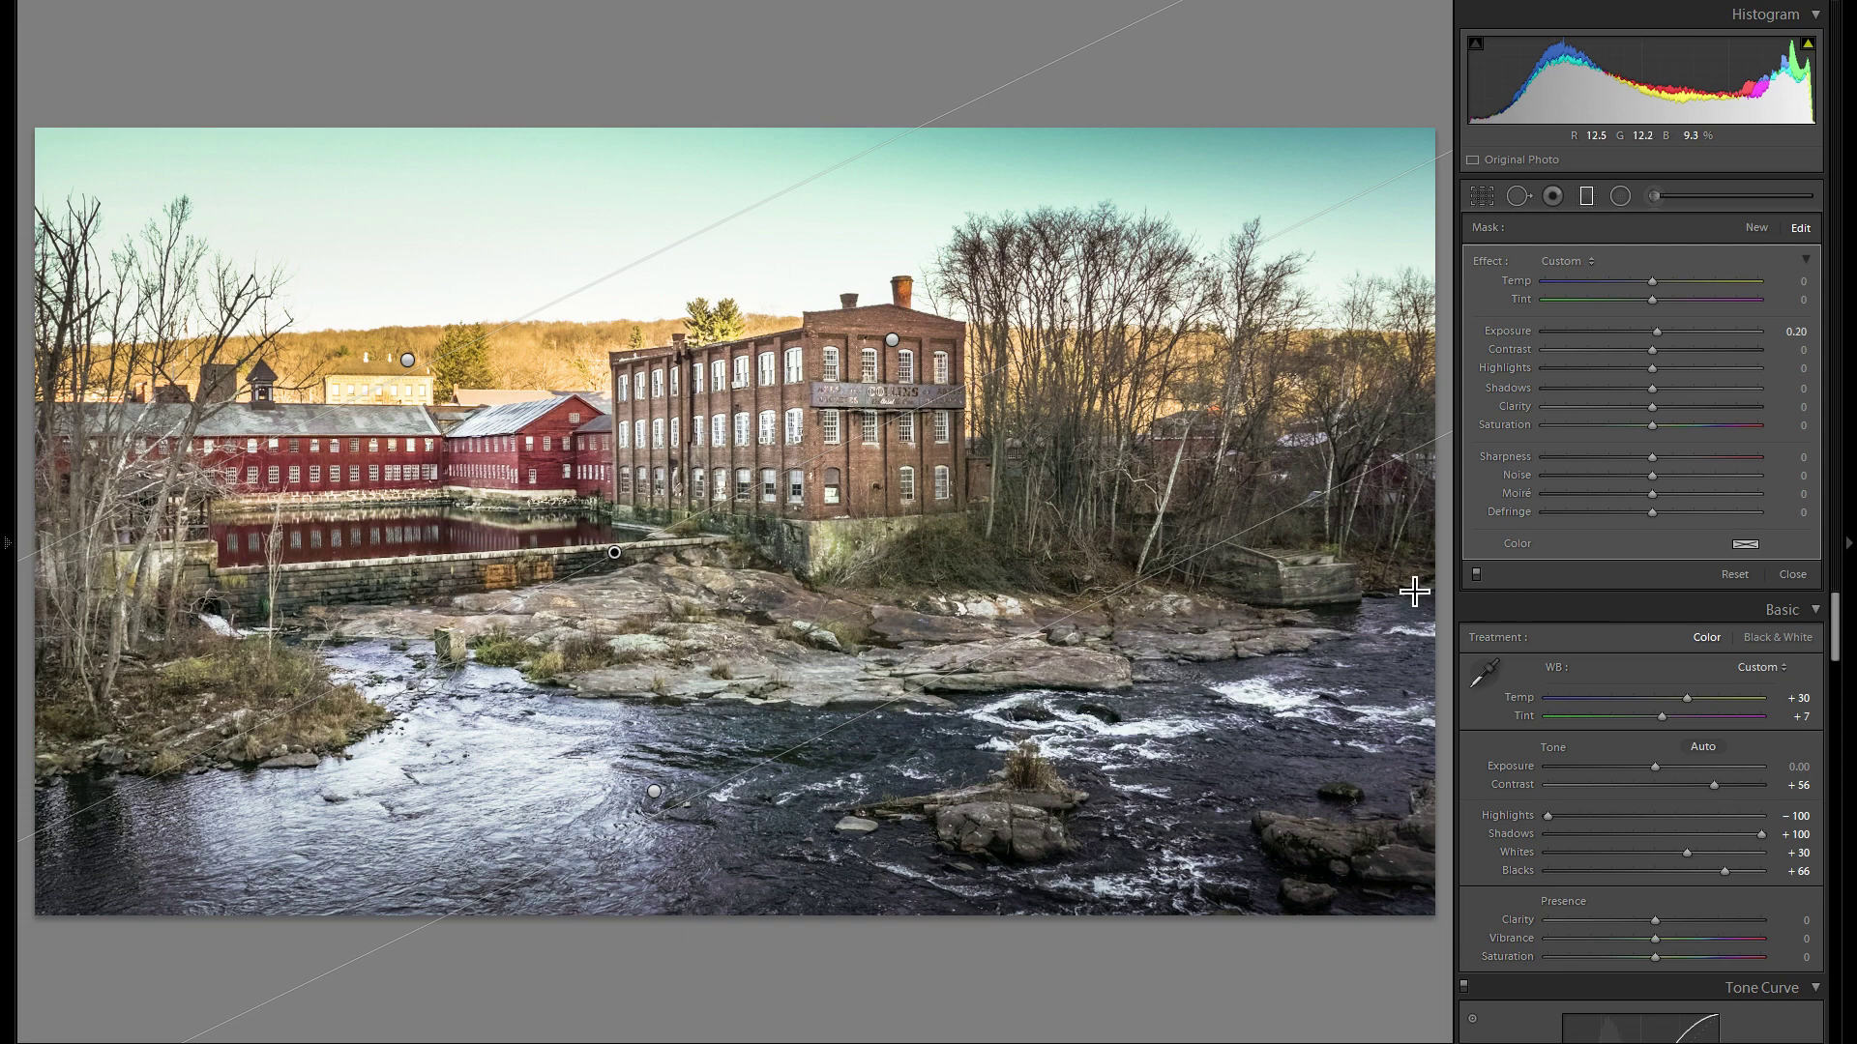
{"action": "left_click", "coordinate": [1476, 575]}
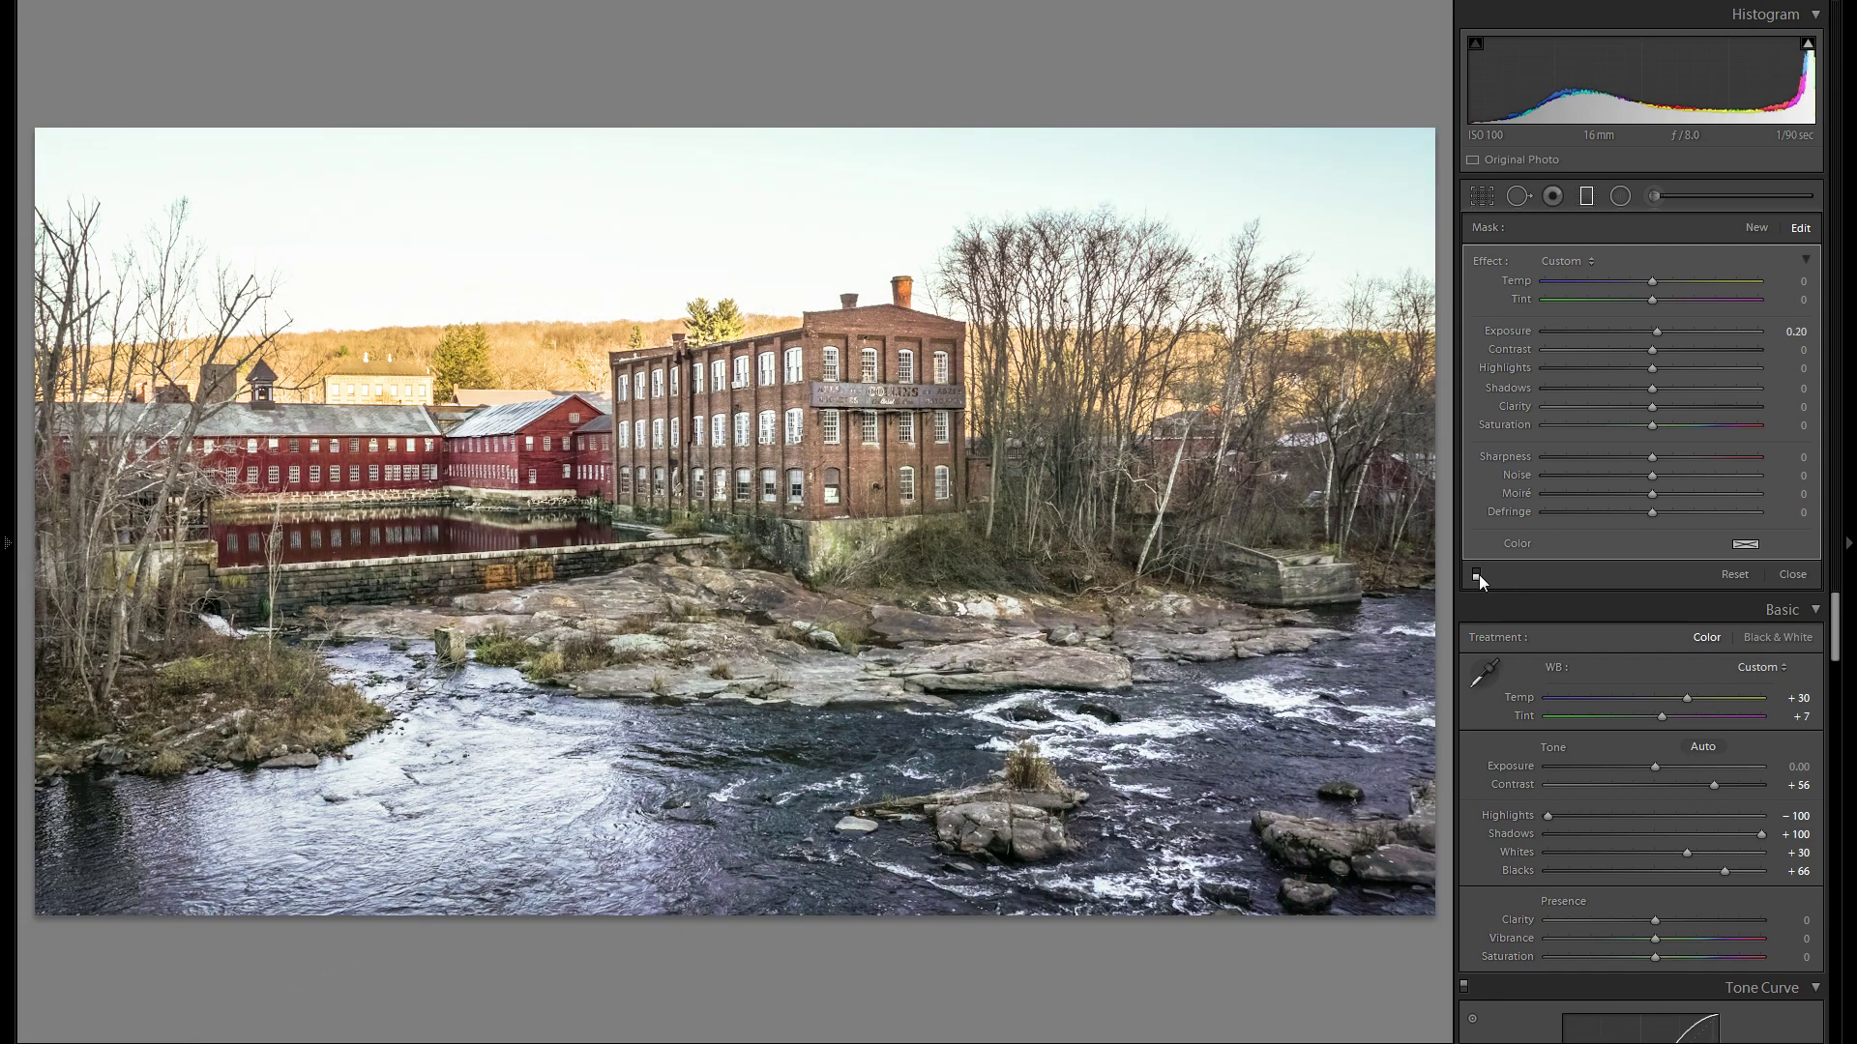
{"action": "left_click", "coordinate": [1477, 575]}
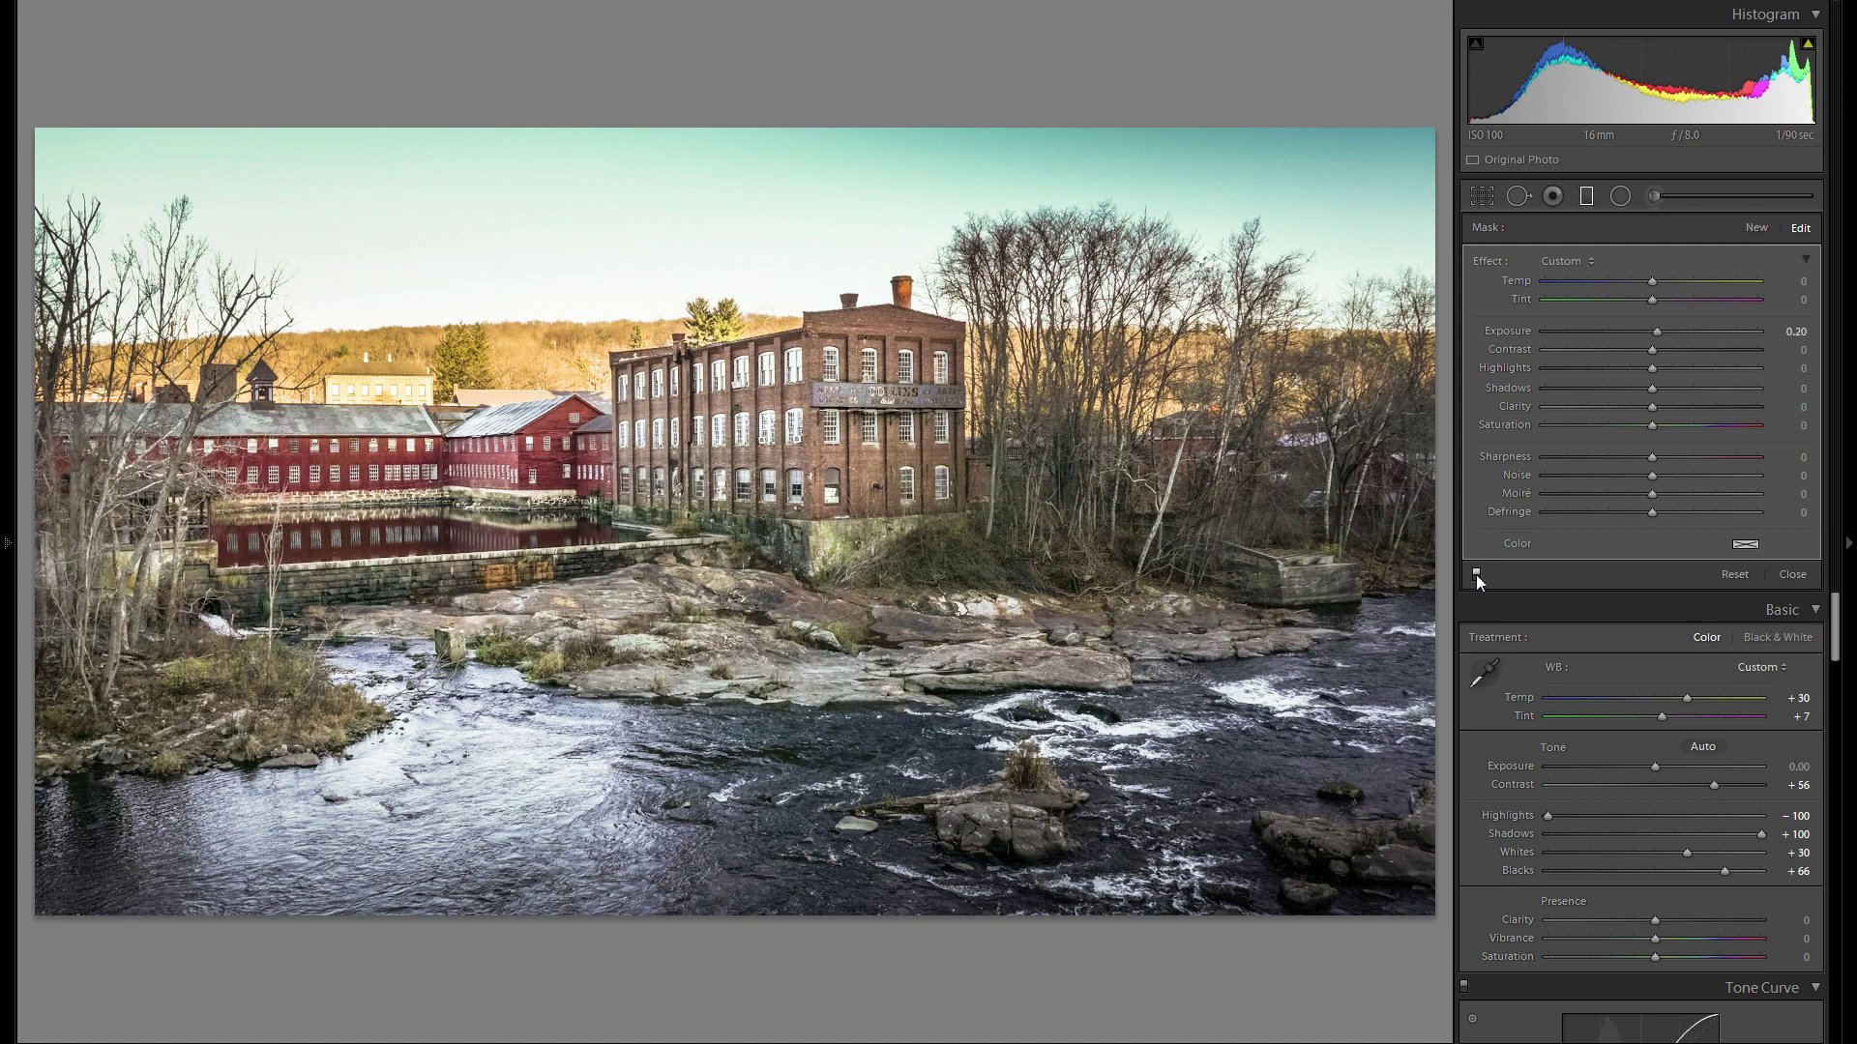
Paint a size 20 Adjustment Brush mask across the full width of the upper sky and set its Tint to 43.
{"action": "left_click", "coordinate": [1657, 200]}
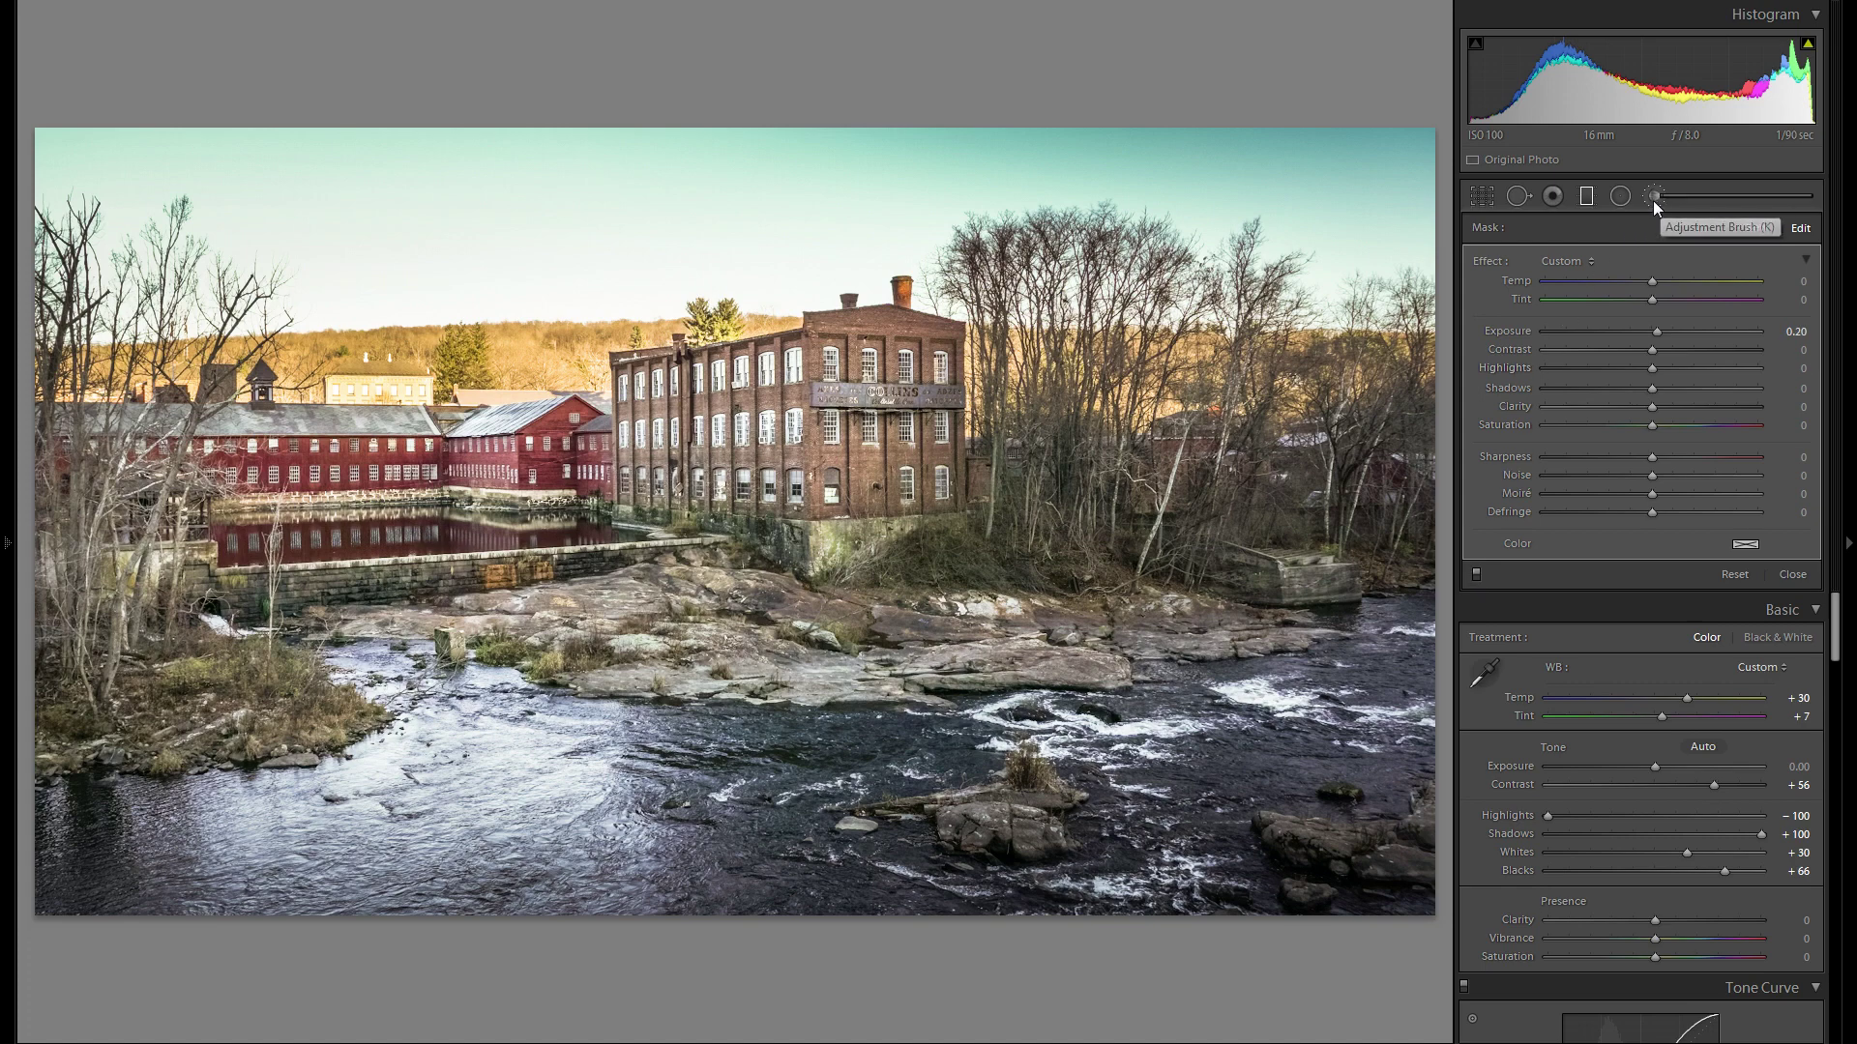
{"action": "key", "text": "bracketright"}
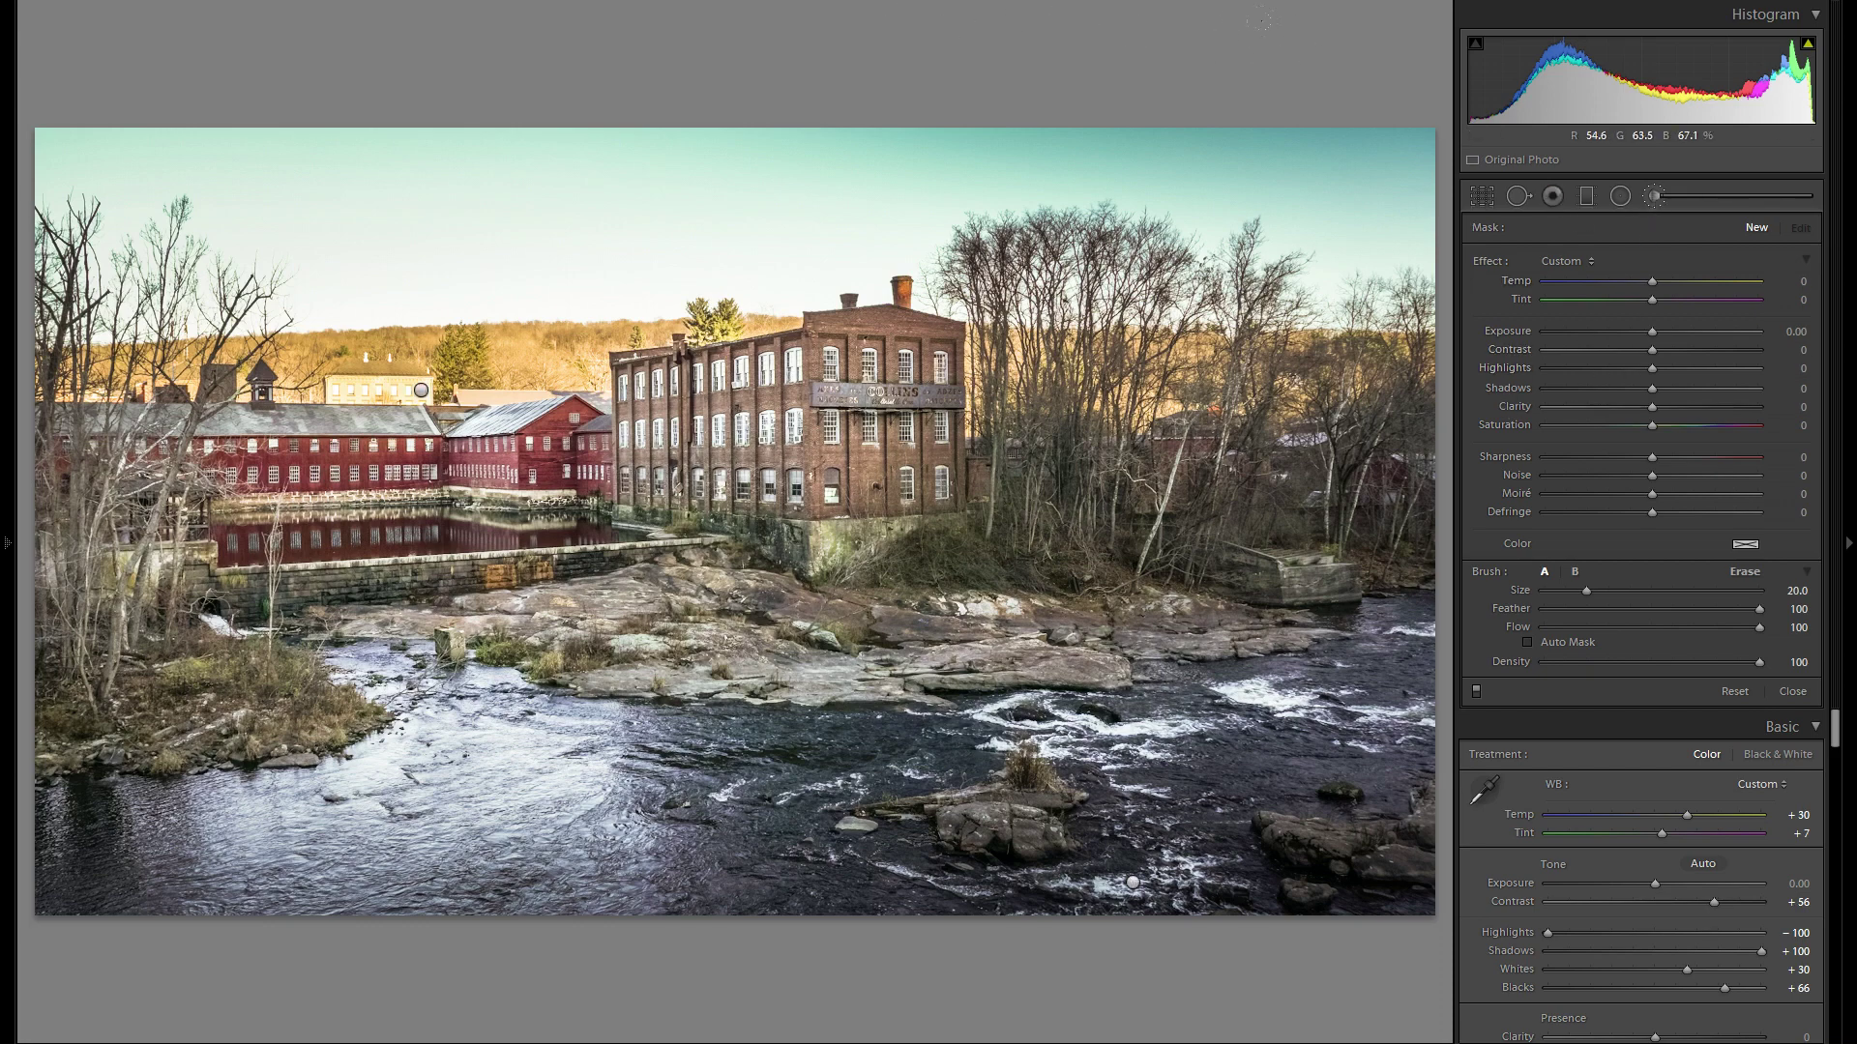
{"action": "left_click_drag", "start_coordinate": [1390, 149], "coordinate": [1219, 143]}
{"action": "left_click_drag", "start_coordinate": [1132, 5], "coordinate": [715, 6]}
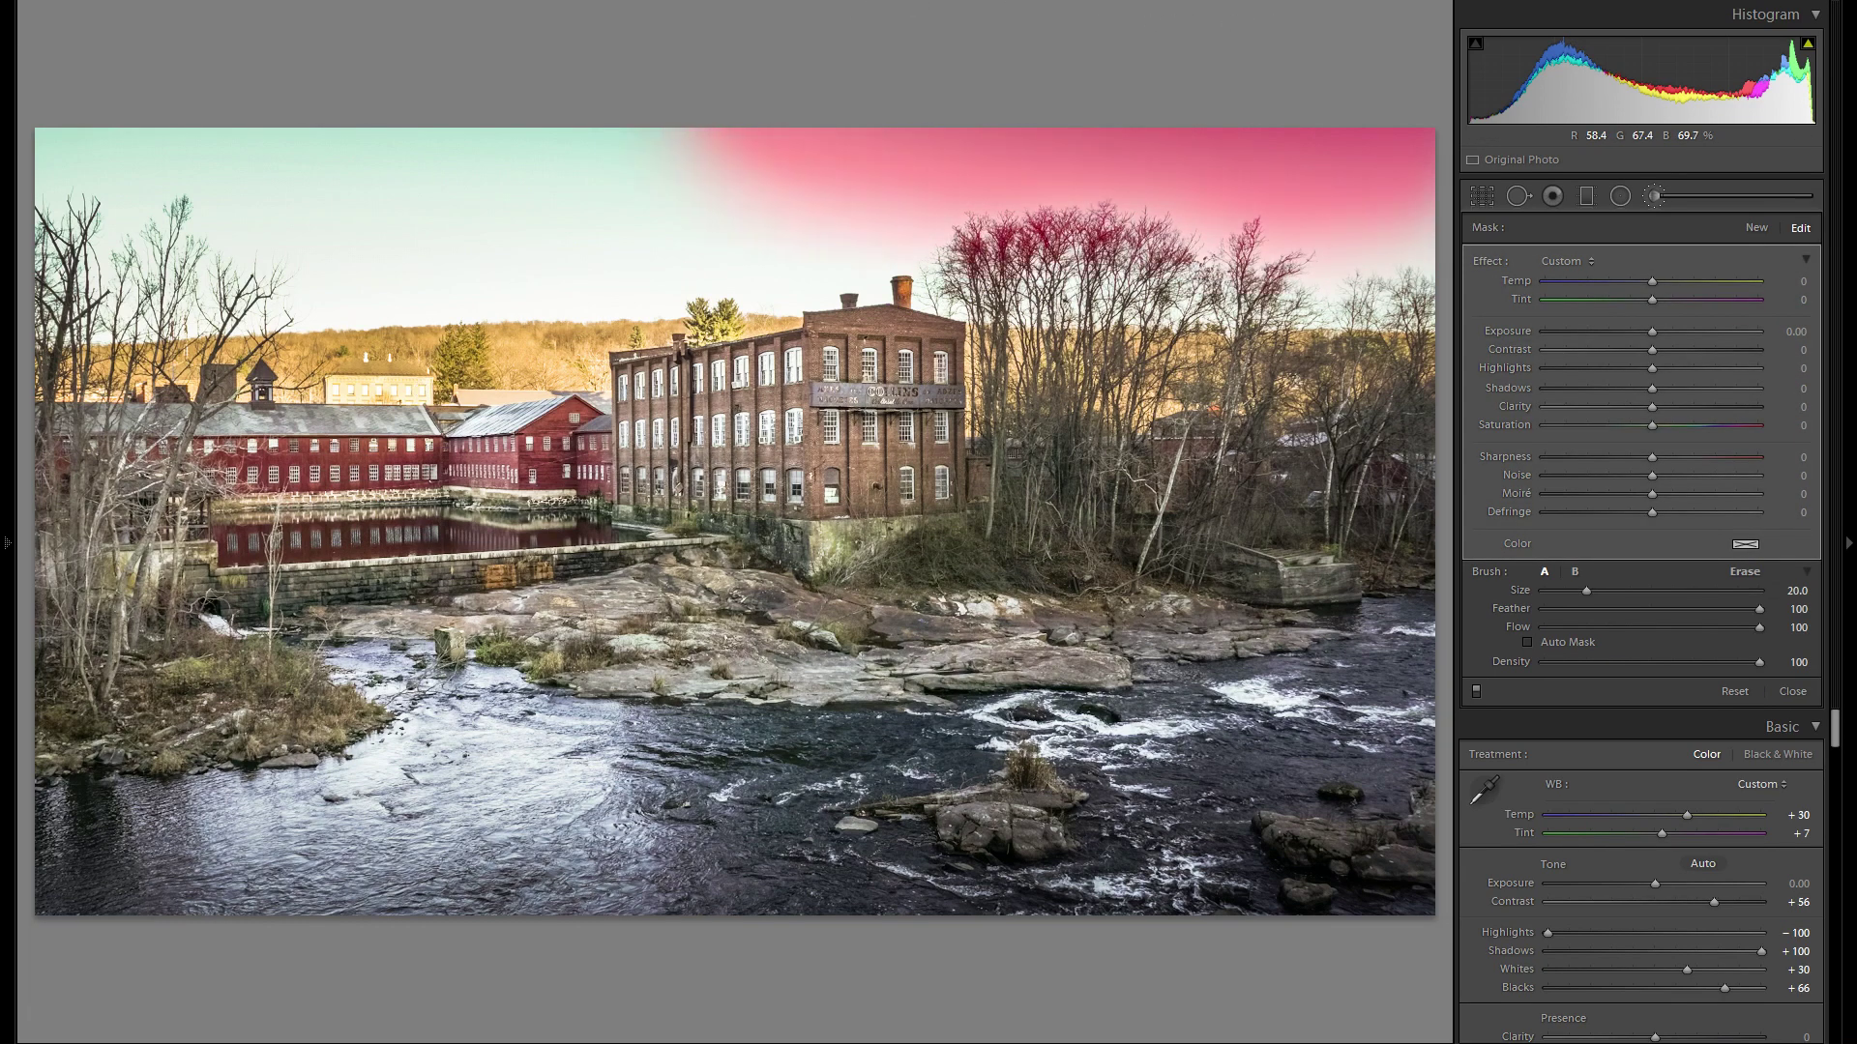
{"action": "left_click_drag", "start_coordinate": [715, 140], "coordinate": [44, 155]}
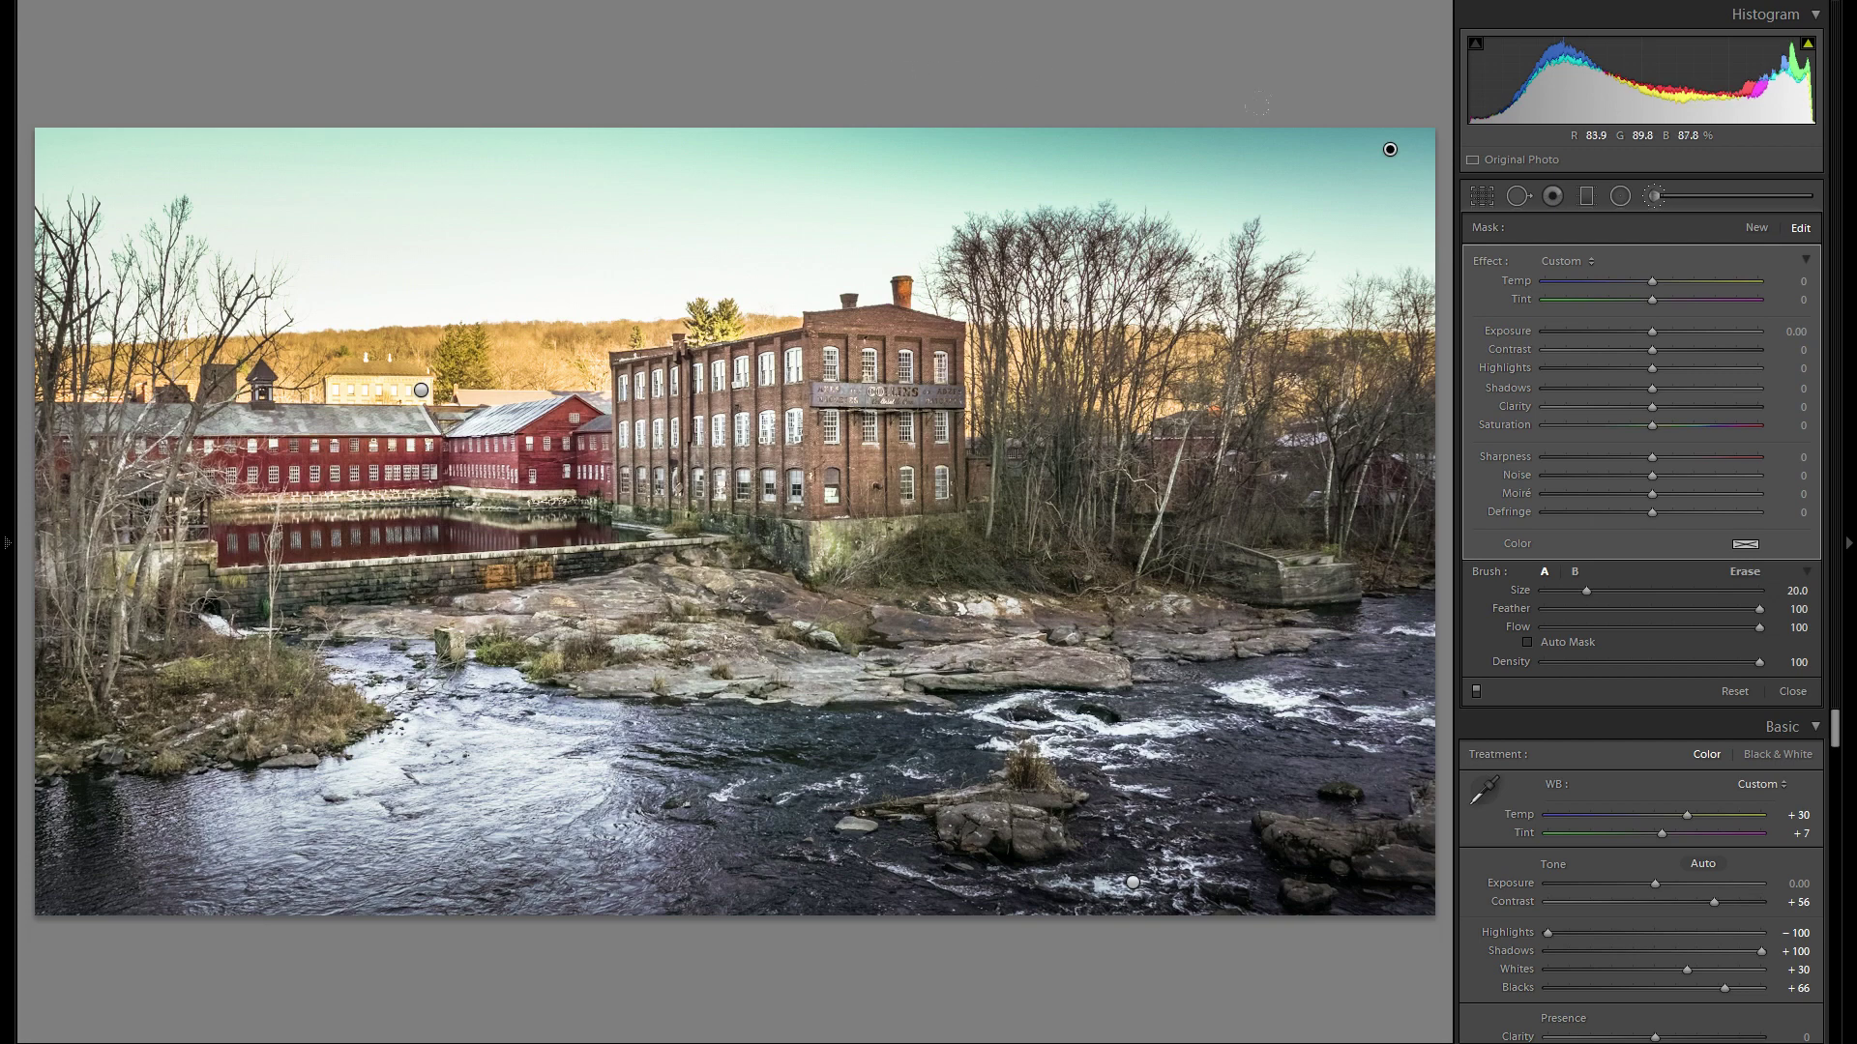
{"action": "left_click_drag", "start_coordinate": [1651, 300], "coordinate": [1679, 302]}
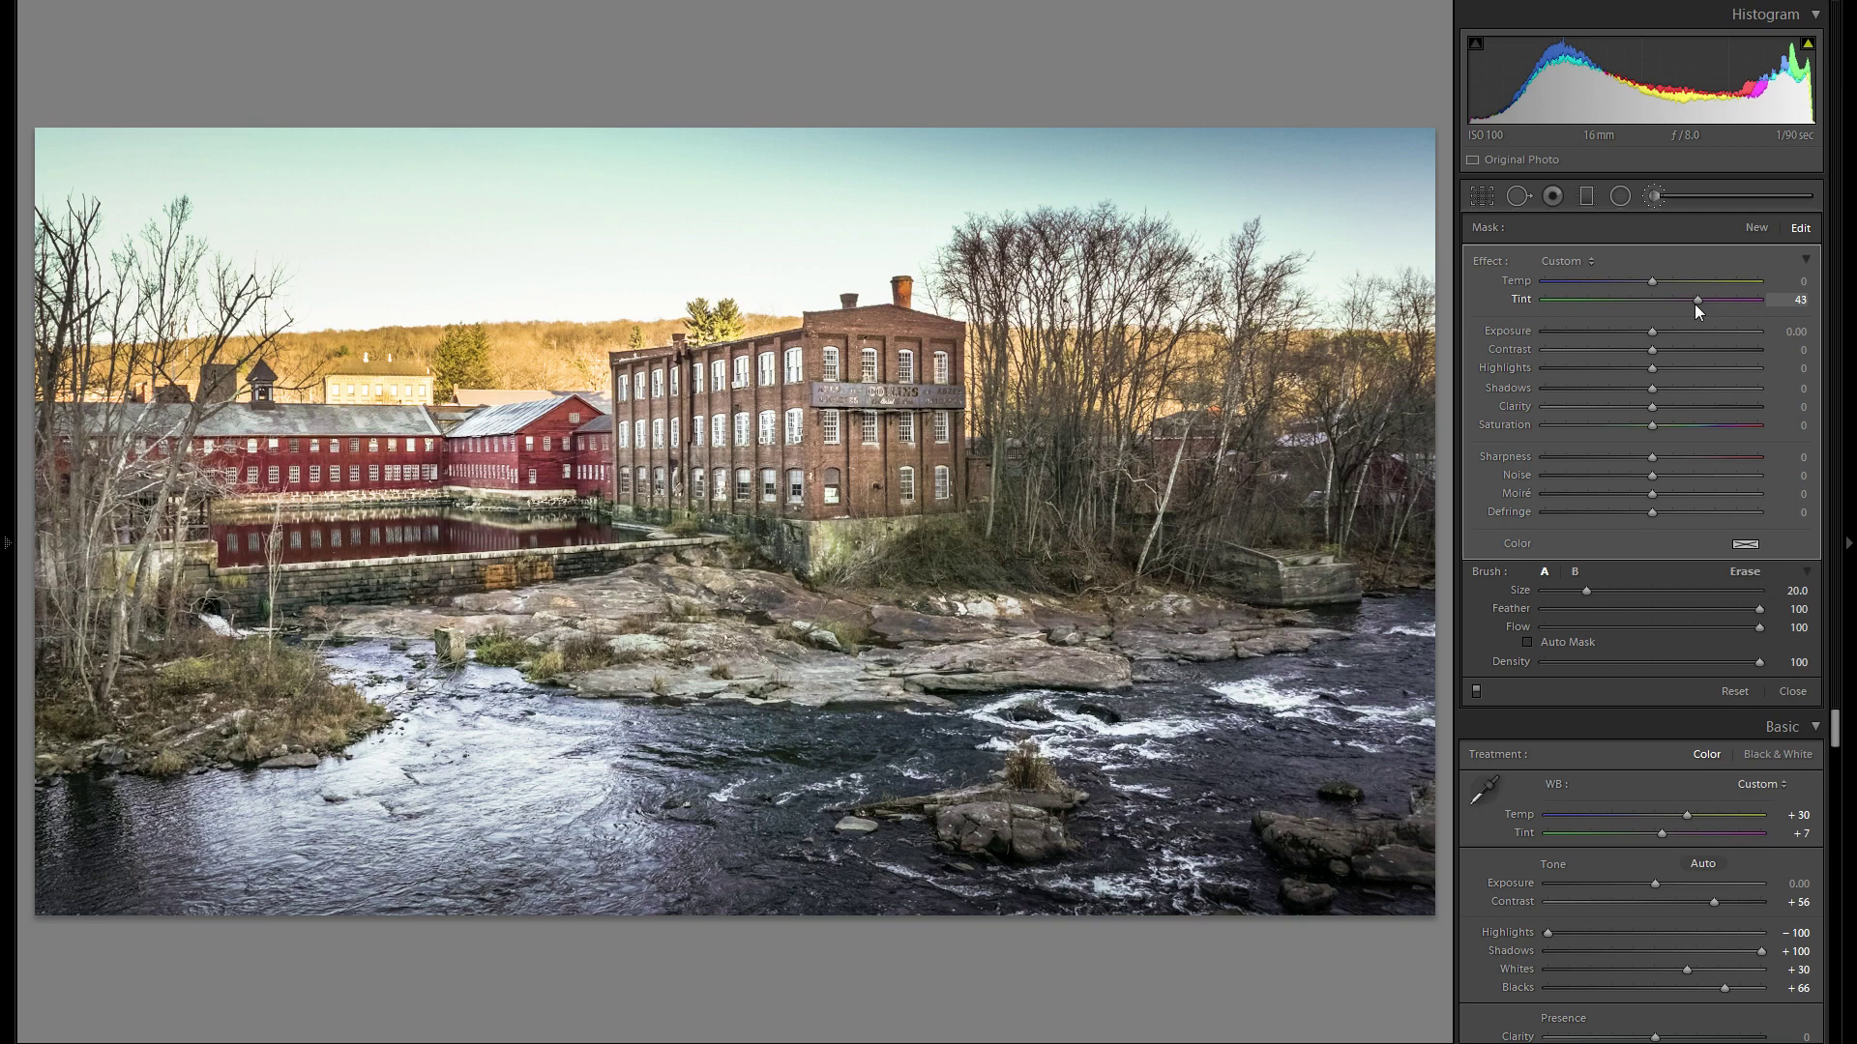
Paint two new size 16 Adjustment Brush areas along the sky's upper edge above the bare trees, each with Exposure 0.38.
{"action": "left_click", "coordinate": [1755, 228]}
{"action": "key", "text": "bracketleft"}
{"action": "key", "text": "h"}
{"action": "key", "text": "h"}
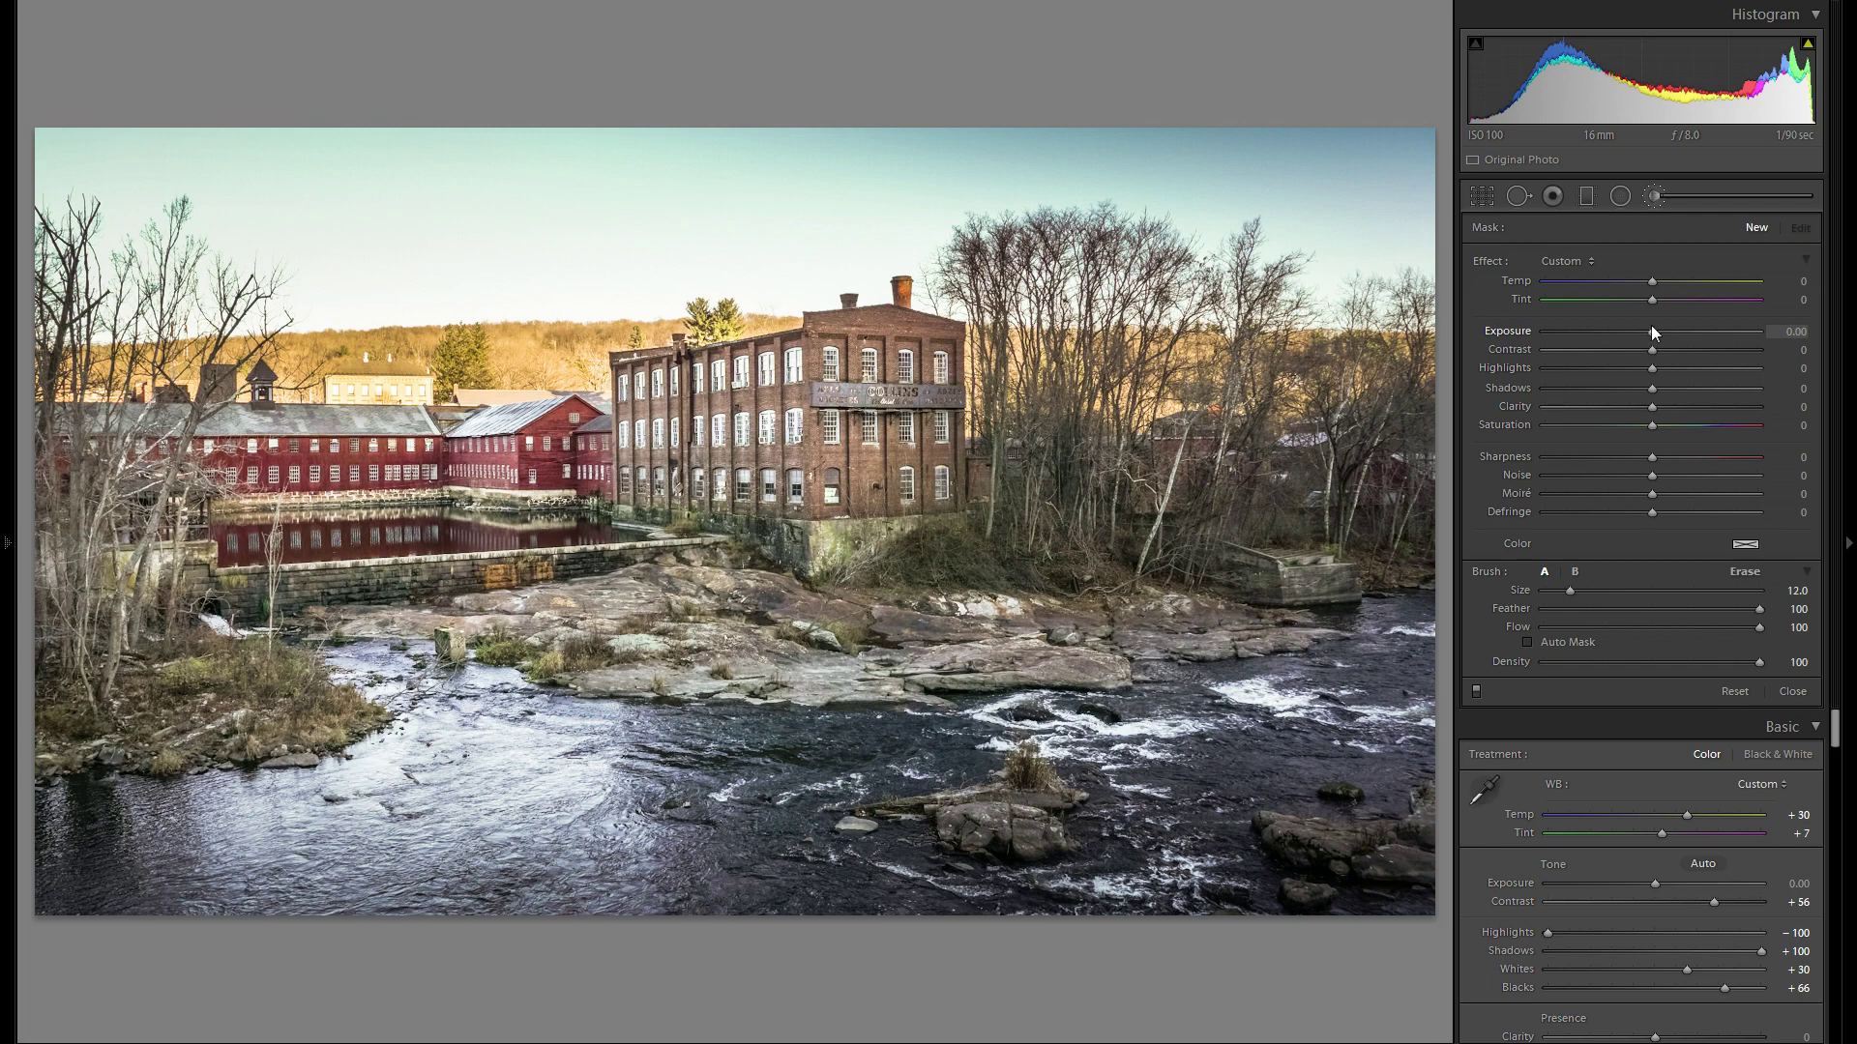
{"action": "left_click_drag", "start_coordinate": [1652, 330], "coordinate": [1663, 331]}
{"action": "scroll", "coordinate": [1387, 145], "scroll_direction": "up", "scroll_amount": 2}
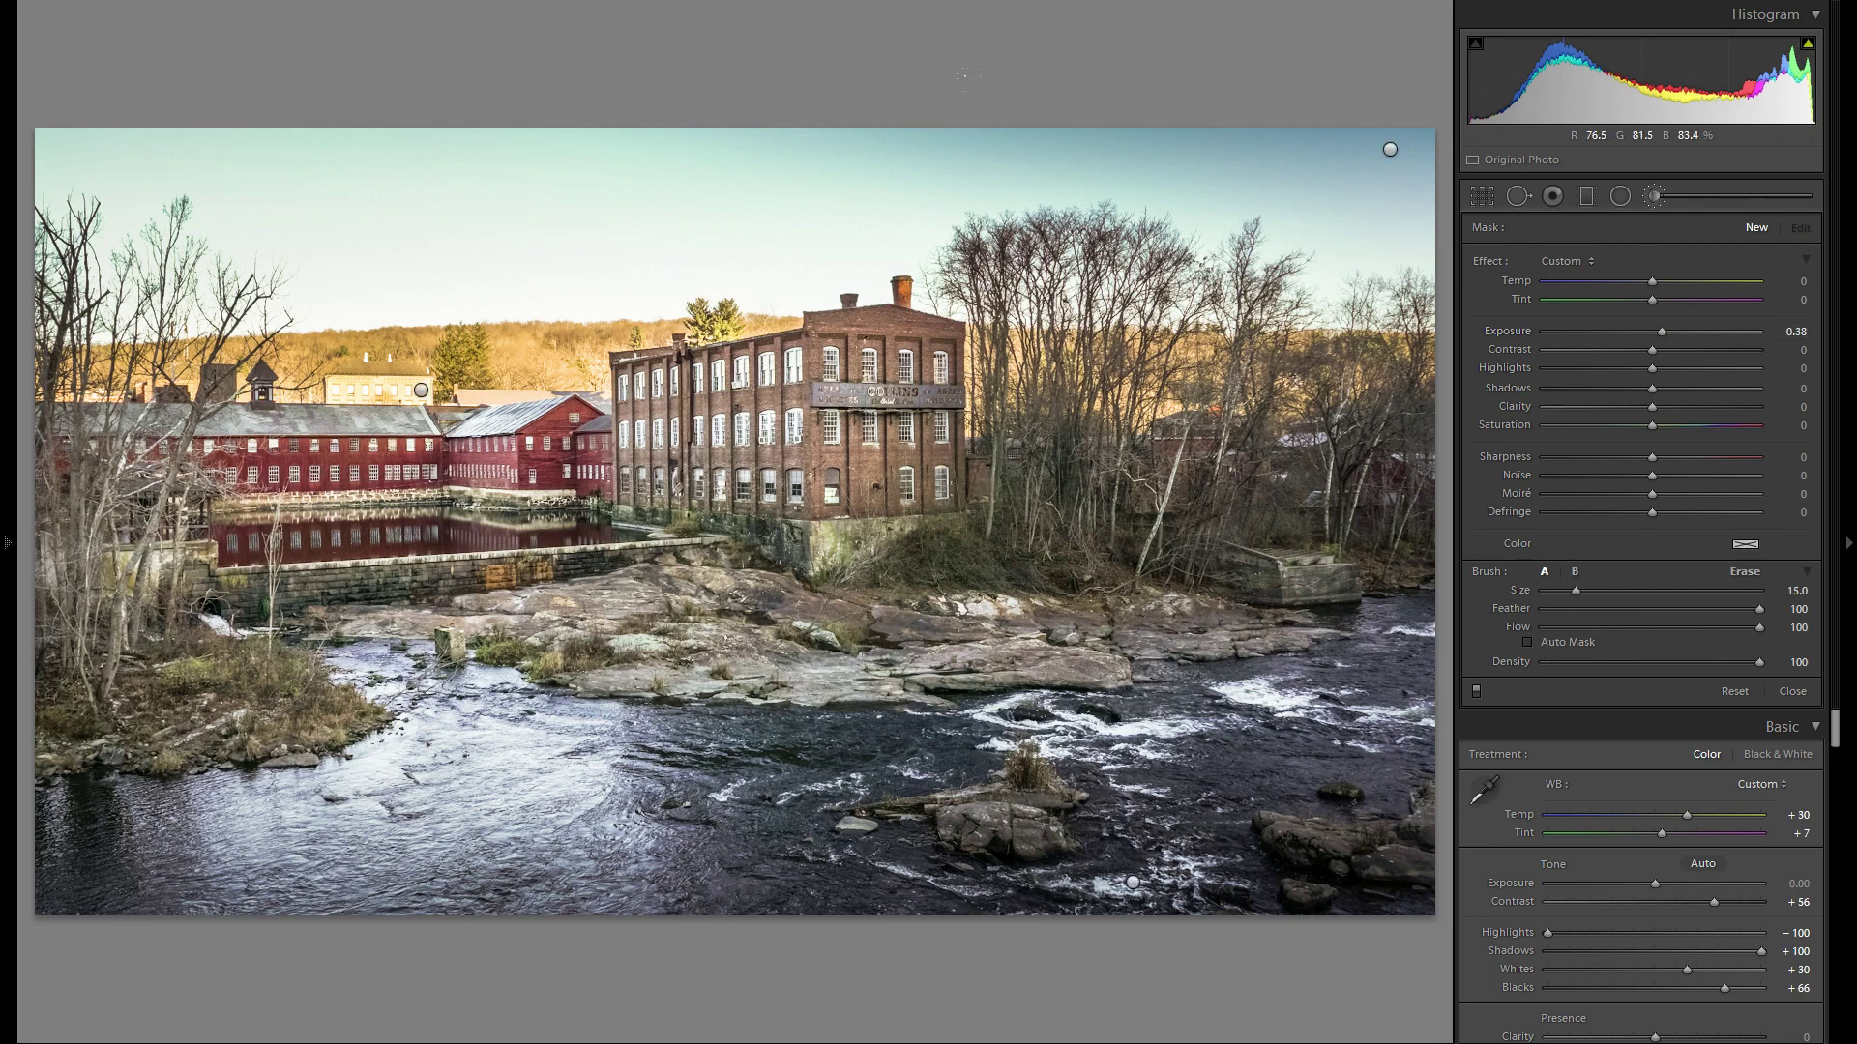
{"action": "left_click_drag", "start_coordinate": [1268, 70], "coordinate": [1381, 60]}
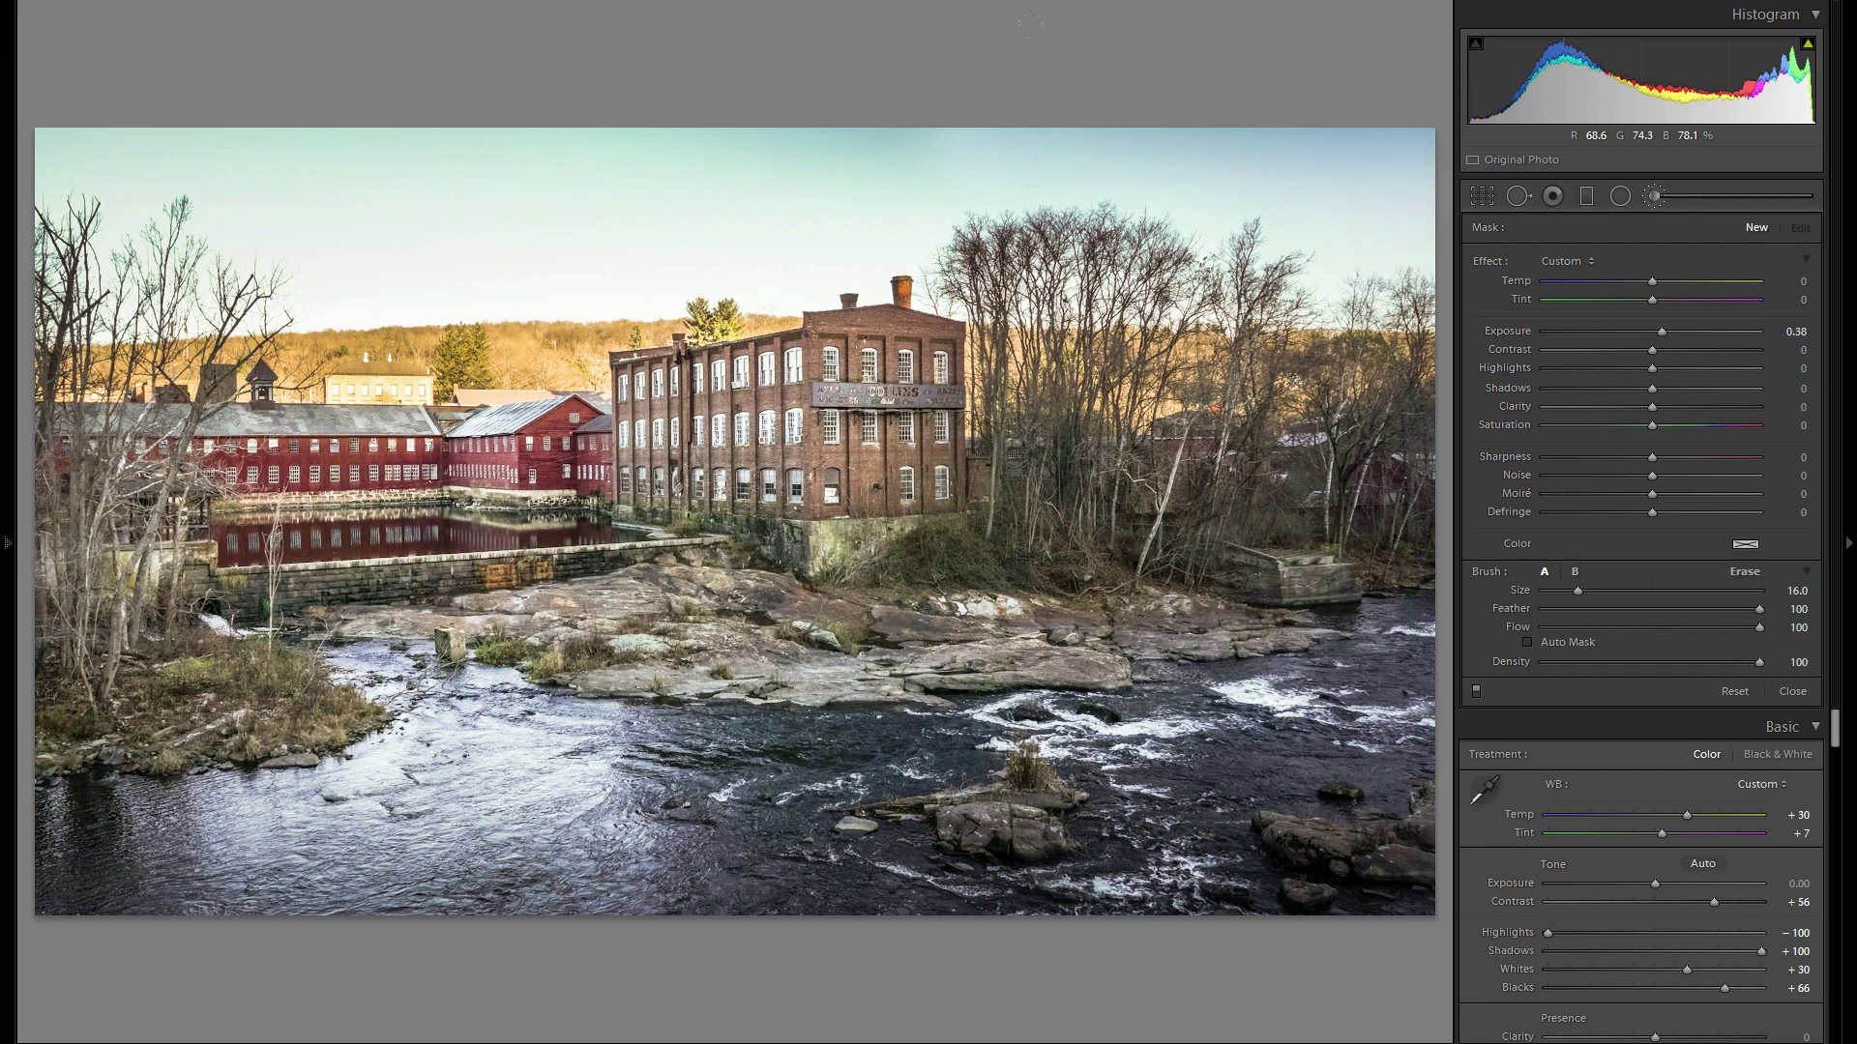
{"action": "left_click_drag", "start_coordinate": [900, 6], "coordinate": [788, 2]}
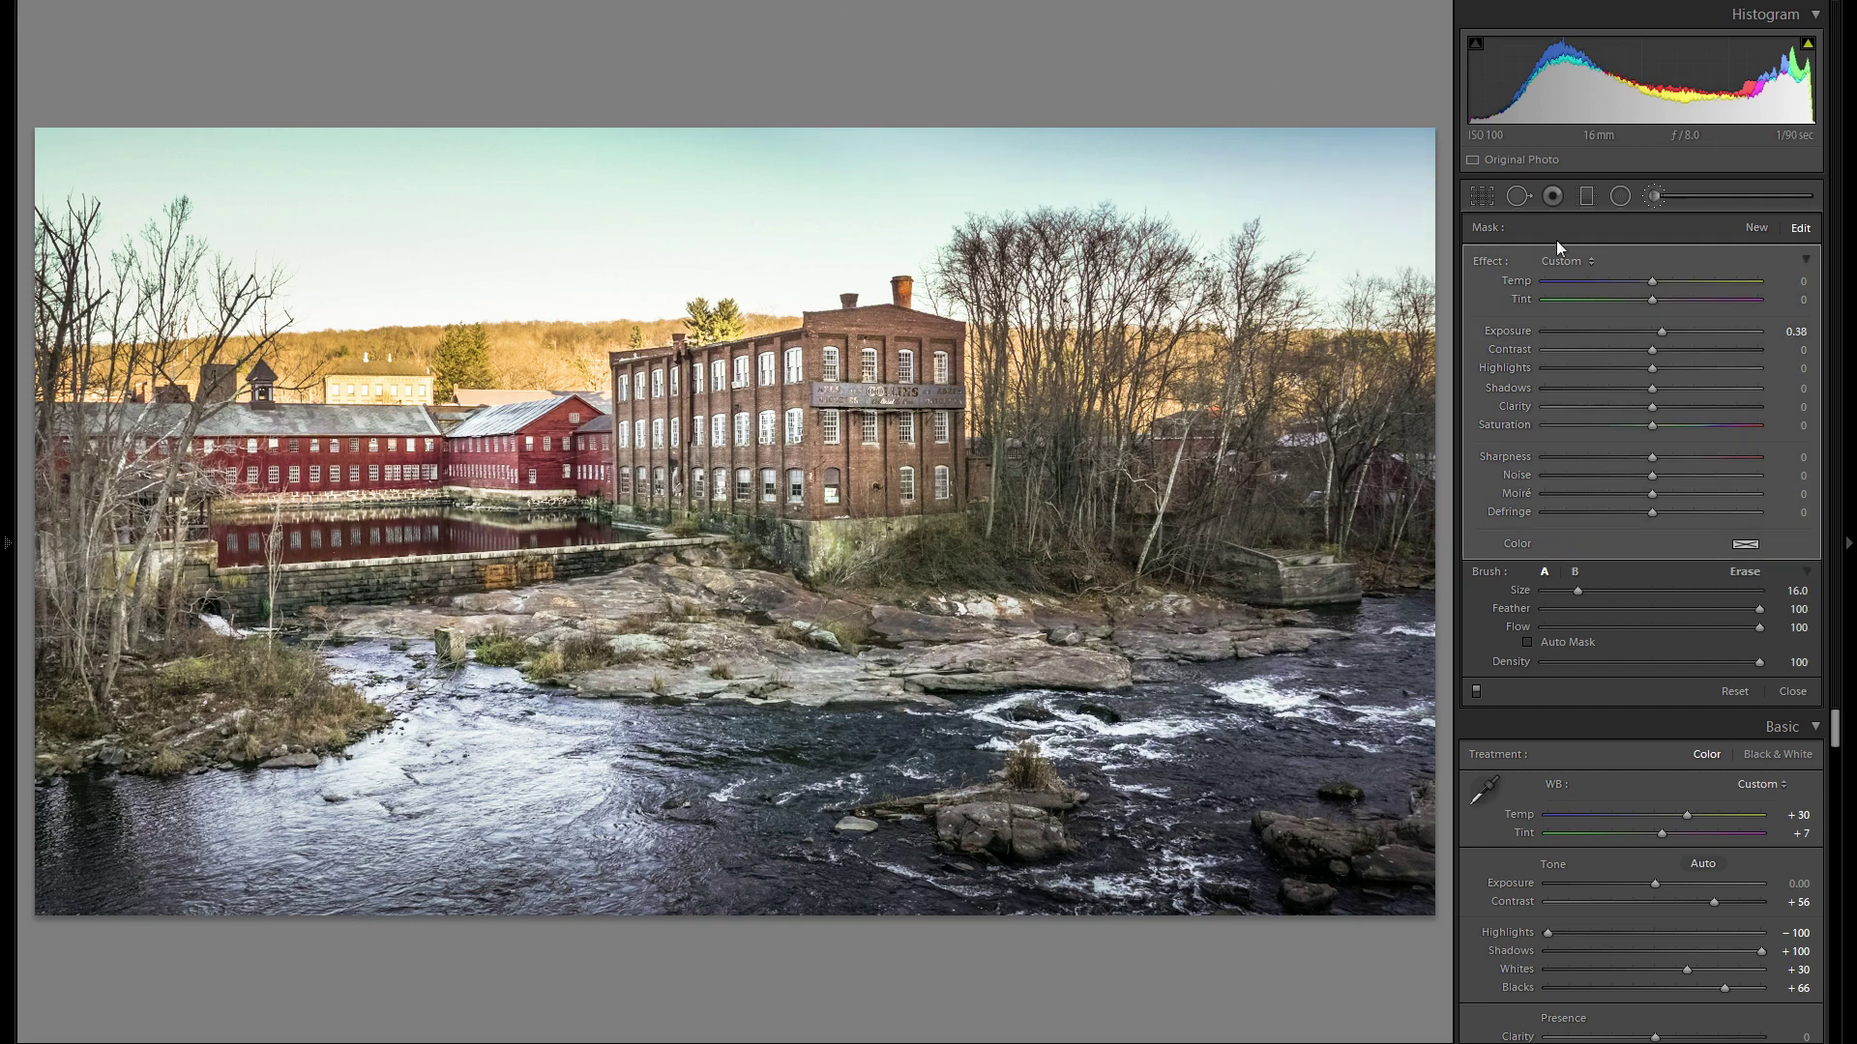
{"action": "left_click", "coordinate": [1662, 331]}
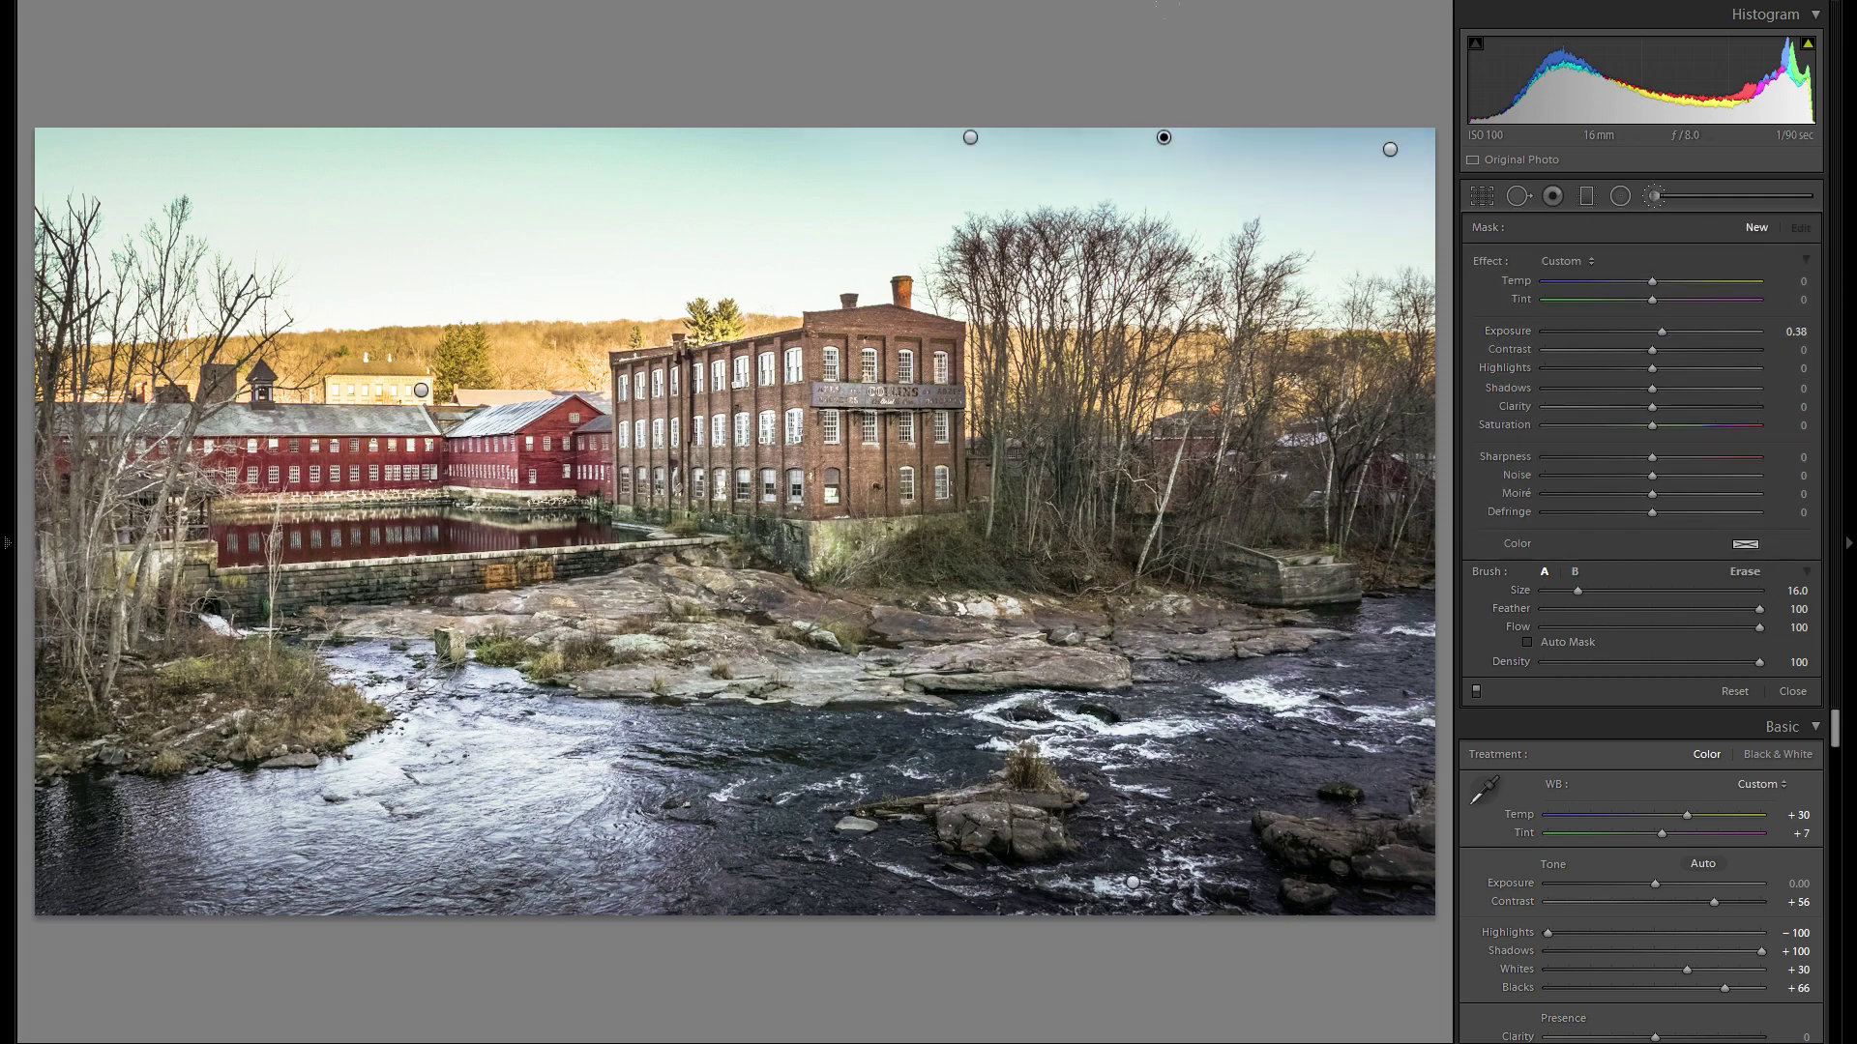
{"action": "left_click_drag", "start_coordinate": [1165, 6], "coordinate": [1356, 36]}
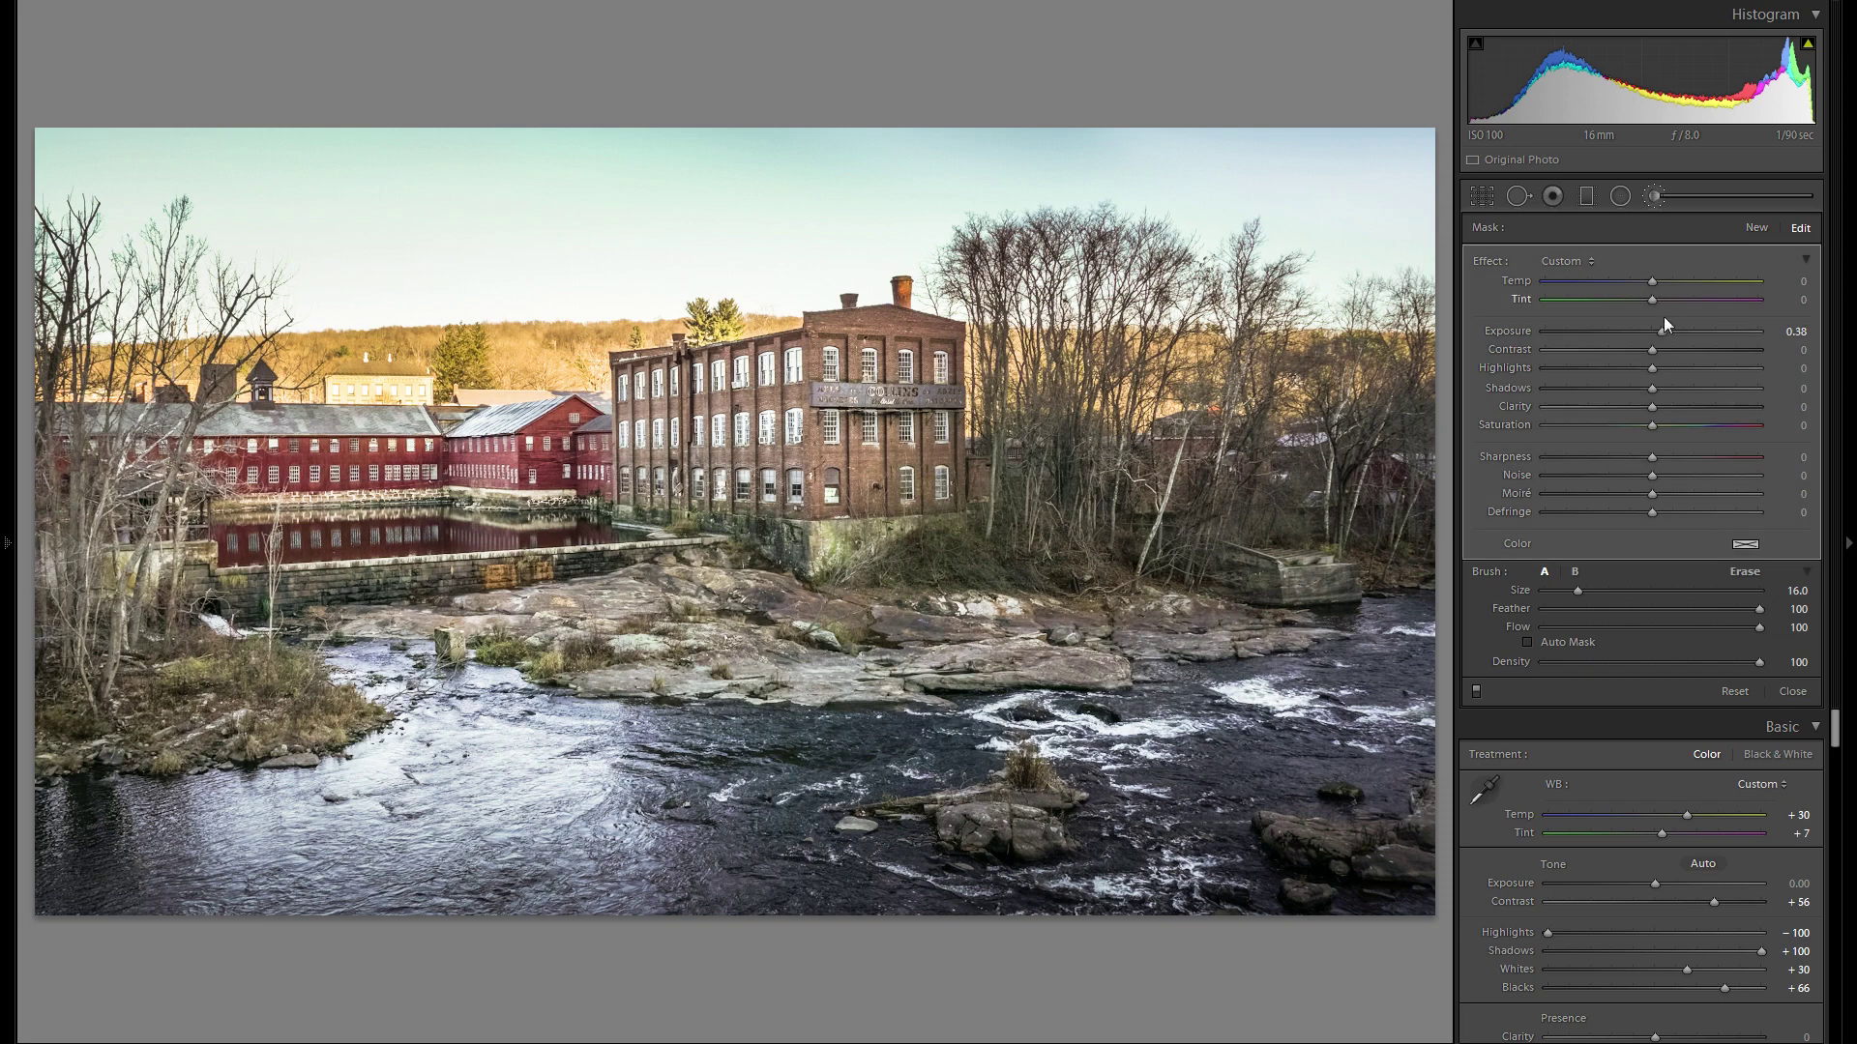
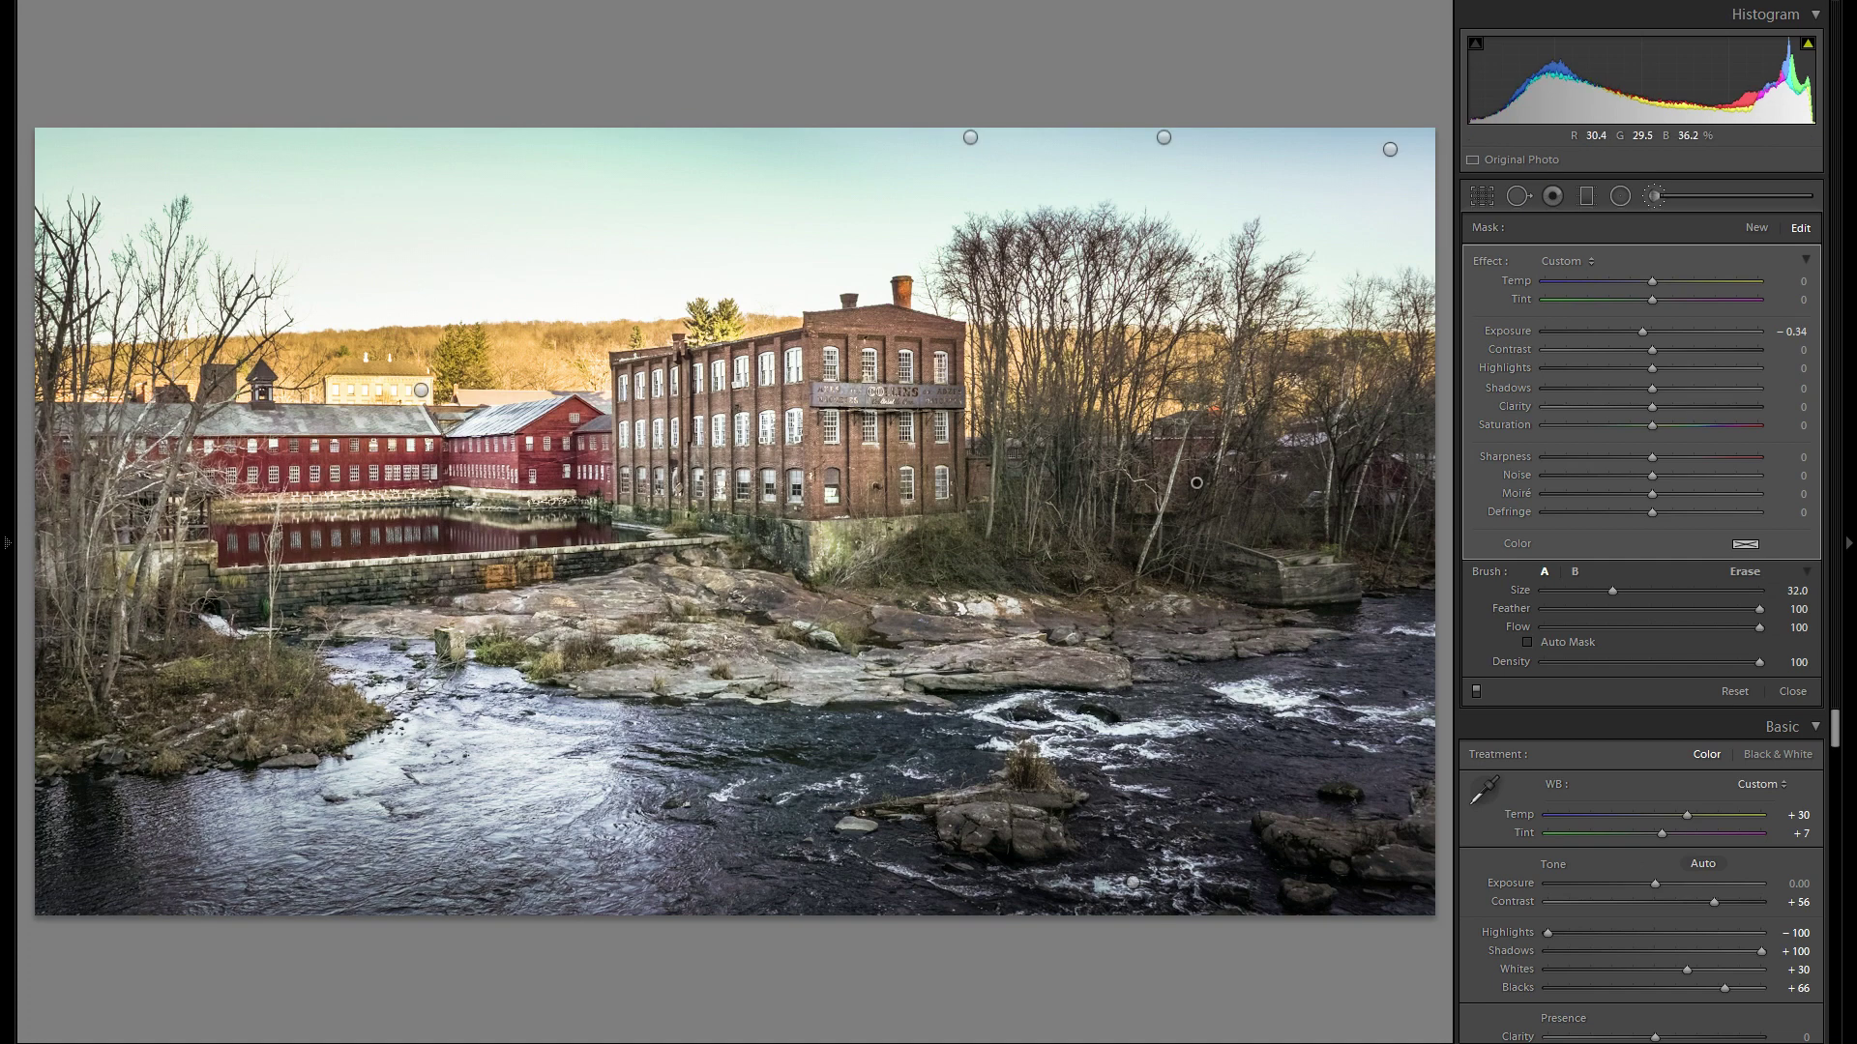
Add a new size 34 brush adjustment with Exposure −0.34 on the trees at the photo's far right edge.
{"action": "key", "text": "alt"}
{"action": "left_click", "coordinate": [1756, 227]}
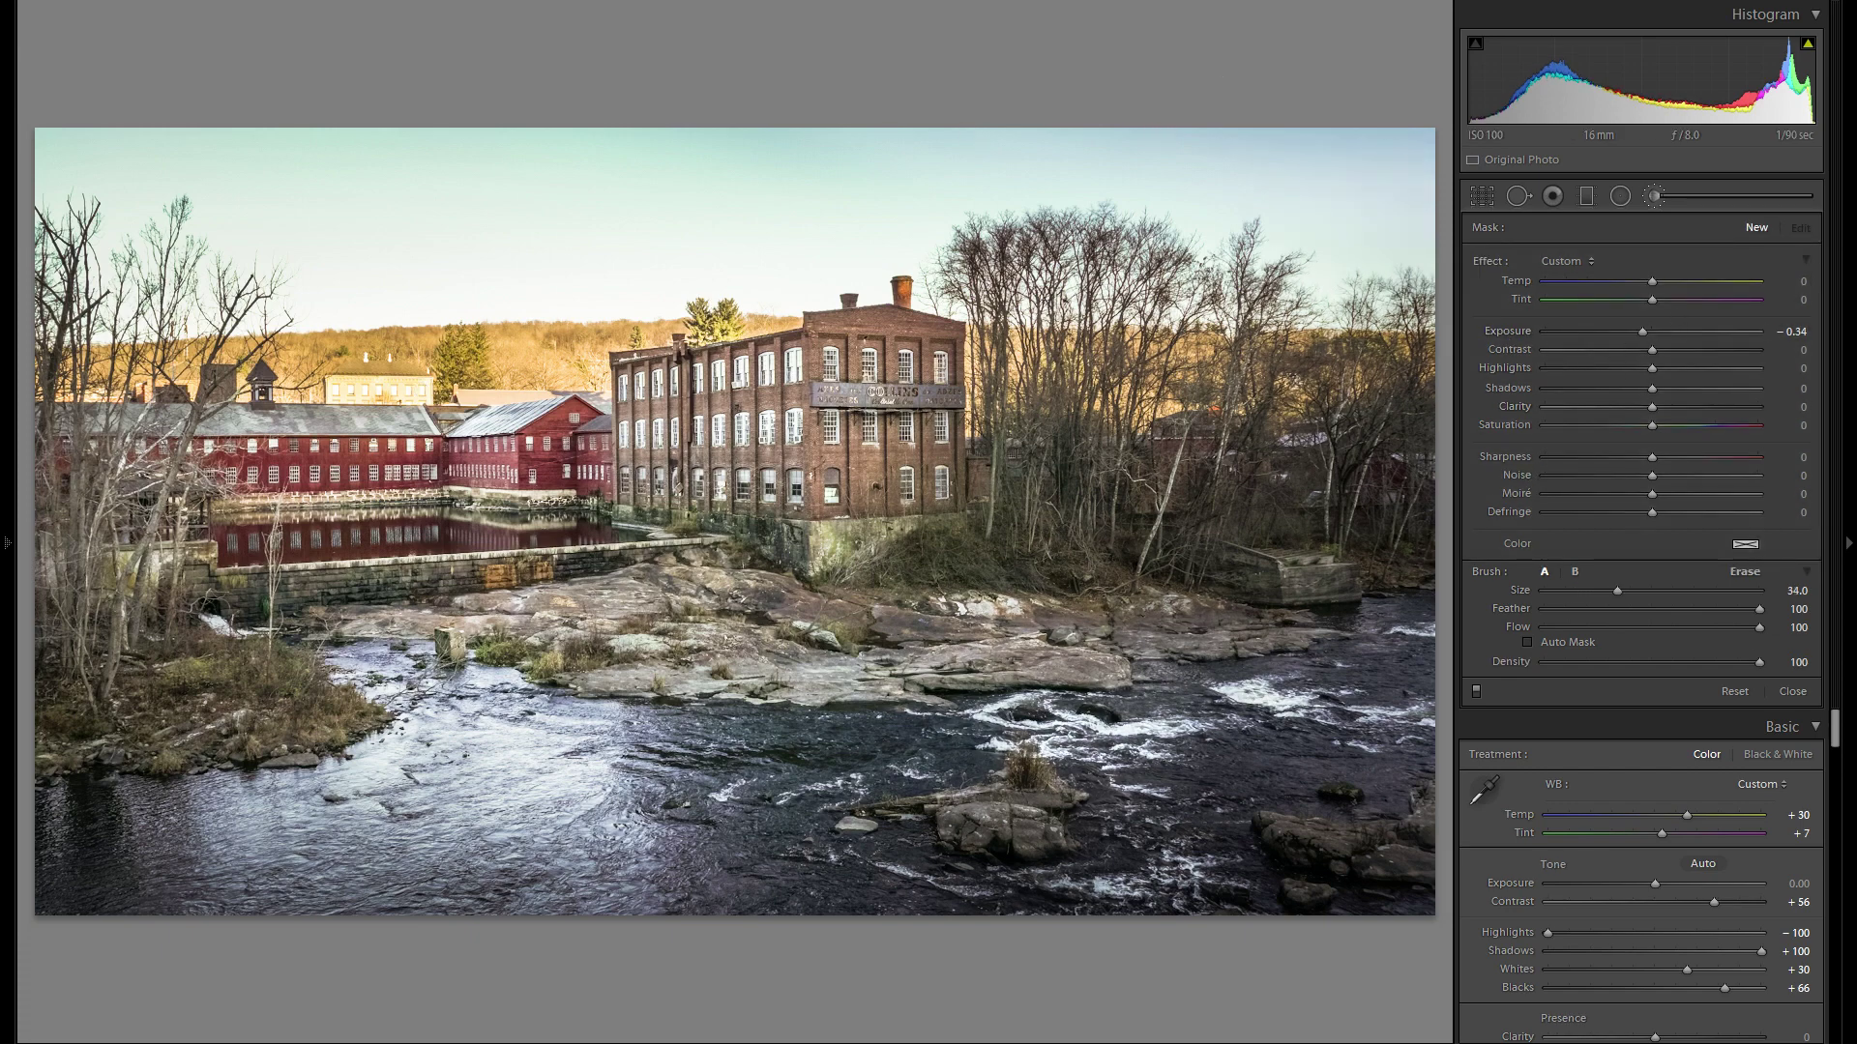
{"action": "left_click", "coordinate": [1424, 320]}
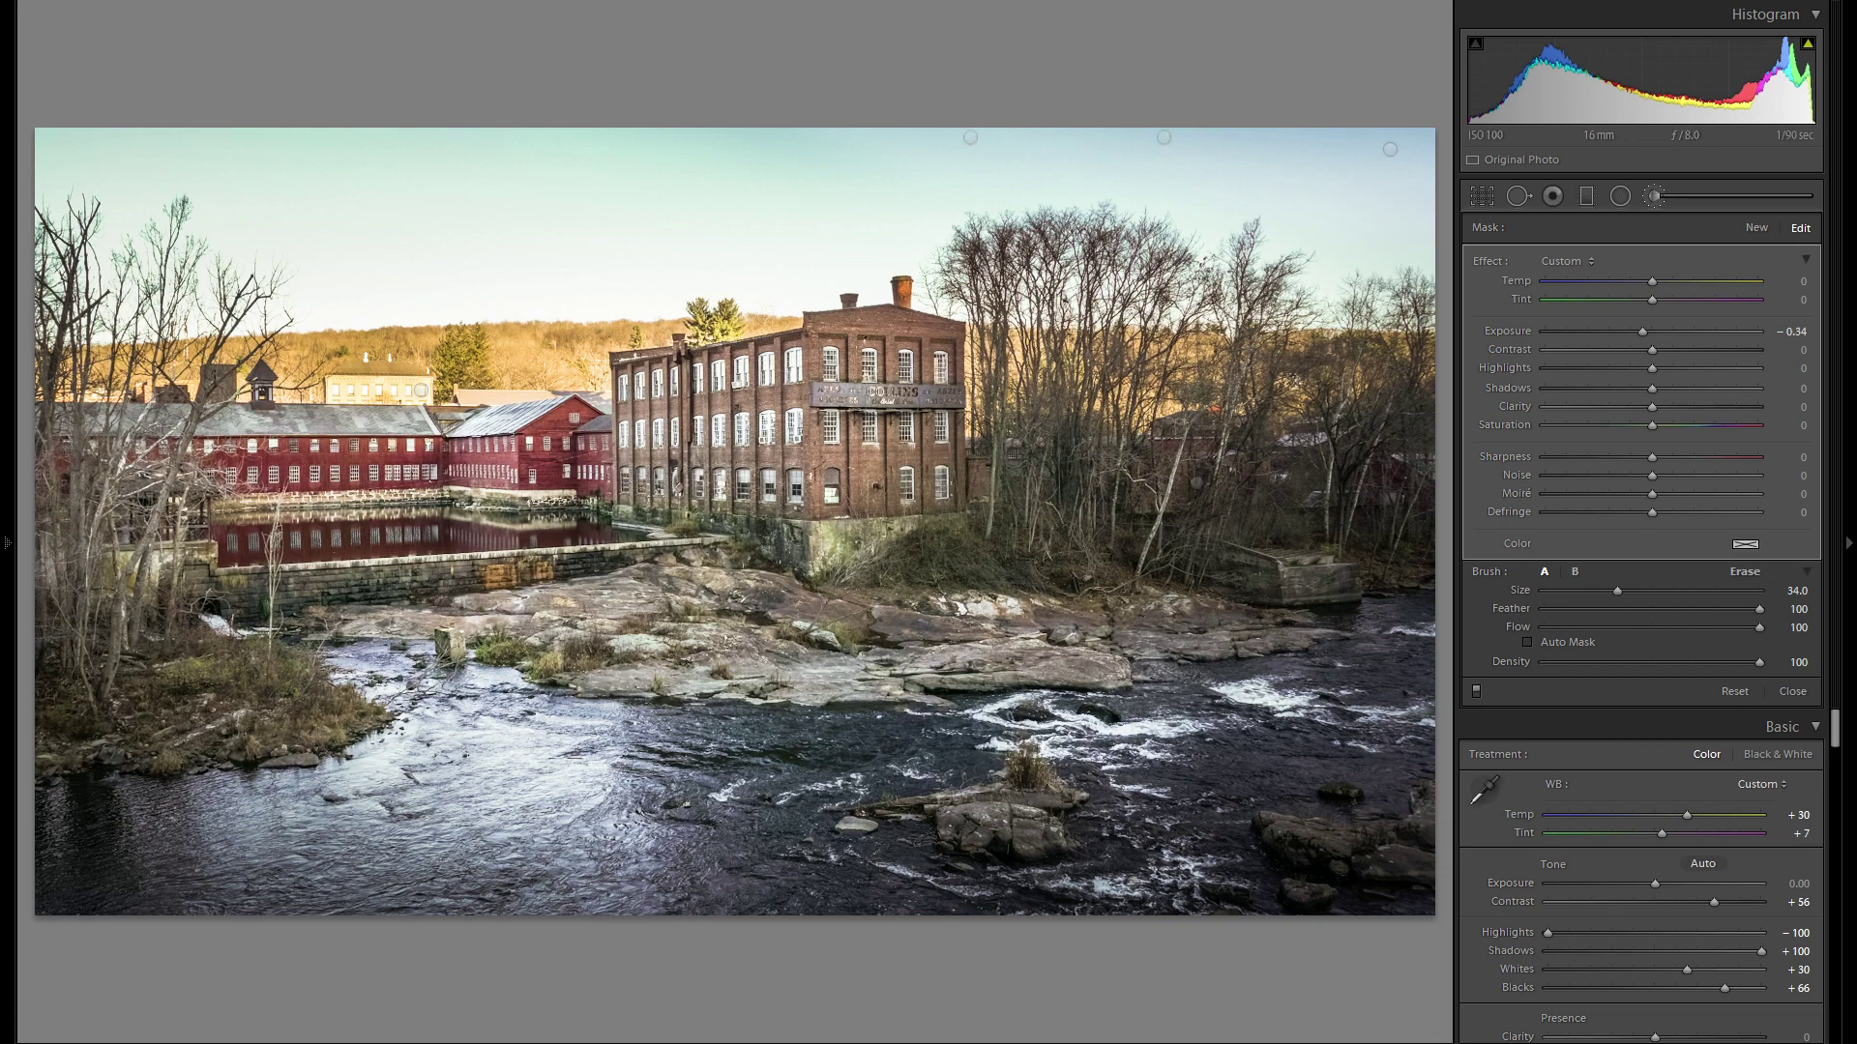
Paint a new size 29 brush adjustment over the river, with Exposure 0, Temp −10 and Tint 8.
{"action": "left_click", "coordinate": [1753, 231]}
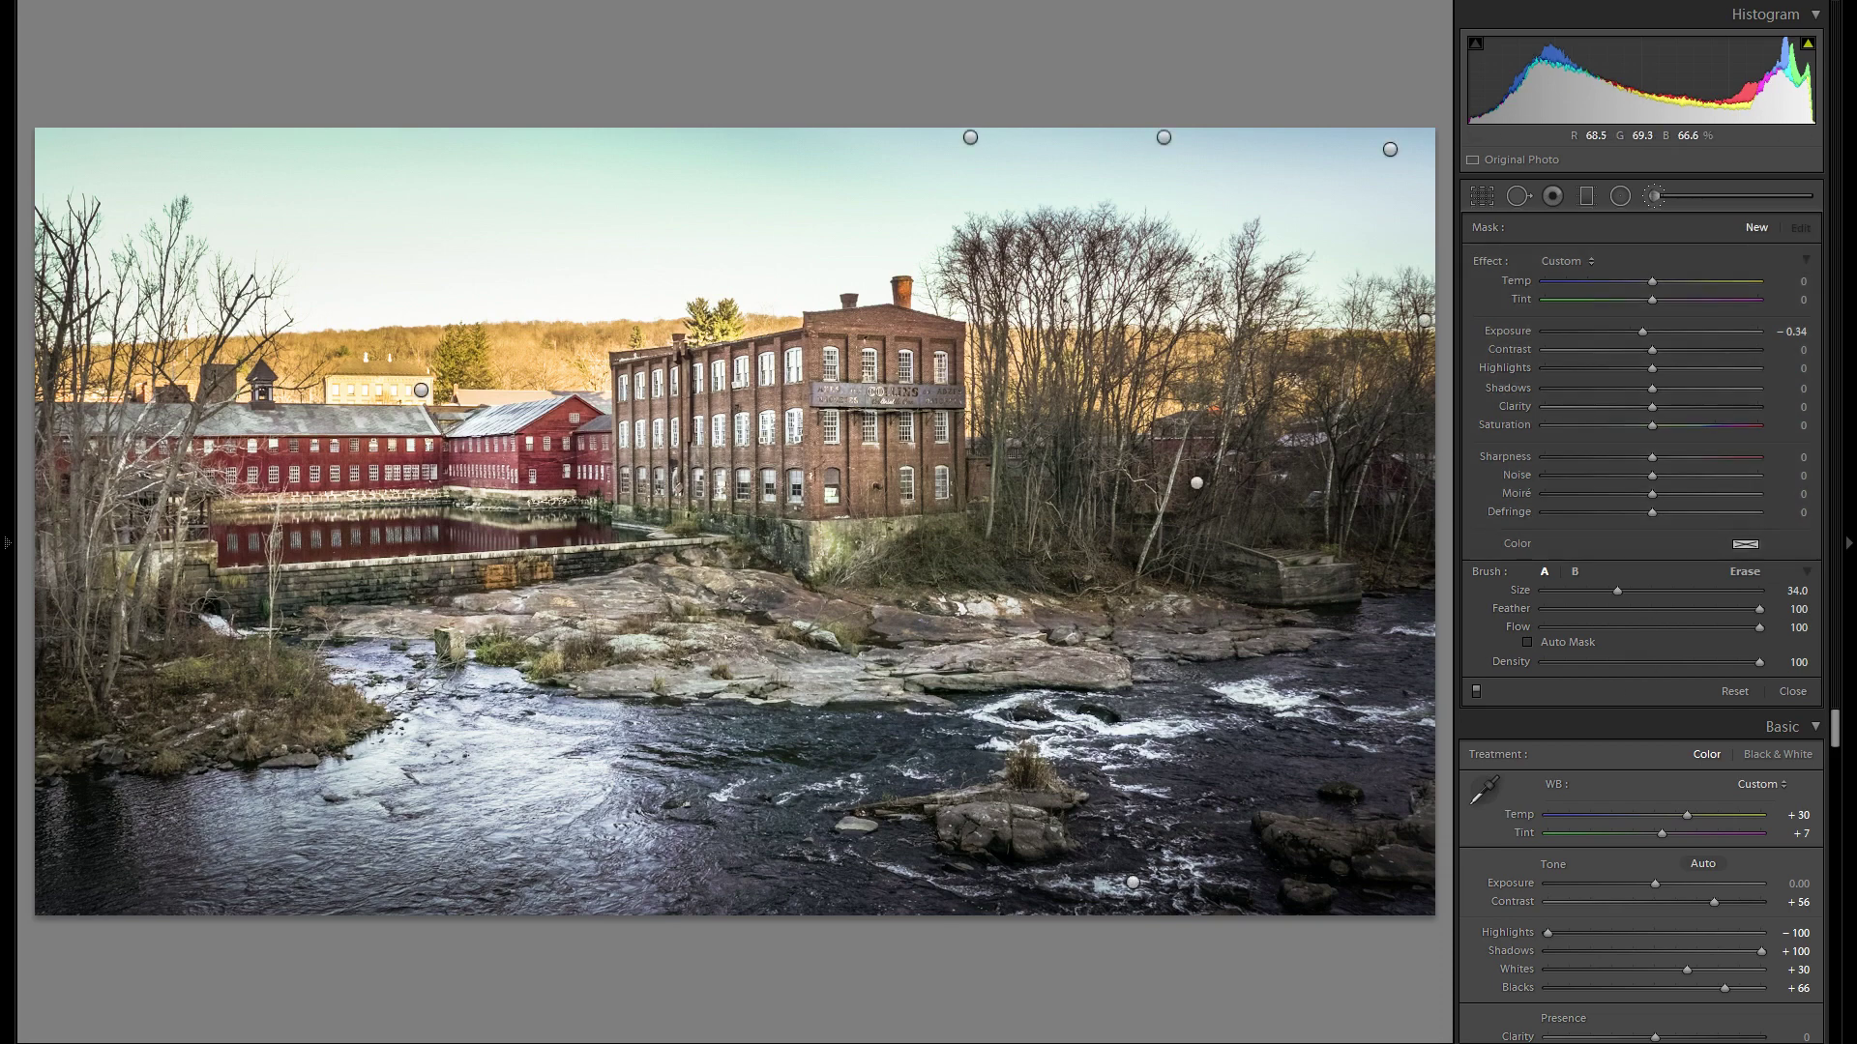
{"action": "double_click", "coordinate": [1505, 334]}
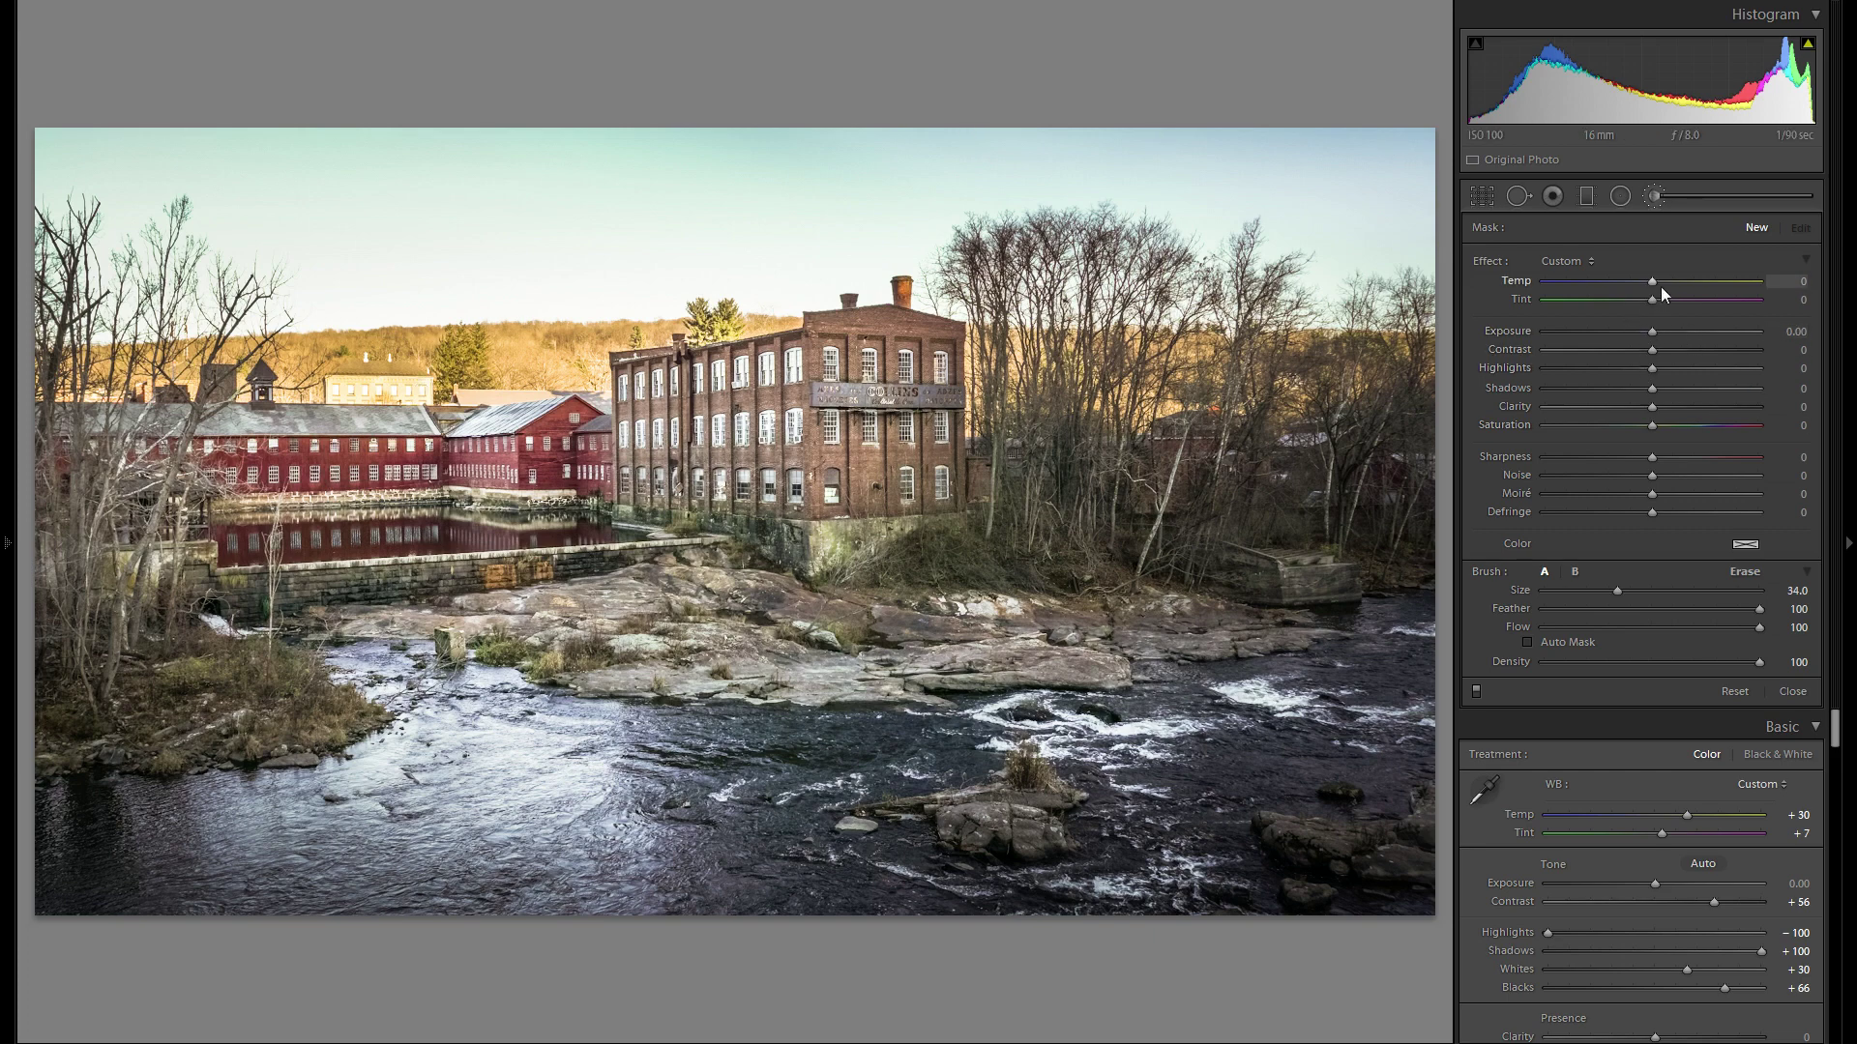
{"action": "left_click_drag", "start_coordinate": [1634, 282], "coordinate": [1640, 281]}
{"action": "key", "text": "bracketleft"}
{"action": "left_click", "coordinate": [1160, 783]}
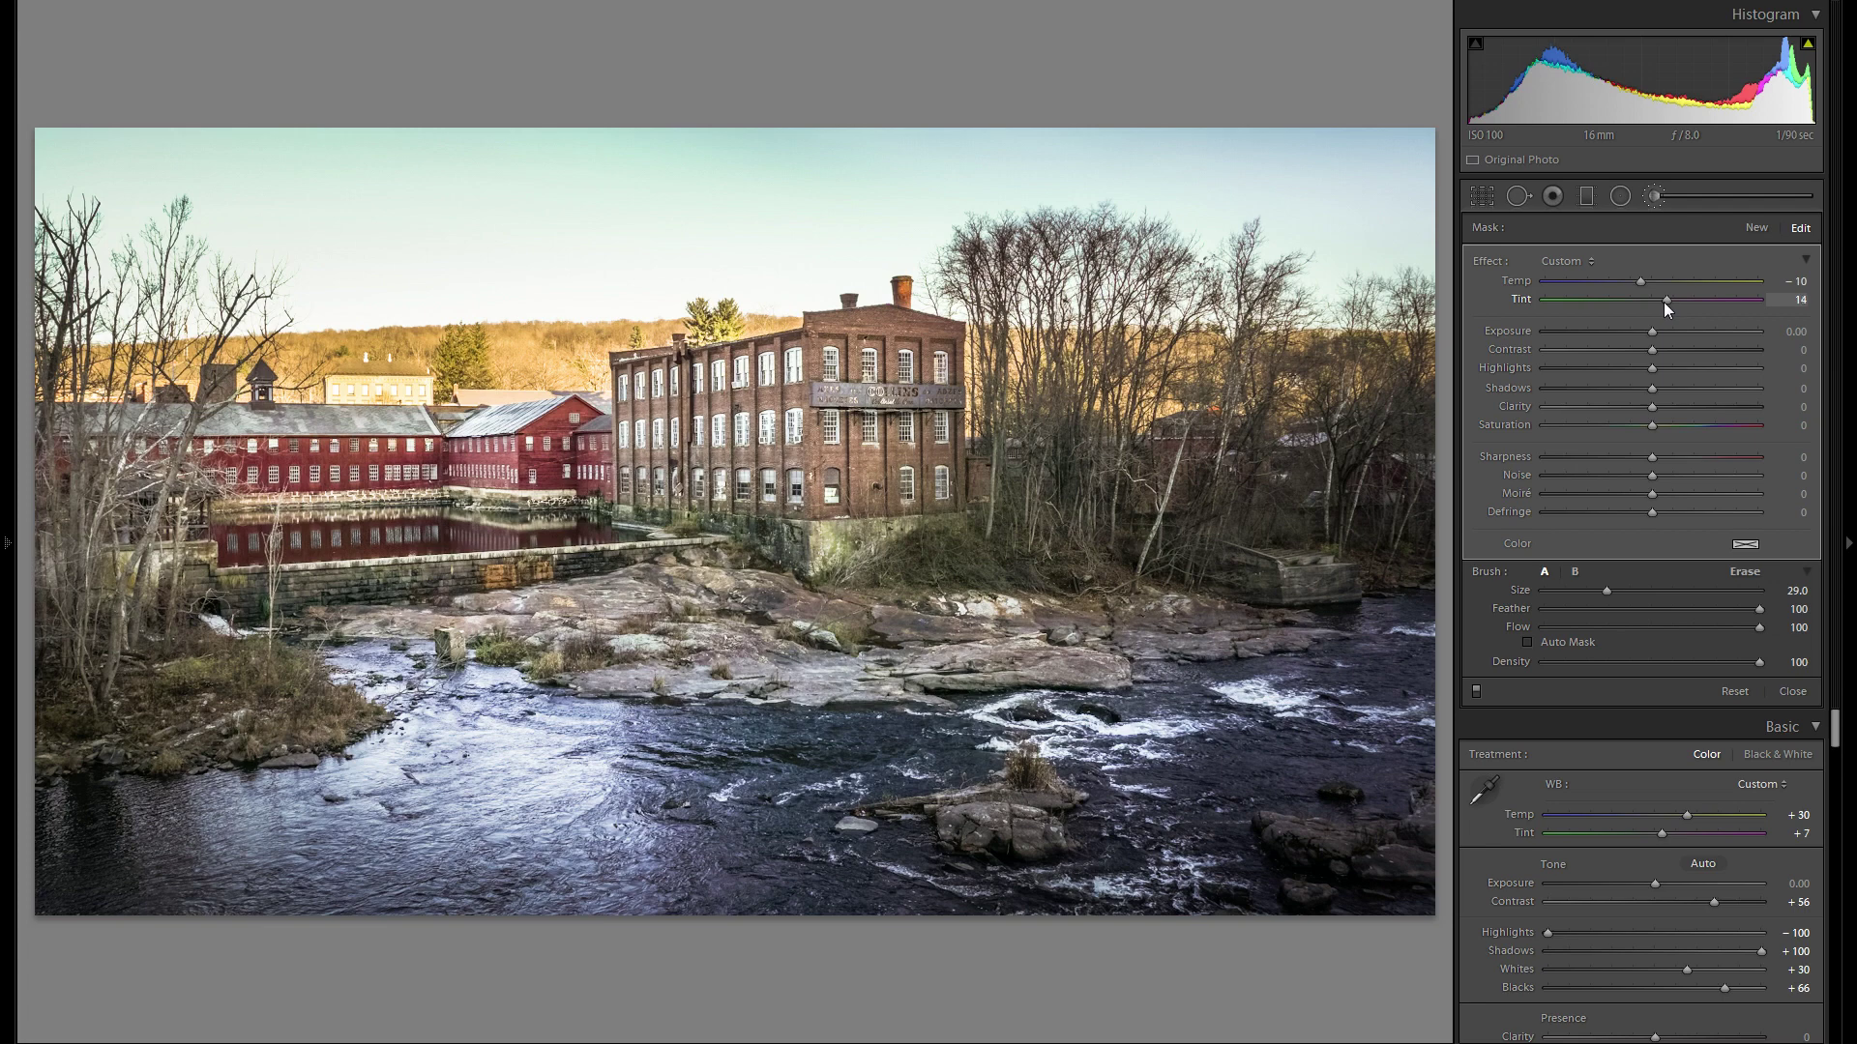
{"action": "left_click_drag", "start_coordinate": [1661, 304], "coordinate": [1658, 304]}
Give the river's brush adjustment a pale blue colour overlay with hue 233 and saturation 9%.
{"action": "left_click", "coordinate": [1744, 543]}
{"action": "left_click", "coordinate": [1655, 582]}
{"action": "mouse_move", "coordinate": [1655, 584]}
{"action": "left_mouse_down"}
{"action": "mouse_move", "coordinate": [1698, 573]}
{"action": "mouse_move", "coordinate": [1698, 614]}
{"action": "mouse_move", "coordinate": [1698, 548]}
{"action": "mouse_move", "coordinate": [1699, 624]}
{"action": "left_mouse_up"}
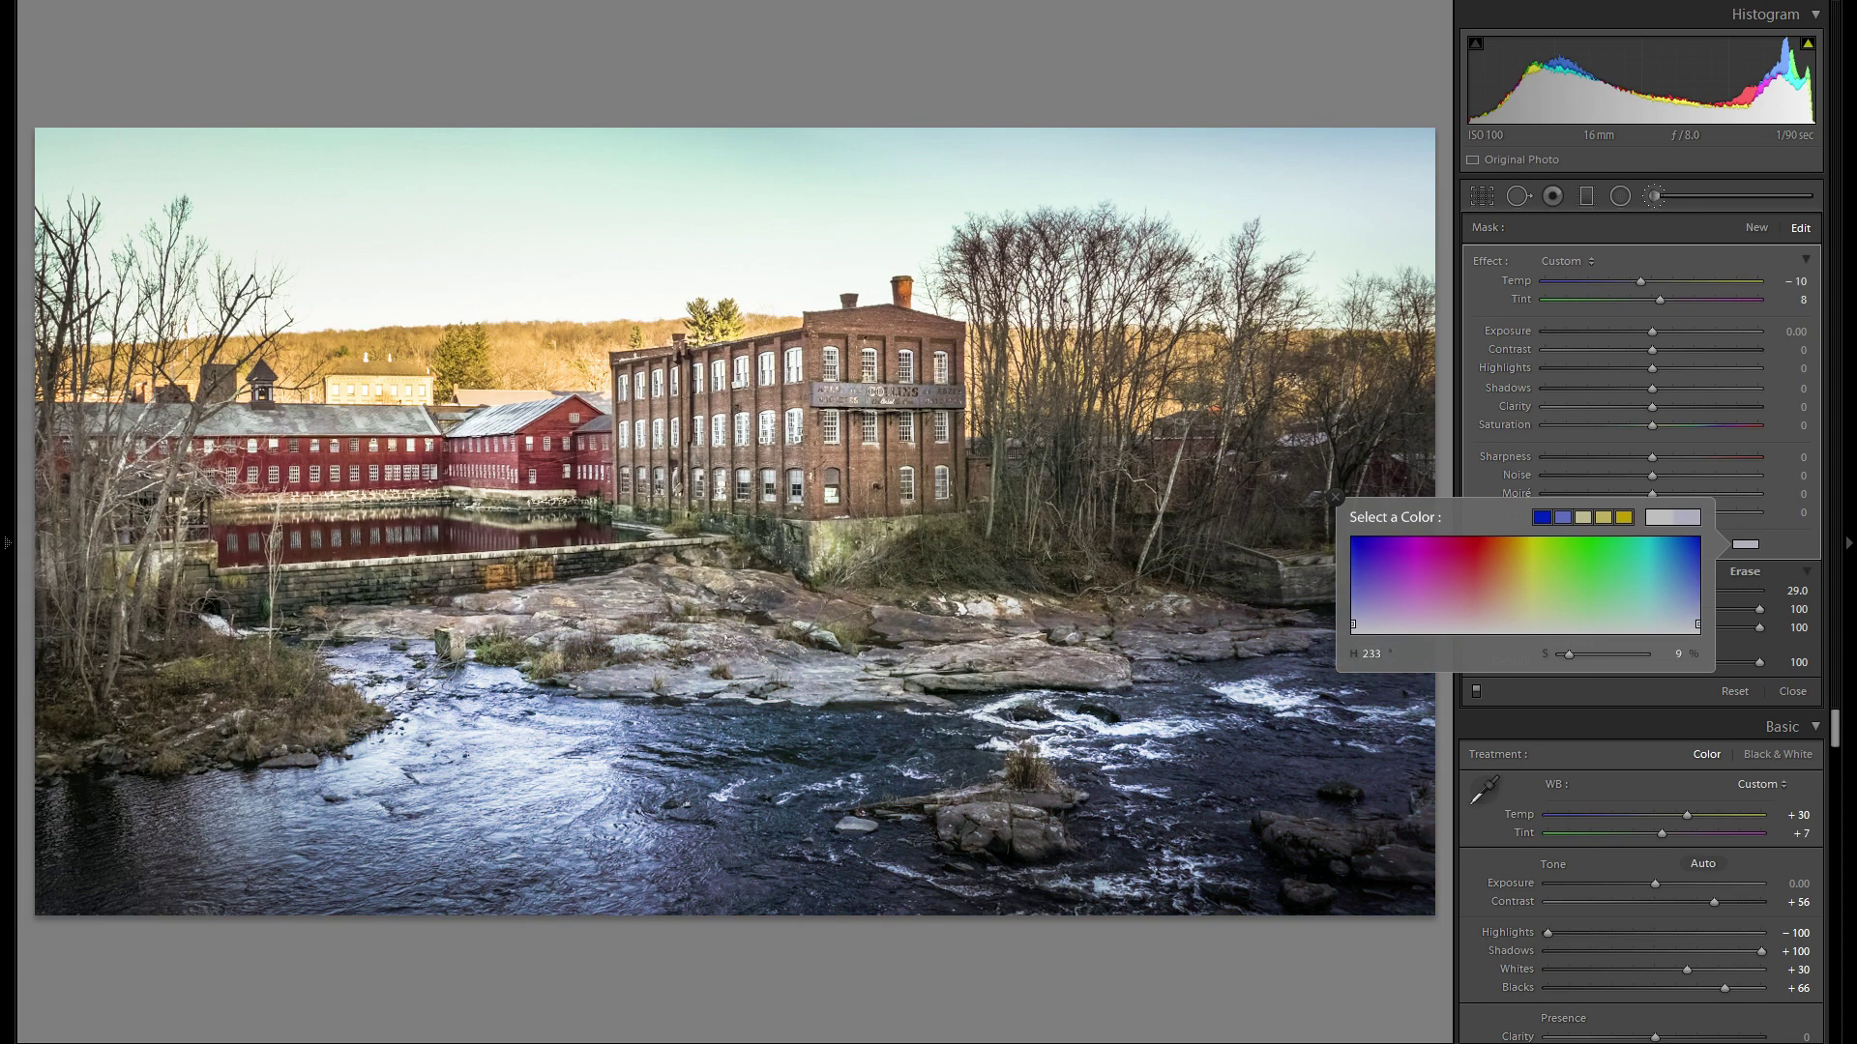
{"action": "left_click", "coordinate": [1335, 497]}
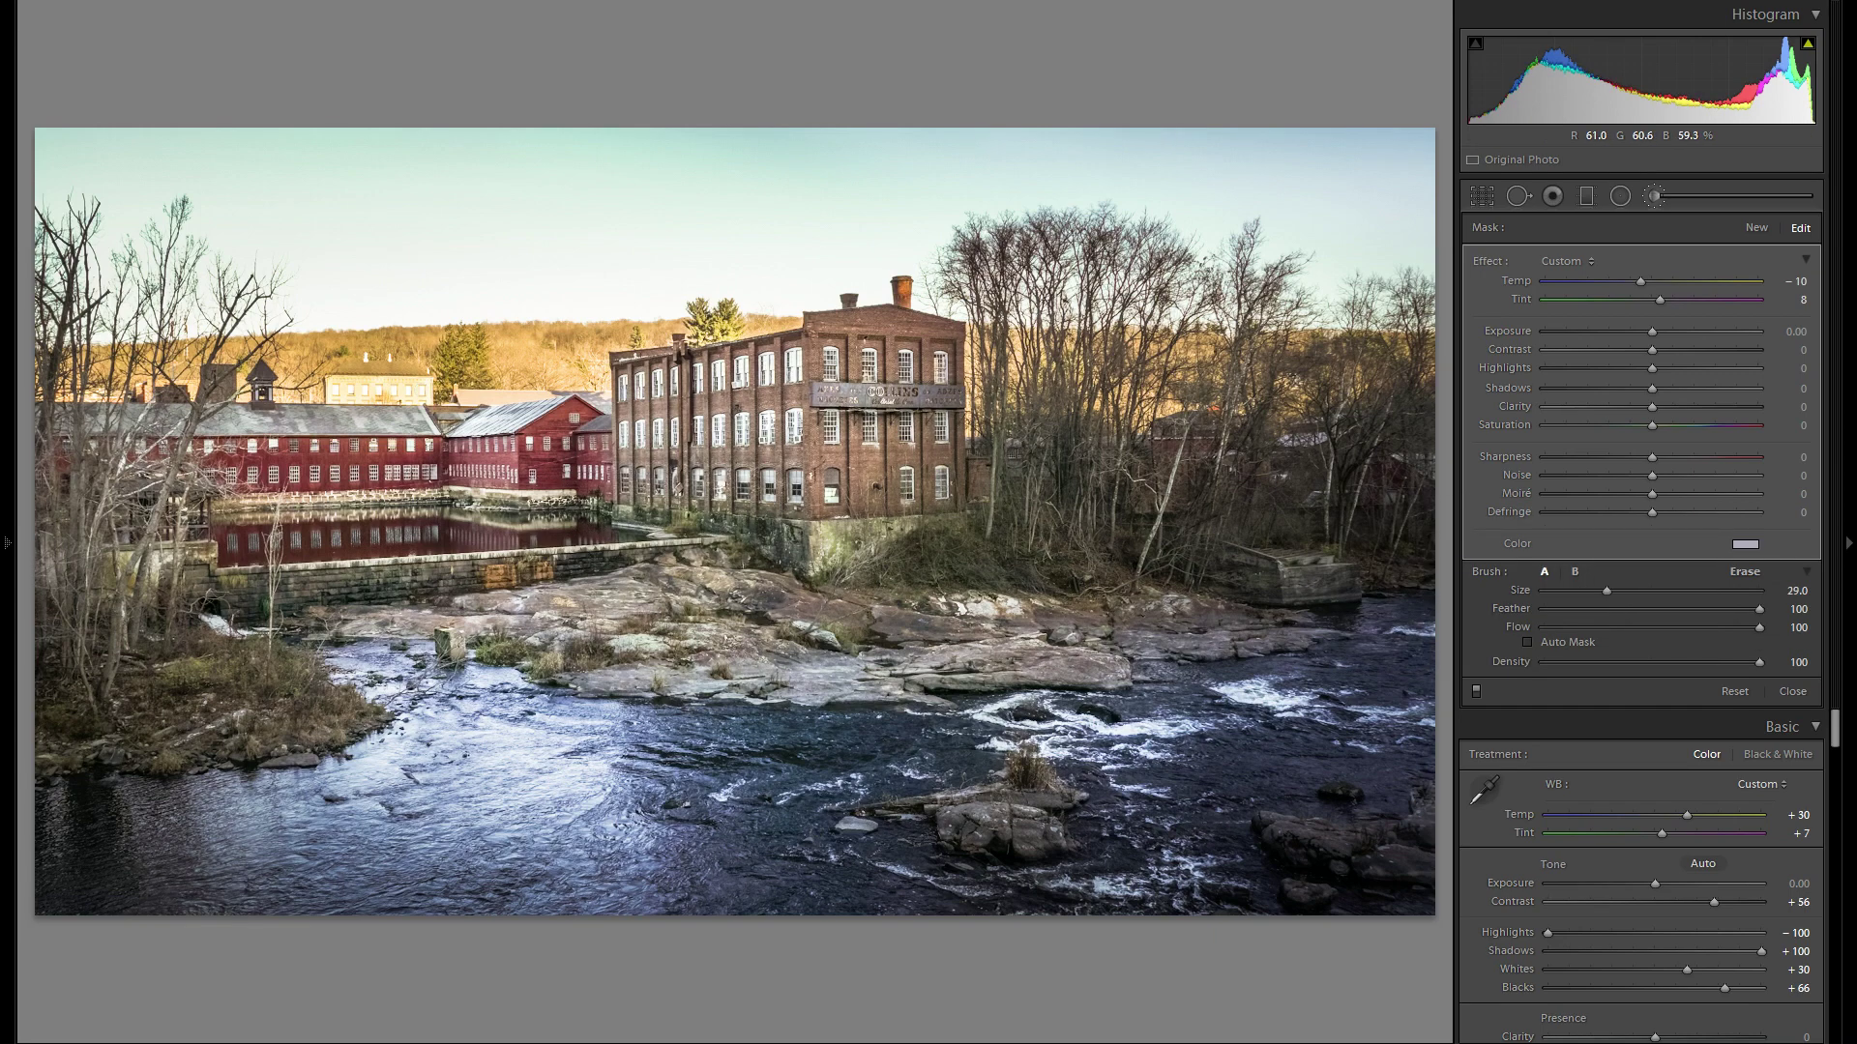
Delete the river's brush adjustment for comparison, undo the deletion, and close the Adjustment Brush tool.
{"action": "right_click", "coordinate": [814, 833]}
{"action": "left_click", "coordinate": [861, 868]}
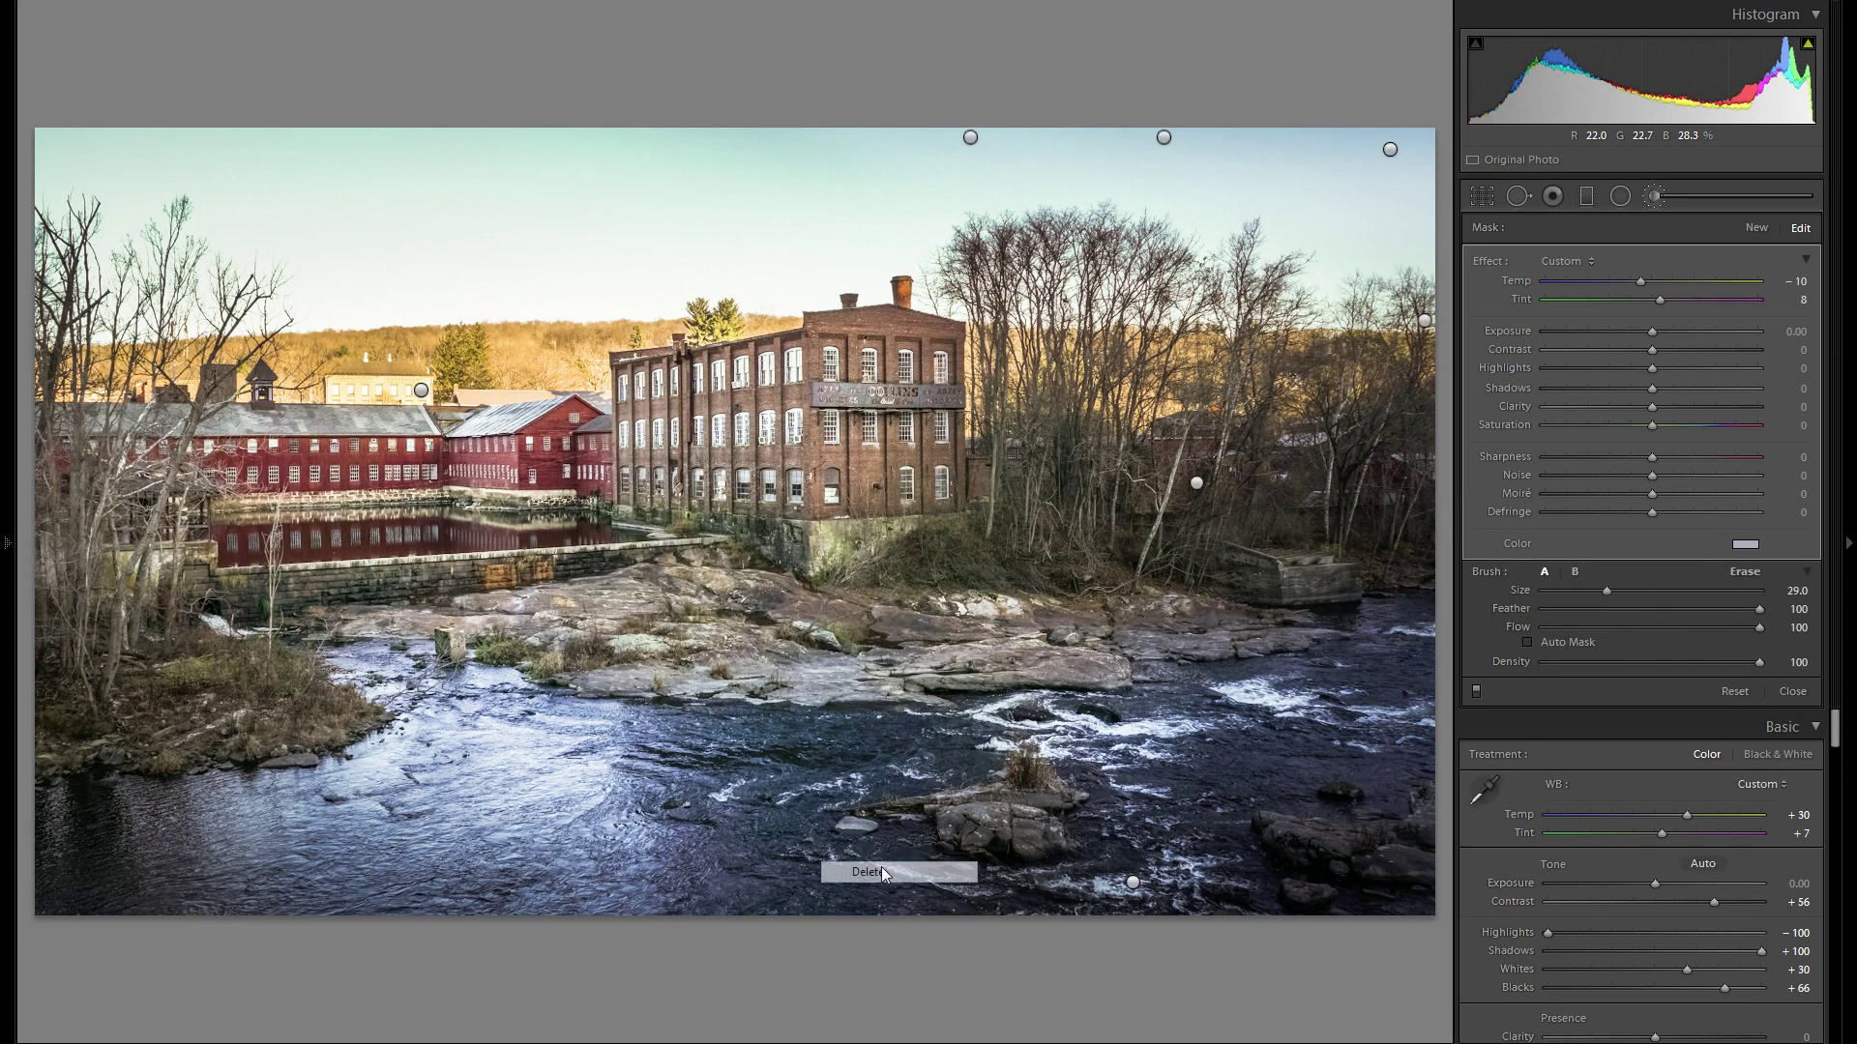
{"action": "key", "text": "ctrl+z"}
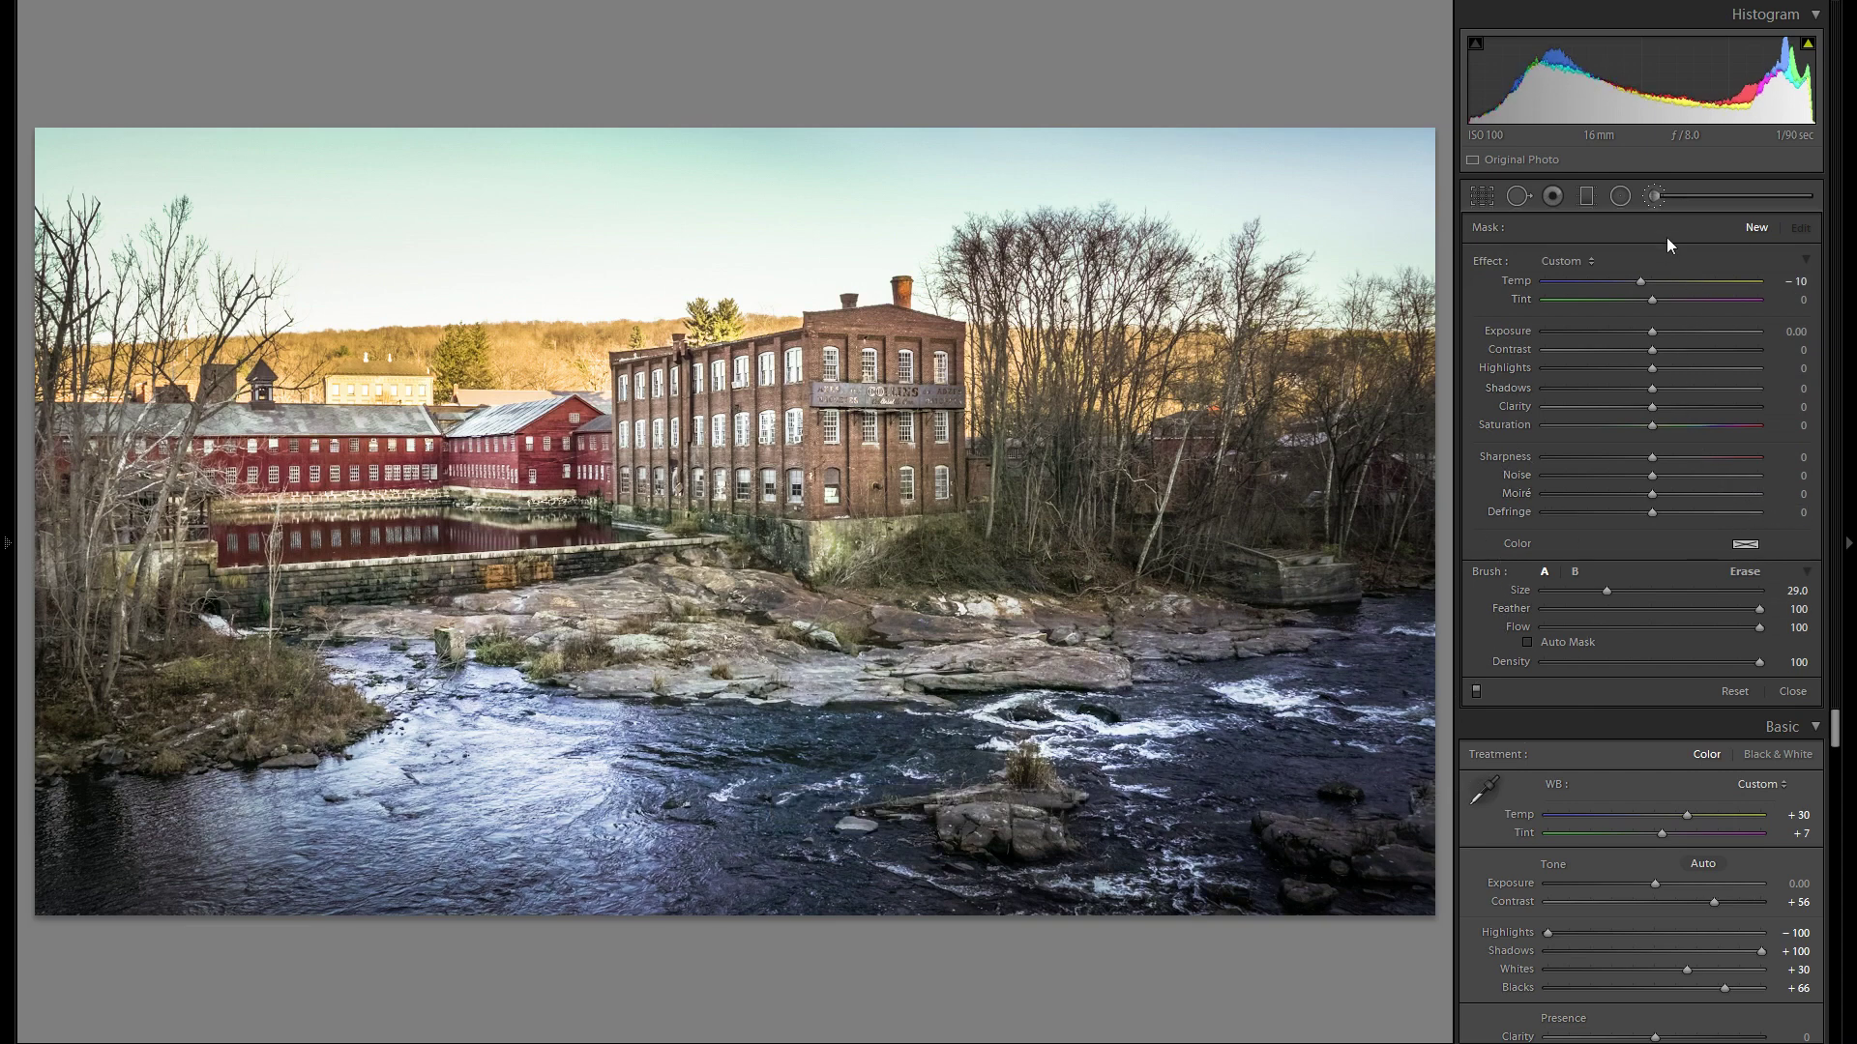
{"action": "left_click", "coordinate": [1656, 197]}
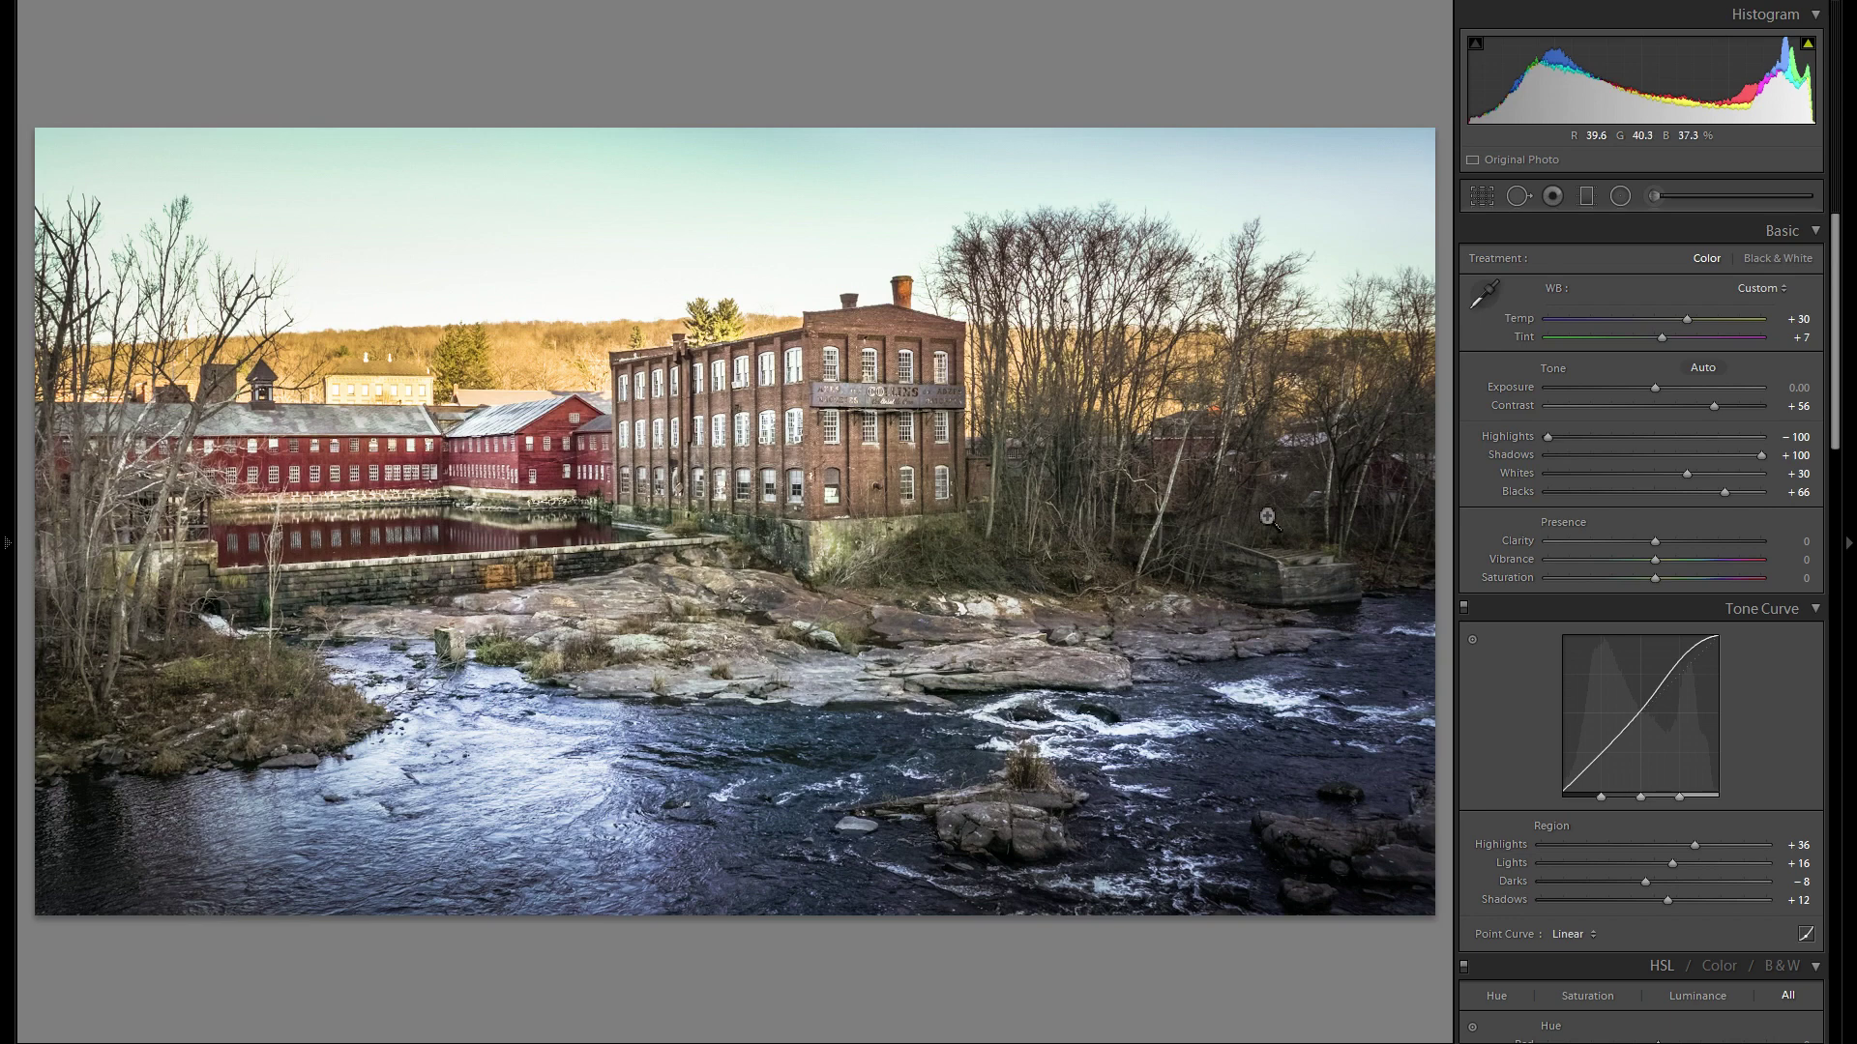
Add an inverted radial filter with Temp 0 and Exposure 0.45, and move it onto the rocks' lower edge nearer the left bank.
{"action": "scroll", "coordinate": [1702, 557], "scroll_direction": "down", "scroll_amount": 12}
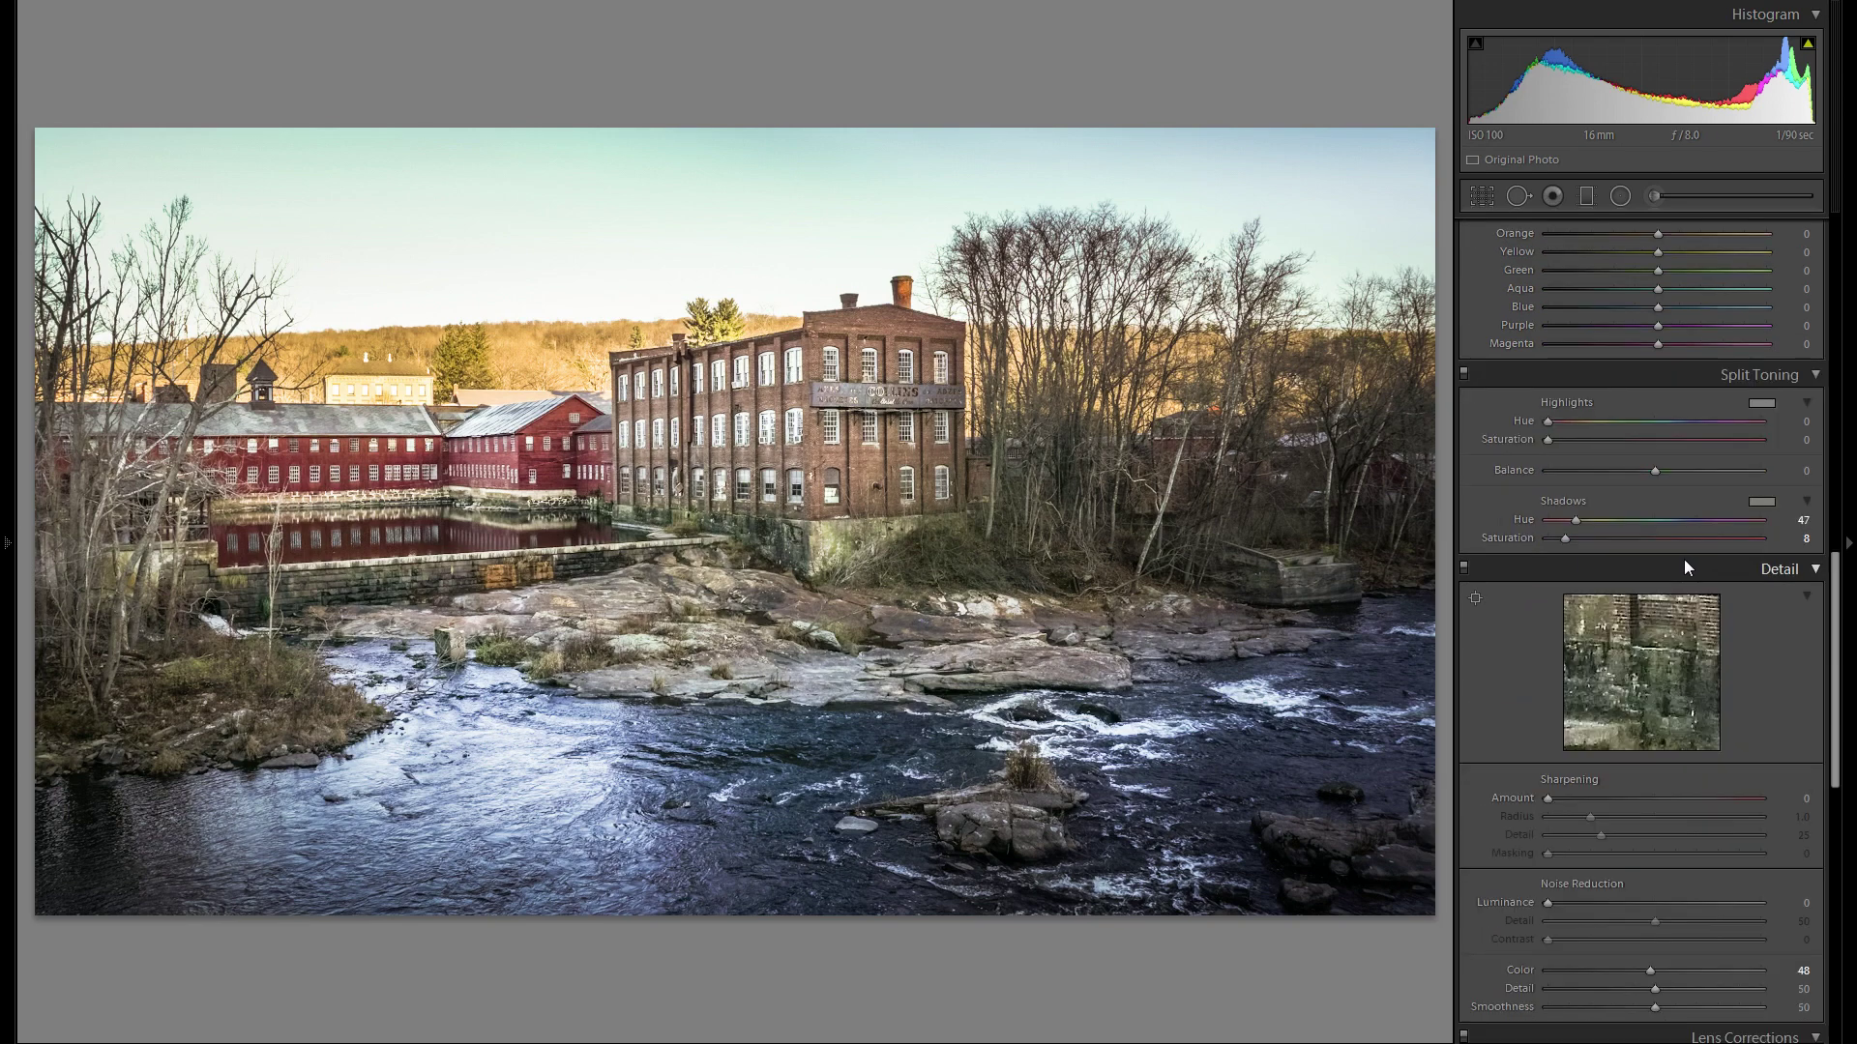
{"action": "scroll", "coordinate": [1674, 575], "scroll_direction": "up", "scroll_amount": 12}
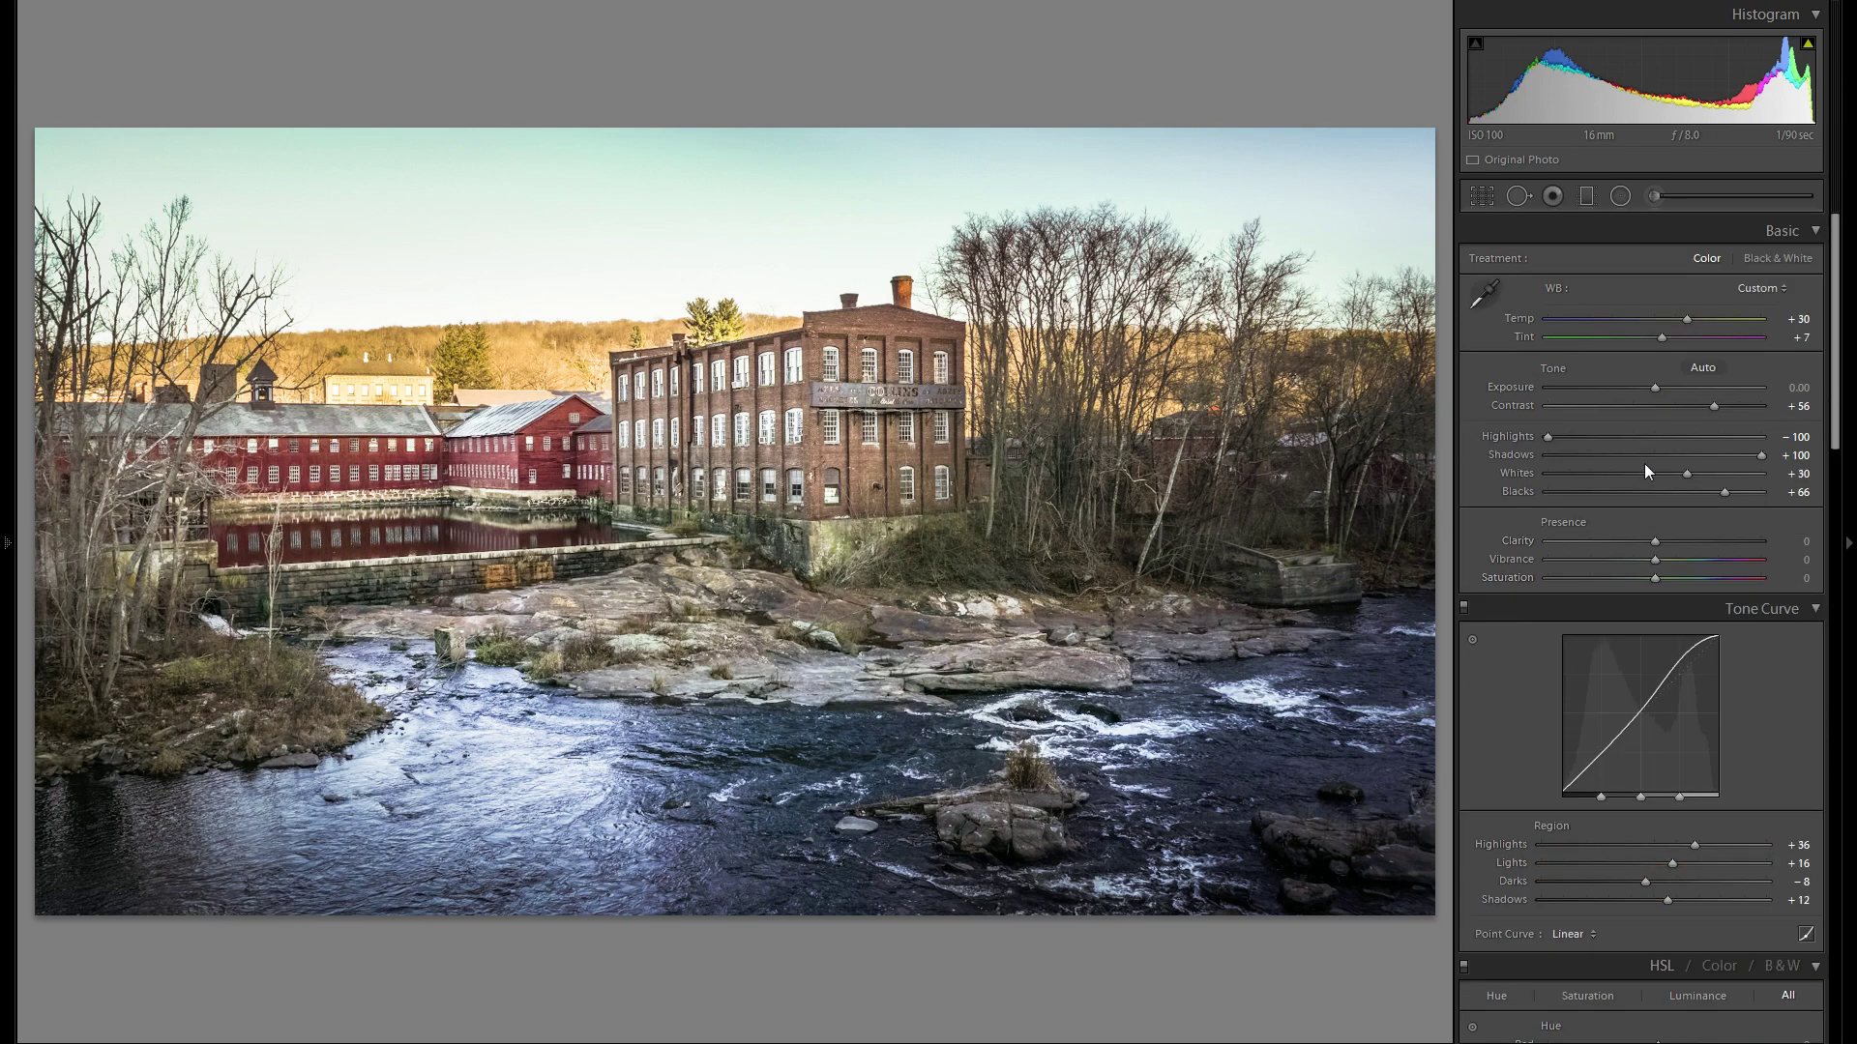
{"action": "left_click", "coordinate": [1619, 198]}
{"action": "left_click_drag", "start_coordinate": [749, 592], "coordinate": [1178, 669]}
{"action": "double_click", "coordinate": [1514, 280]}
{"action": "left_click_drag", "start_coordinate": [1658, 335], "coordinate": [1668, 336]}
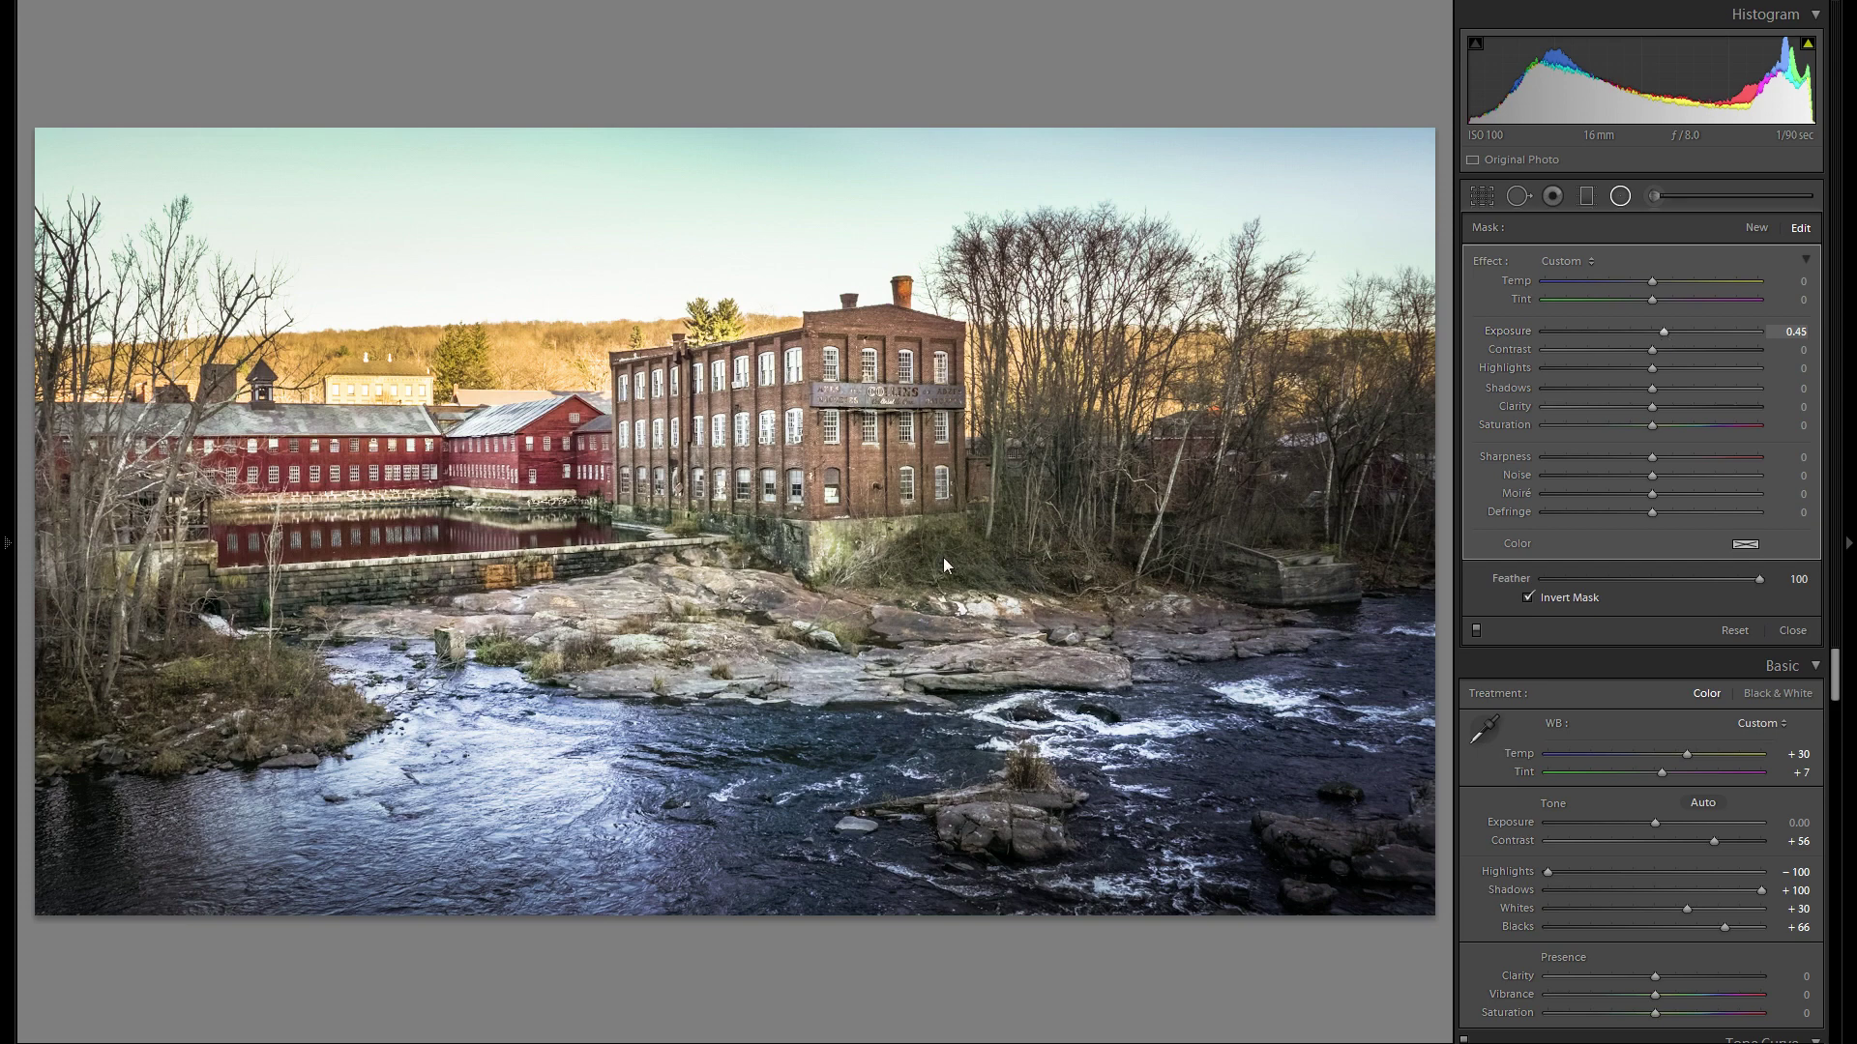
{"action": "left_click_drag", "start_coordinate": [970, 608], "coordinate": [606, 677]}
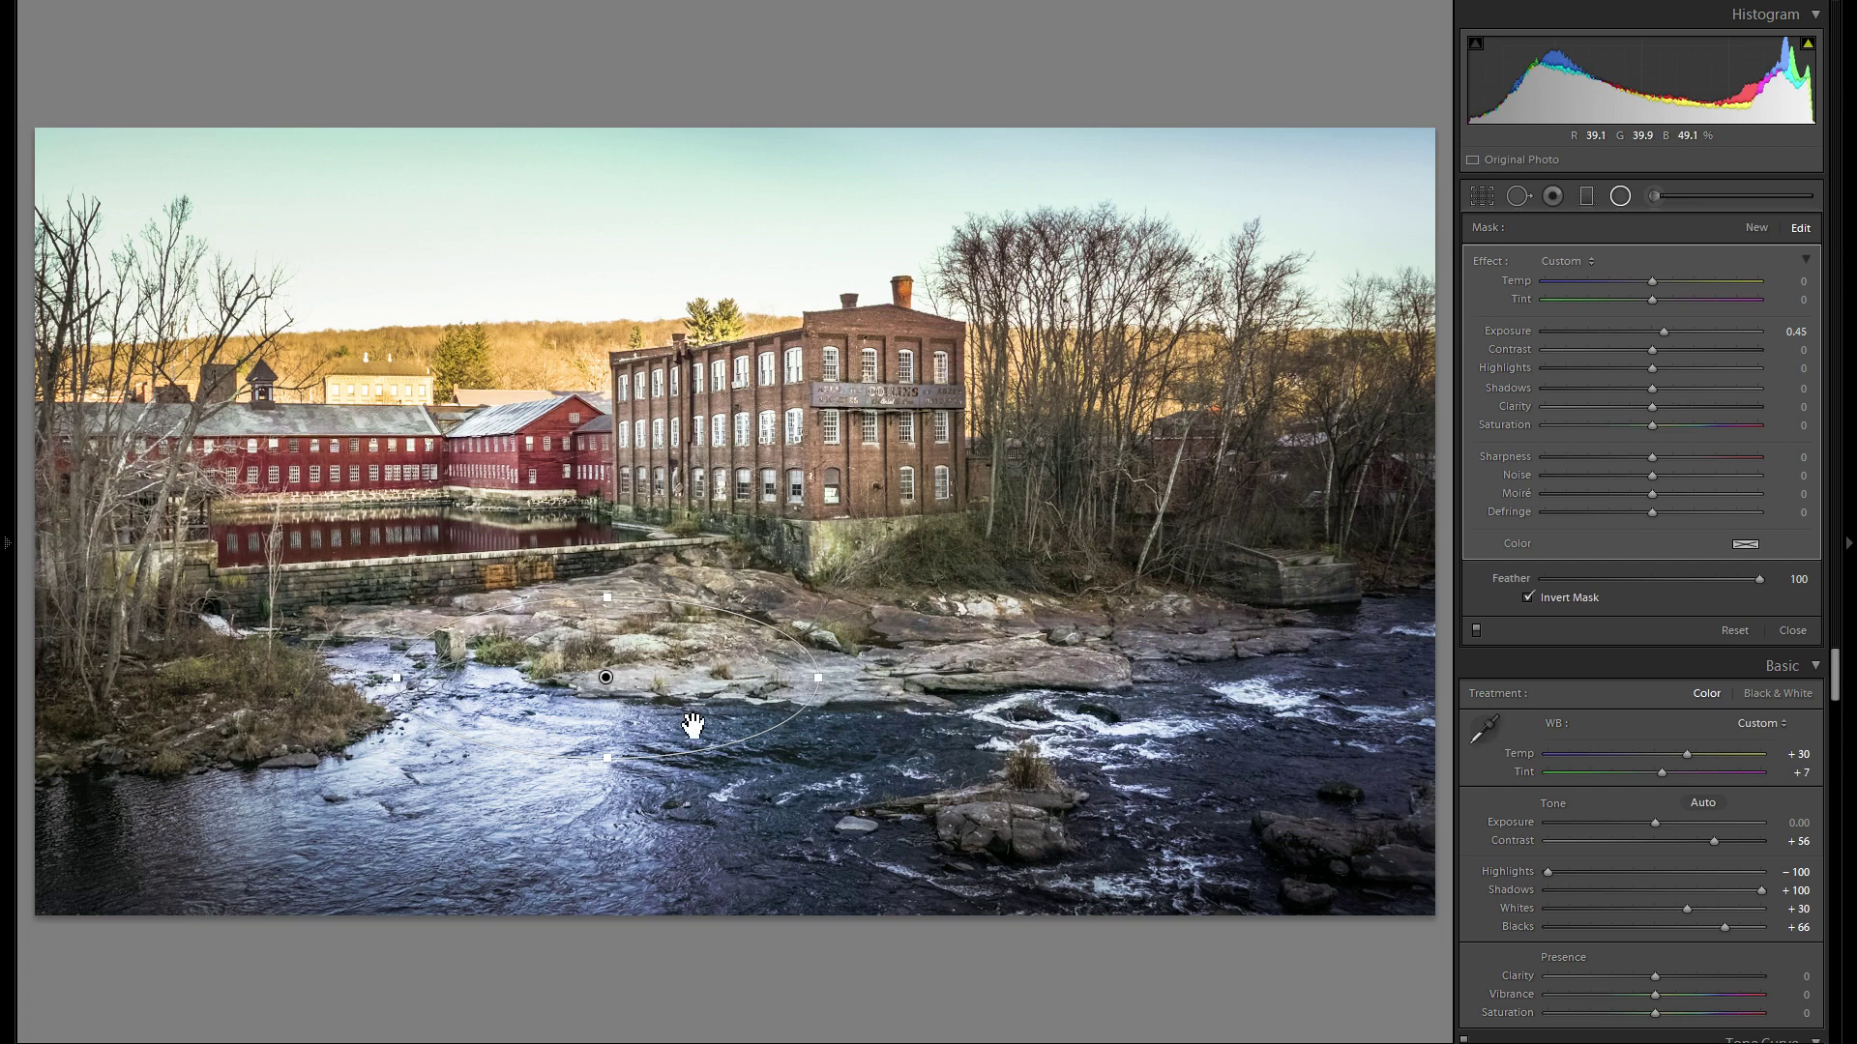
Move the radial filter onto the brick mill's long façade, enlarge it, and set its Exposure to 0.27.
{"action": "left_click_drag", "start_coordinate": [606, 677], "coordinate": [715, 443]}
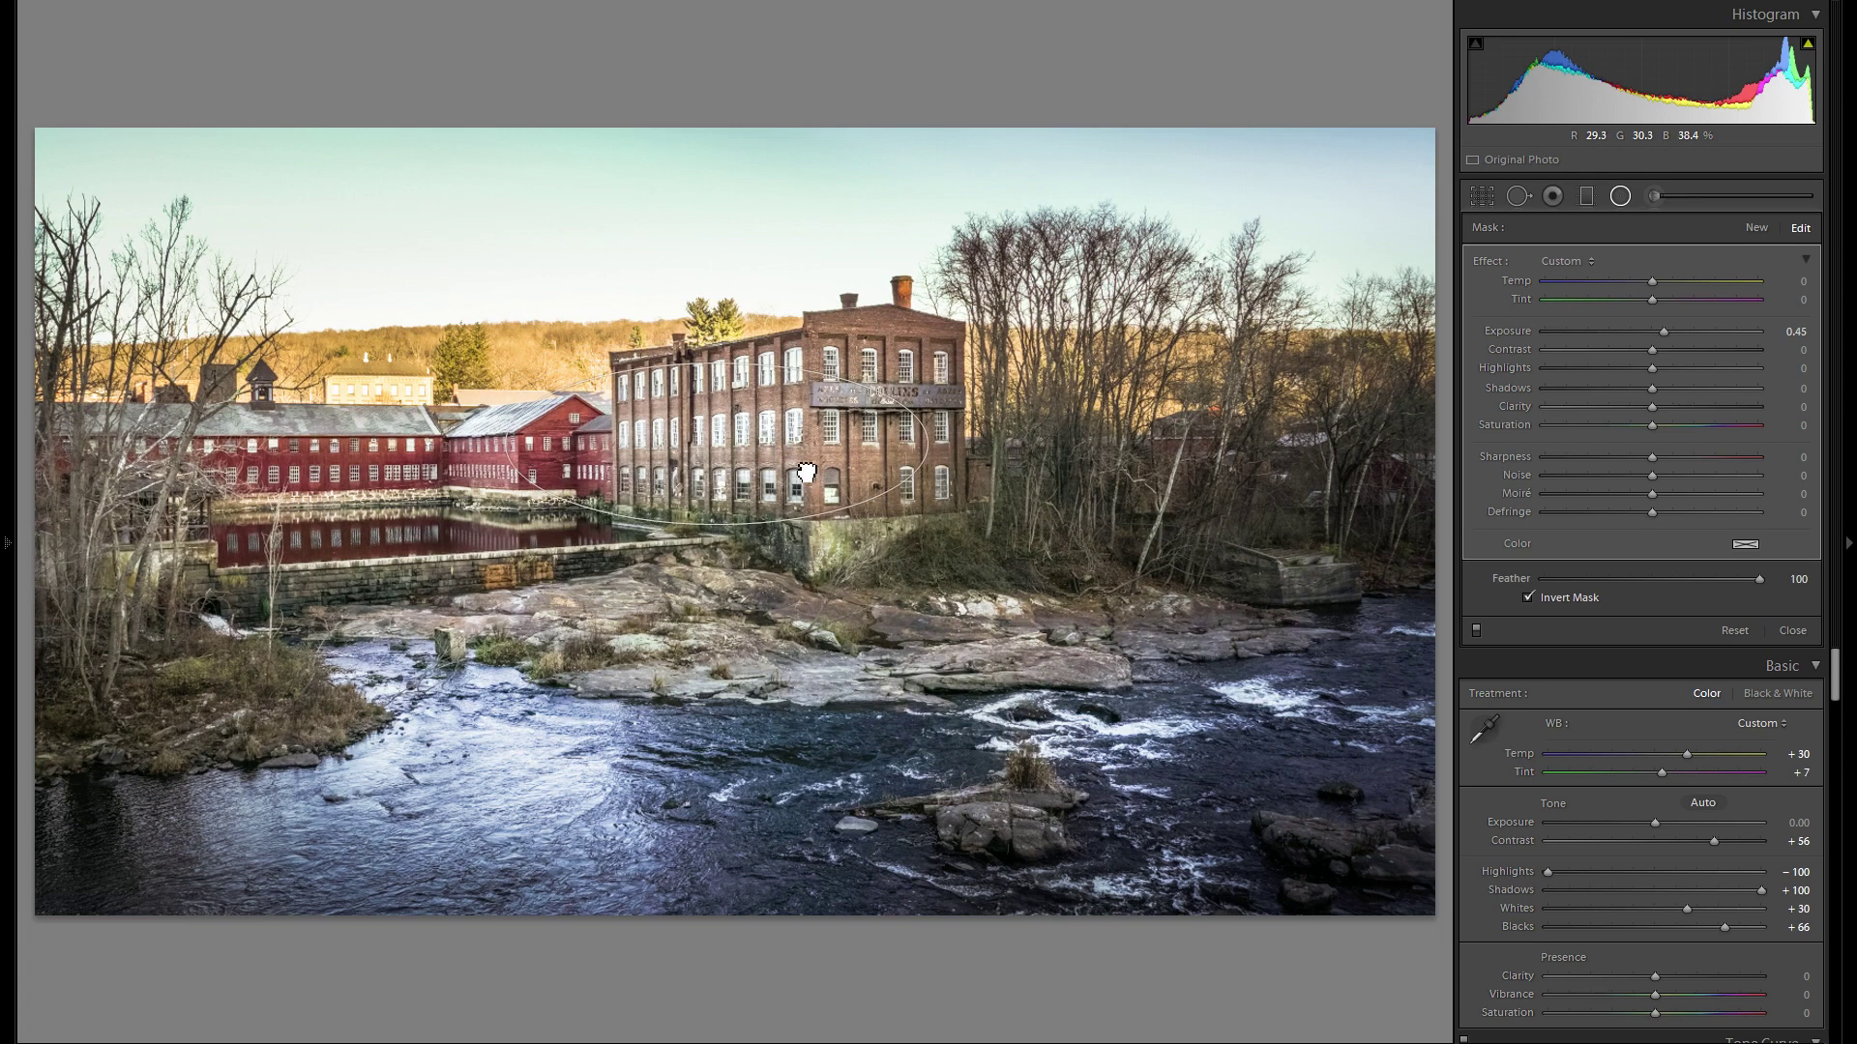
{"action": "left_click_drag", "start_coordinate": [723, 329], "coordinate": [747, 288]}
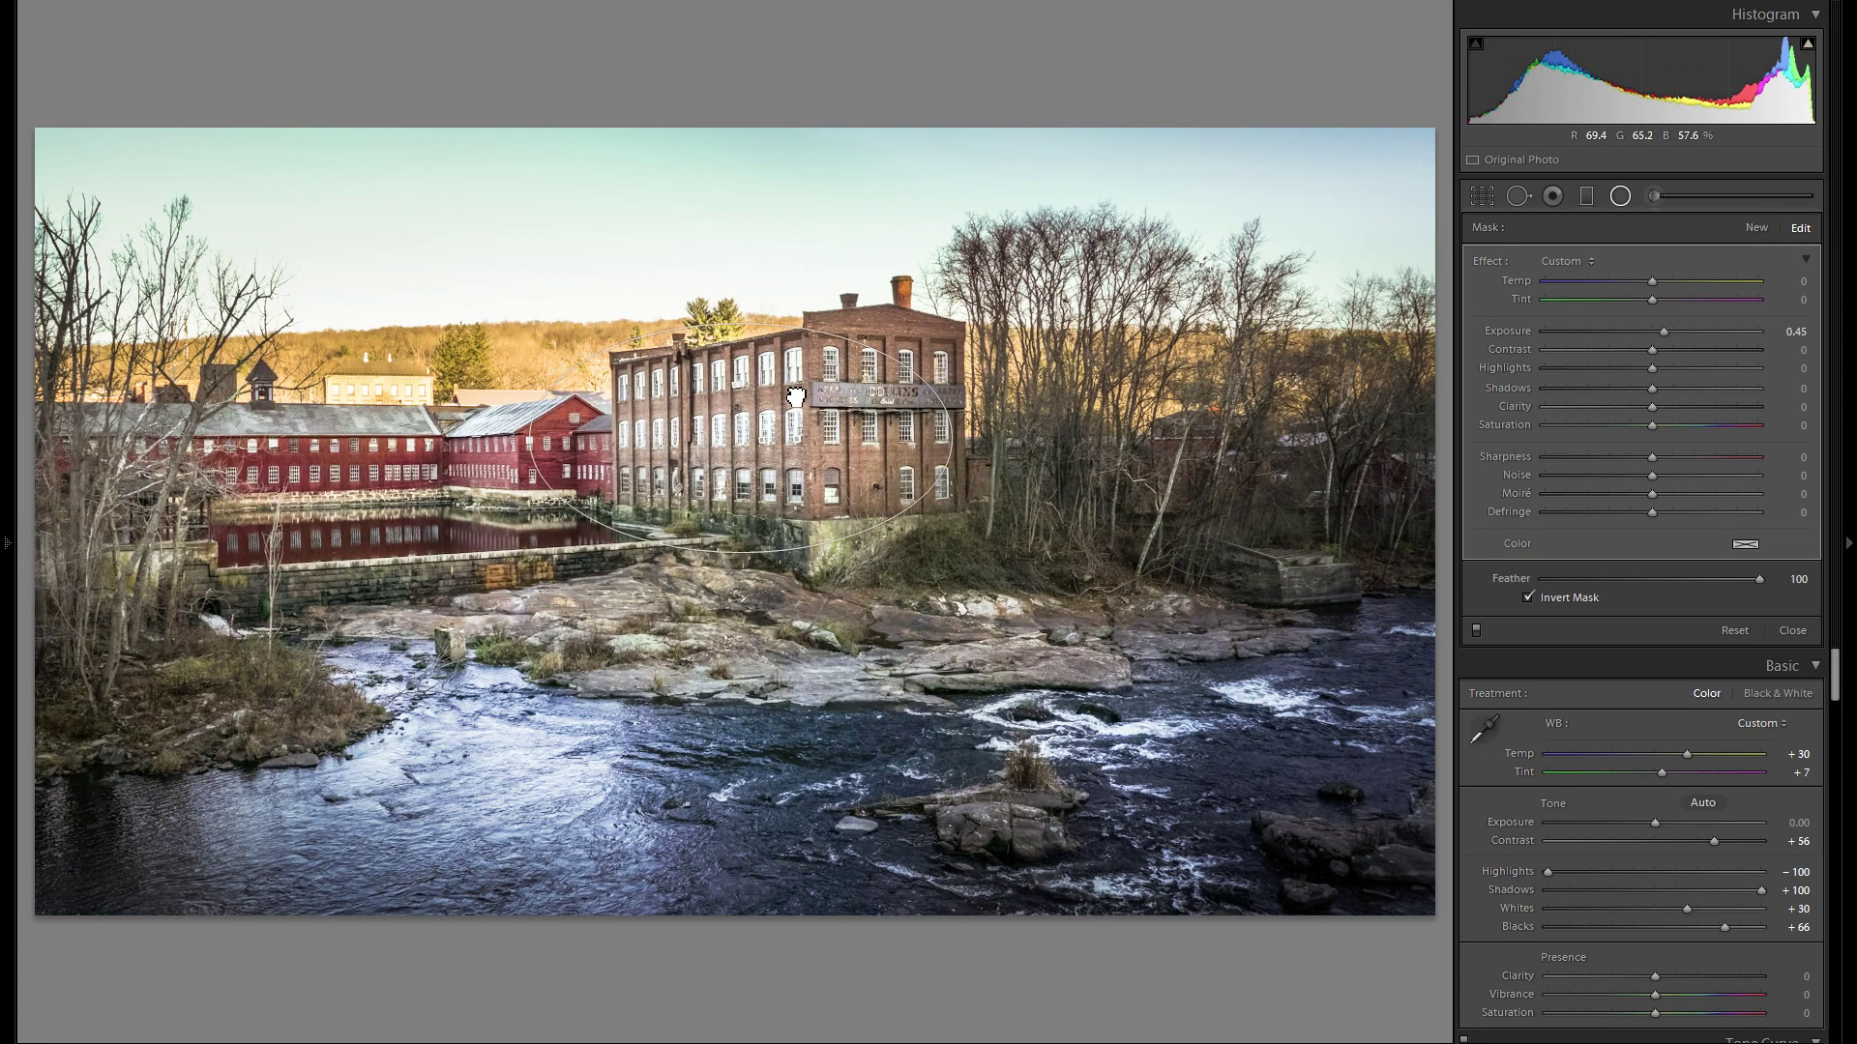
{"action": "left_click_drag", "start_coordinate": [1668, 331], "coordinate": [1659, 330]}
Duplicate the mill's radial filter onto the red buildings and the trees beside the mill, and reshape the copy at the trees.
{"action": "right_click", "coordinate": [787, 426]}
{"action": "left_click", "coordinate": [771, 445]}
{"action": "left_click_drag", "start_coordinate": [771, 445], "coordinate": [1087, 493]}
{"action": "right_click", "coordinate": [430, 513]}
{"action": "left_click", "coordinate": [454, 522]}
{"action": "right_click", "coordinate": [386, 500]}
{"action": "left_click", "coordinate": [431, 510]}
{"action": "left_click_drag", "start_coordinate": [961, 561], "coordinate": [972, 539]}
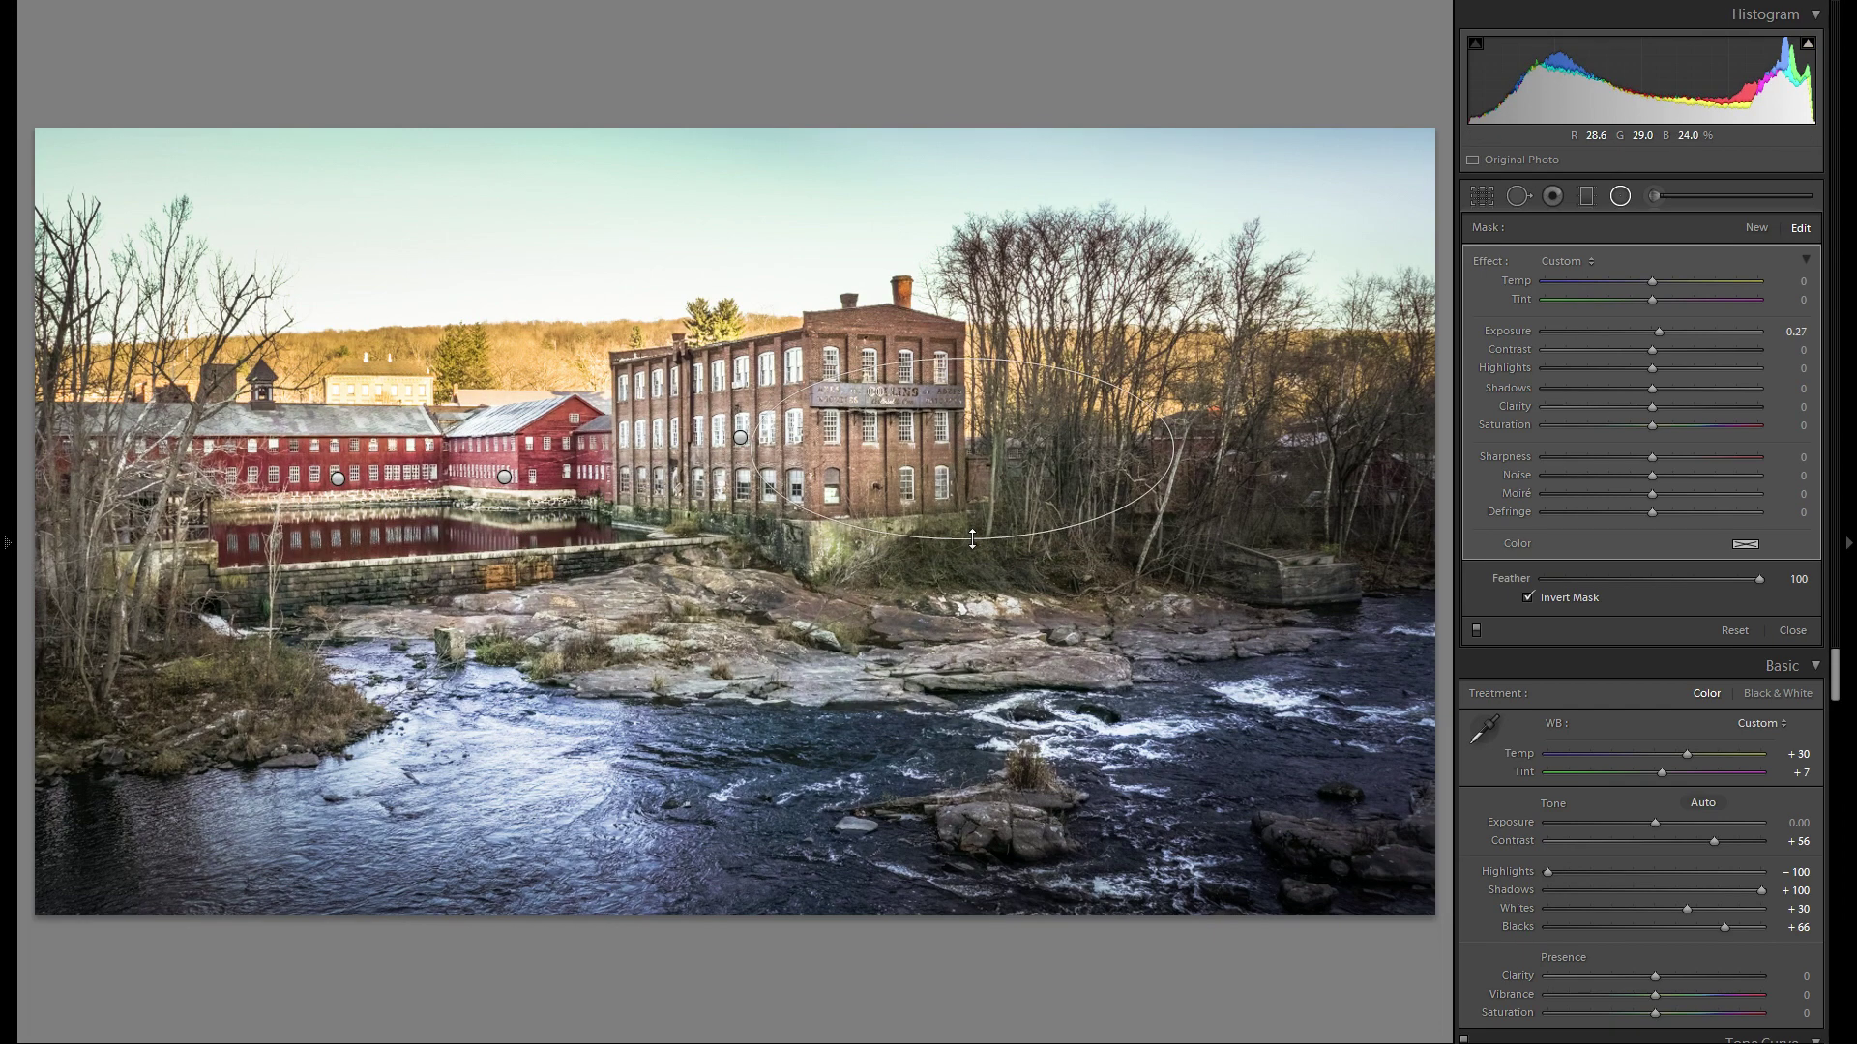
Place brightening radial filter copies over the mill's sign end, the bare trees, the far-bank stone wall and the white rapids.
{"action": "left_click_drag", "start_coordinate": [989, 446], "coordinate": [944, 367]}
{"action": "right_click", "coordinate": [997, 405]}
{"action": "left_click", "coordinate": [1025, 417]}
{"action": "left_click_drag", "start_coordinate": [1025, 418], "coordinate": [322, 755]}
{"action": "right_click", "coordinate": [1278, 382]}
{"action": "left_click", "coordinate": [1281, 384]}
{"action": "right_click", "coordinate": [1189, 519]}
{"action": "left_click", "coordinate": [1216, 530]}
{"action": "right_click", "coordinate": [1141, 735]}
{"action": "left_click", "coordinate": [1172, 747]}
Duplicate the brightening radial filter across the riverbank rocks and onto the small rock island, with Exposure 0.52 on the island.
{"action": "left_click_drag", "start_coordinate": [476, 701], "coordinate": [707, 609]}
{"action": "right_click", "coordinate": [590, 663]}
{"action": "left_click", "coordinate": [647, 674]}
{"action": "left_click_drag", "start_coordinate": [650, 676], "coordinate": [1053, 819]}
{"action": "right_click", "coordinate": [897, 657]}
{"action": "left_click", "coordinate": [985, 674]}
{"action": "right_click", "coordinate": [764, 660]}
{"action": "left_click", "coordinate": [788, 659]}
{"action": "right_click", "coordinate": [933, 658]}
{"action": "left_click", "coordinate": [955, 668]}
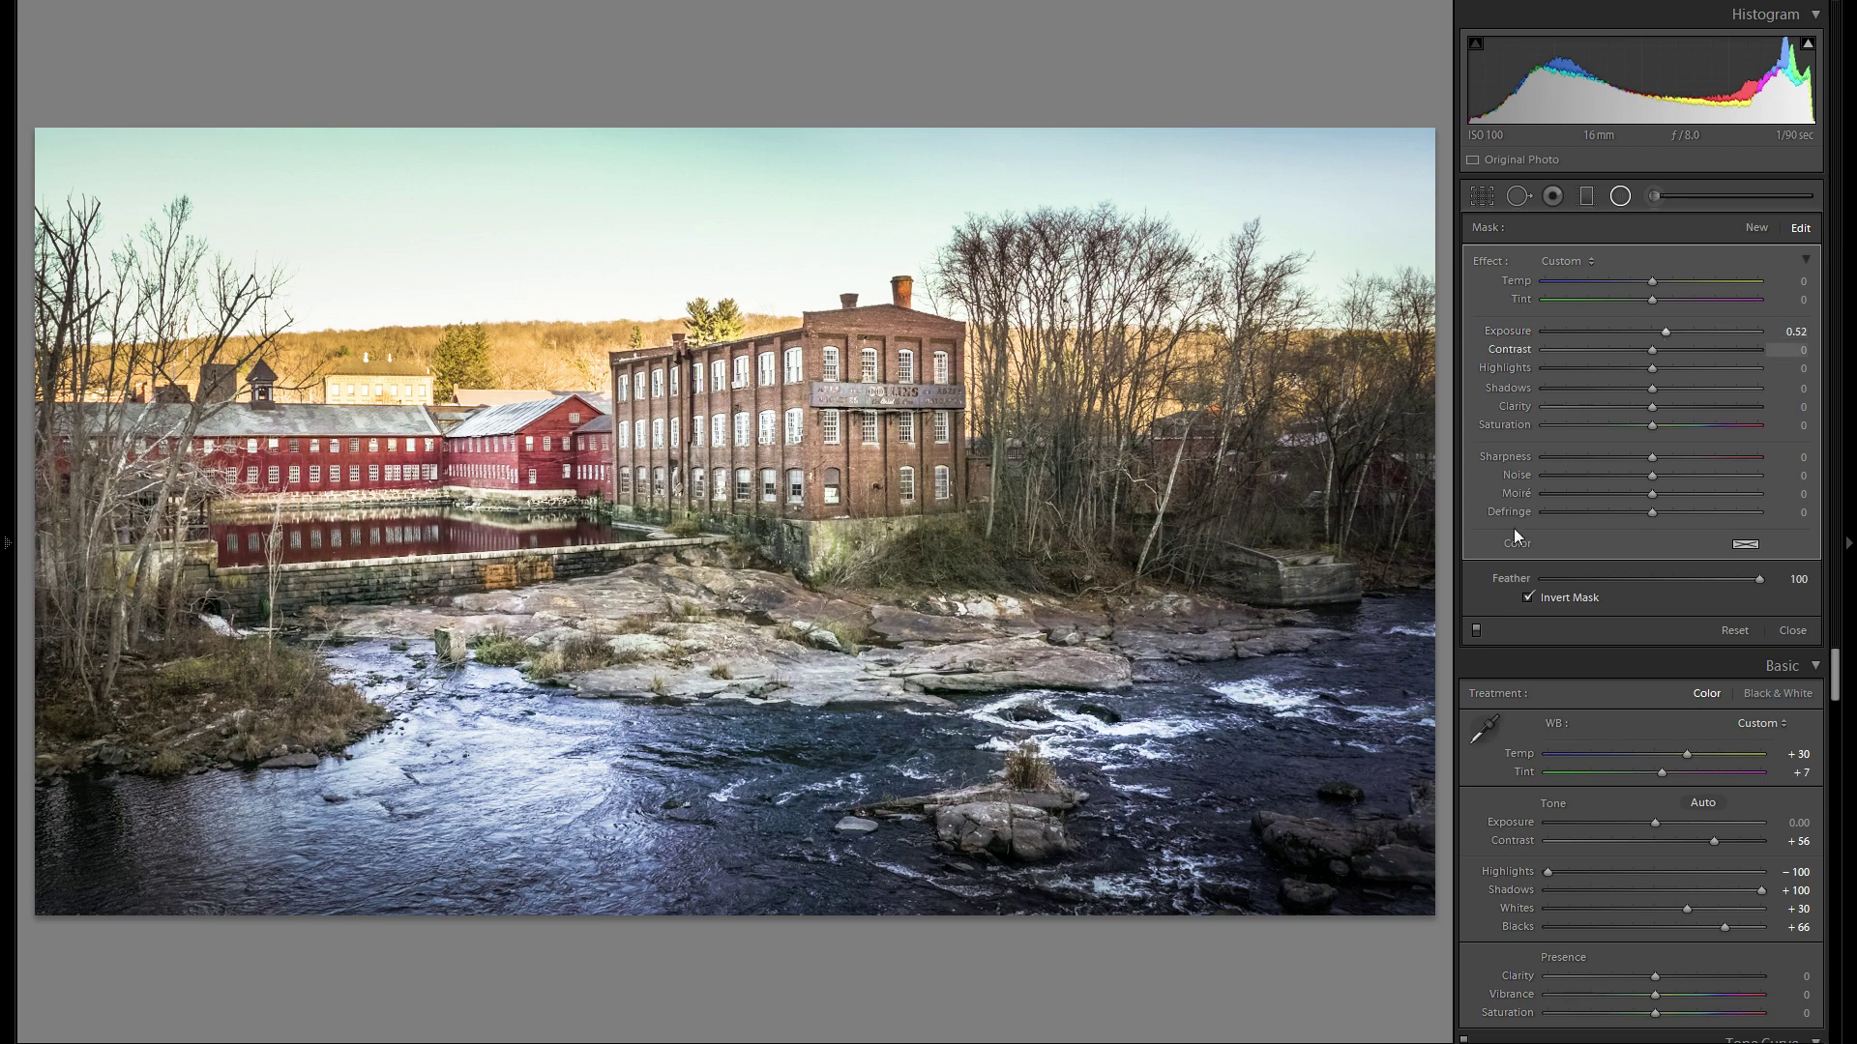
Toggle all radial filters off and on to compare the brightened areas.
{"action": "left_click", "coordinate": [1476, 630]}
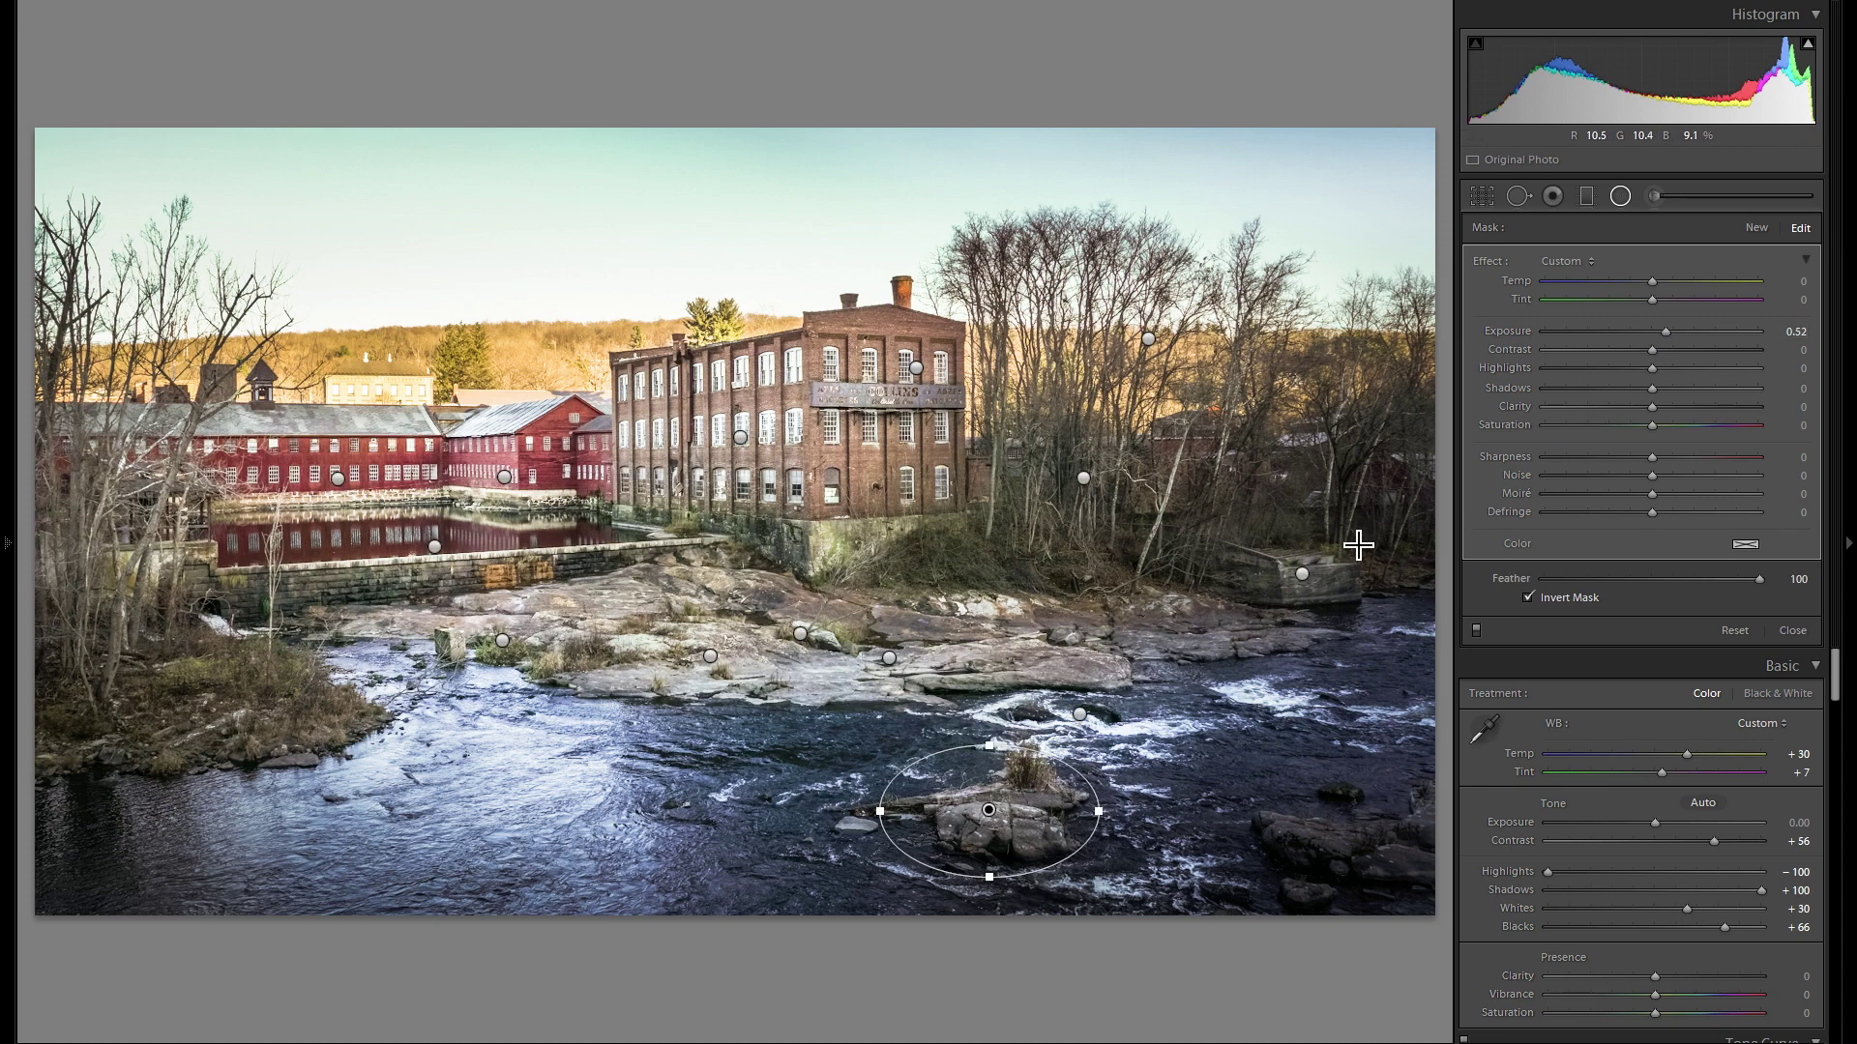
{"action": "left_click", "coordinate": [1476, 630]}
{"action": "left_click", "coordinate": [1476, 630]}
{"action": "left_click", "coordinate": [1476, 631]}
Add a radial filter with Exposure −1.07 over the rocks below the mill, and place a copy on the red building's end beside the mill.
{"action": "left_click", "coordinate": [1756, 228]}
{"action": "left_click_drag", "start_coordinate": [1673, 328], "coordinate": [1641, 333]}
{"action": "double_click", "coordinate": [1515, 282]}
{"action": "left_click_drag", "start_coordinate": [764, 578], "coordinate": [887, 600]}
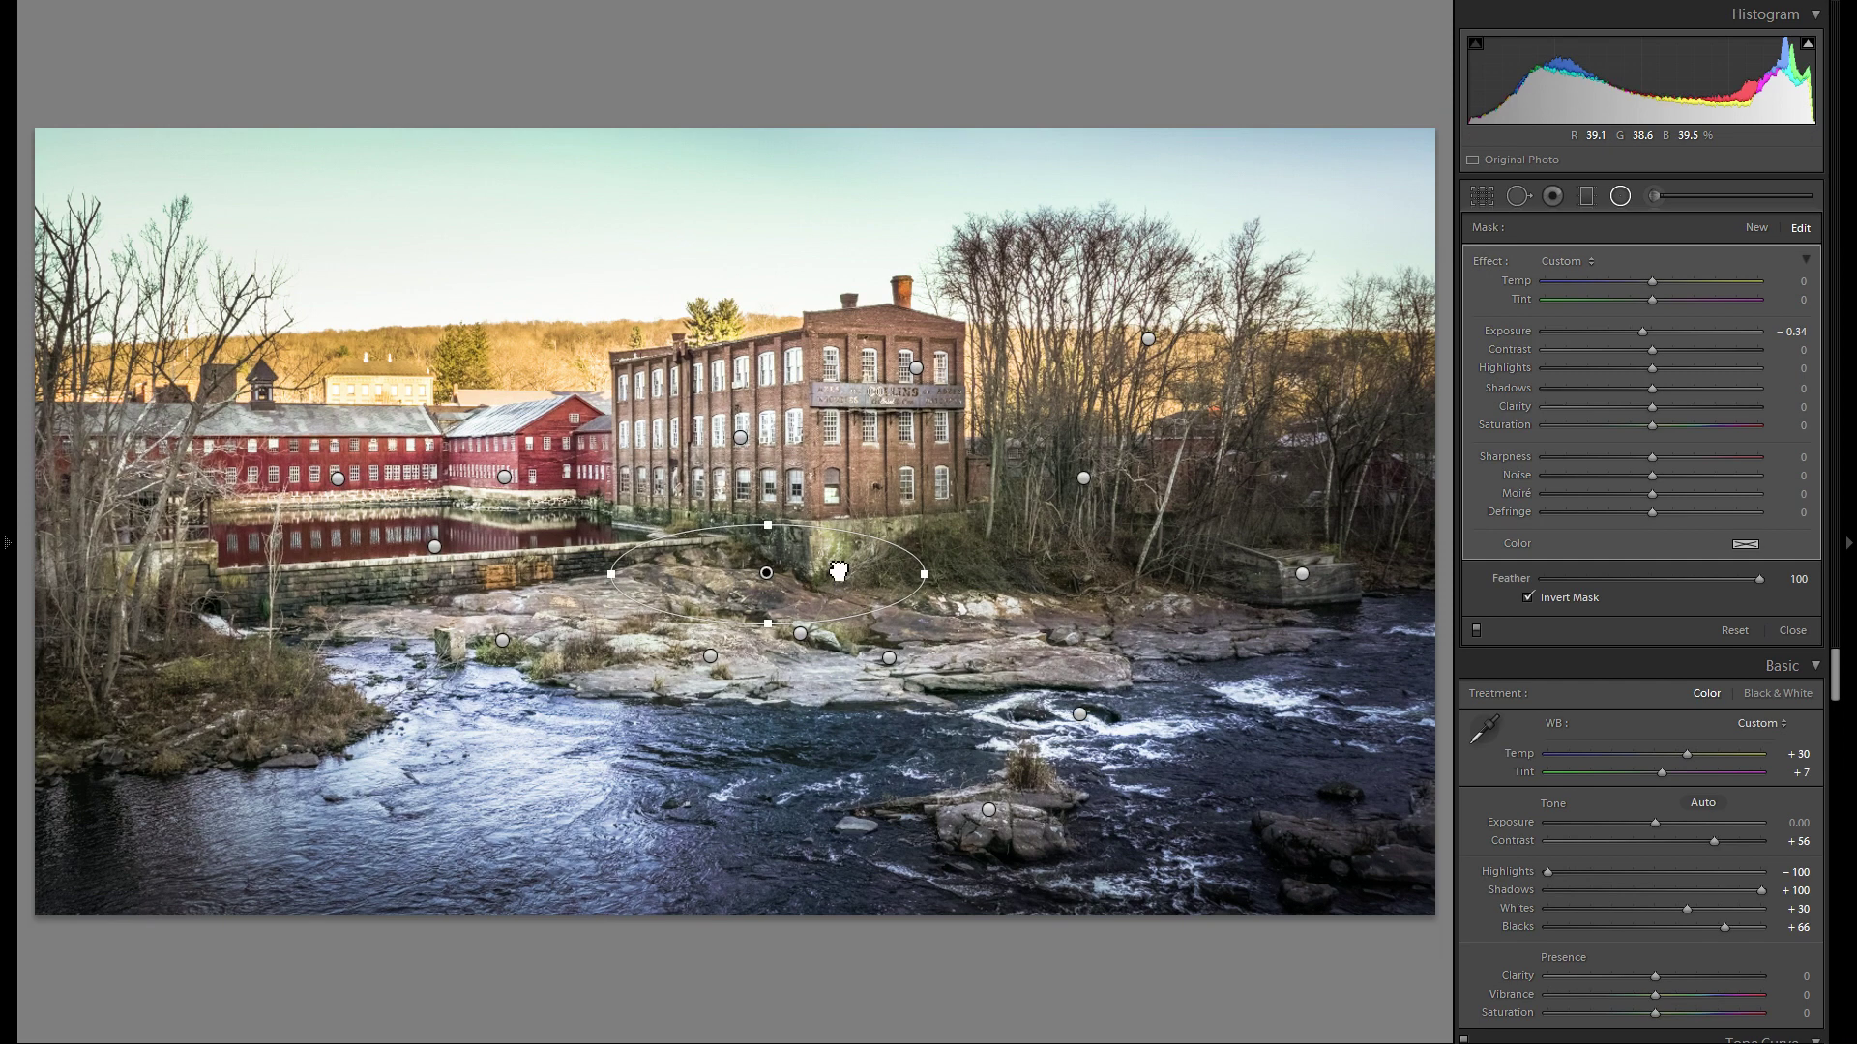
{"action": "left_click_drag", "start_coordinate": [1642, 337], "coordinate": [1615, 335]}
{"action": "left_click_drag", "start_coordinate": [679, 452], "coordinate": [623, 455]}
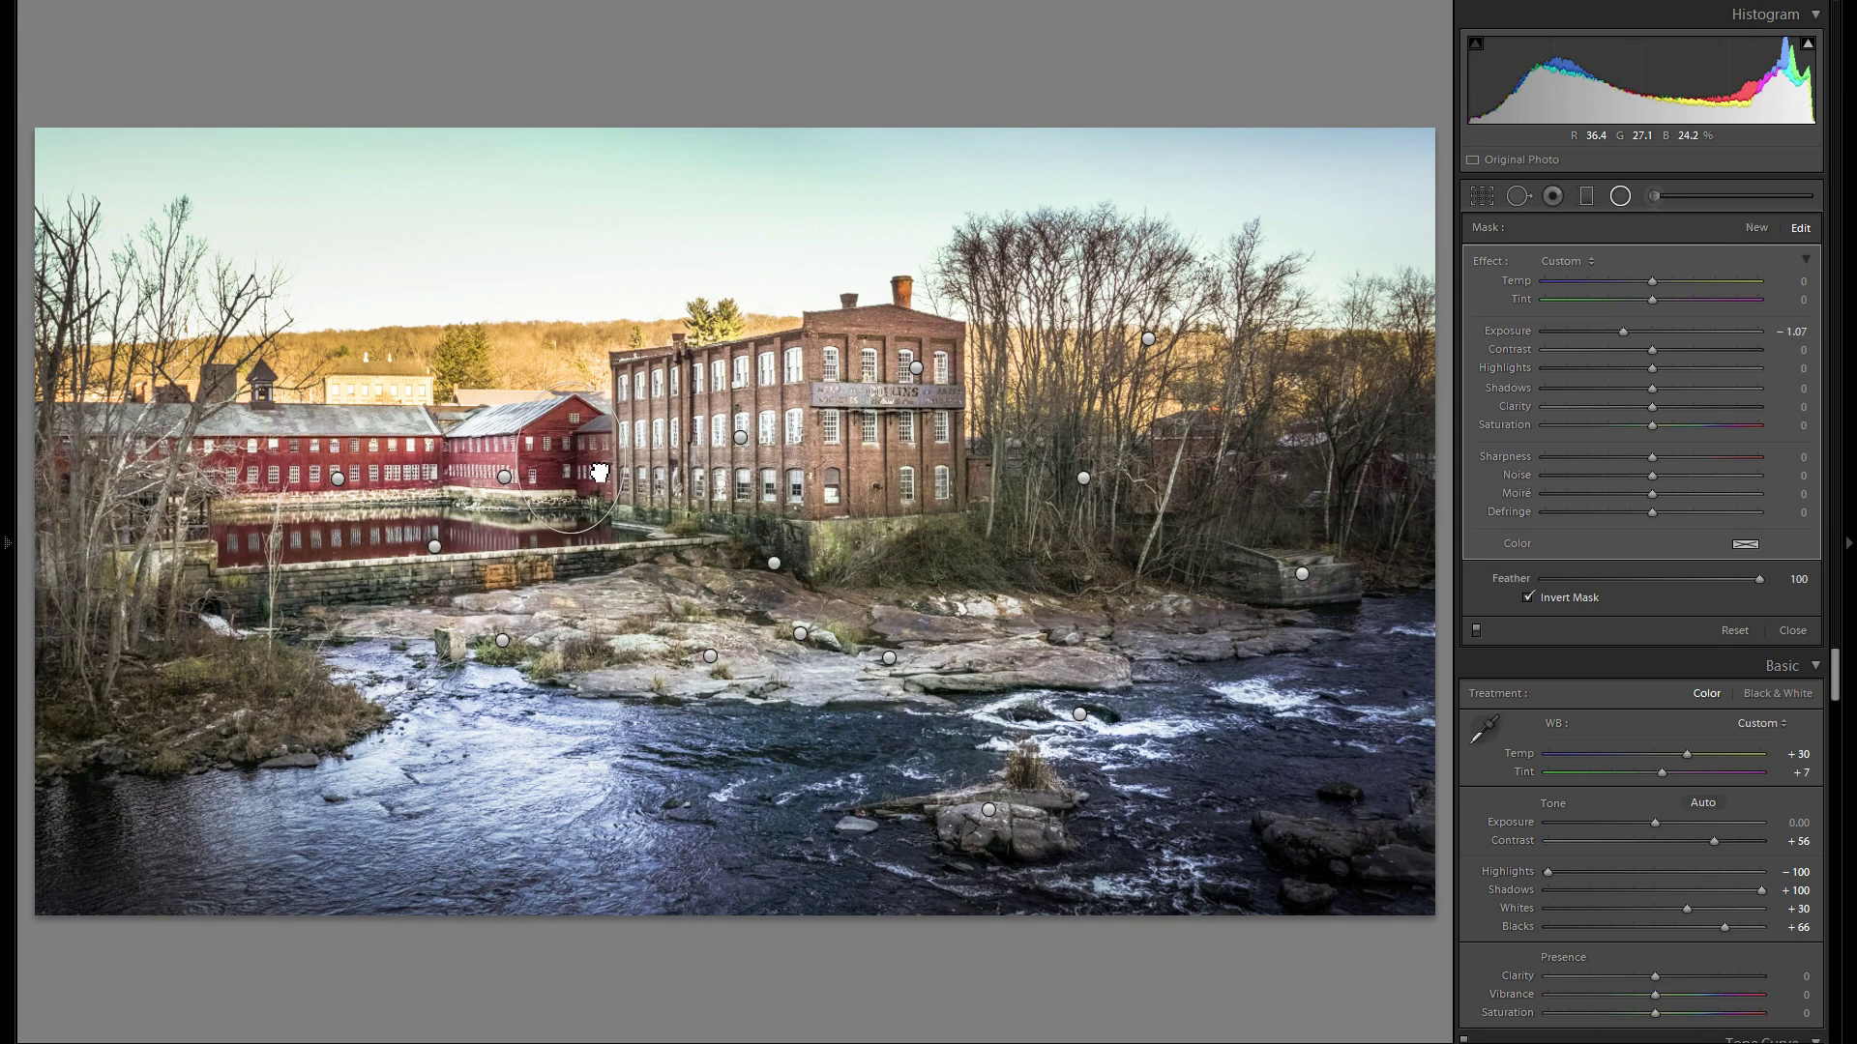
Duplicate the darkening radial filter onto the trees at the near-left bank and the brush below them.
{"action": "left_click", "coordinate": [232, 546]}
{"action": "left_click_drag", "start_coordinate": [233, 547], "coordinate": [142, 589]}
{"action": "right_click", "coordinate": [172, 598]}
{"action": "left_click", "coordinate": [196, 607]}
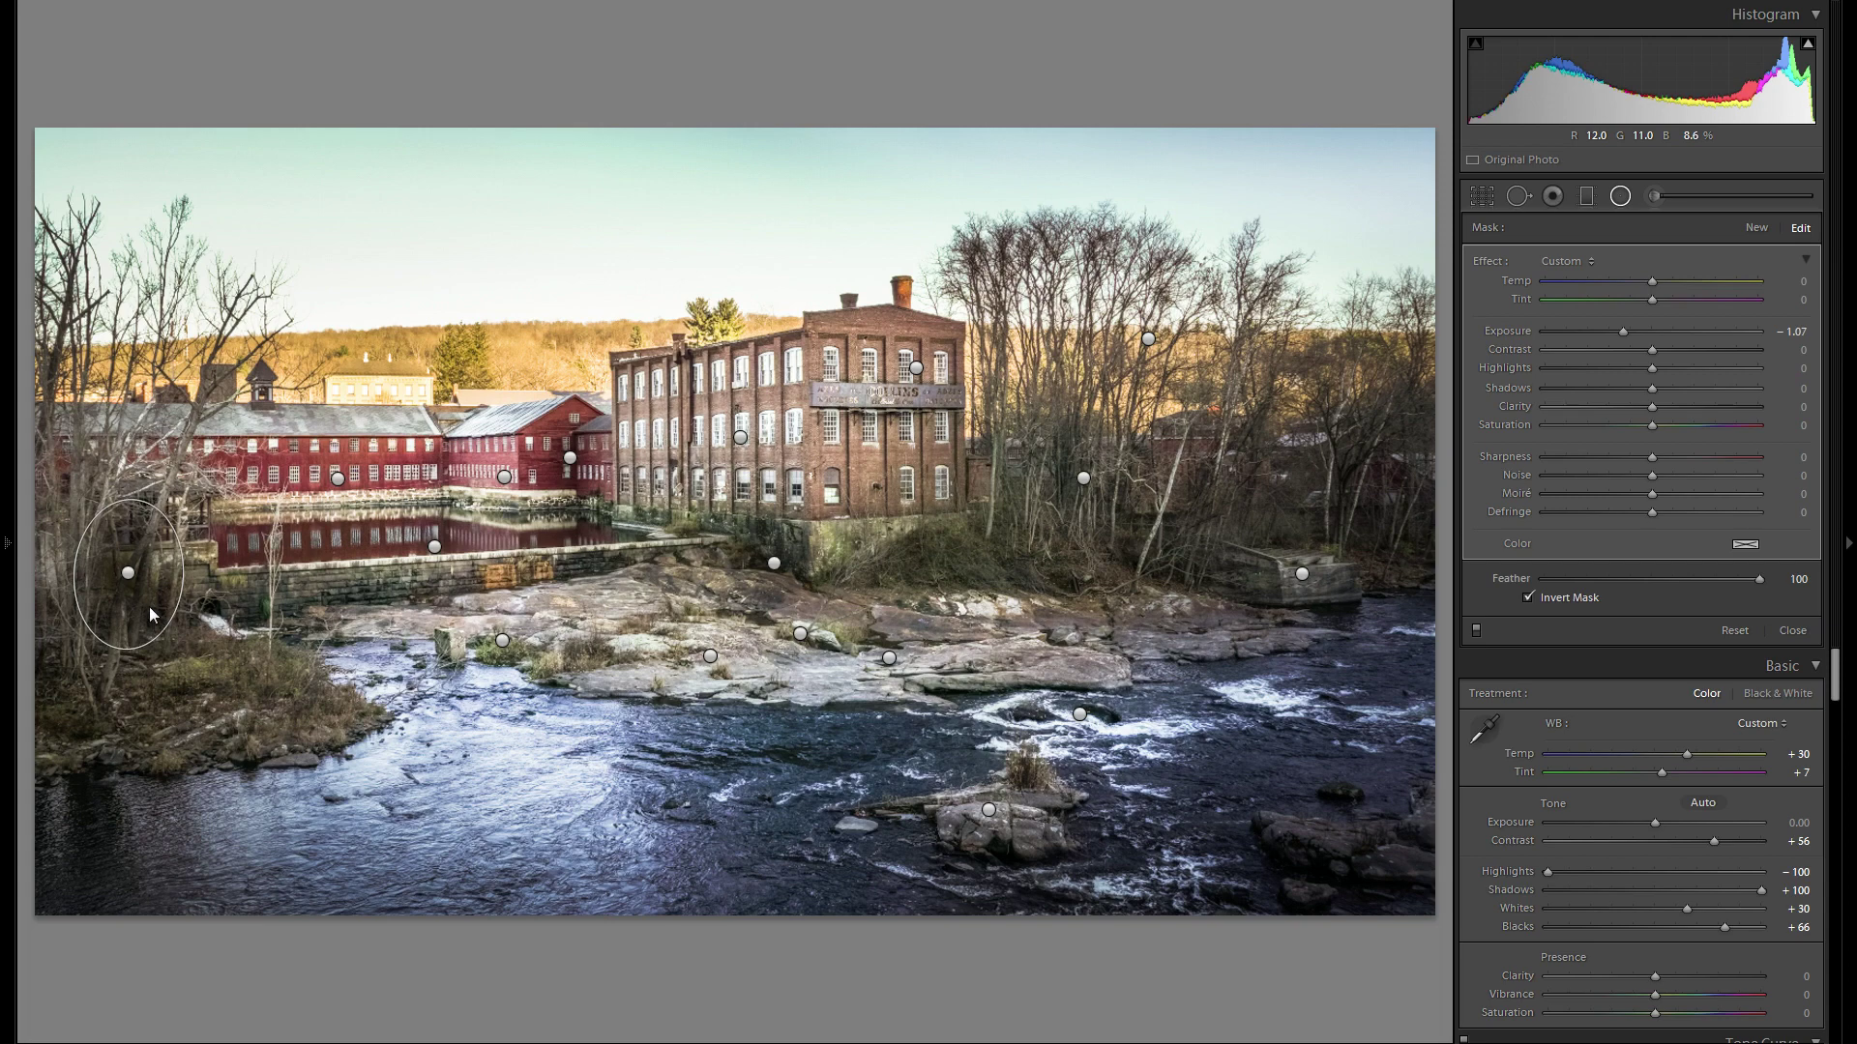
{"action": "left_click_drag", "start_coordinate": [128, 572], "coordinate": [170, 694]}
{"action": "mouse_move", "coordinate": [291, 712]}
{"action": "left_mouse_down"}
{"action": "mouse_move", "coordinate": [262, 713]}
{"action": "mouse_move", "coordinate": [282, 717]}
{"action": "left_mouse_up"}
Place darkening radial filter copies over the bushes, mill foundation, far-right bank and island rock, with Exposure −0.78 at the foundation.
{"action": "left_click_drag", "start_coordinate": [988, 634], "coordinate": [1066, 587]}
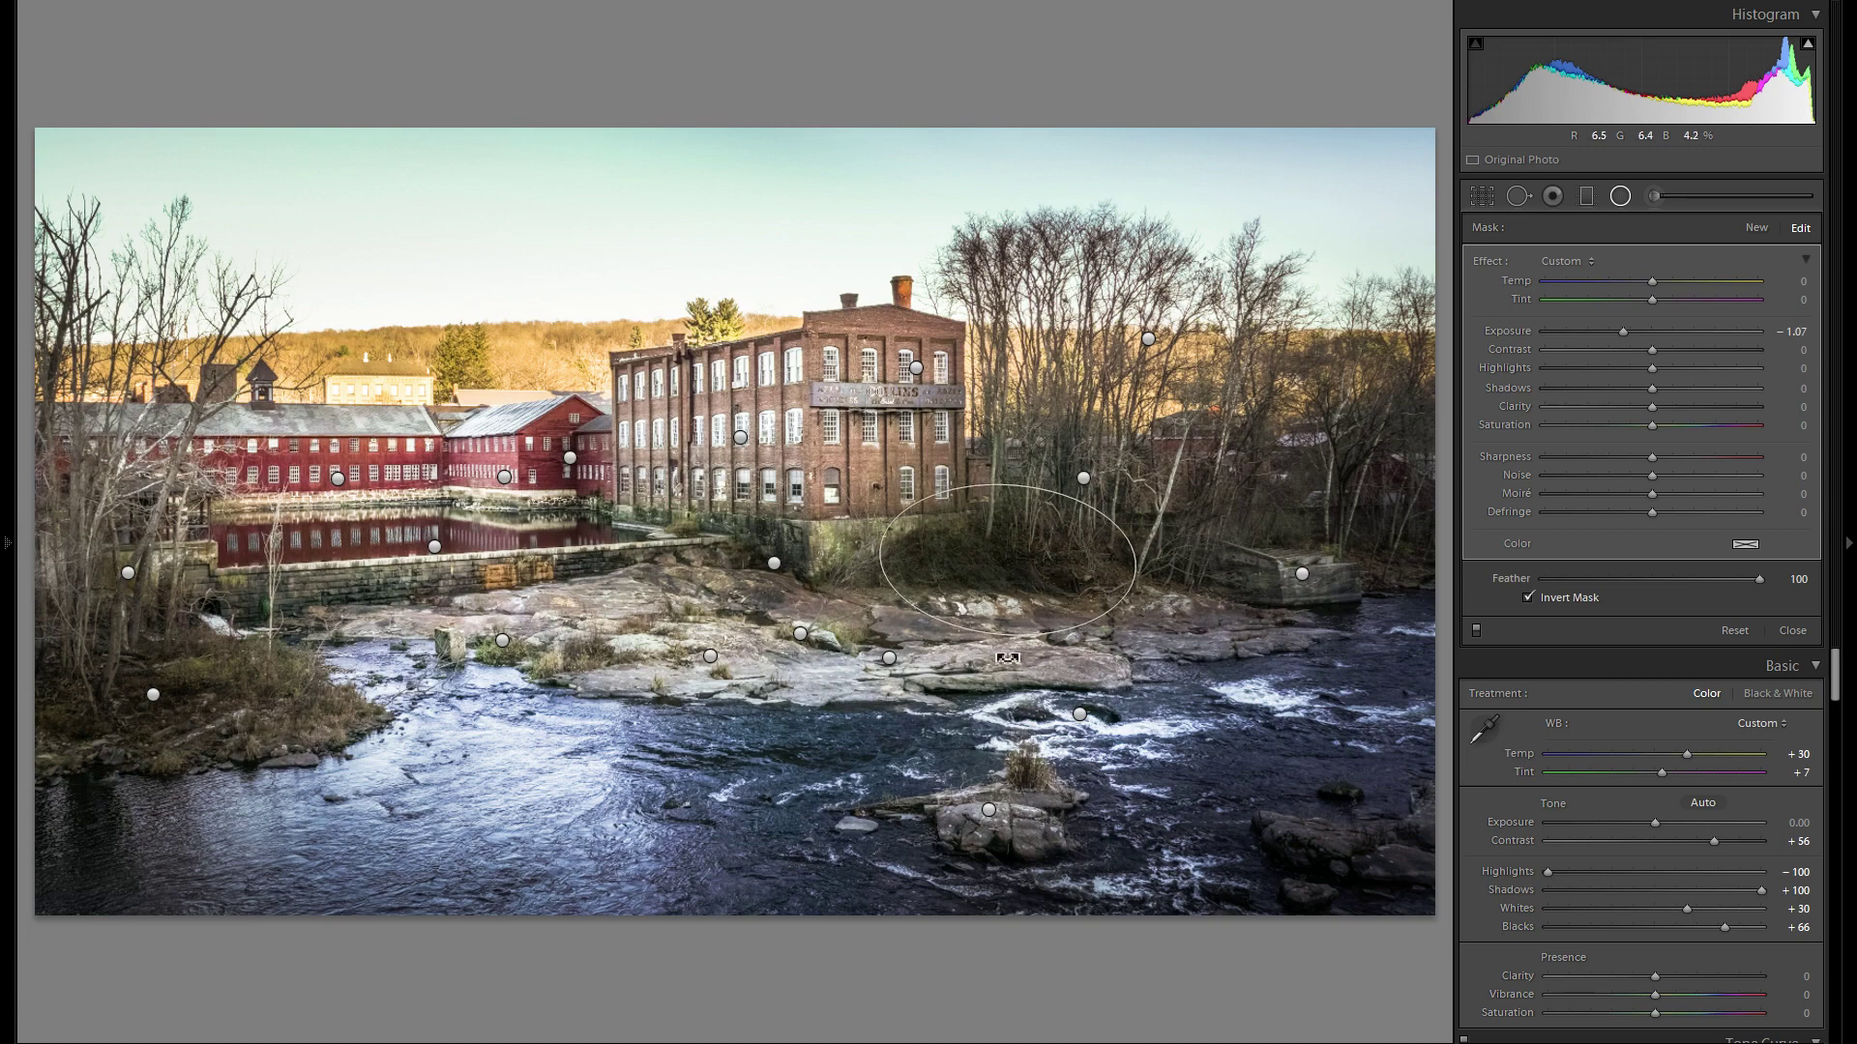
{"action": "left_click_drag", "start_coordinate": [1008, 658], "coordinate": [1010, 657]}
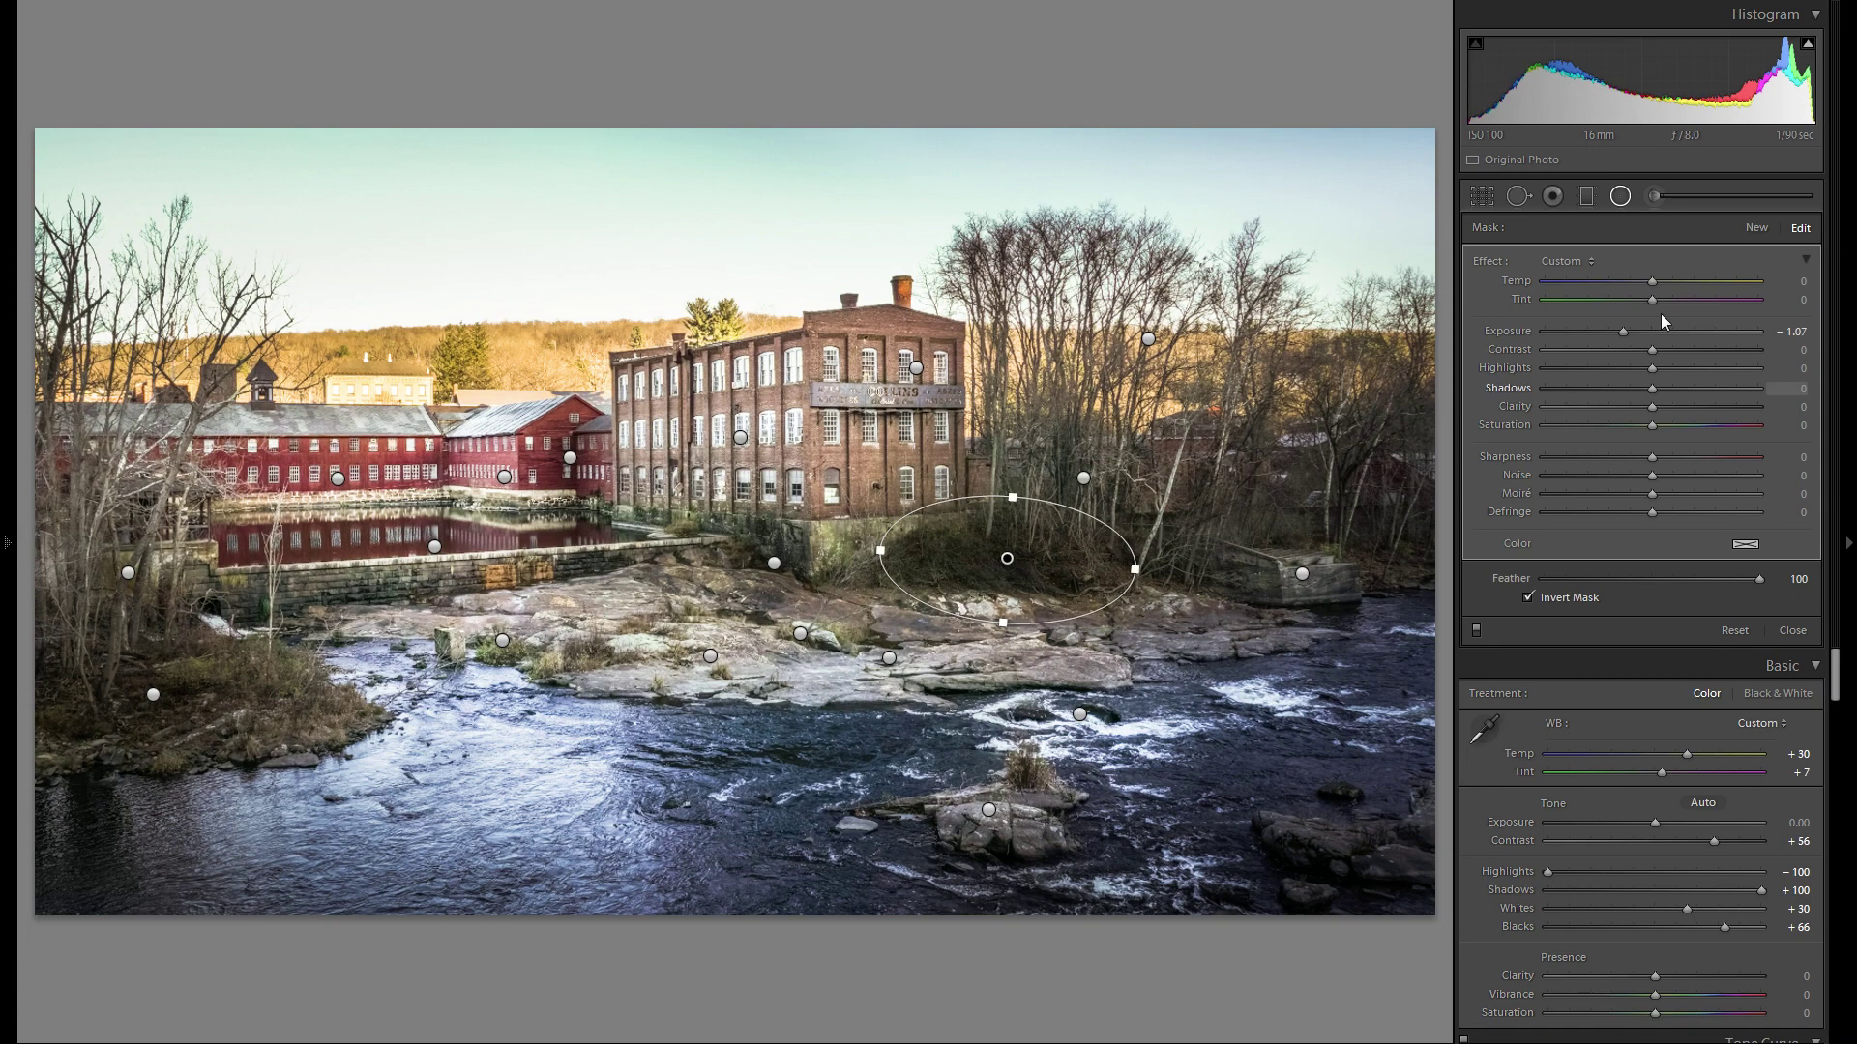
{"action": "left_click", "coordinate": [1662, 327]}
{"action": "left_click_drag", "start_coordinate": [1064, 578], "coordinate": [1077, 850]}
{"action": "right_click", "coordinate": [1438, 551]}
{"action": "left_click", "coordinate": [1460, 552]}
{"action": "right_click", "coordinate": [1078, 851]}
{"action": "left_click", "coordinate": [1098, 856]}
{"action": "left_click_drag", "start_coordinate": [1052, 653], "coordinate": [912, 548]}
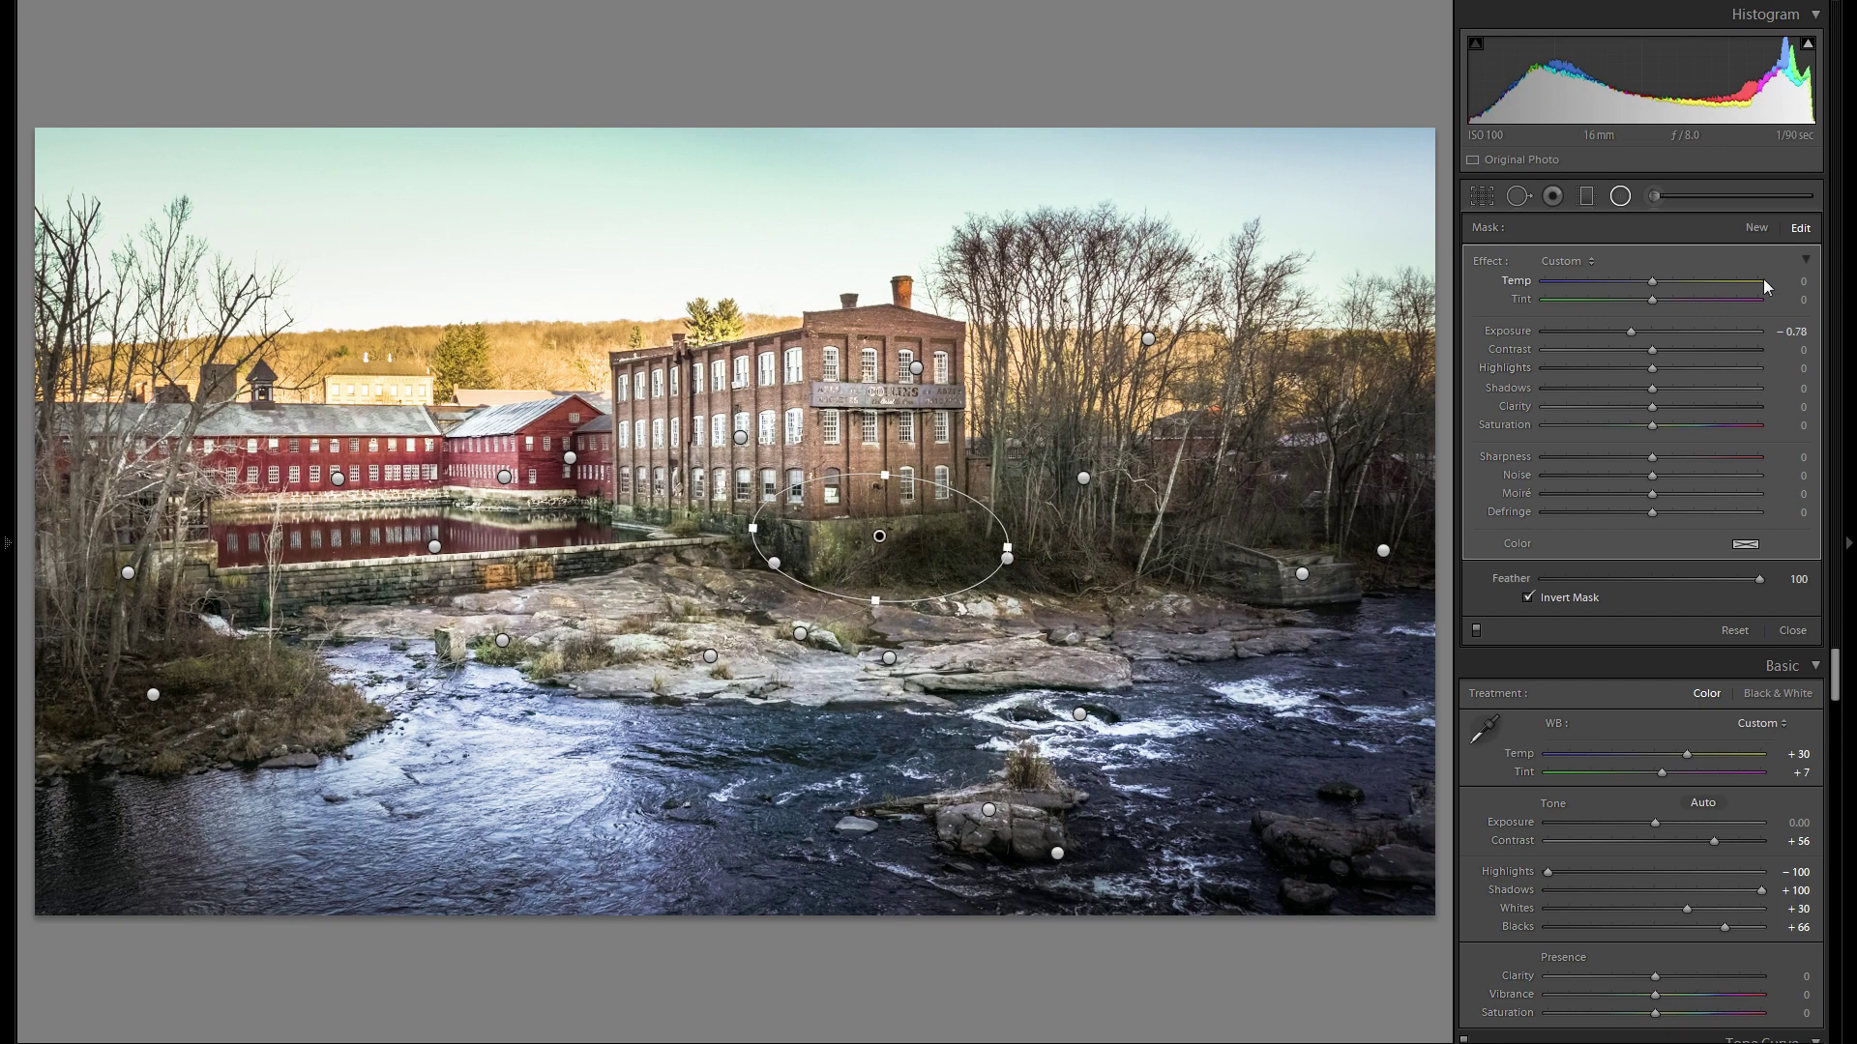
Switch the radial filters off and on to check the combined brightening and darkening.
{"action": "left_click", "coordinate": [1477, 630]}
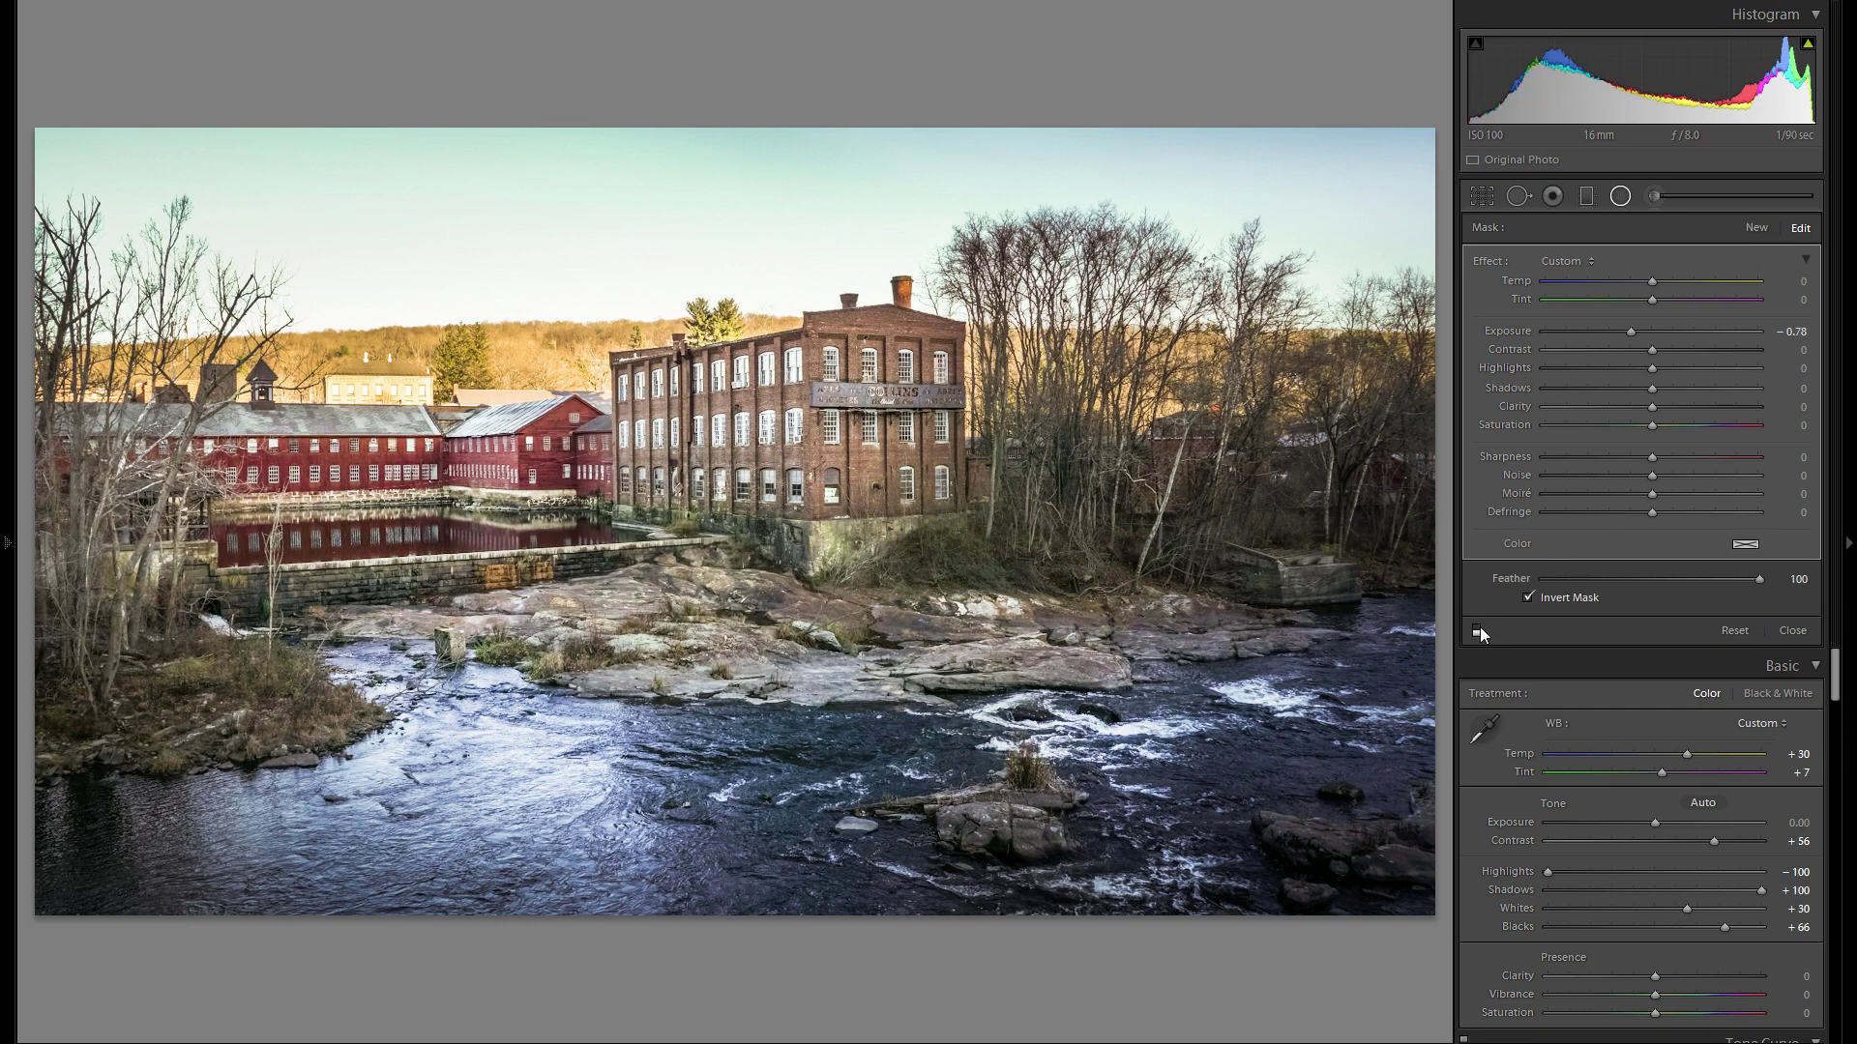
{"action": "left_click", "coordinate": [1478, 629]}
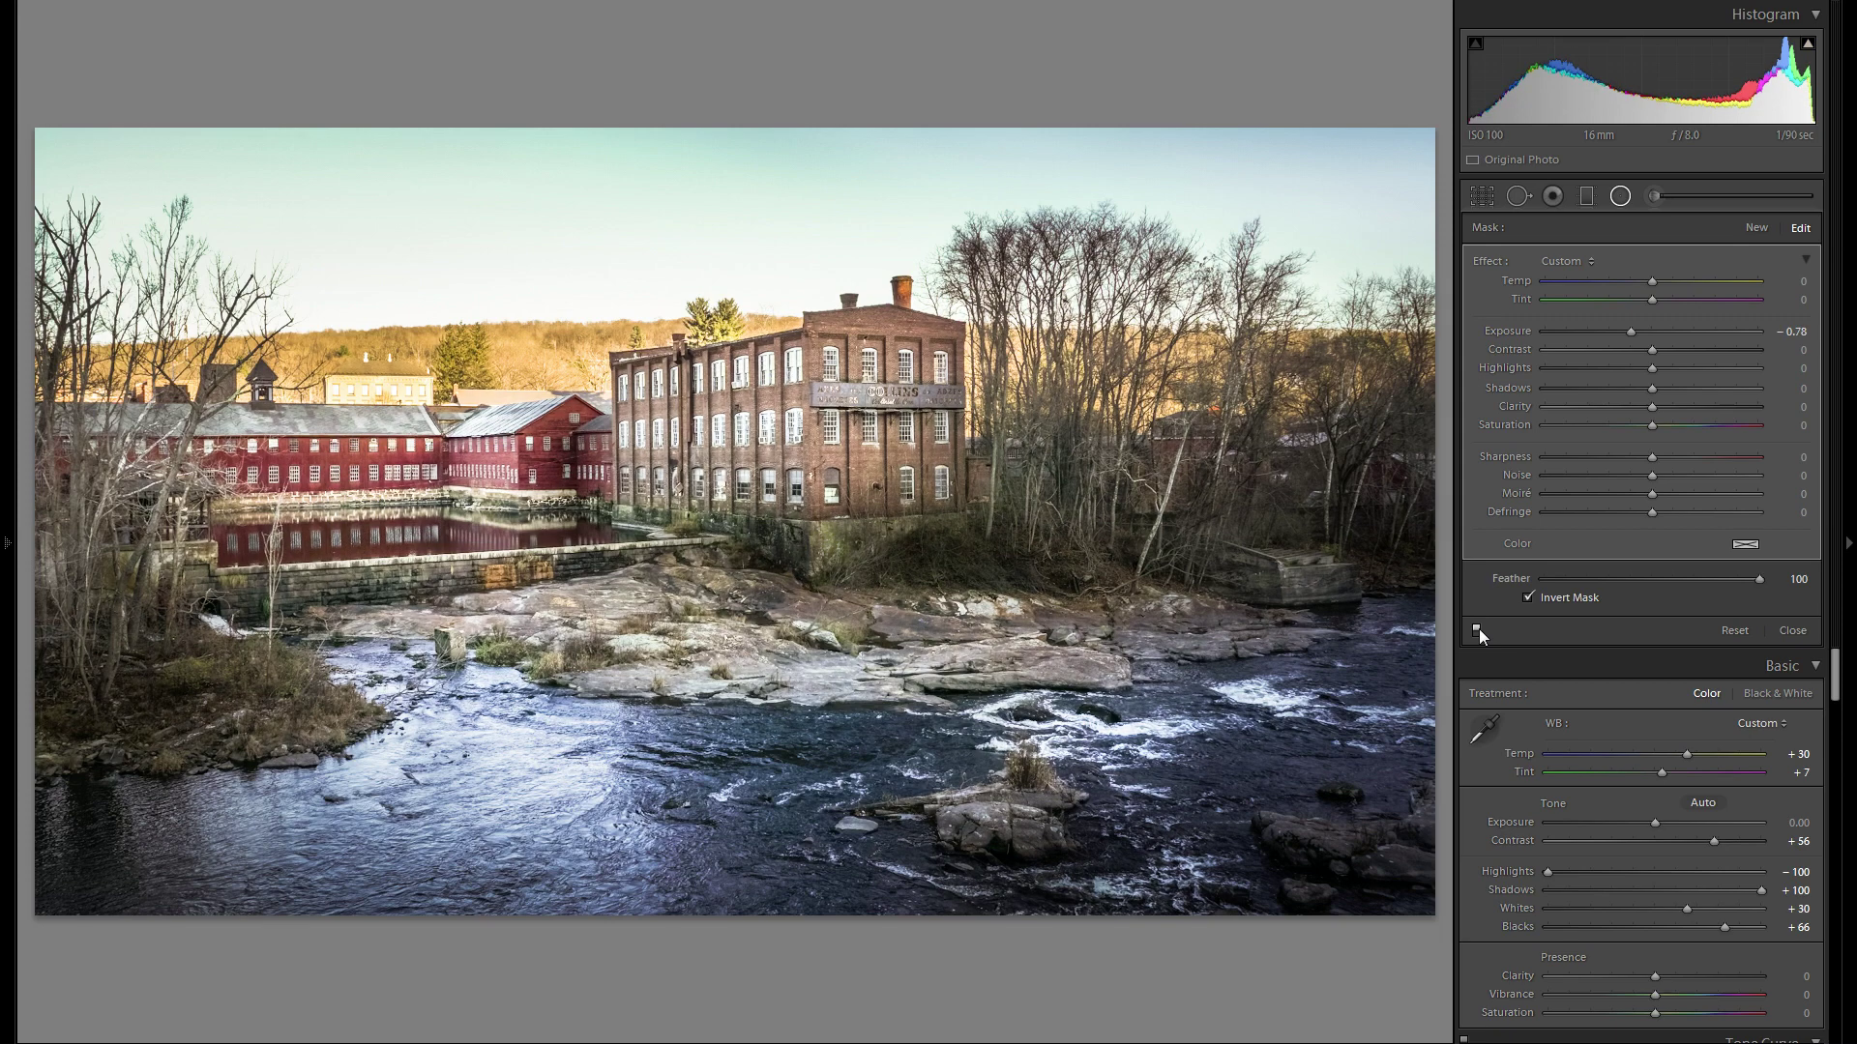
{"action": "left_click", "coordinate": [1478, 629]}
{"action": "left_click", "coordinate": [1477, 629]}
Add a new radial filter with Exposure −0.89 on the mill's long façade, and duplicate it onto the red building and lower façade.
{"action": "left_click", "coordinate": [1758, 228]}
{"action": "left_click_drag", "start_coordinate": [952, 413], "coordinate": [812, 402]}
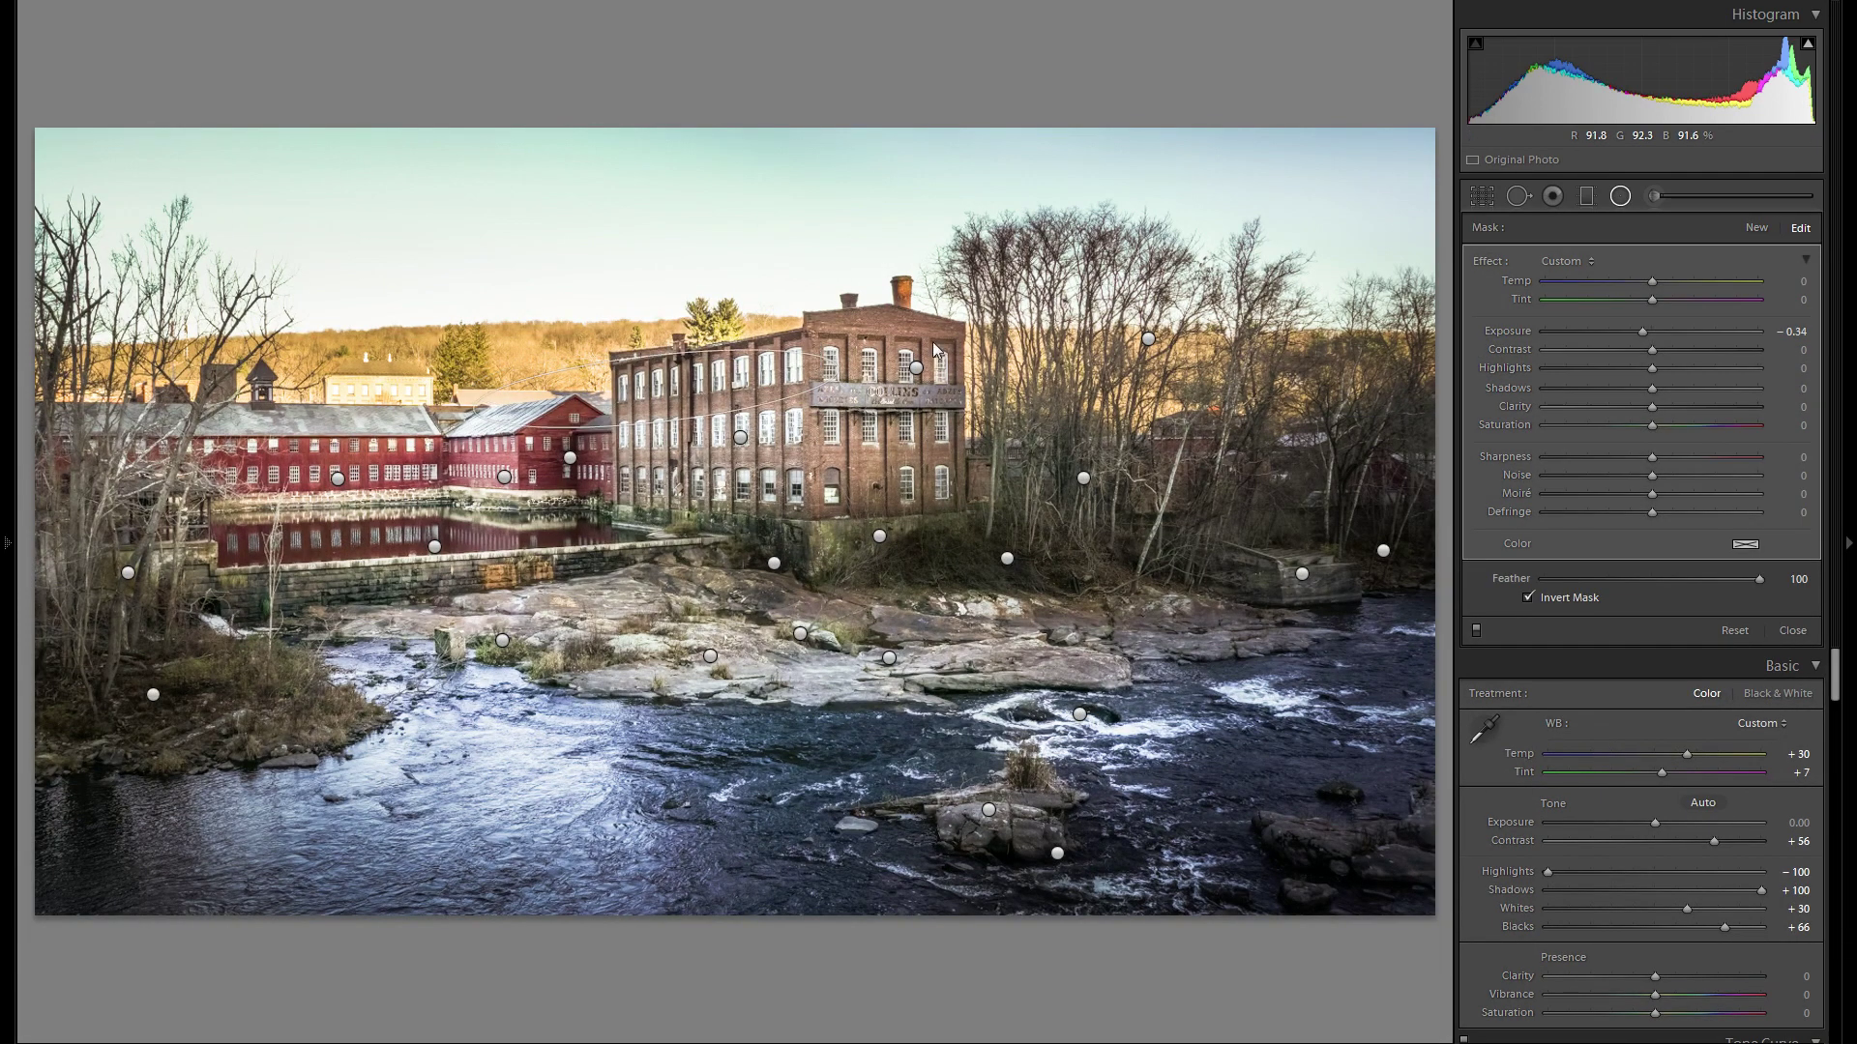
{"action": "left_click_drag", "start_coordinate": [1673, 331], "coordinate": [1659, 332]}
{"action": "left_click_drag", "start_coordinate": [716, 401], "coordinate": [403, 418]}
{"action": "right_click", "coordinate": [752, 388]}
{"action": "key", "text": "Escape"}
{"action": "right_click", "coordinate": [787, 483]}
{"action": "left_click", "coordinate": [802, 493]}
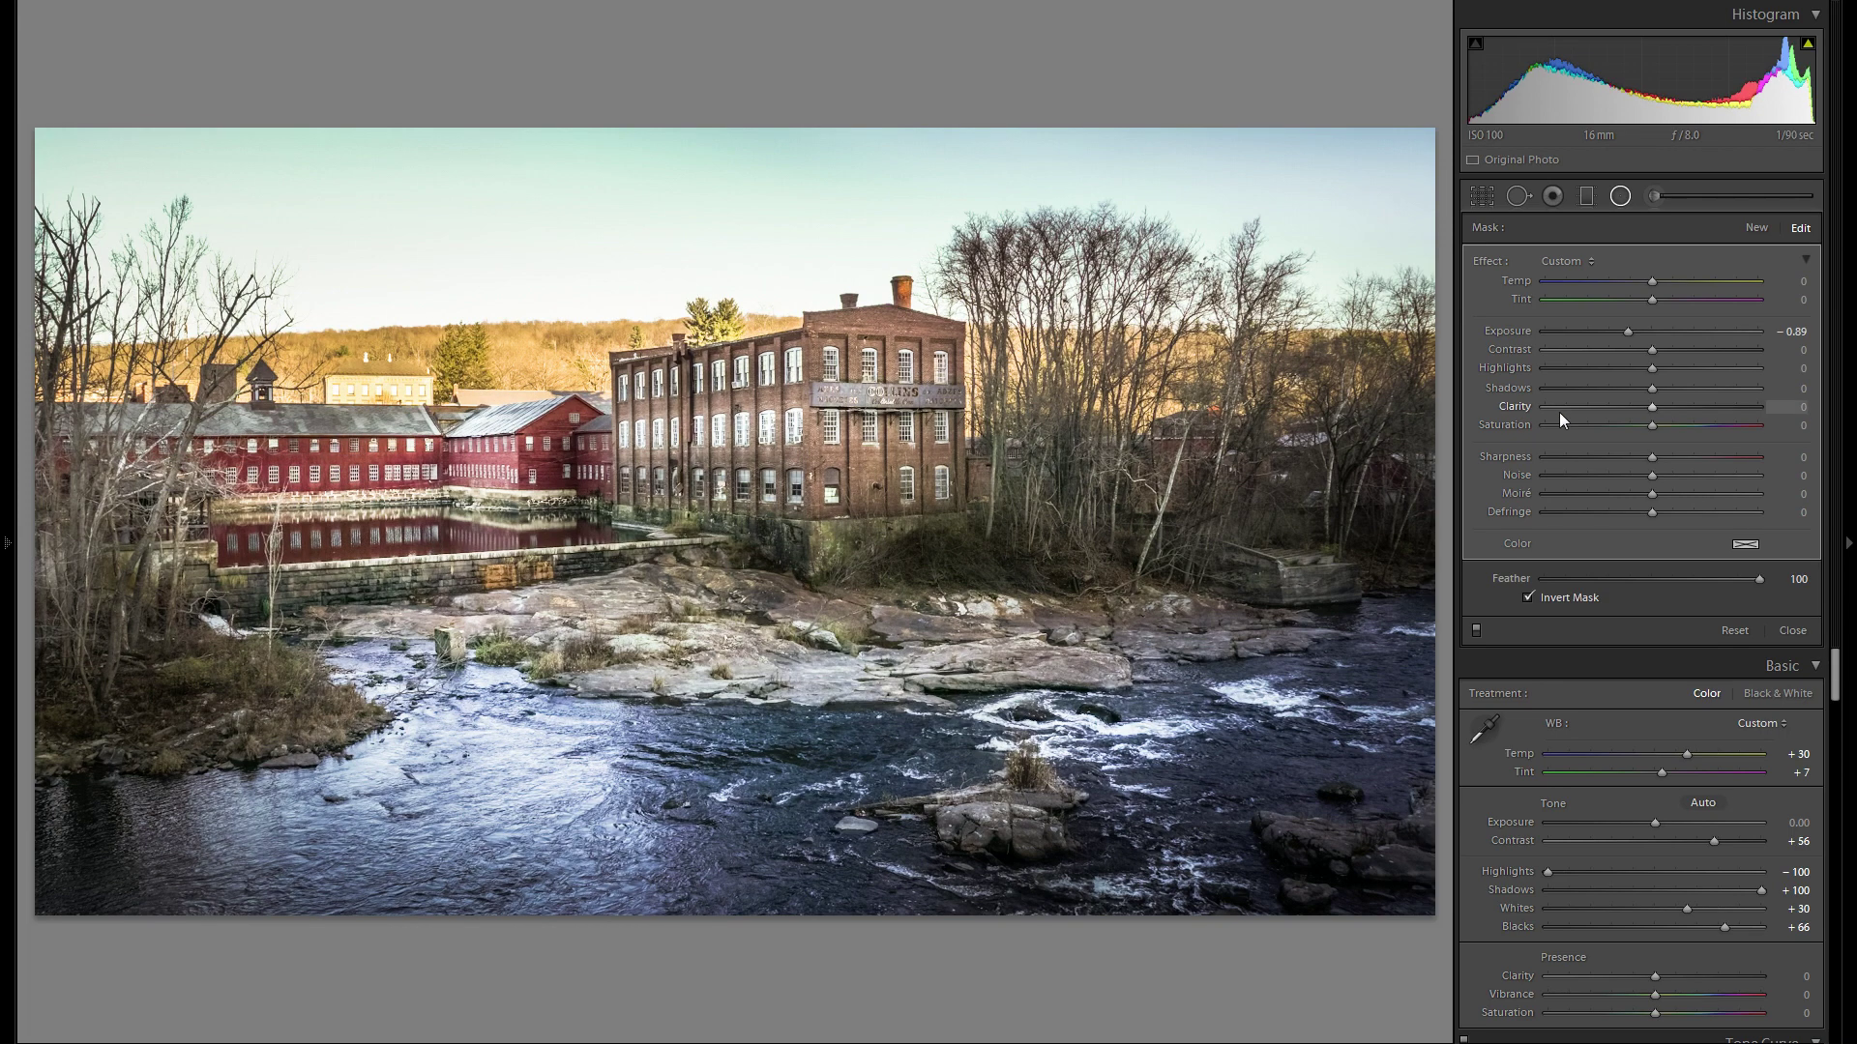
Add a radial filter around the mill's end wall and sign, set its Exposure to 0.27, and close the Radial Filter tool.
{"action": "left_click", "coordinate": [1756, 227]}
{"action": "left_click_drag", "start_coordinate": [898, 409], "coordinate": [1006, 551]}
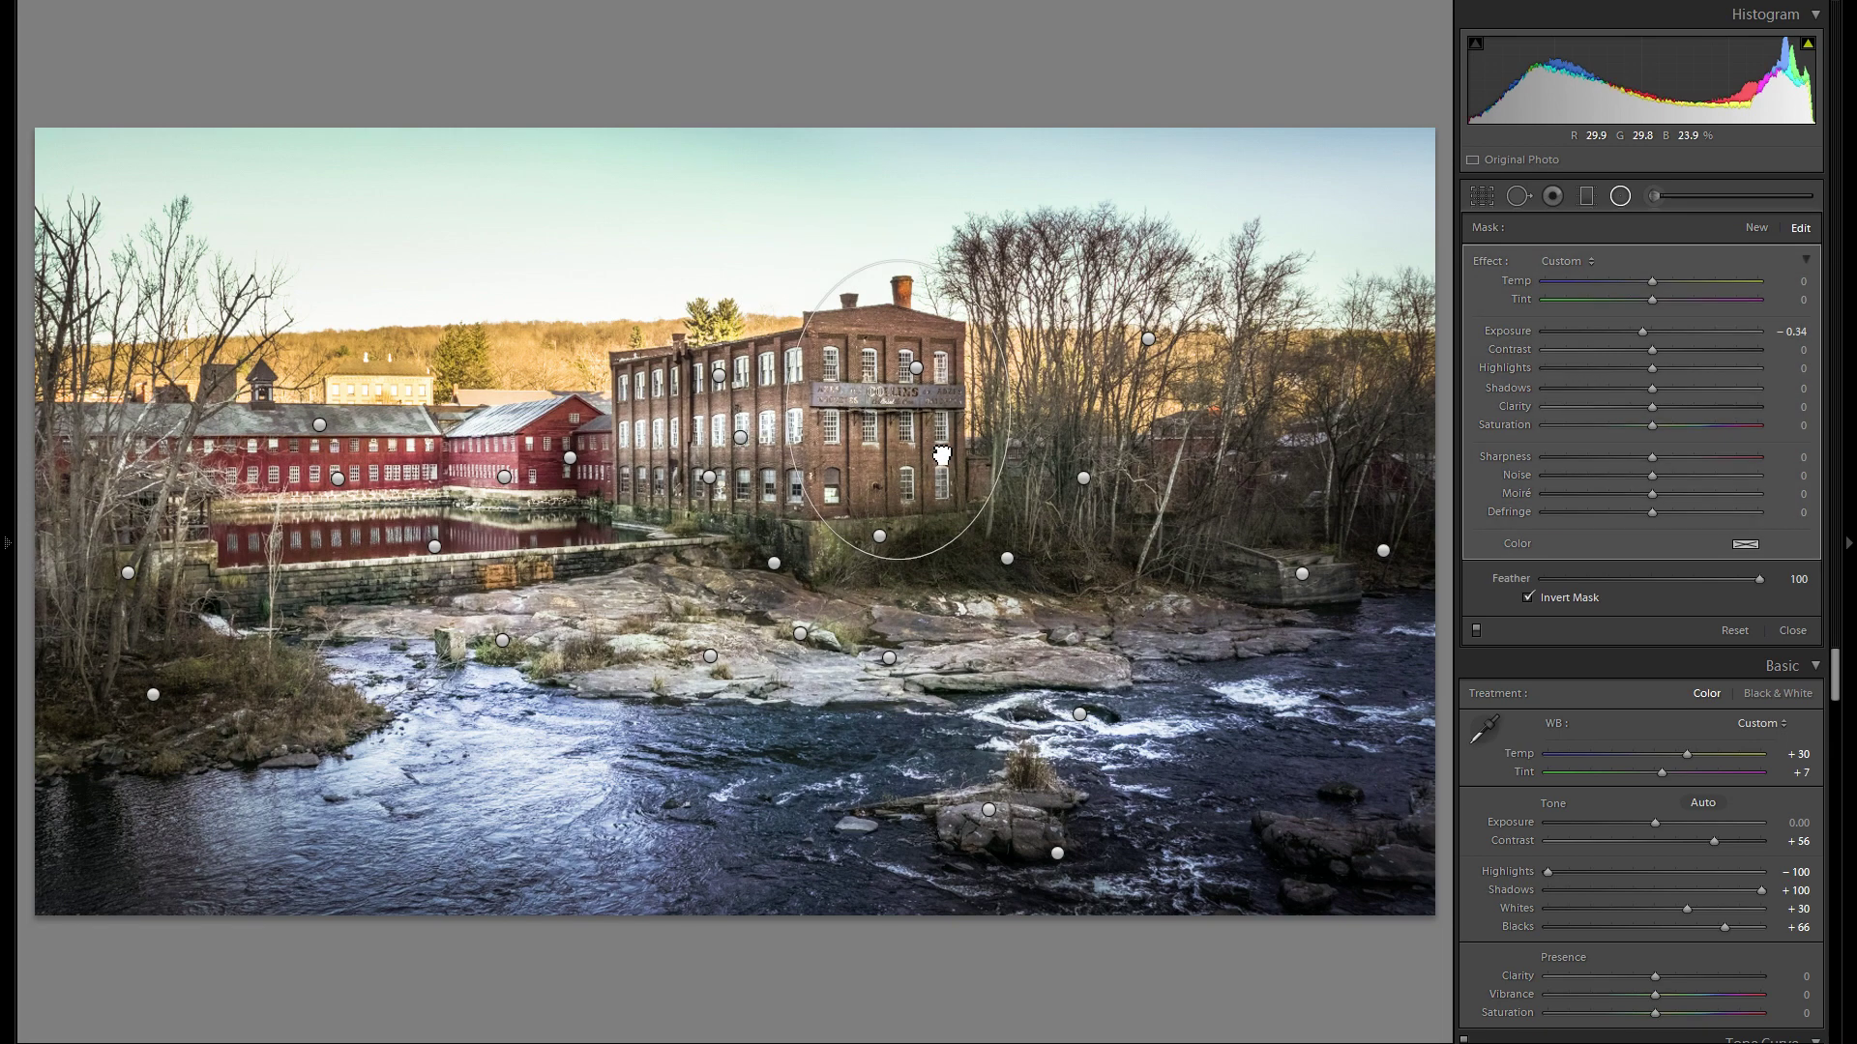
{"action": "left_click_drag", "start_coordinate": [1646, 331], "coordinate": [1629, 333]}
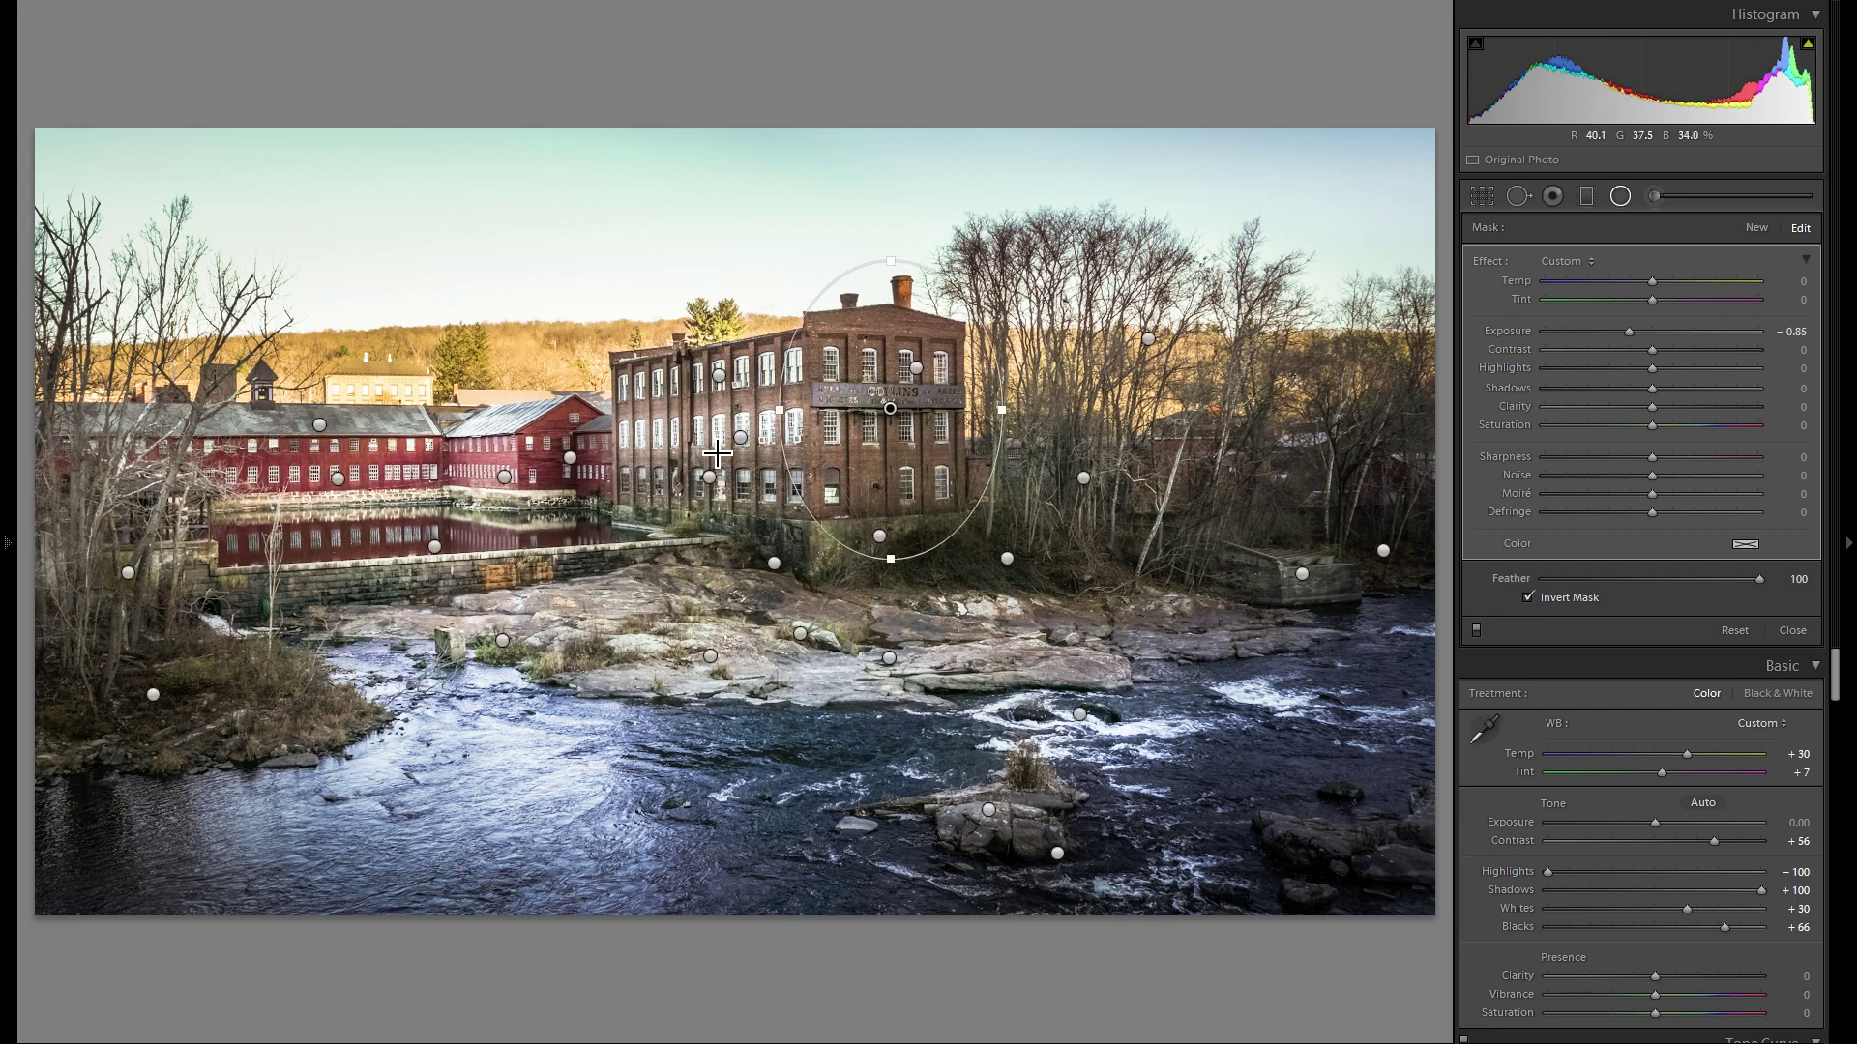
{"action": "left_click", "coordinate": [1655, 335]}
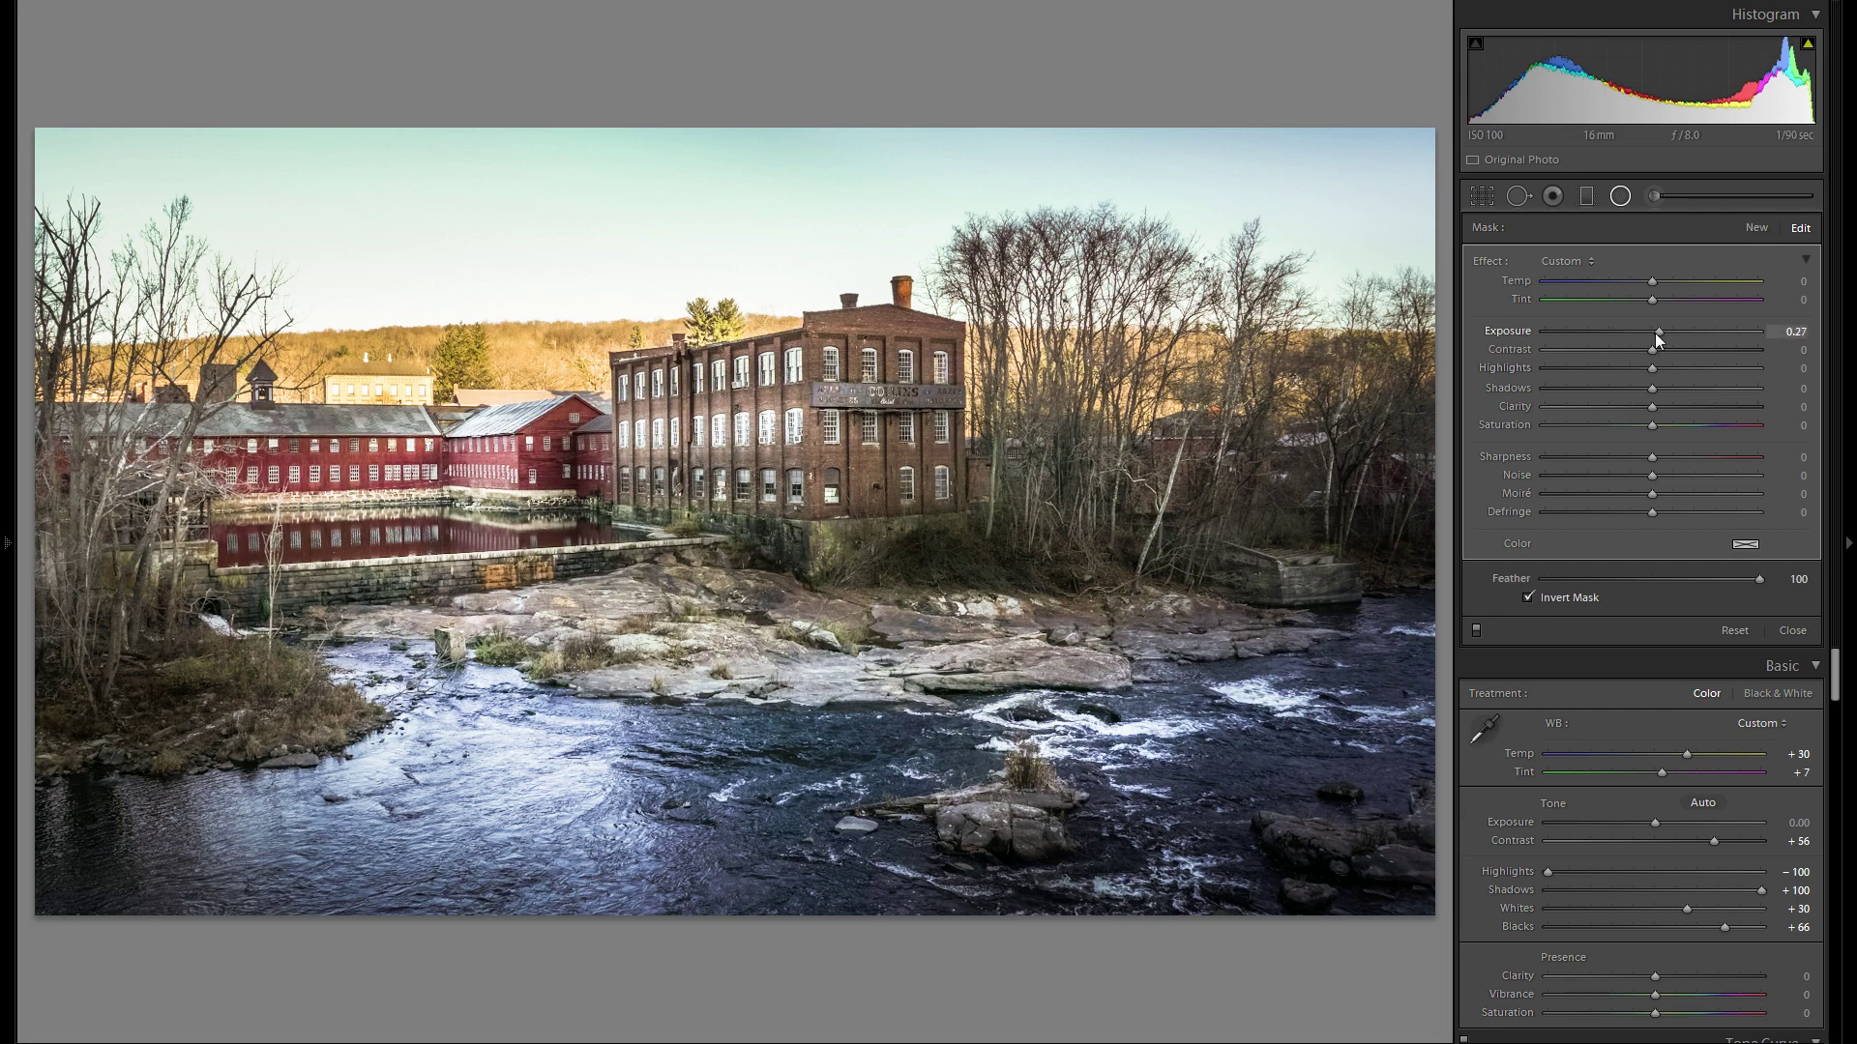
{"action": "left_click", "coordinate": [1622, 195]}
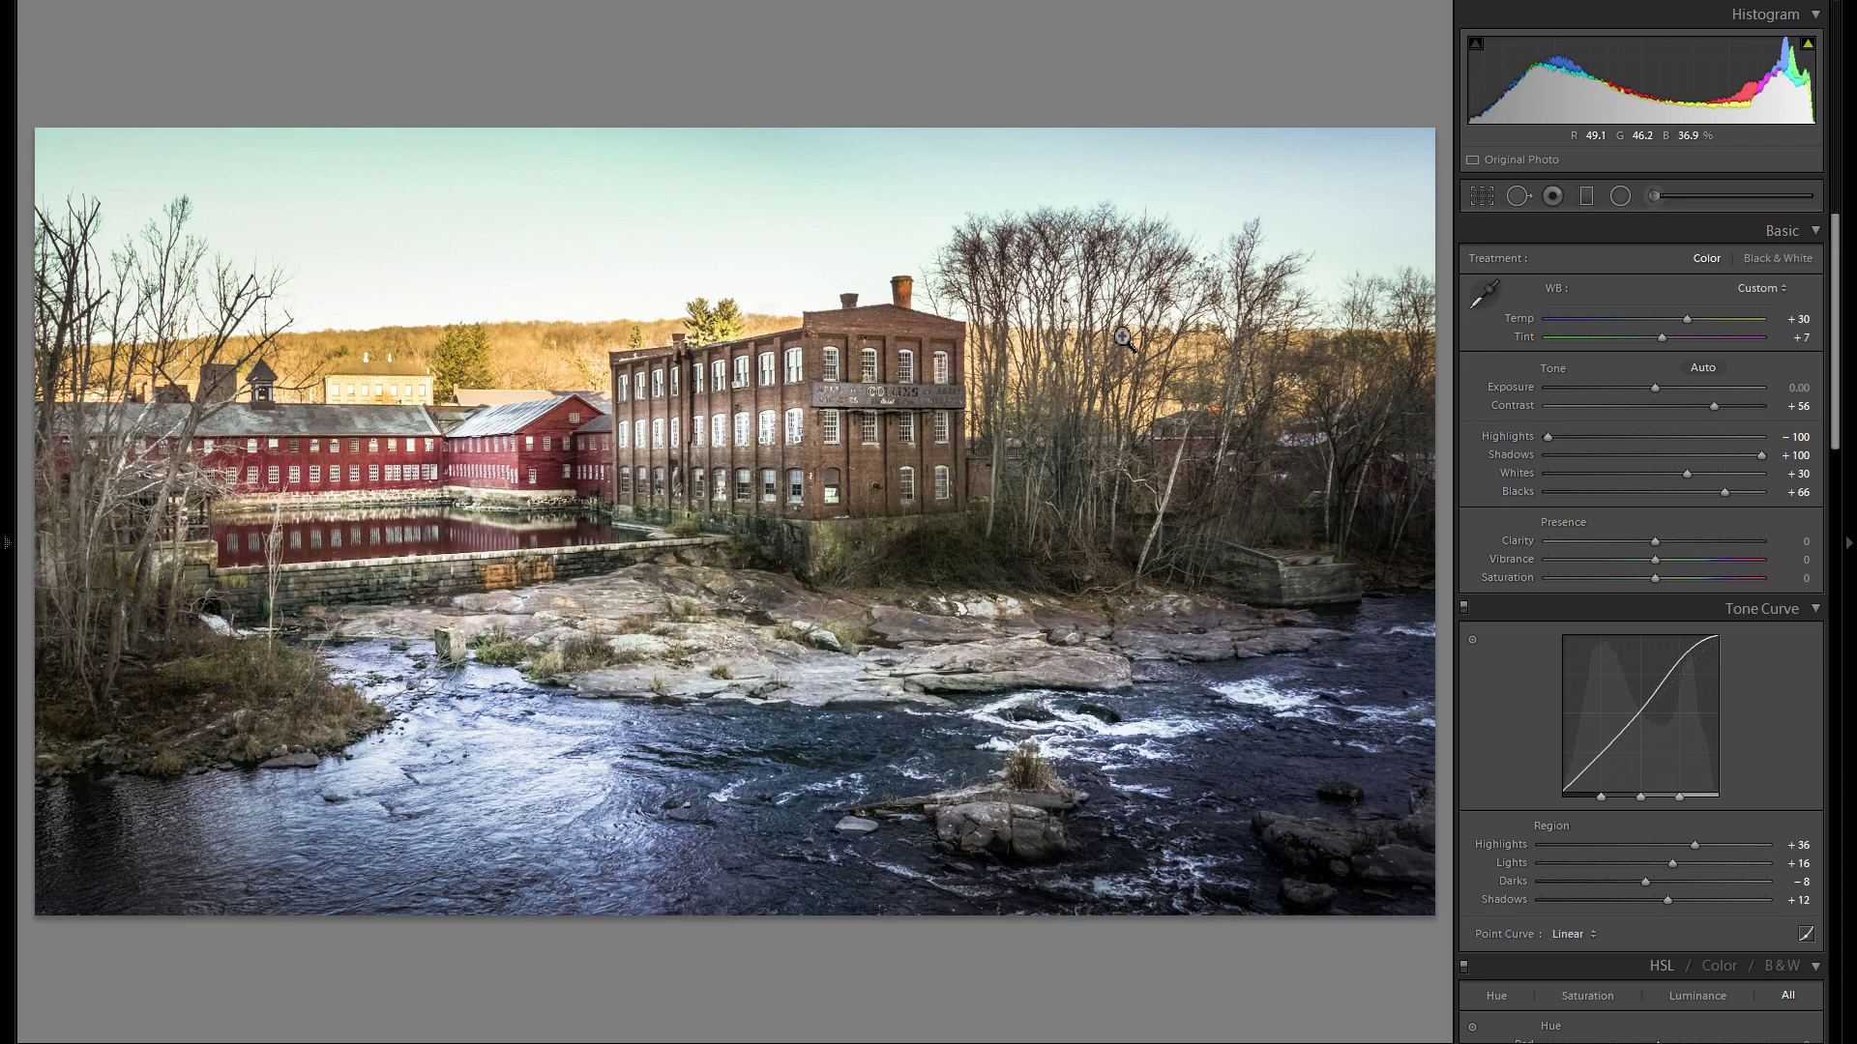
Try the Black & White treatment on the photo and return to Color for comparison.
{"action": "key", "text": "v"}
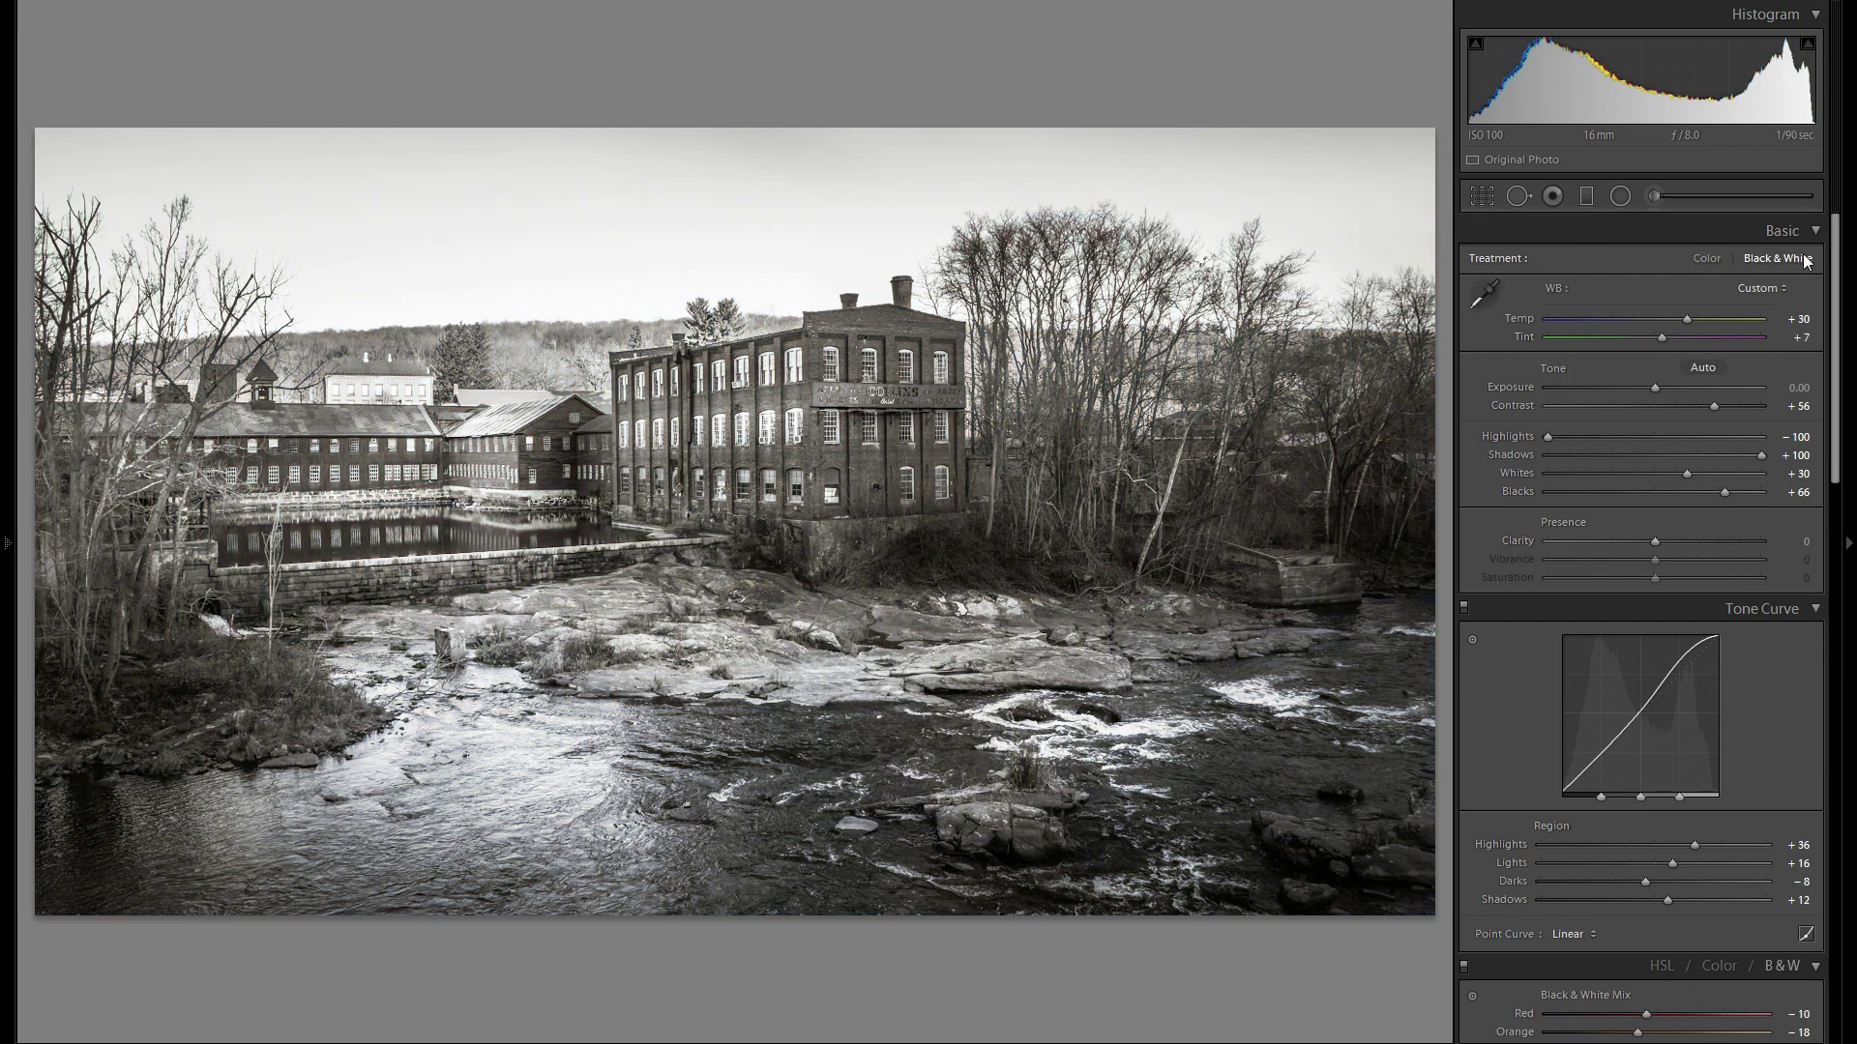
{"action": "left_click", "coordinate": [1707, 258]}
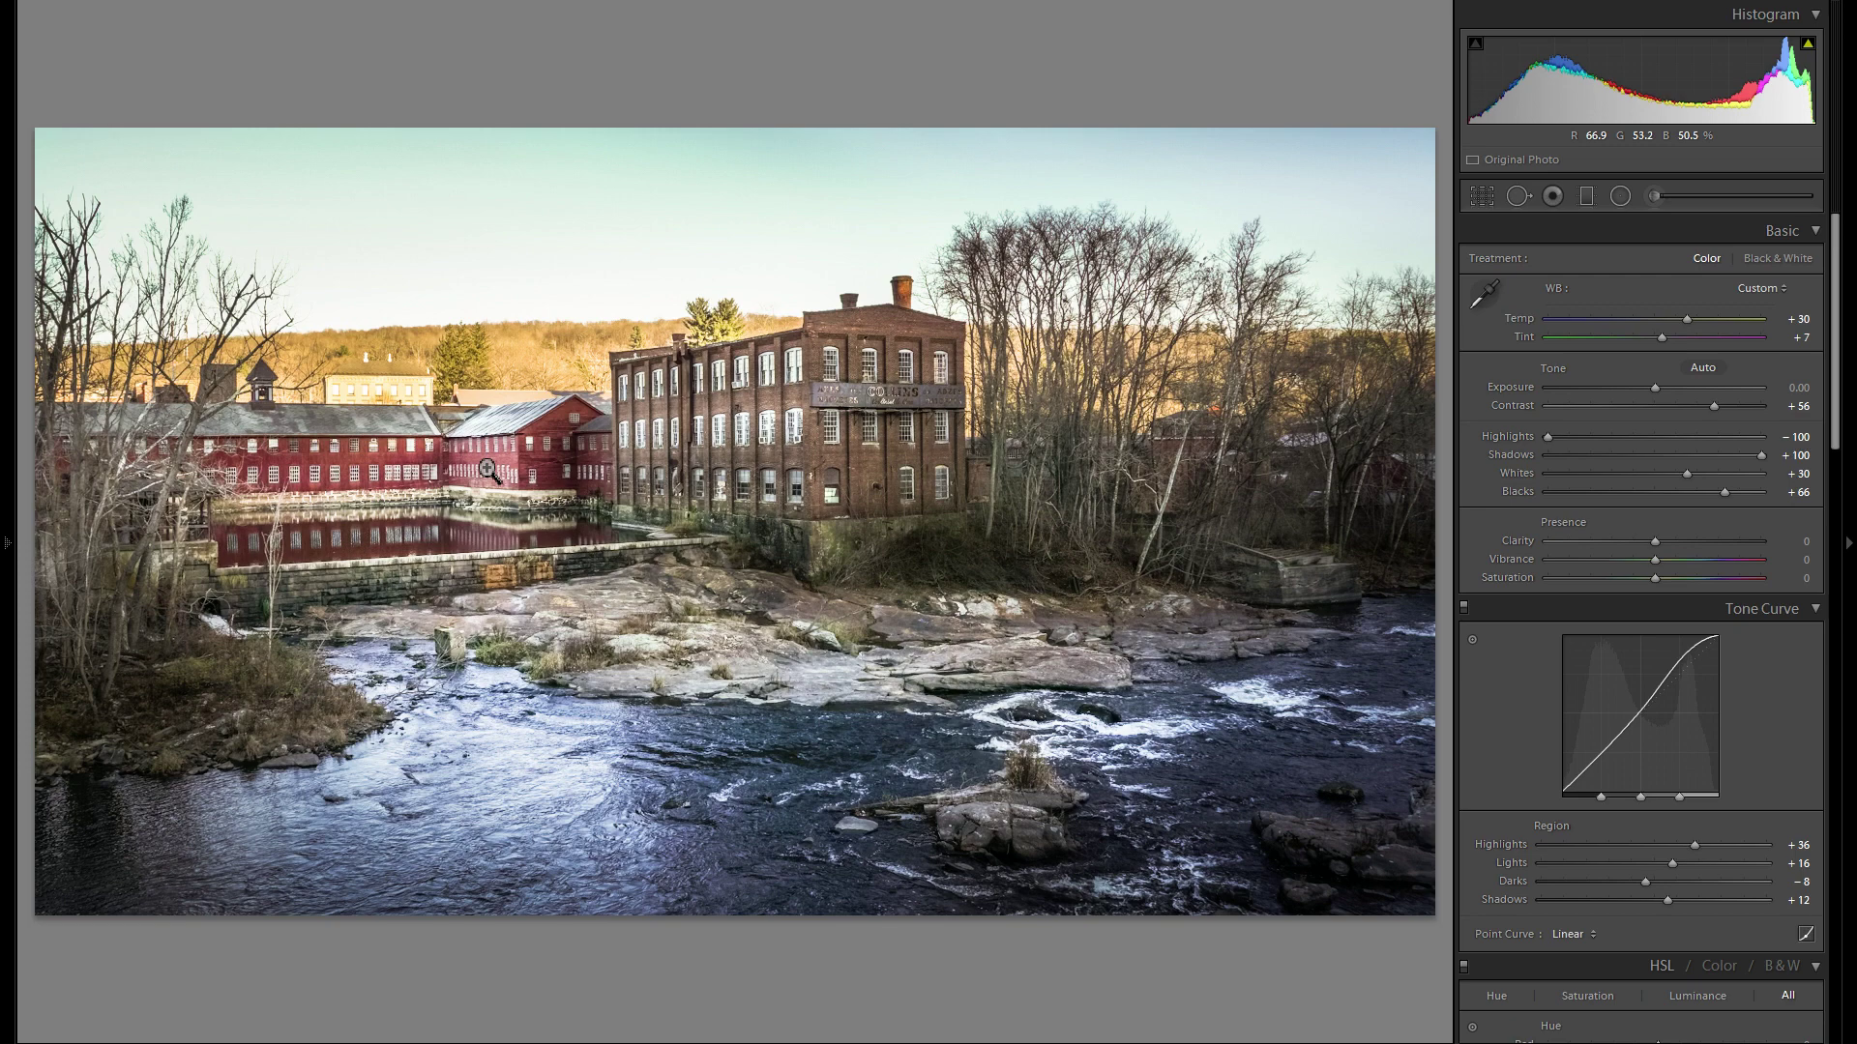
{"action": "left_click", "coordinate": [1768, 258]}
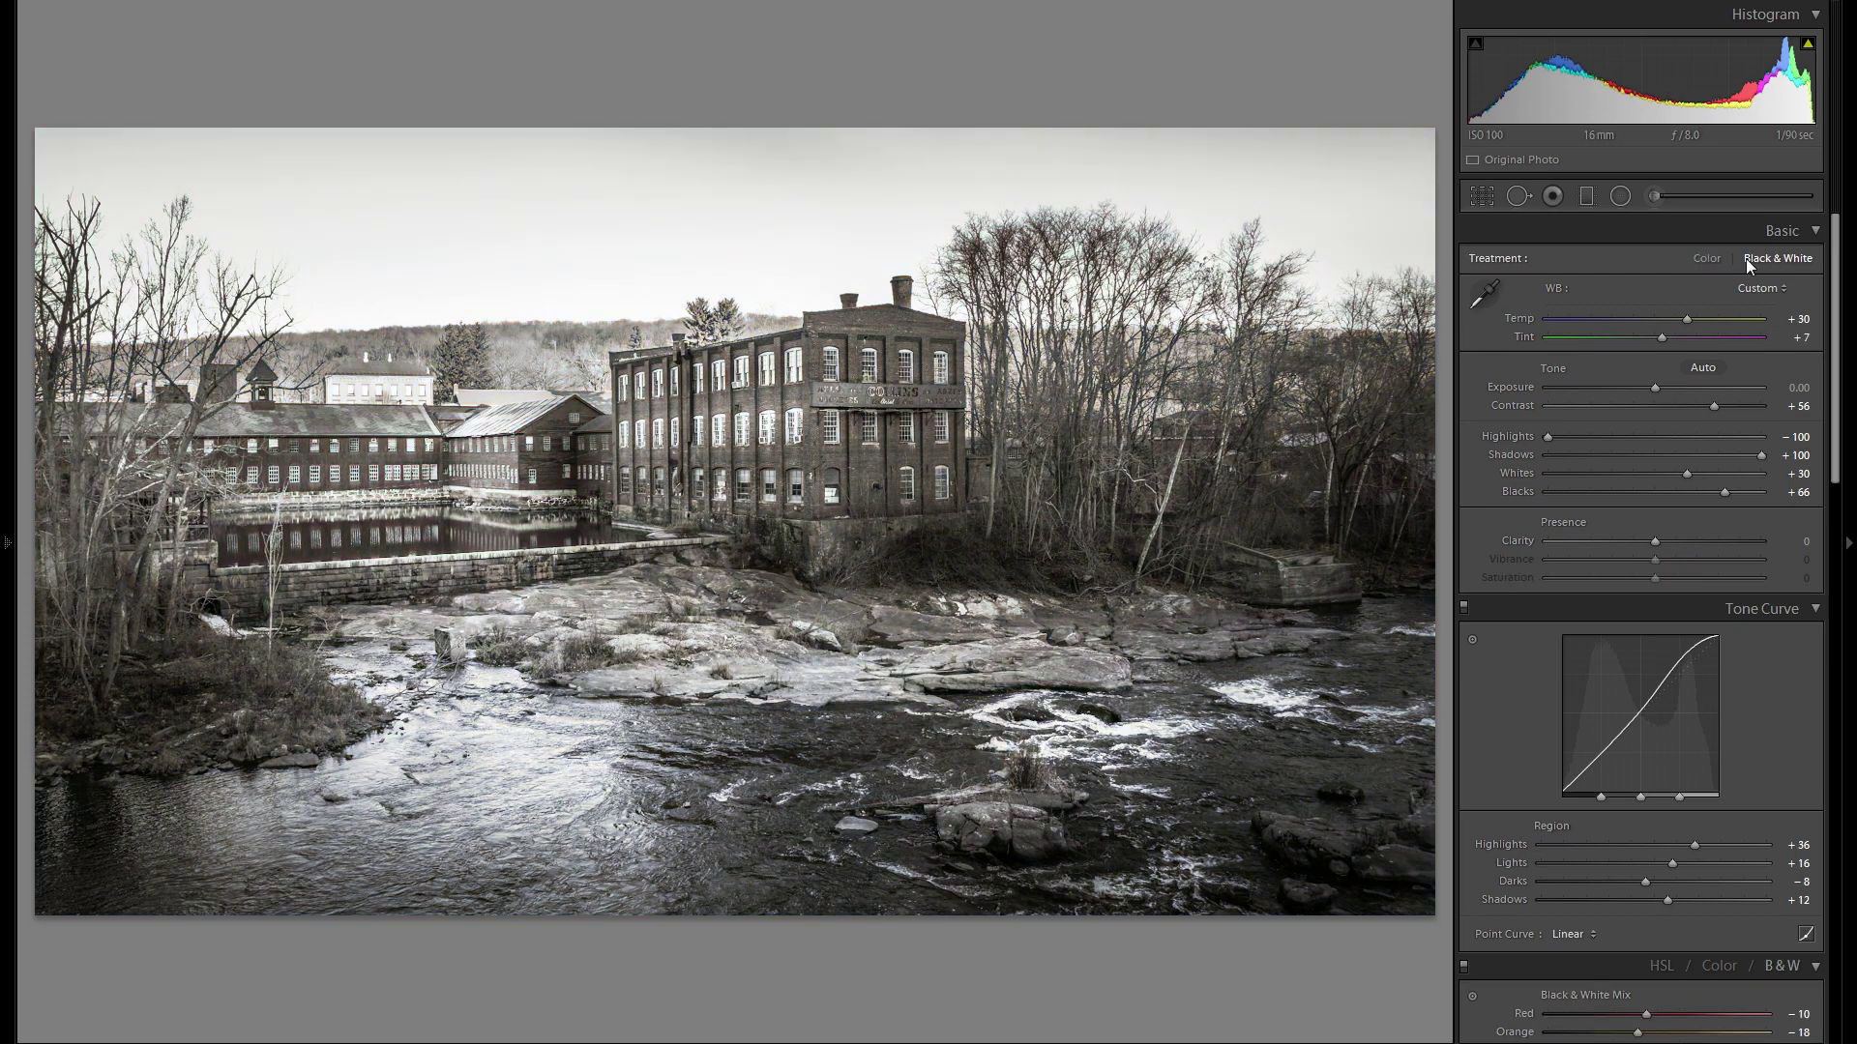
{"action": "left_click", "coordinate": [1703, 258]}
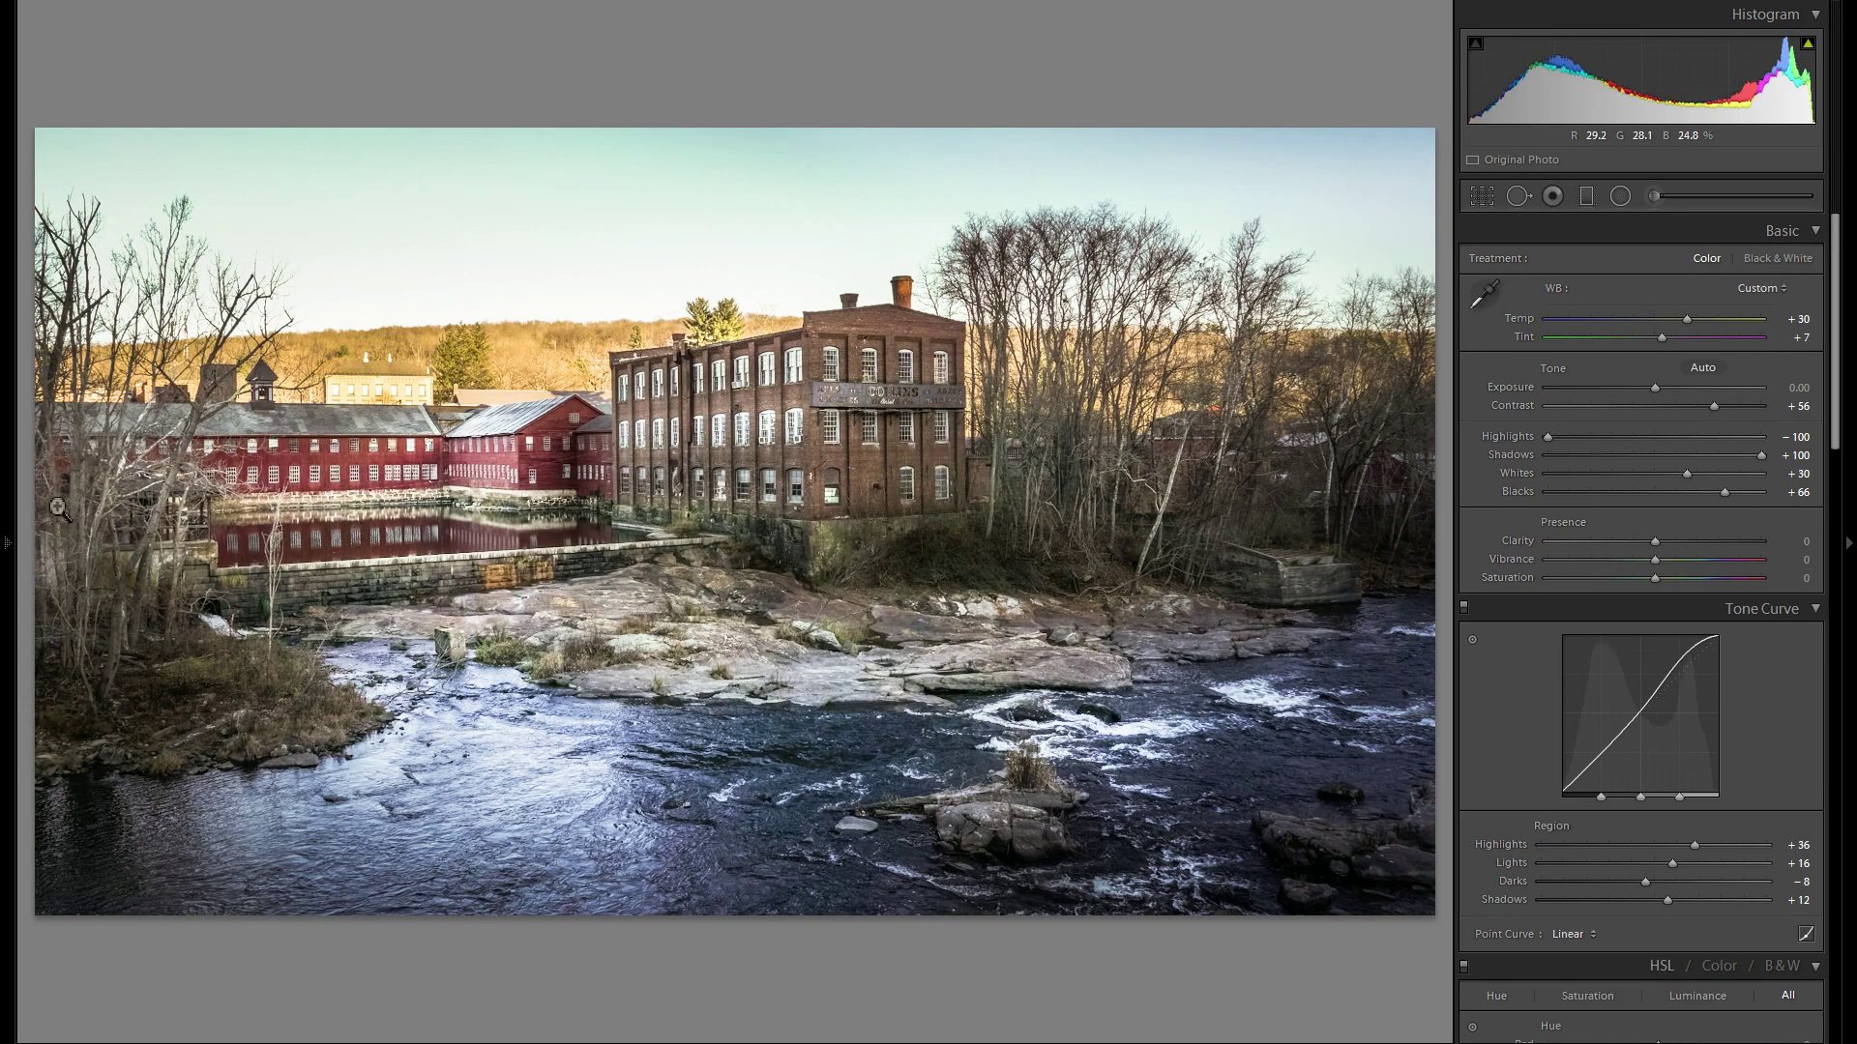
Compare the edit with the original Import state in the History, and restore the latest history state.
{"action": "left_click", "coordinate": [7, 537]}
{"action": "scroll", "coordinate": [107, 720], "scroll_direction": "down", "scroll_amount": 15}
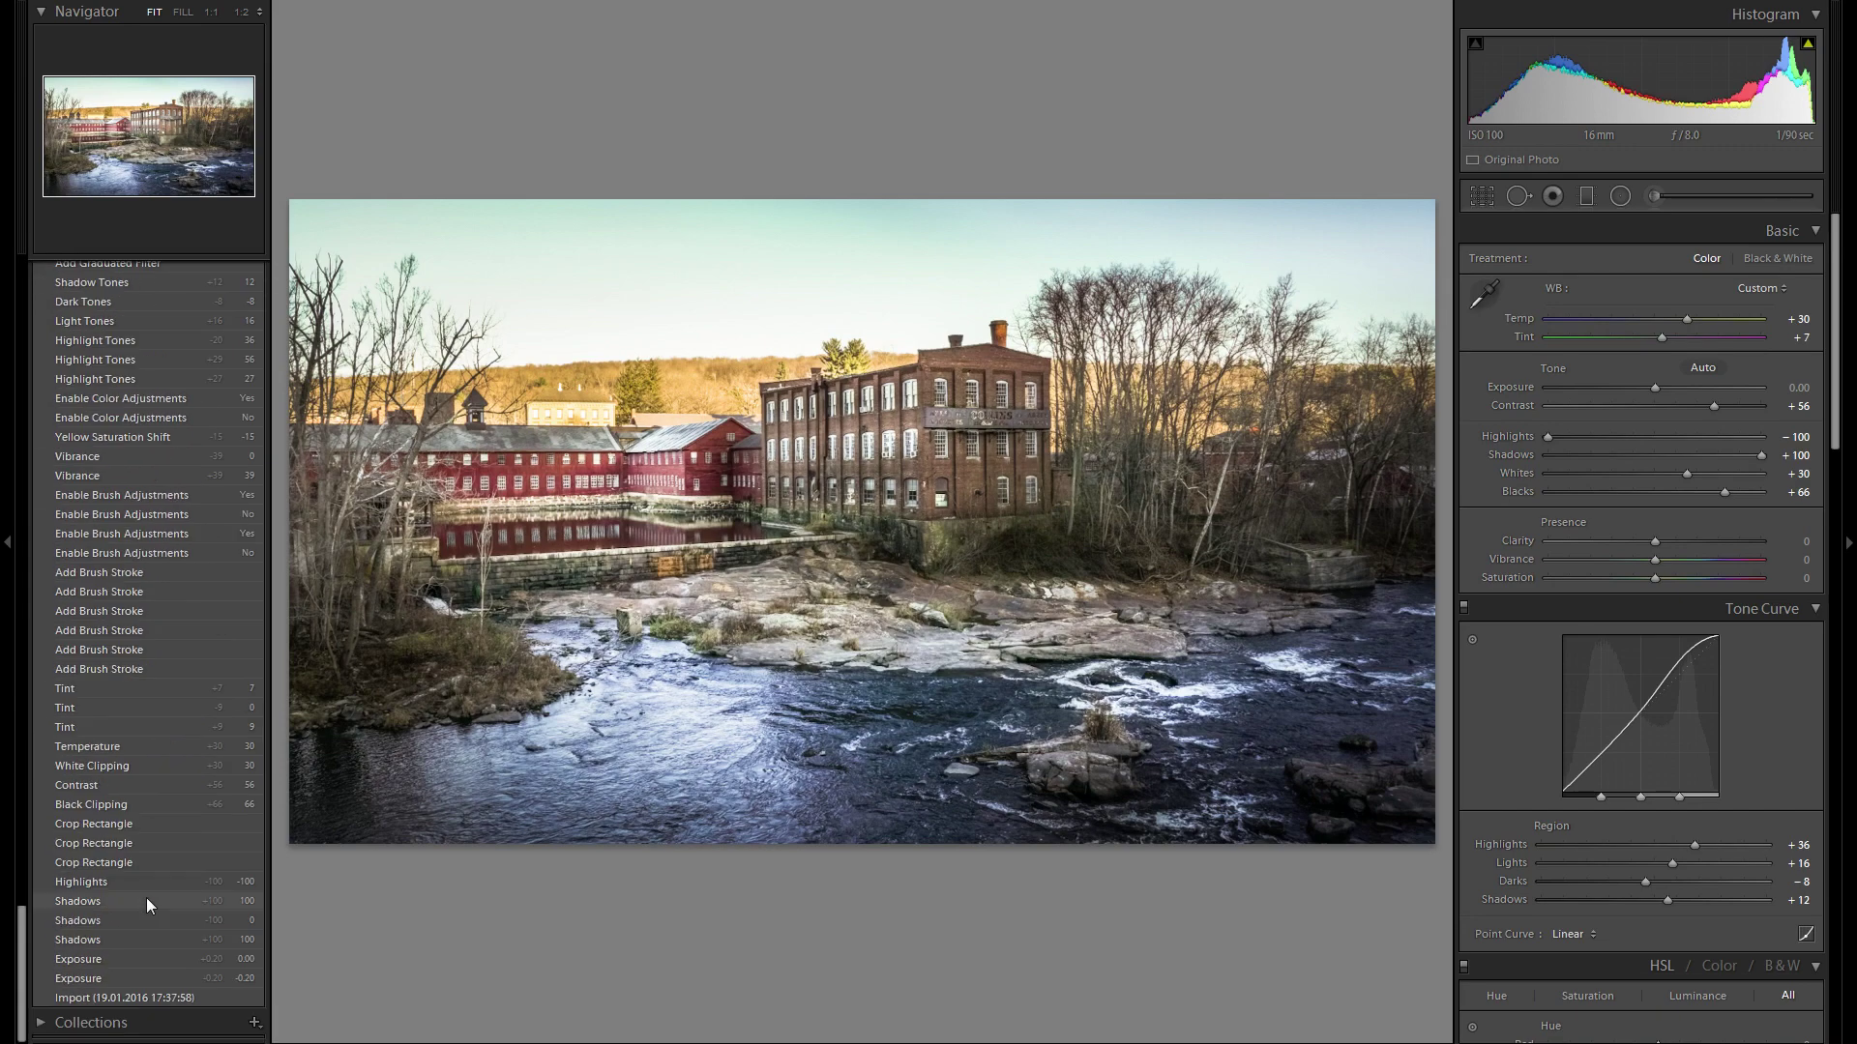
{"action": "left_click", "coordinate": [147, 994]}
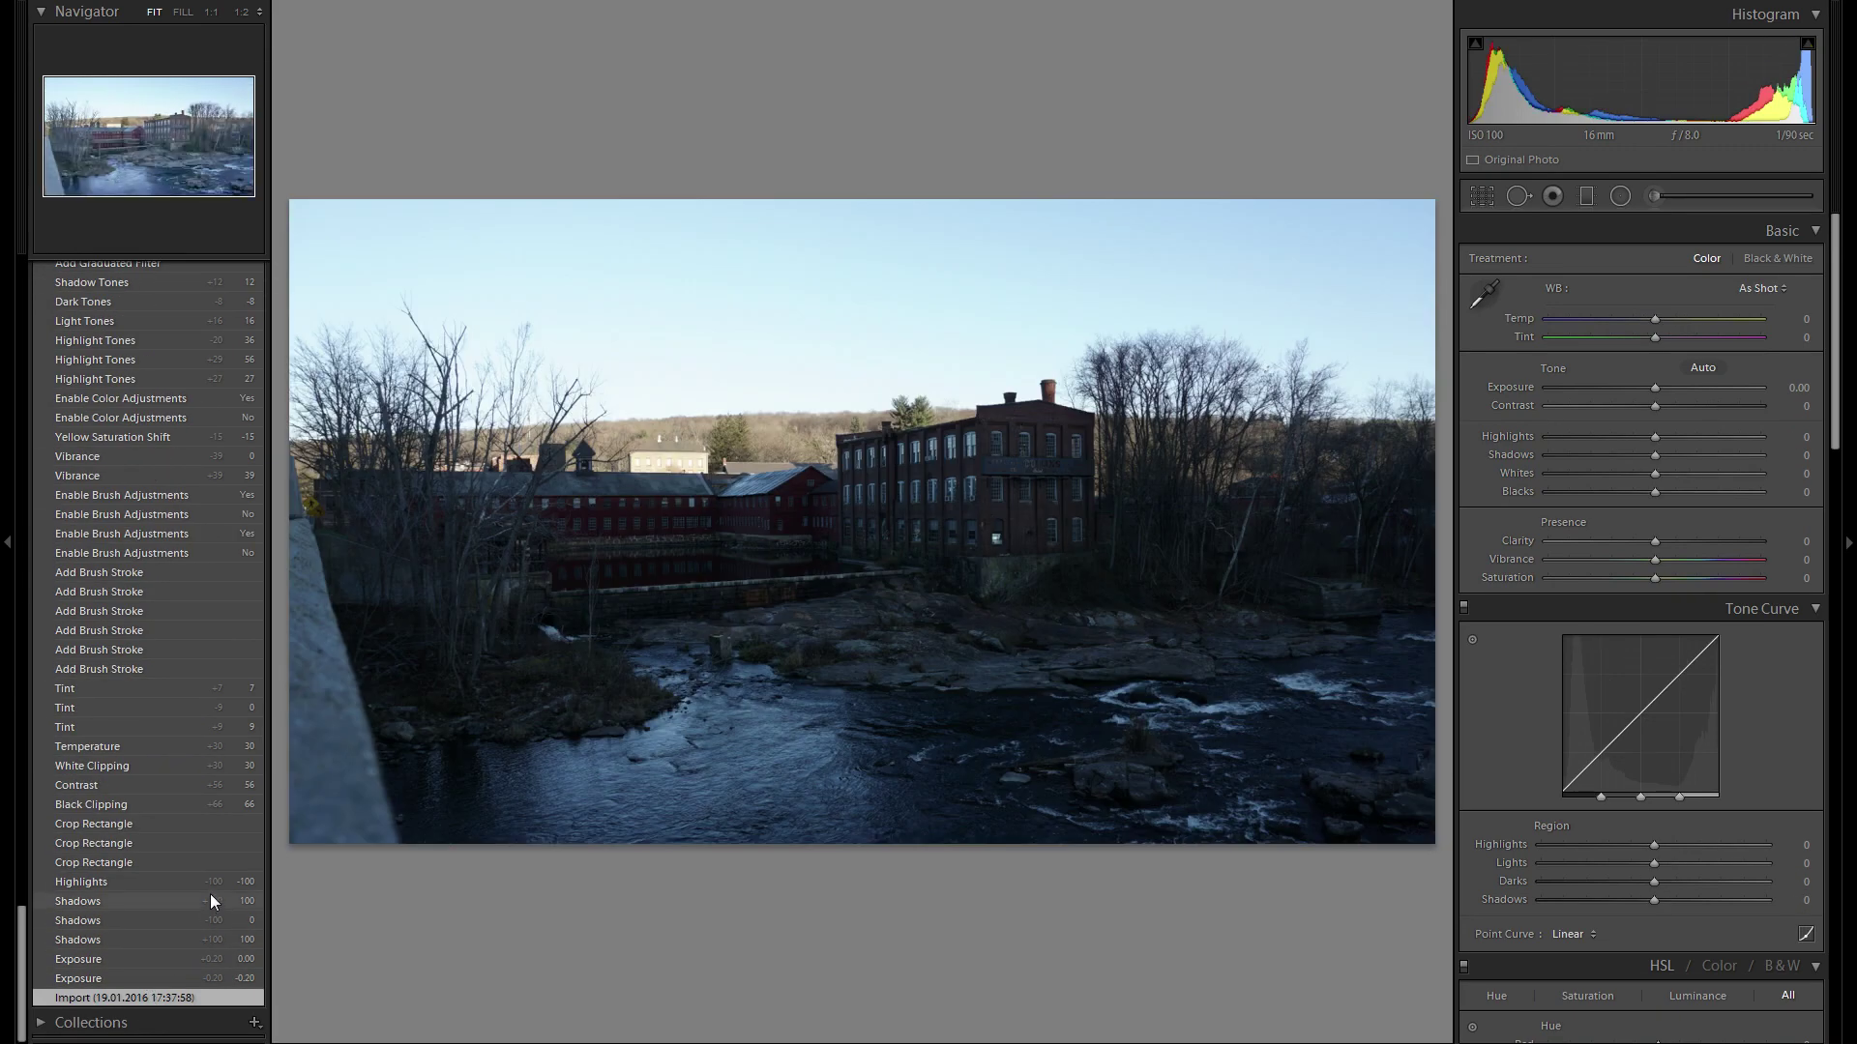
{"action": "scroll", "coordinate": [207, 810], "scroll_direction": "up", "scroll_amount": 5}
{"action": "scroll", "coordinate": [198, 692], "scroll_direction": "up", "scroll_amount": 10}
{"action": "left_click", "coordinate": [162, 356]}
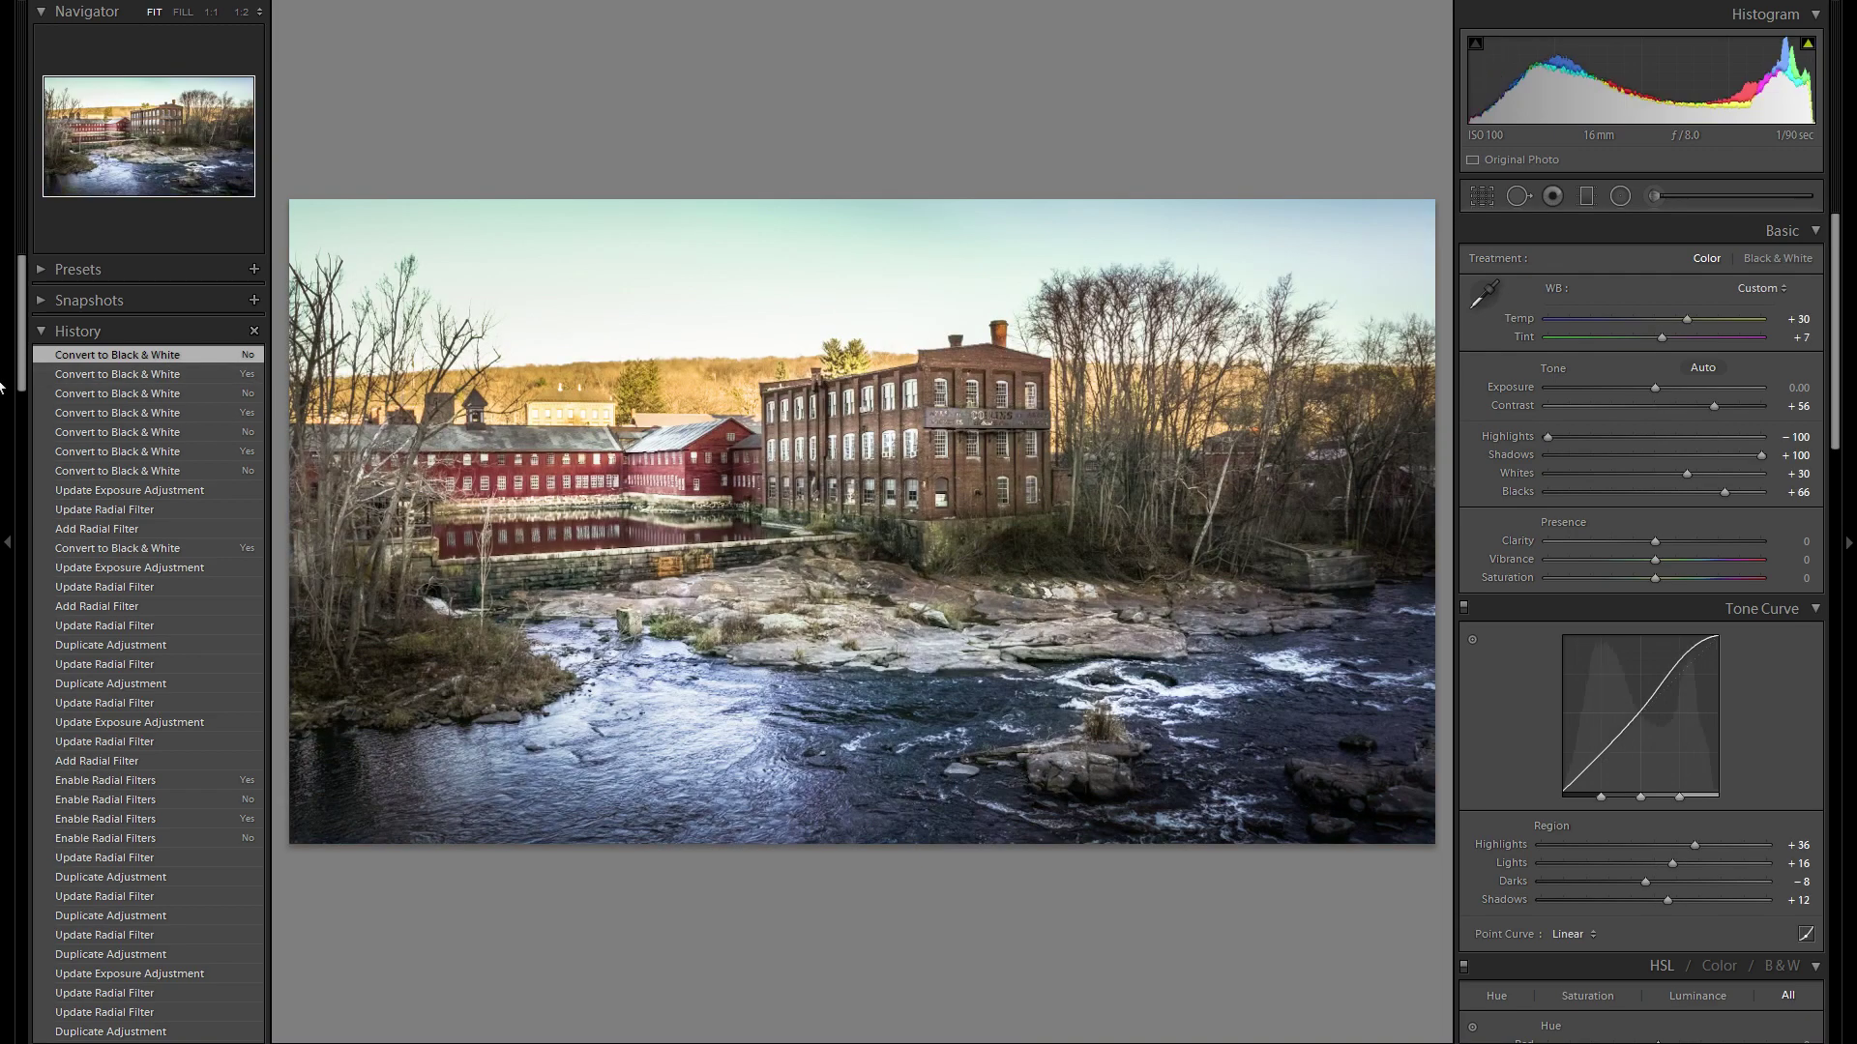
{"action": "left_click", "coordinate": [5, 385]}
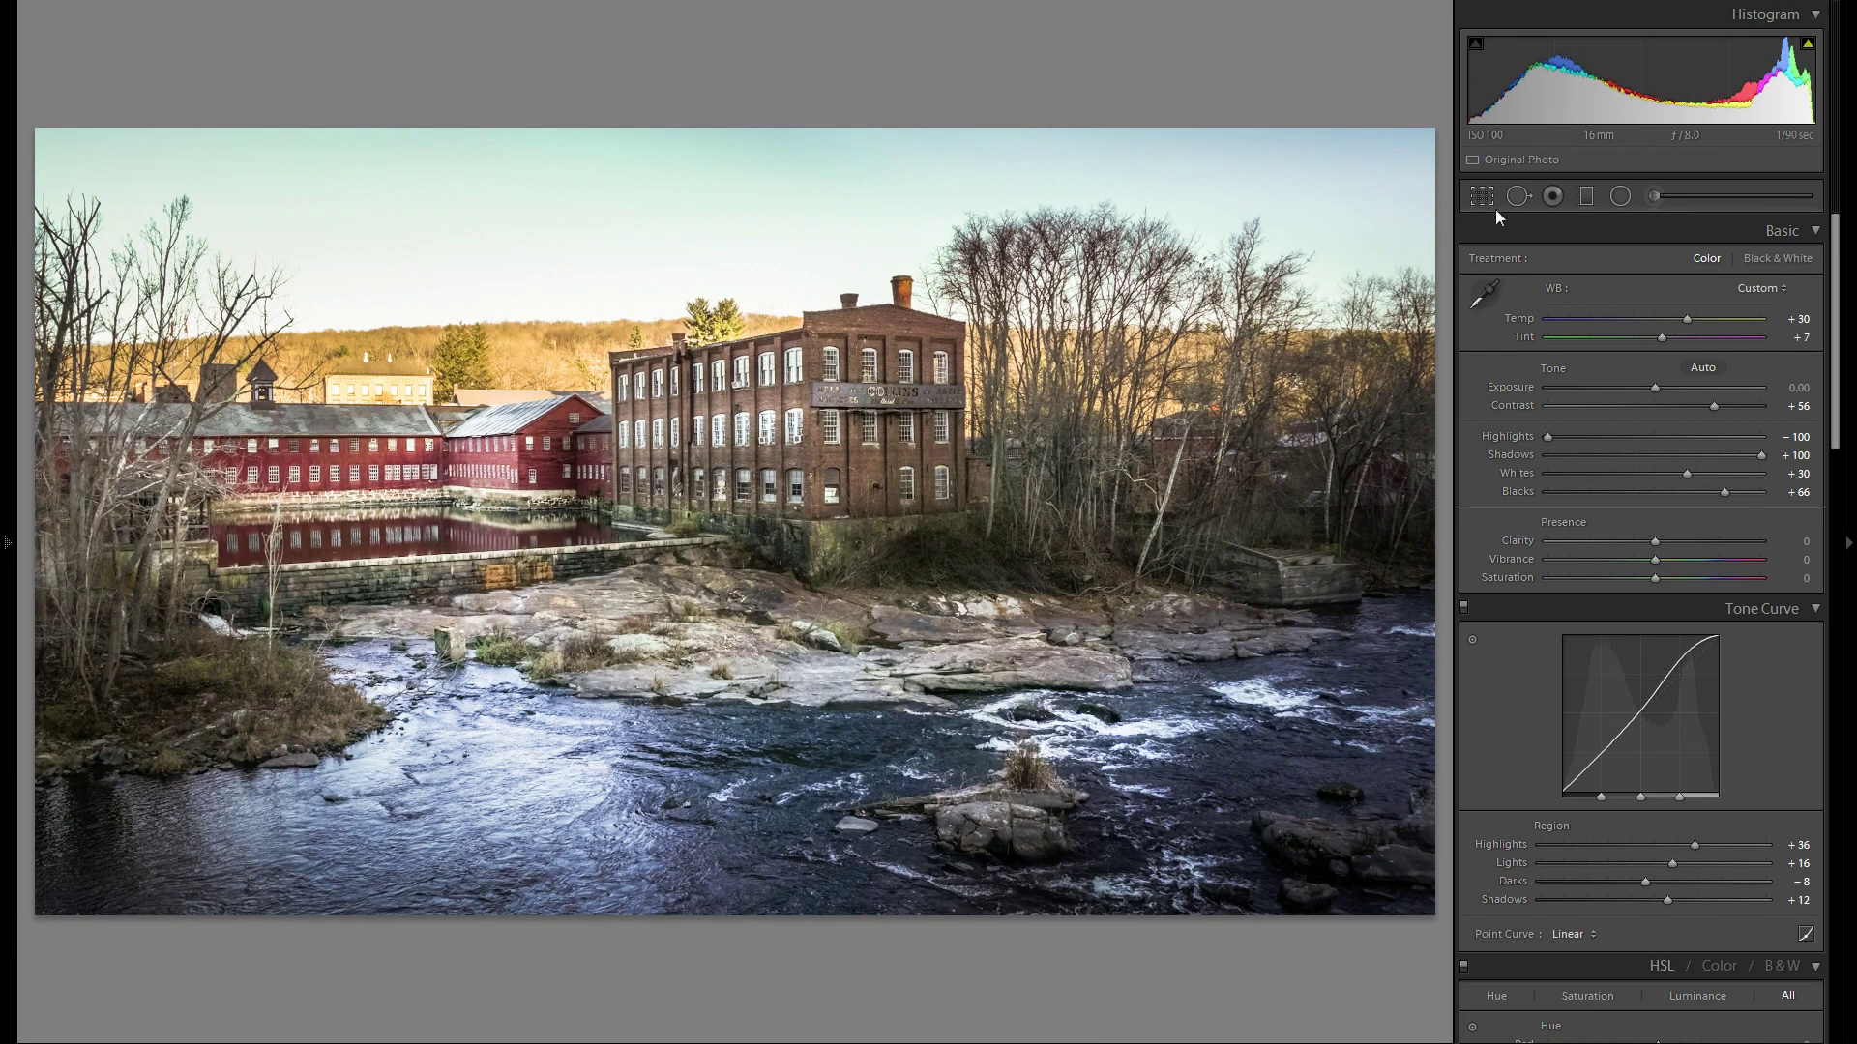
Try darkening the photo's left and right sides with graduated filters, lowering Exposure as far as −0.42.
{"action": "left_click", "coordinate": [1587, 198]}
{"action": "left_click_drag", "start_coordinate": [531, 541], "coordinate": [677, 483]}
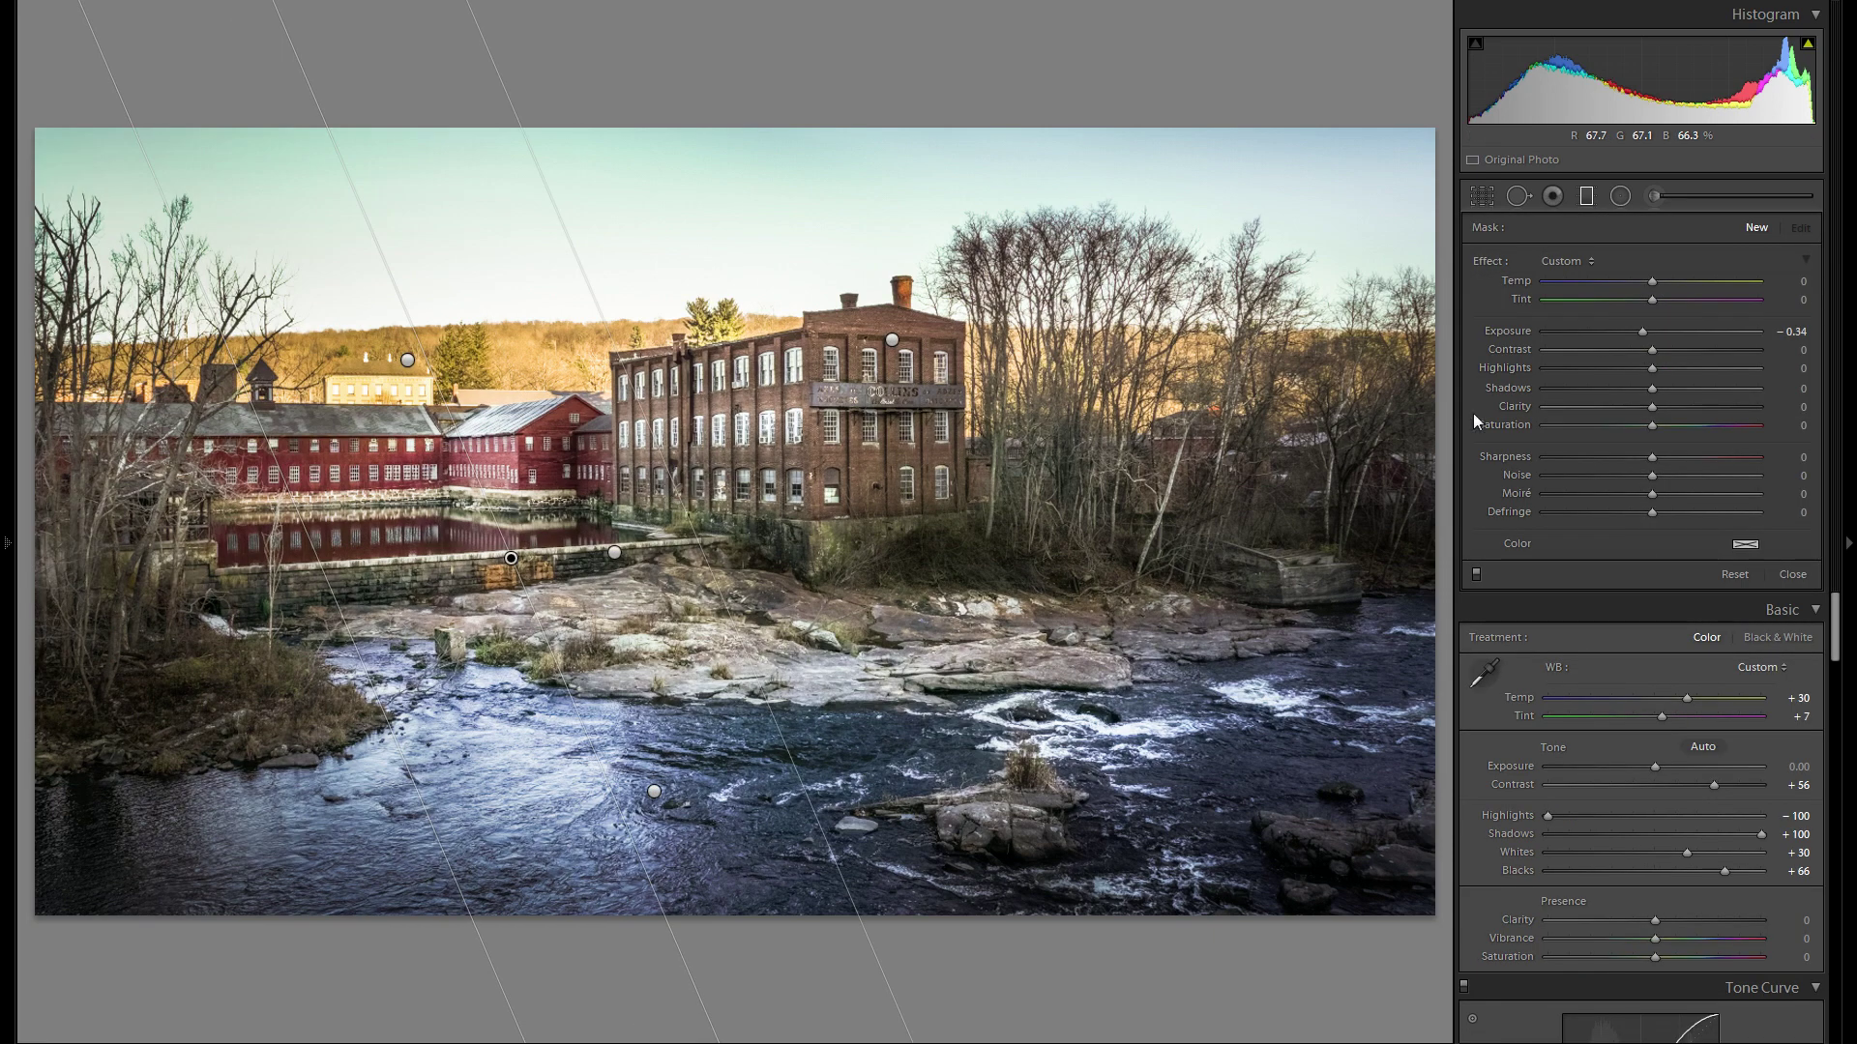
{"action": "left_click_drag", "start_coordinate": [1667, 331], "coordinate": [1644, 332]}
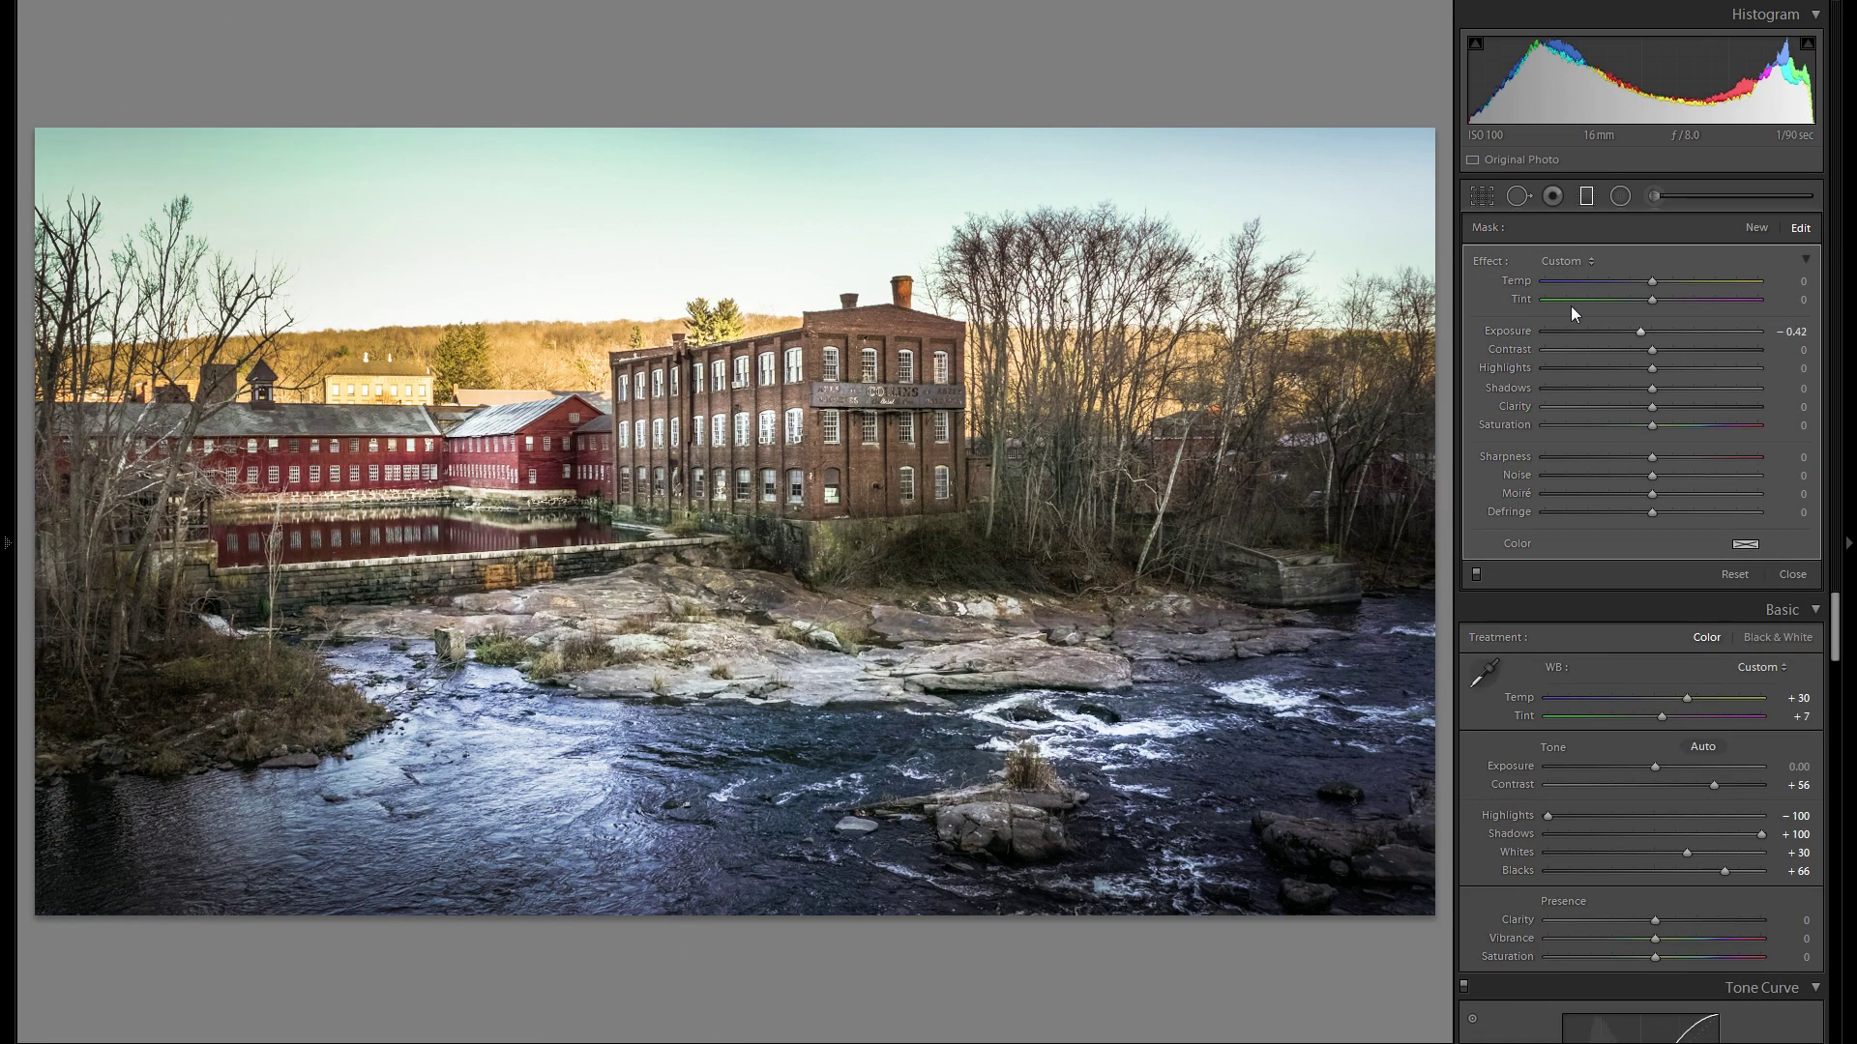
{"action": "key", "text": "ctrl+z"}
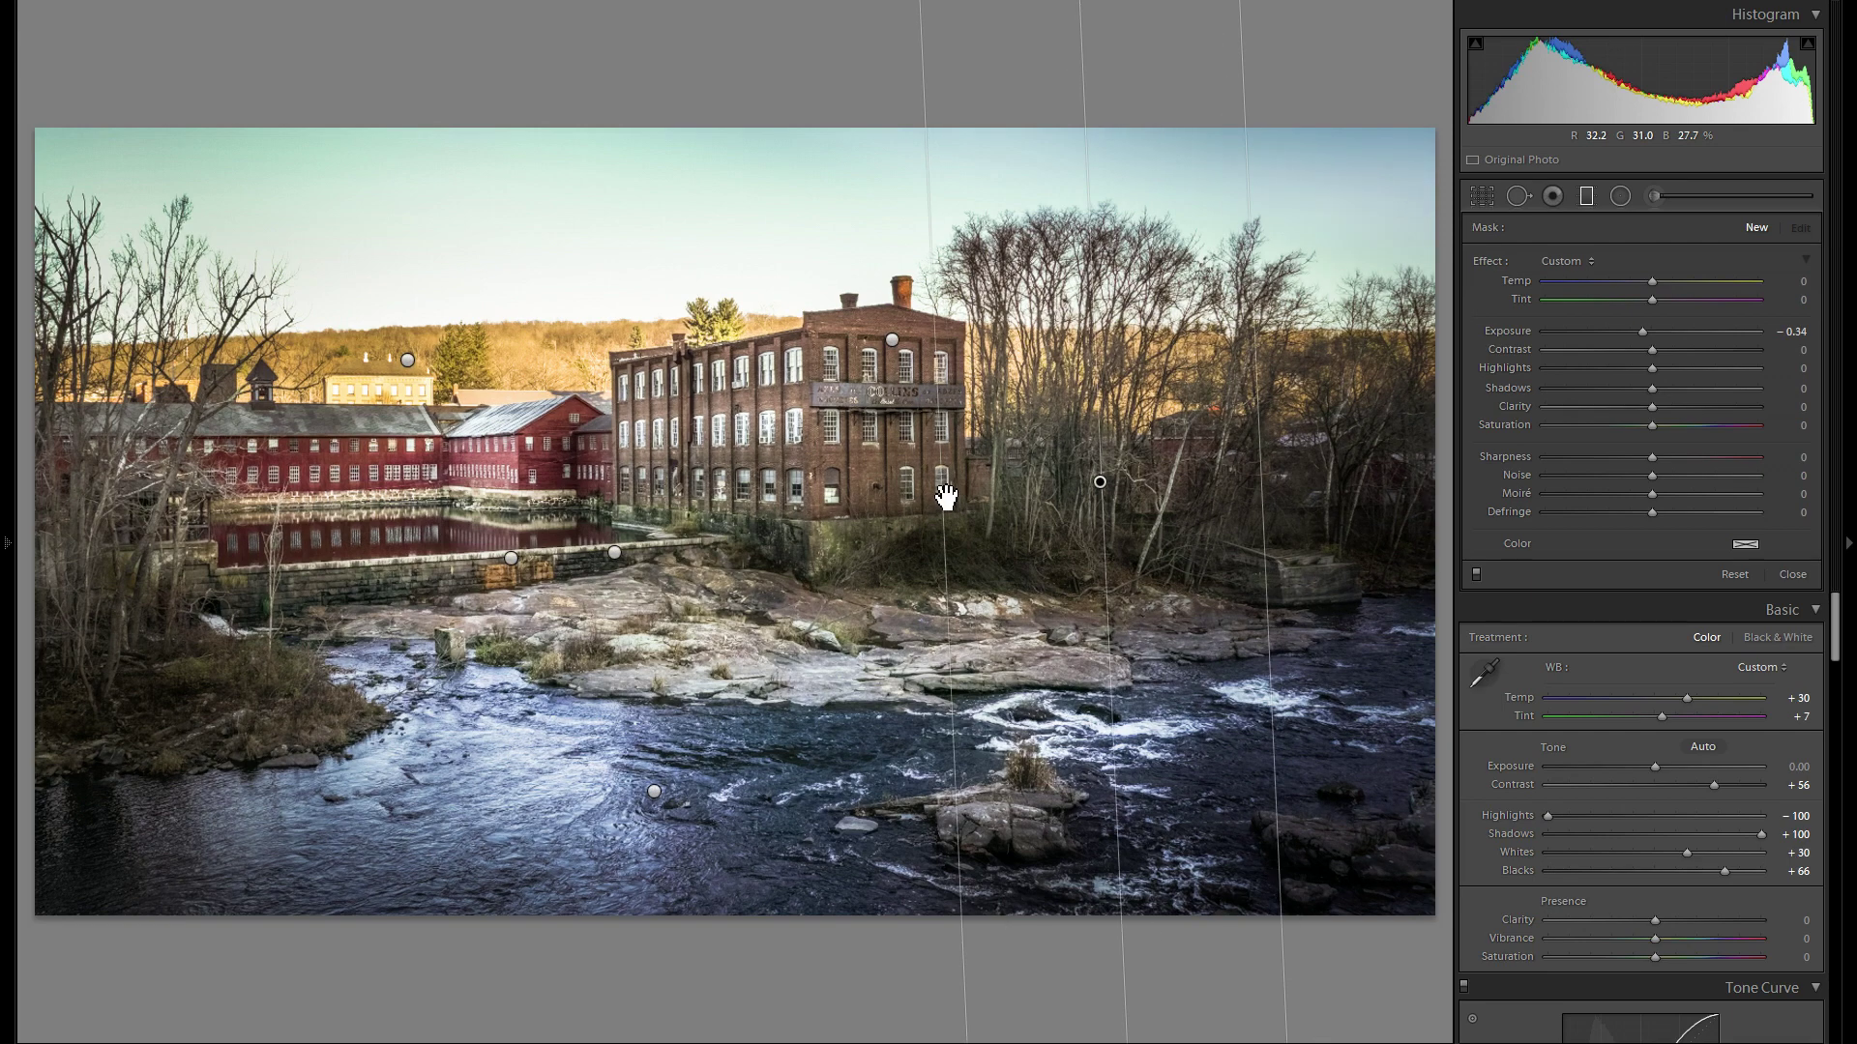
Delete the two trial graduated filters at the trees and at the dam wall, and close the Graduated Filter tool.
{"action": "left_click", "coordinate": [1100, 482]}
{"action": "right_click", "coordinate": [1099, 481]}
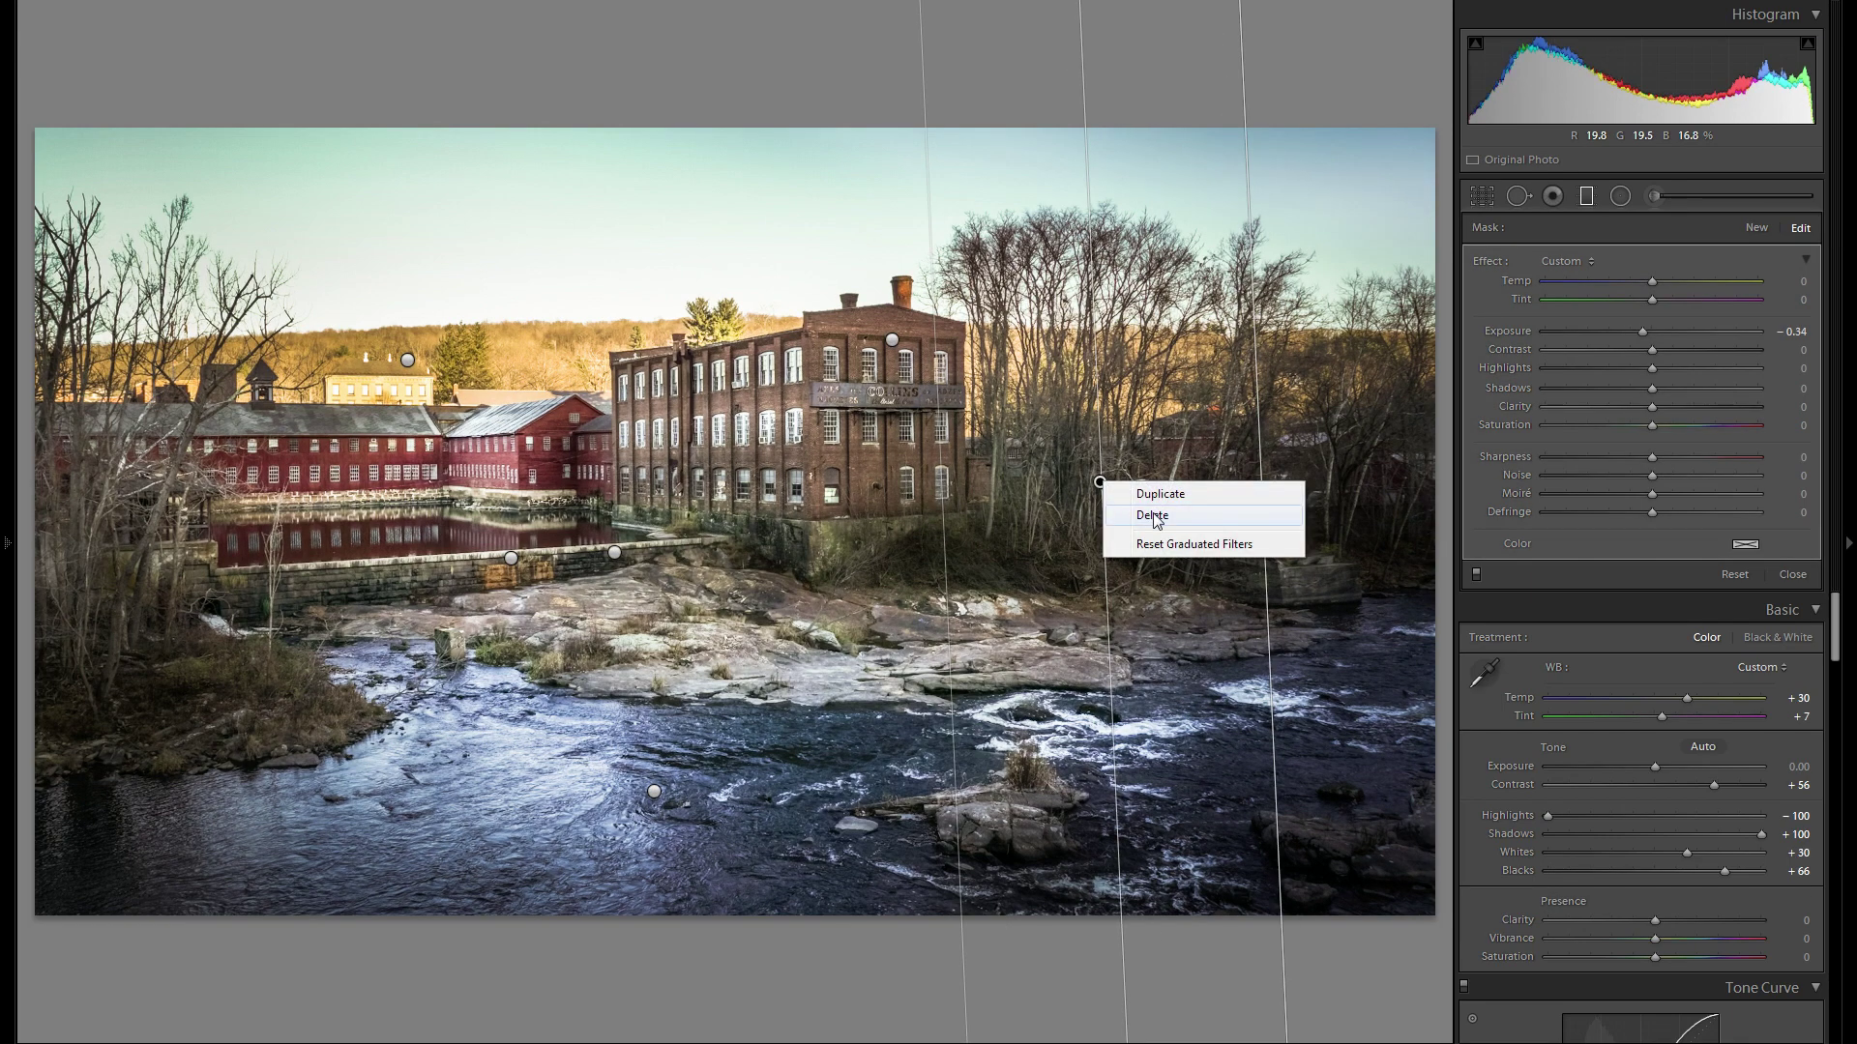
{"action": "left_click", "coordinate": [1136, 510]}
{"action": "left_click", "coordinate": [510, 558]}
{"action": "right_click", "coordinate": [511, 558]}
{"action": "left_click", "coordinate": [588, 601]}
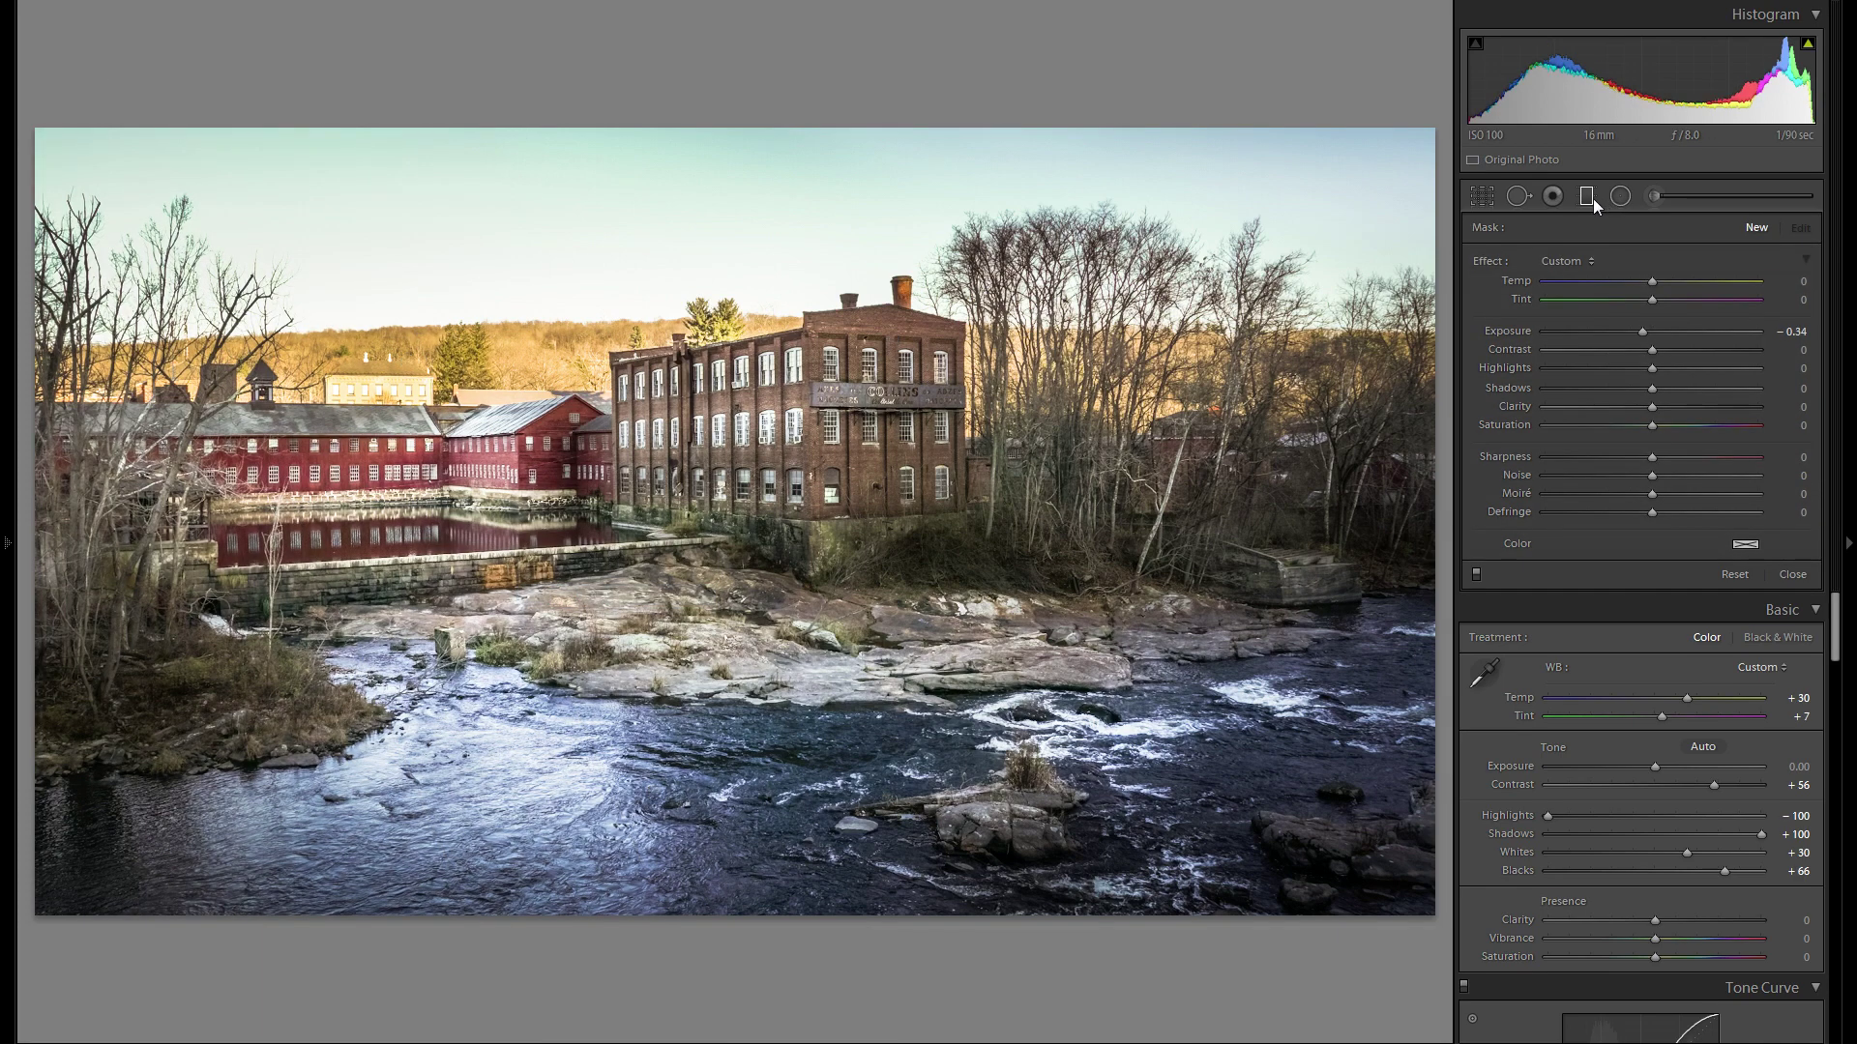
{"action": "left_click", "coordinate": [1589, 199]}
Compare the photo before and after side by side, return to the single view, and reopen the Graduated Filter tool.
{"action": "key", "text": "y"}
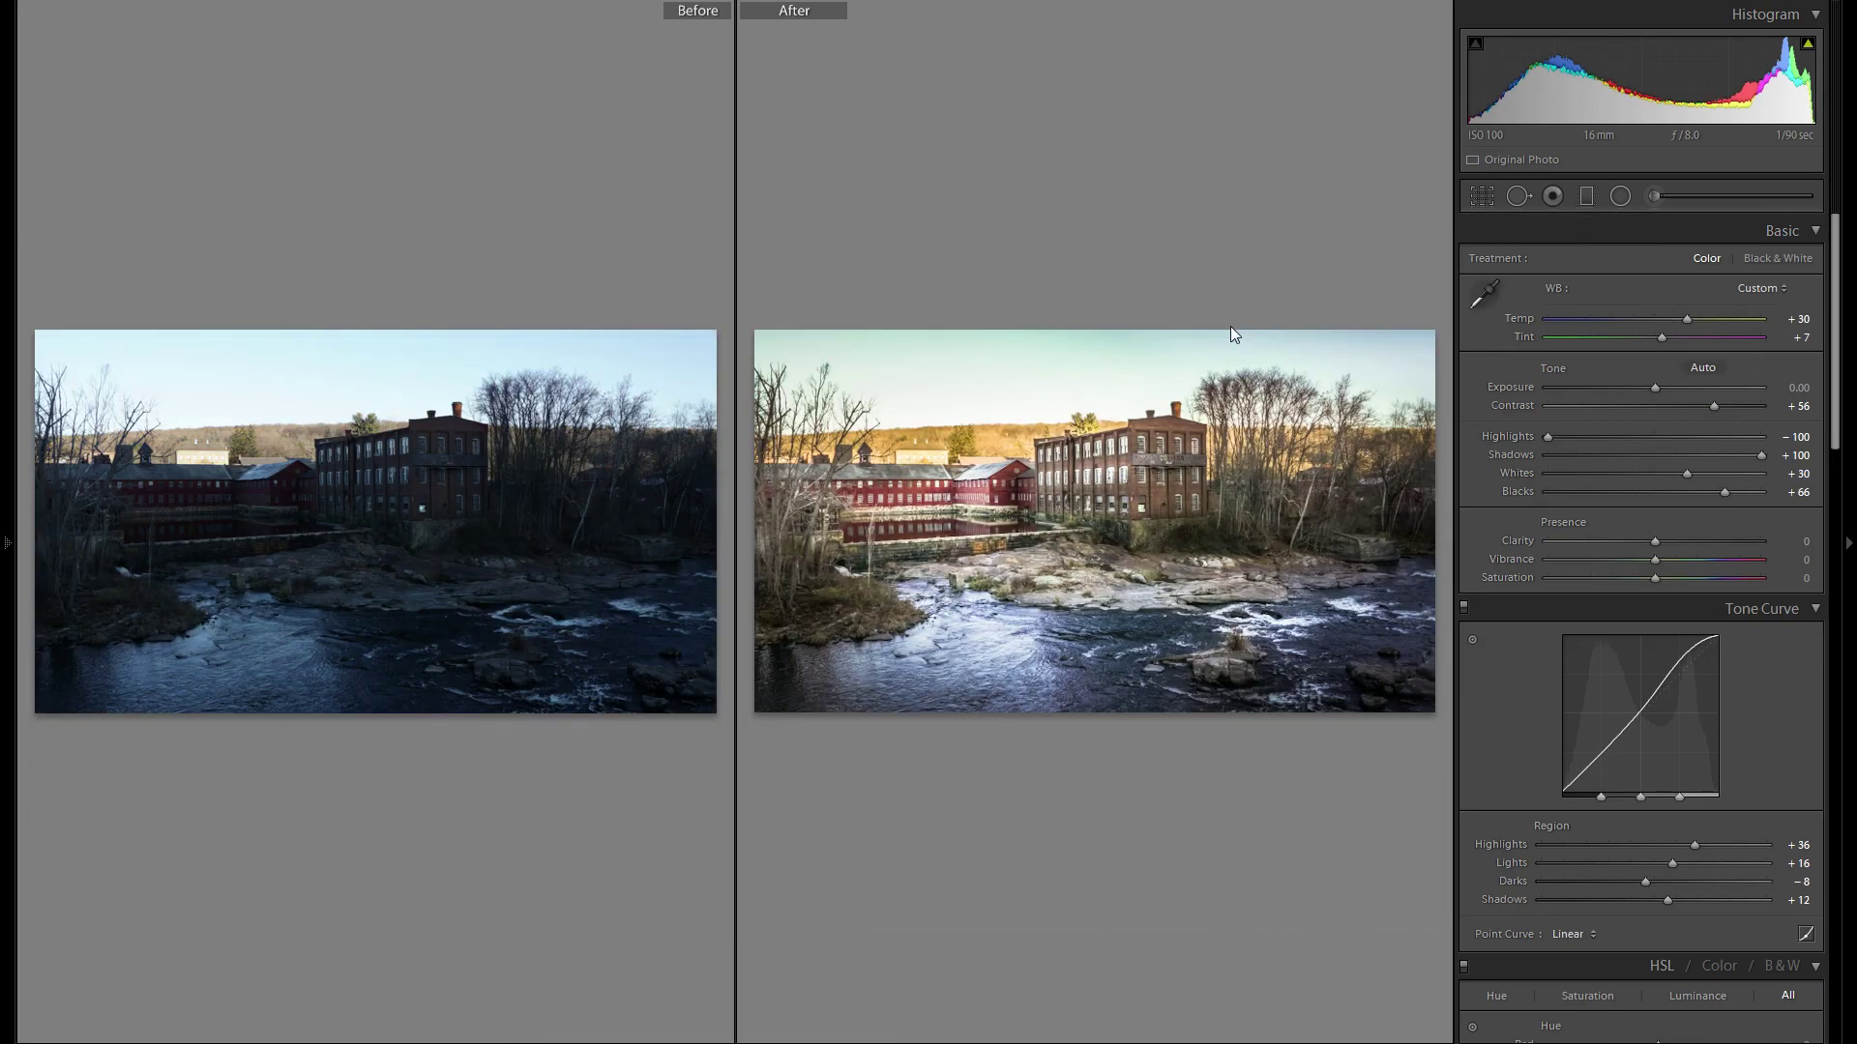
{"action": "key", "text": "y"}
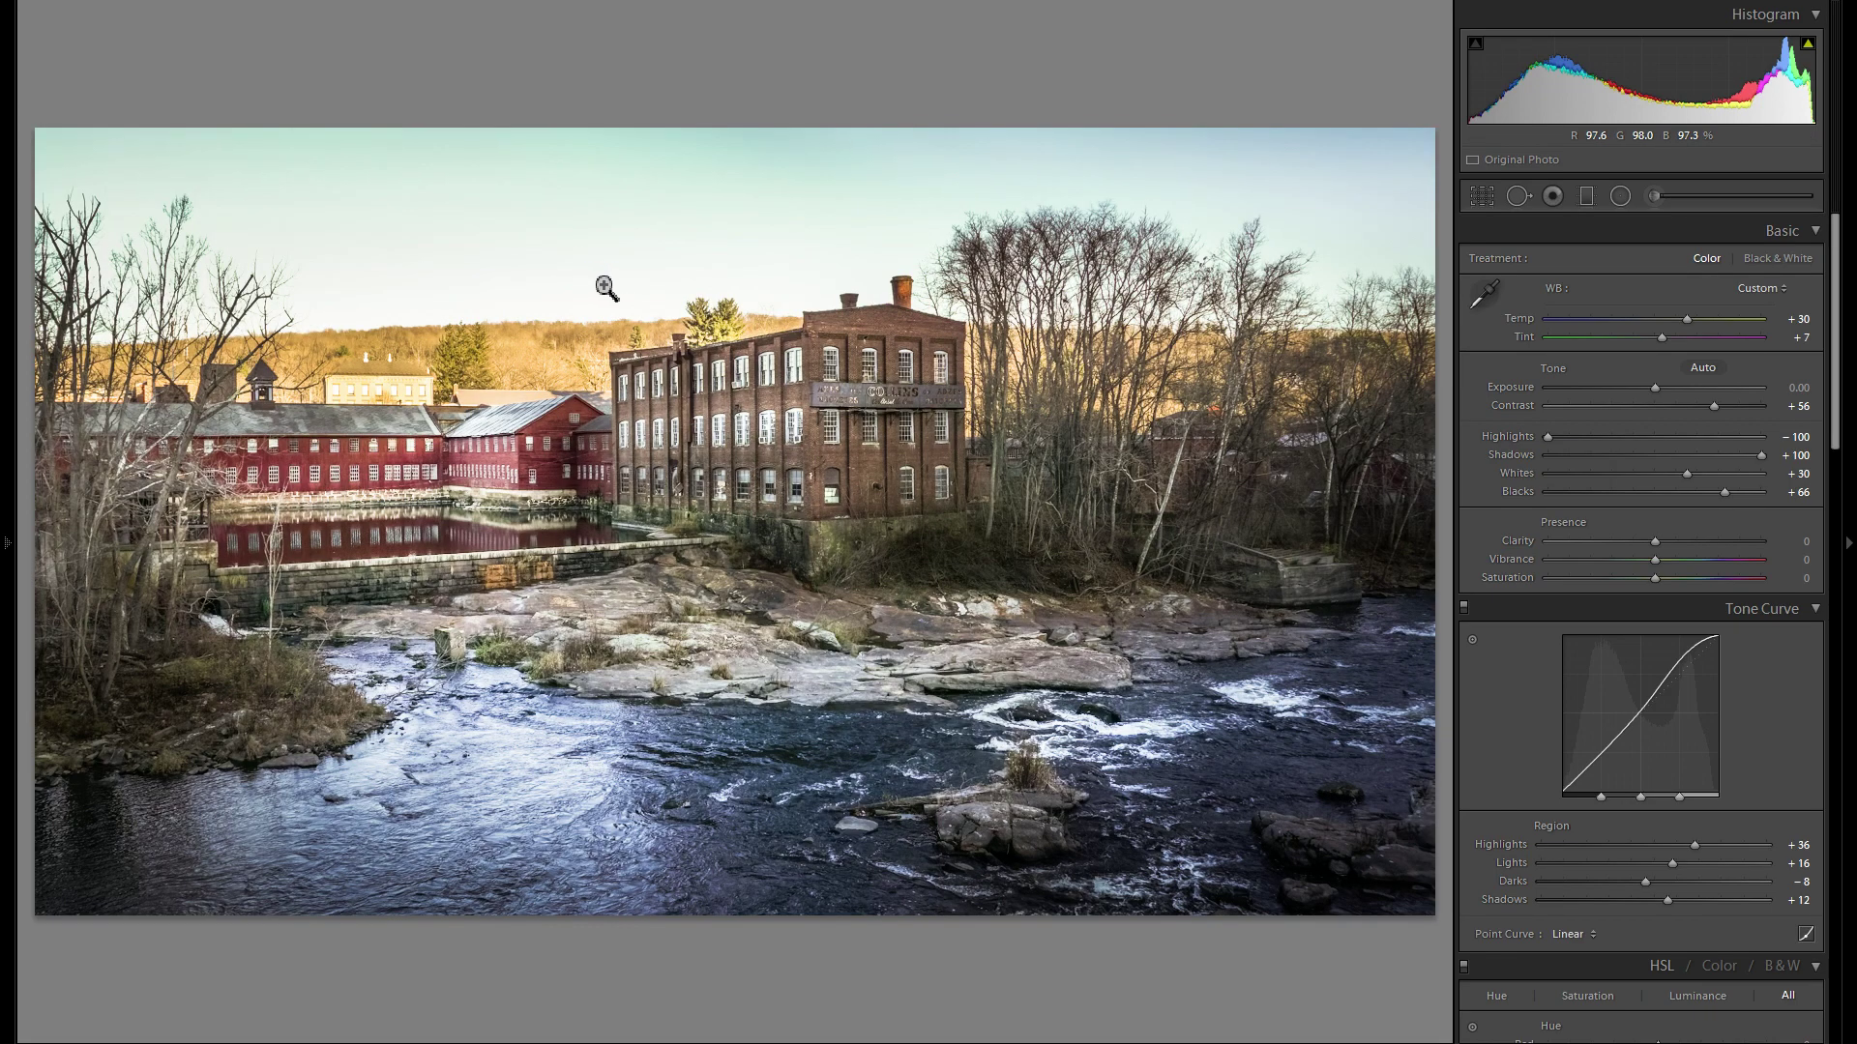
{"action": "left_click", "coordinate": [1586, 197]}
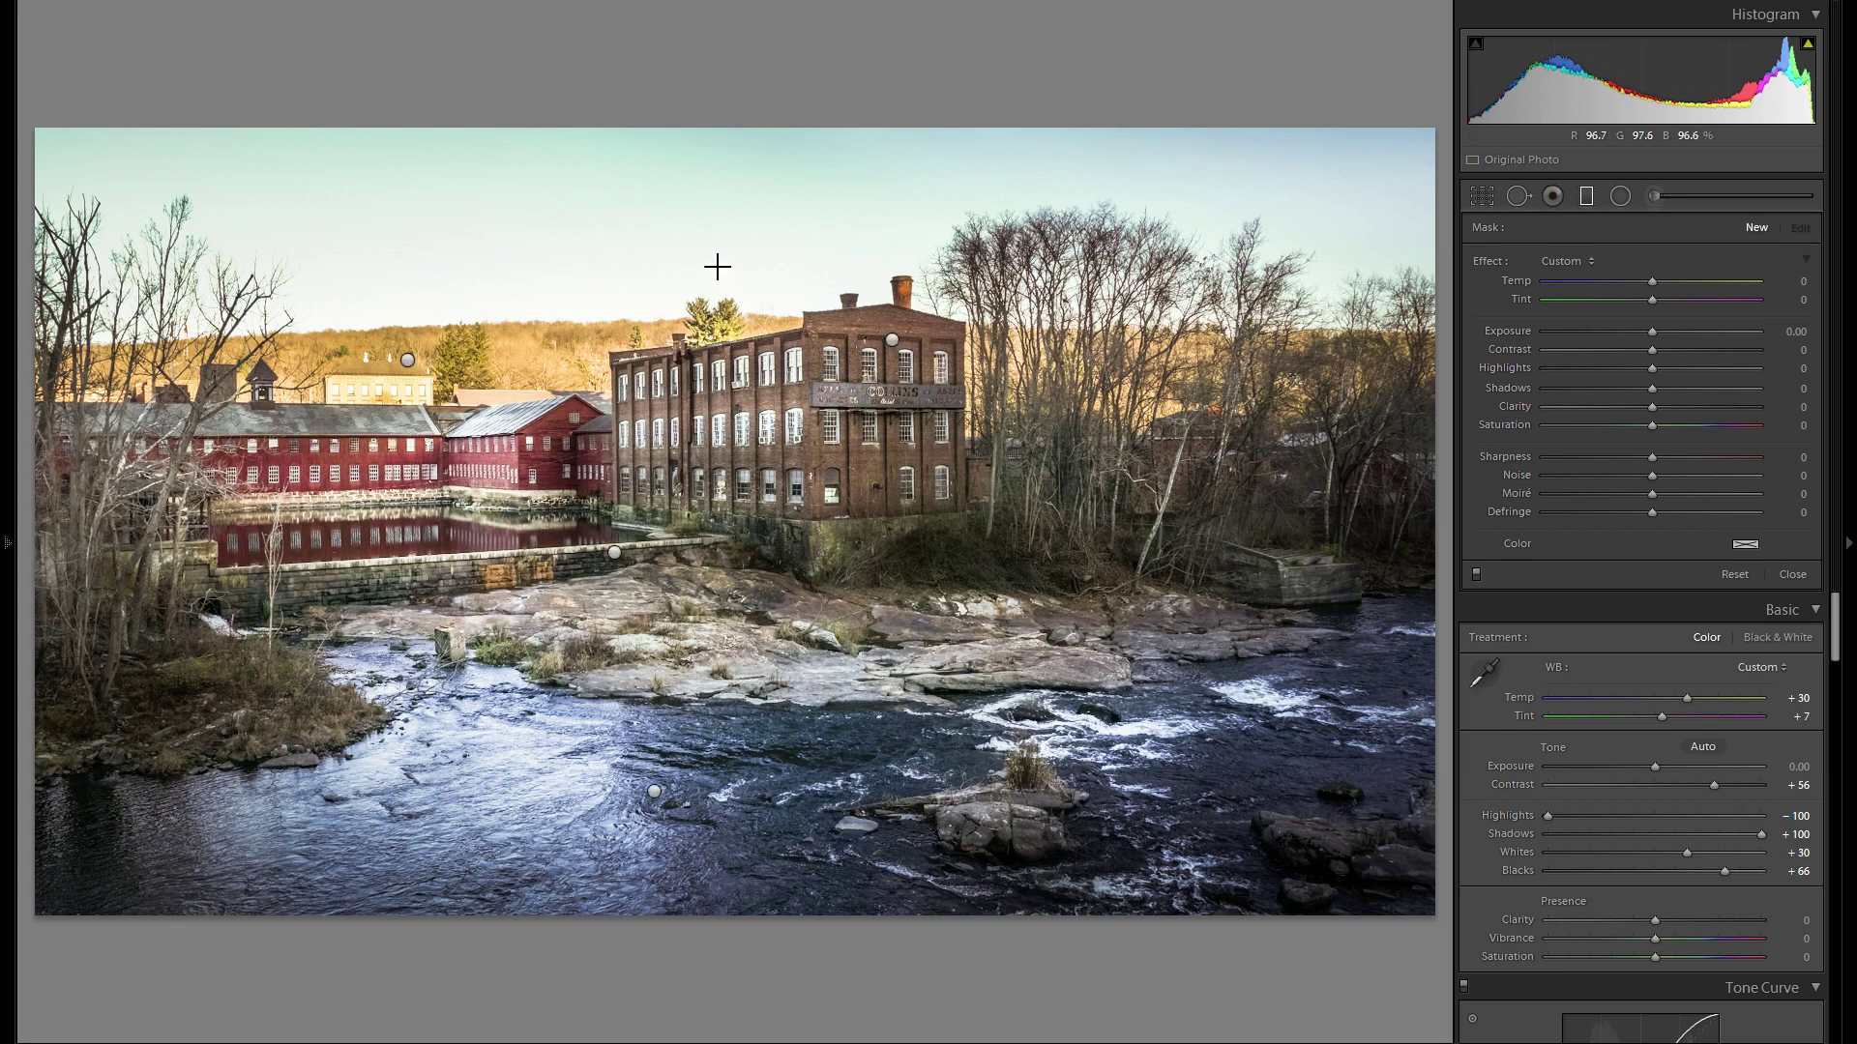
Add two graduated filters over the sky, one with Tint 31 and a diagonal one from the upper left with Tint 19, and close the tool.
{"action": "left_click_drag", "start_coordinate": [691, 373], "coordinate": [706, 433]}
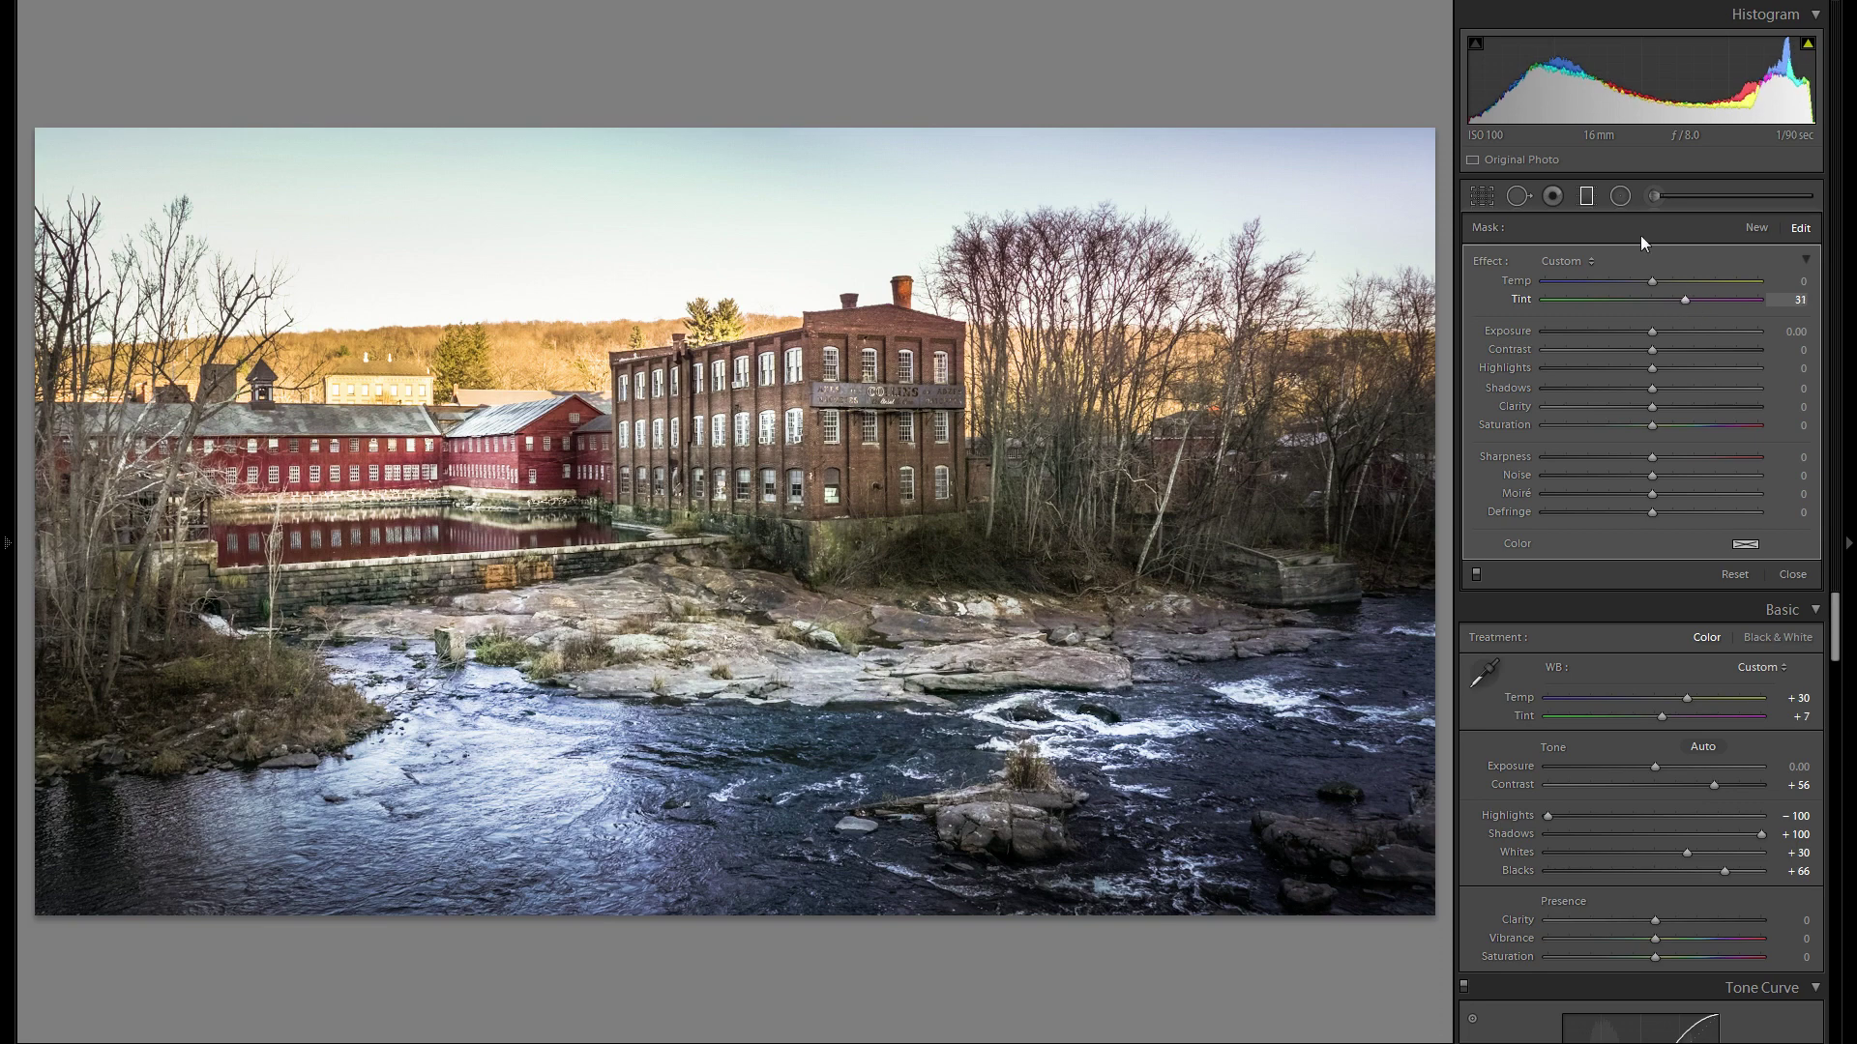
{"action": "left_click", "coordinate": [1757, 230]}
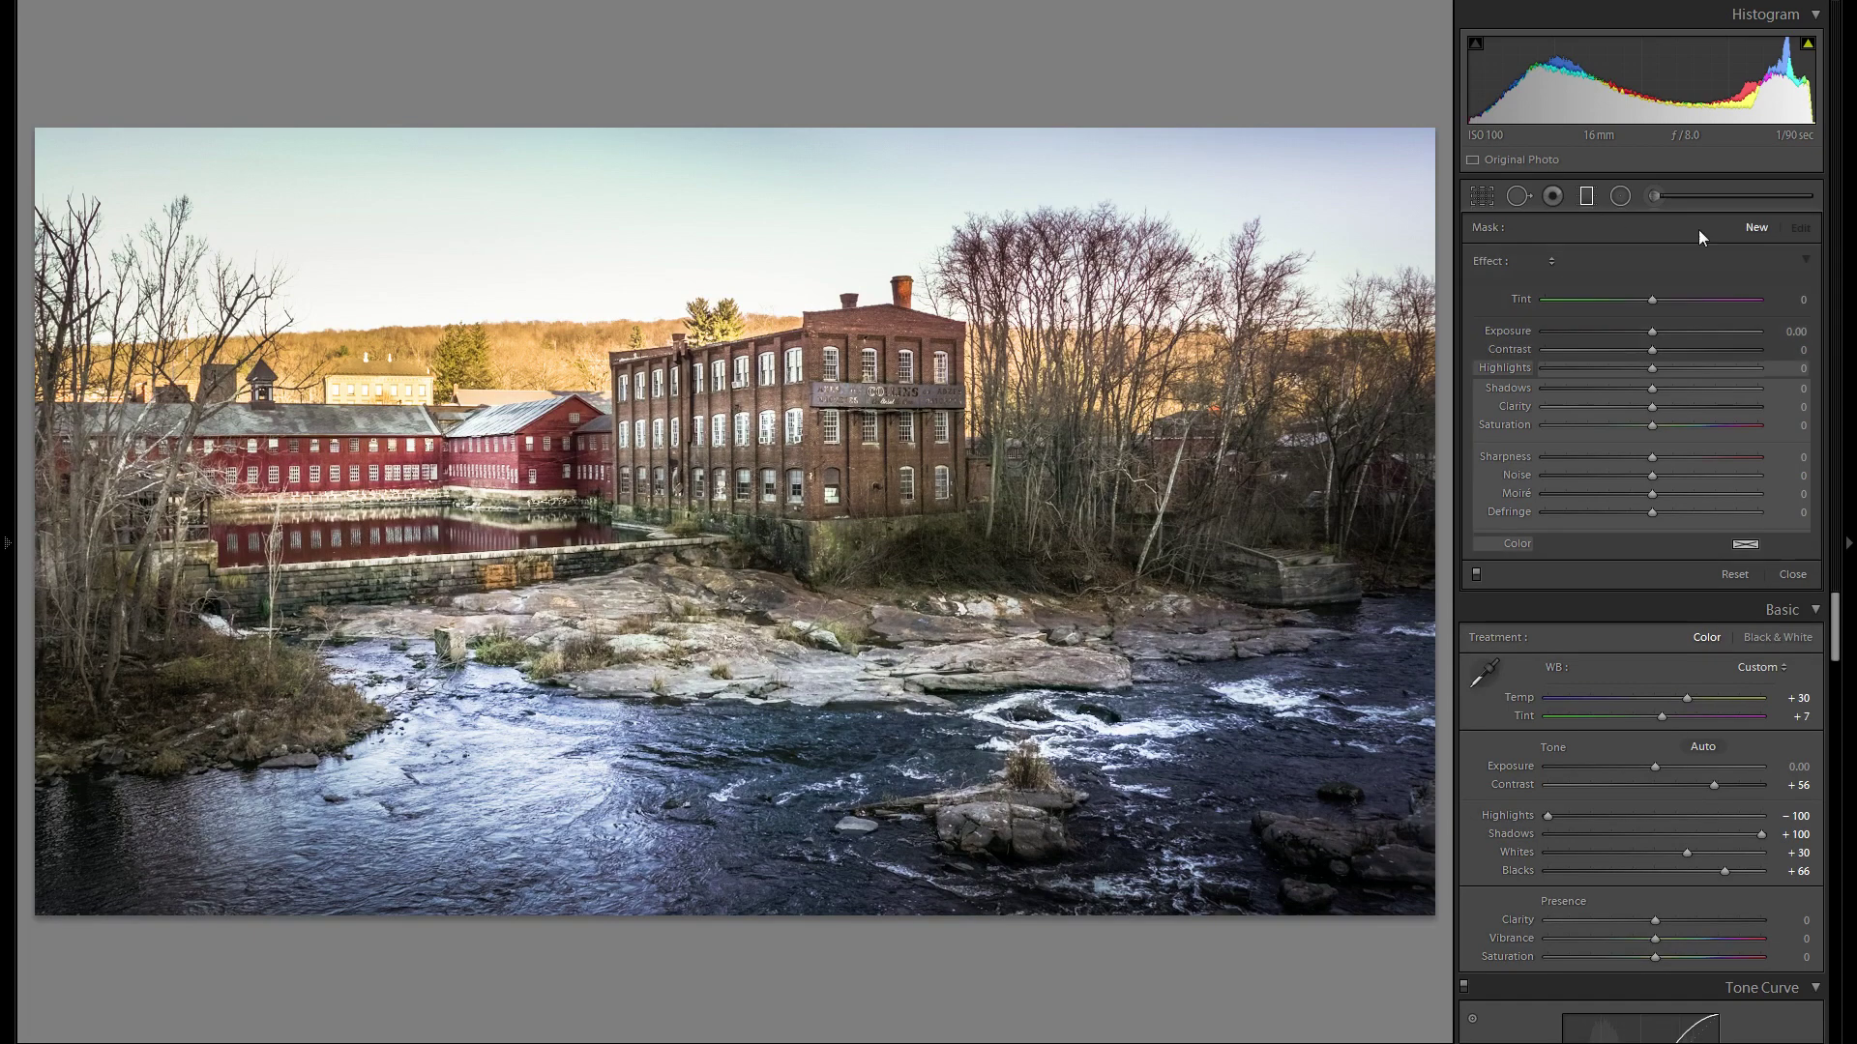
{"action": "left_click_drag", "start_coordinate": [617, 203], "coordinate": [702, 438]}
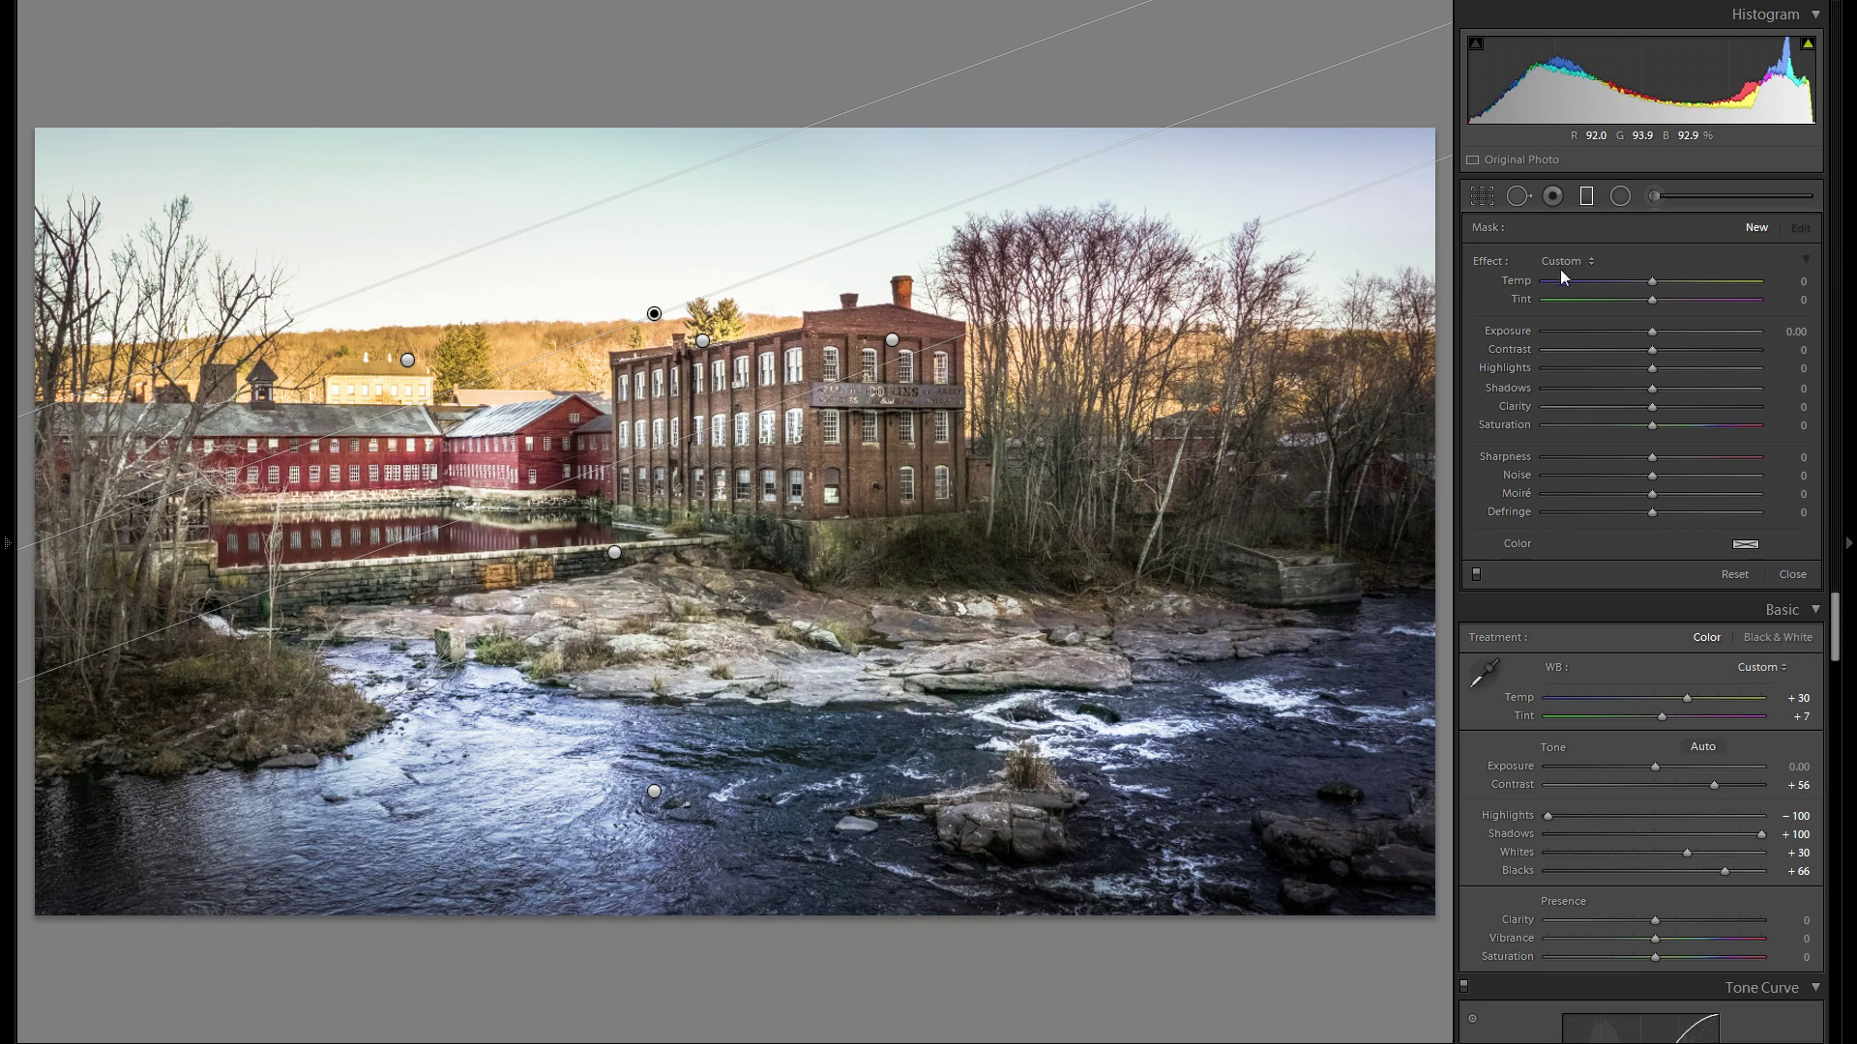
{"action": "left_click_drag", "start_coordinate": [1661, 300], "coordinate": [1676, 301]}
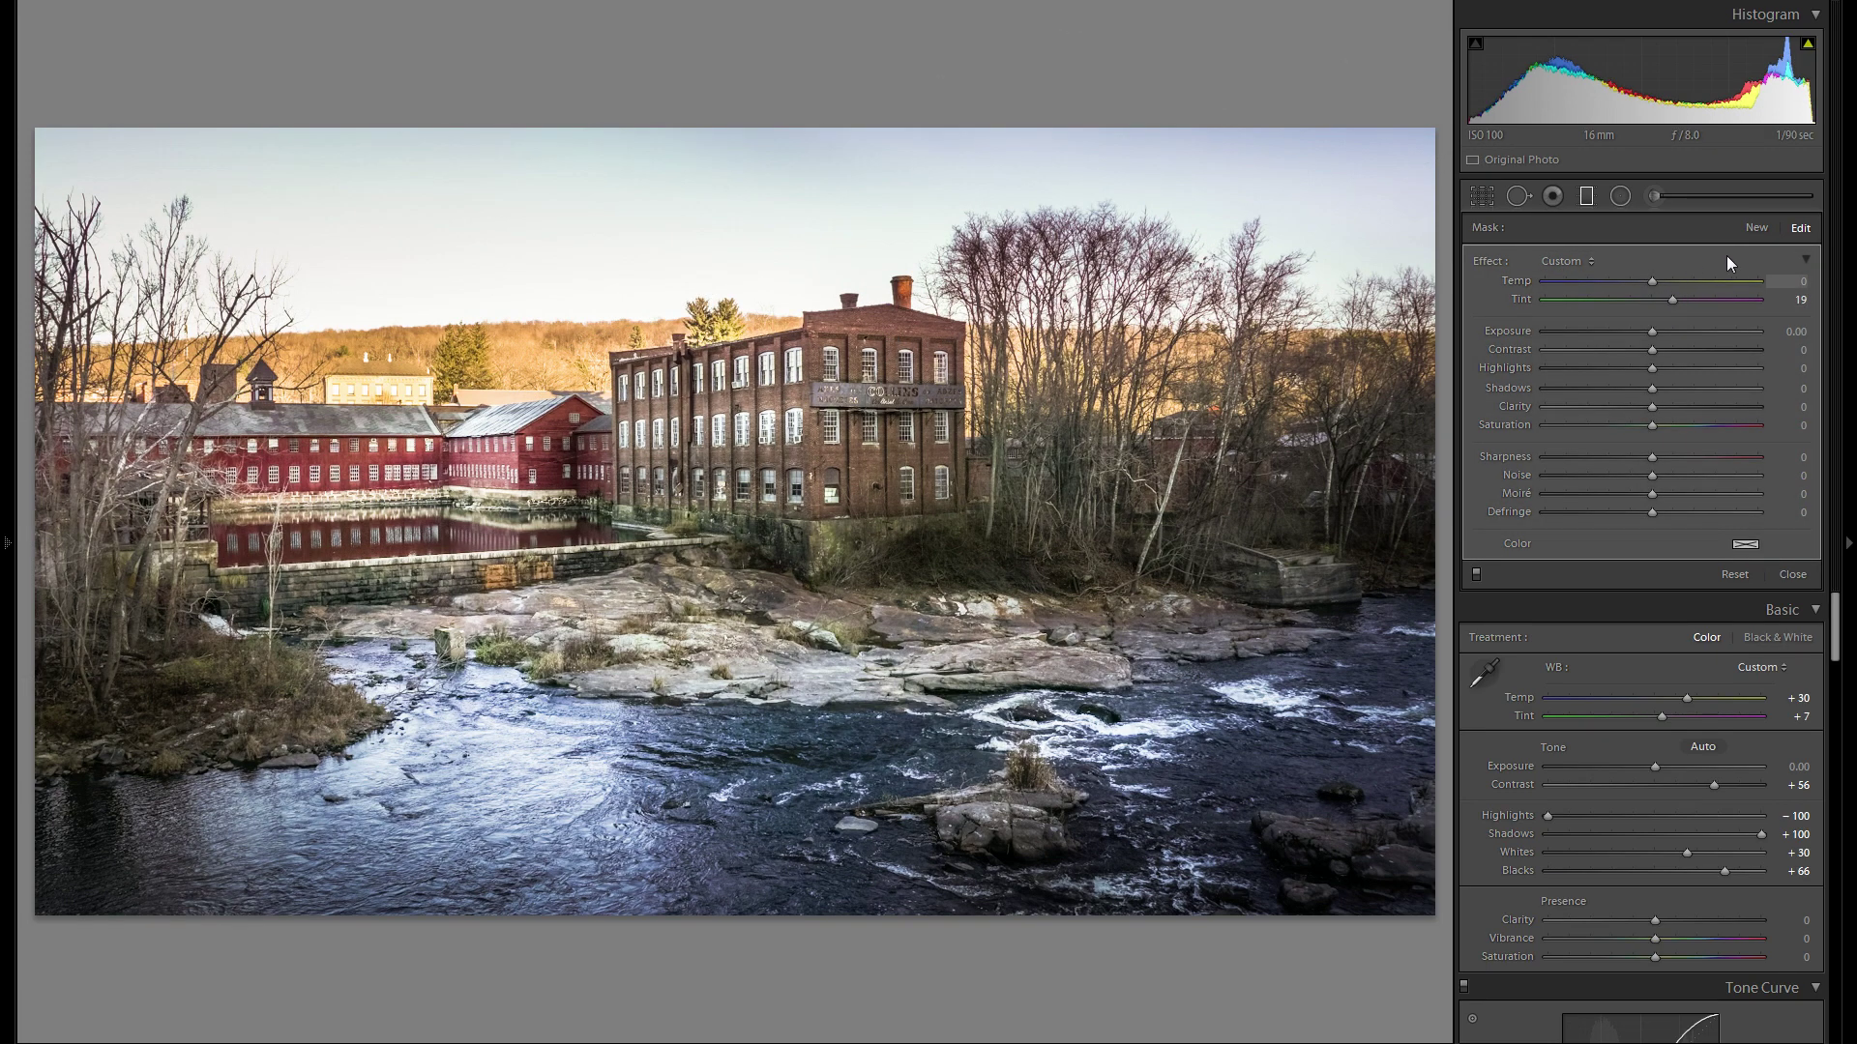
{"action": "left_click", "coordinate": [1590, 193]}
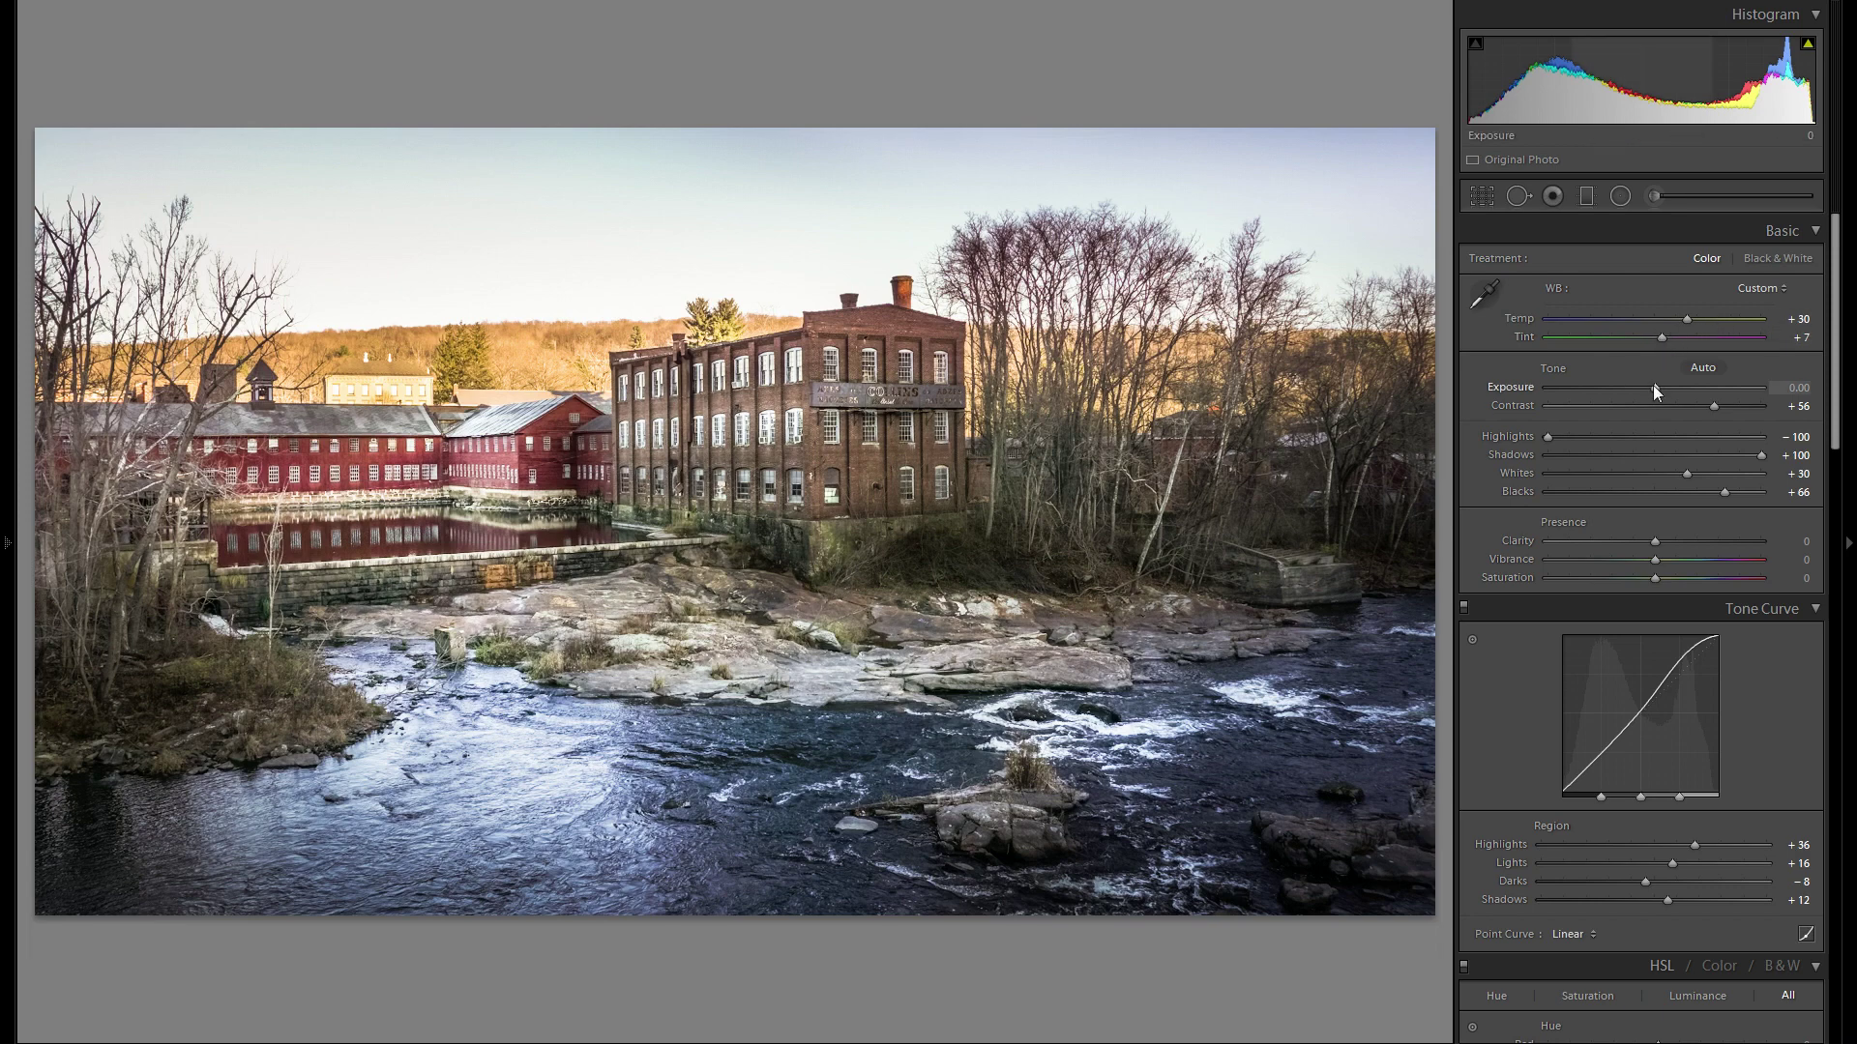
Lower the photo's overall Exposure to −0.16 in the basic tone adjustments.
{"action": "left_click_drag", "start_coordinate": [1656, 386], "coordinate": [1651, 387]}
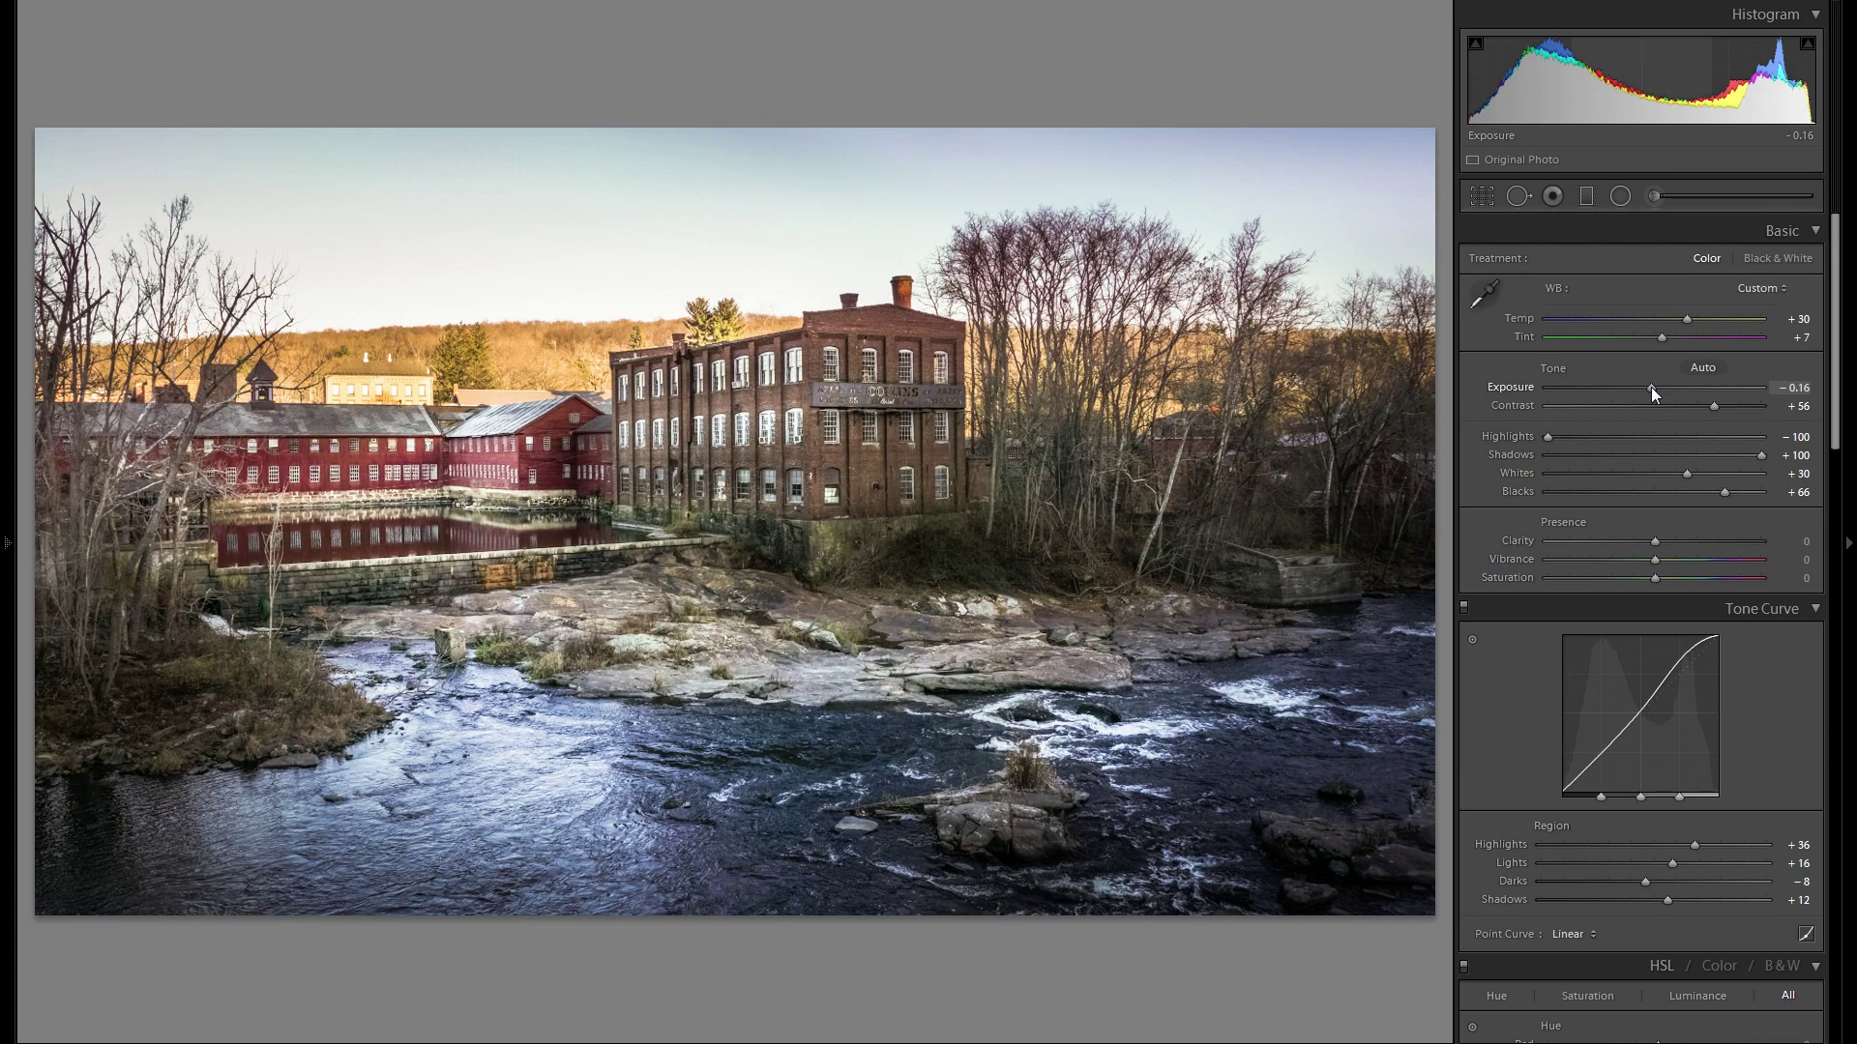